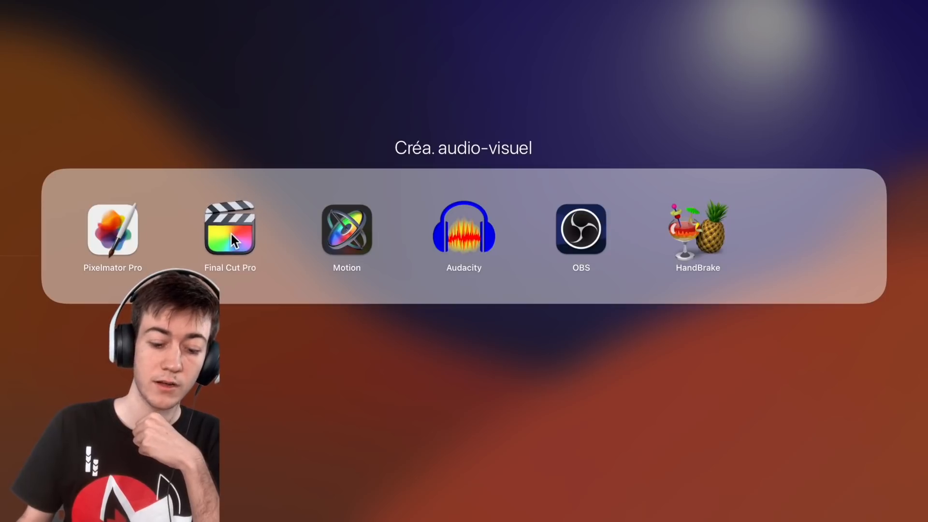
drag(349, 224, 347, 224)
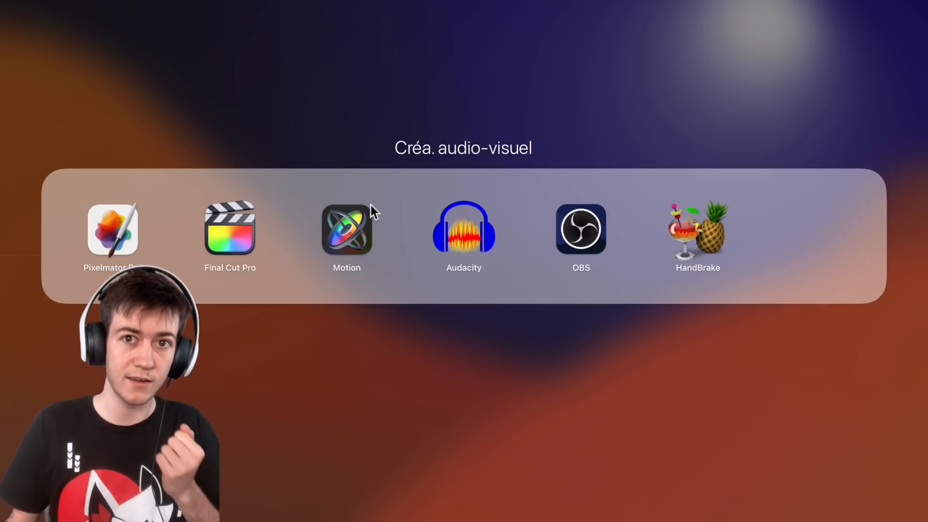
drag(241, 239, 261, 241)
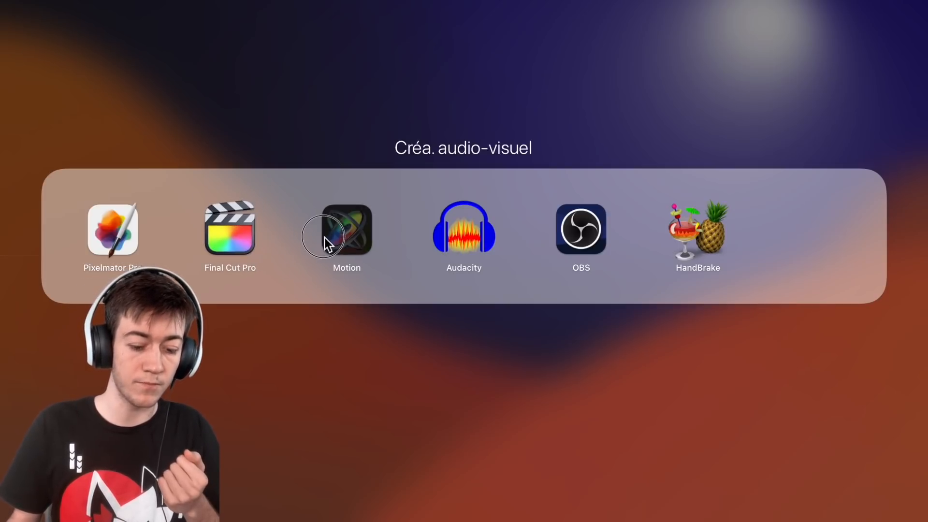
mouse_move(115, 237)
mouse_down()
mouse_move(122, 224)
mouse_move(112, 244)
mouse_move(112, 236)
mouse_up()
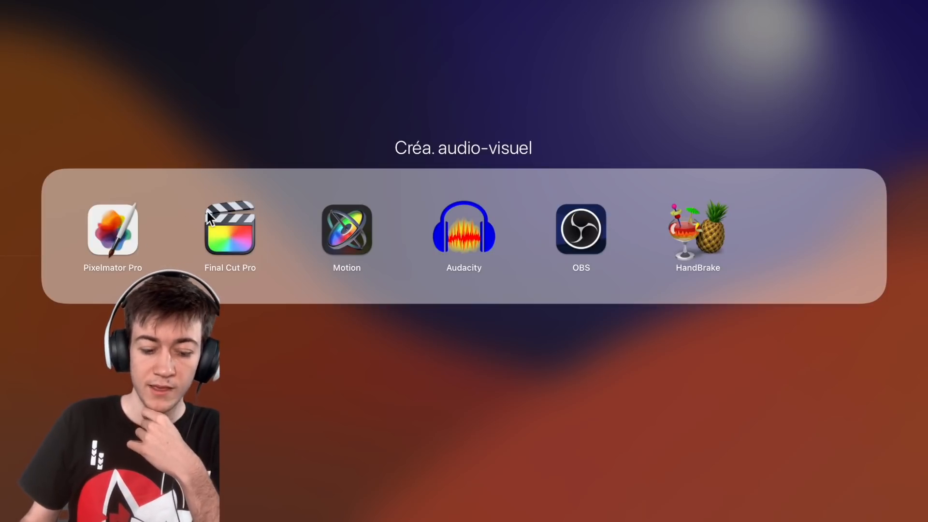
click(246, 234)
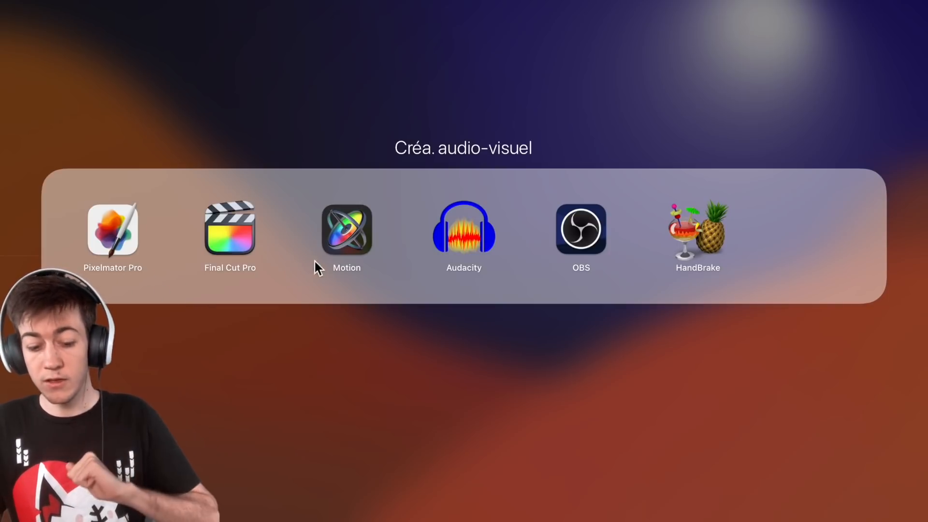
- Launch Motion from the Créa. audio-visuel app folder
click(344, 219)
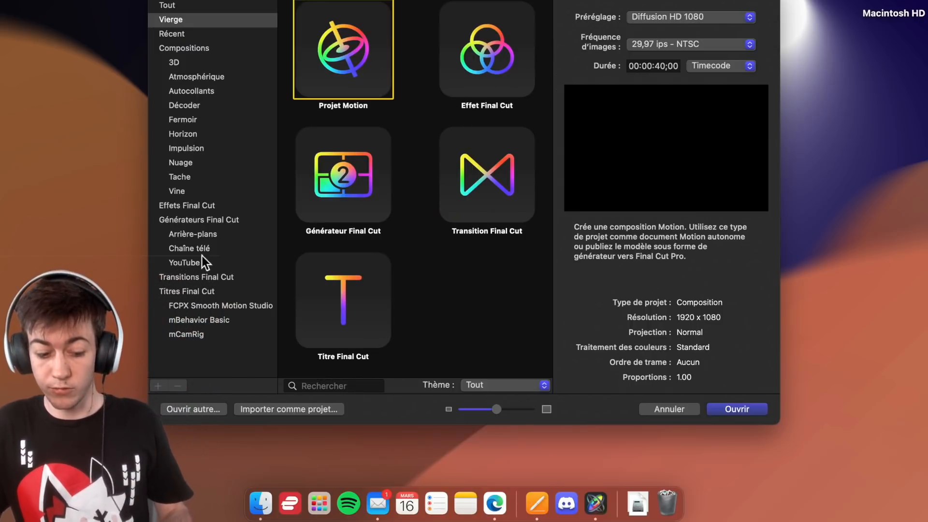
- Browse the Final Cut generator and transition categories and examine the Intro ASMR, Intro and Forçage templates under YouTube
click(193, 233)
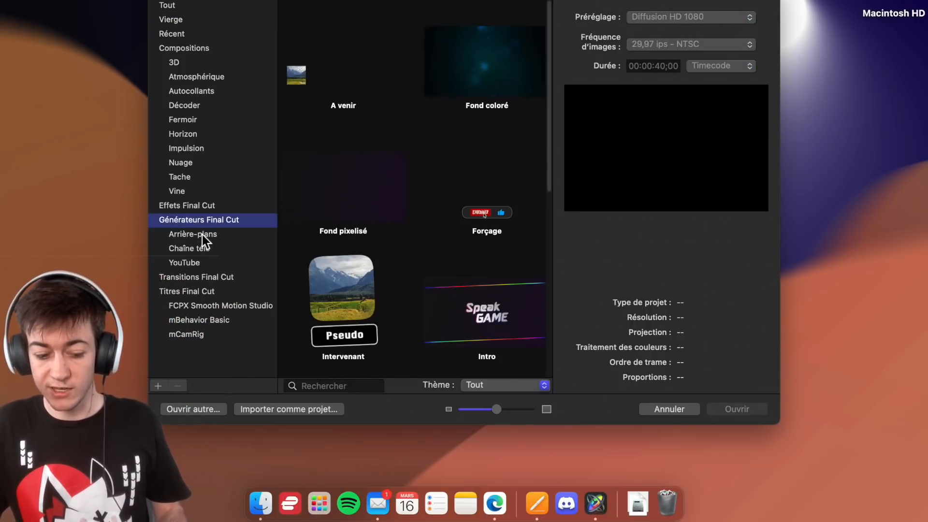
click(201, 248)
click(200, 277)
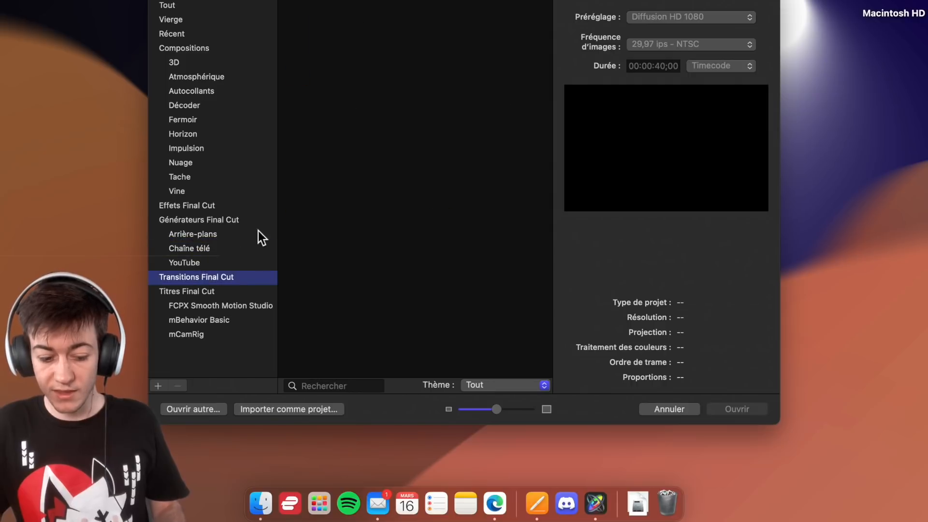
click(203, 264)
scroll(421, 169, down, 3)
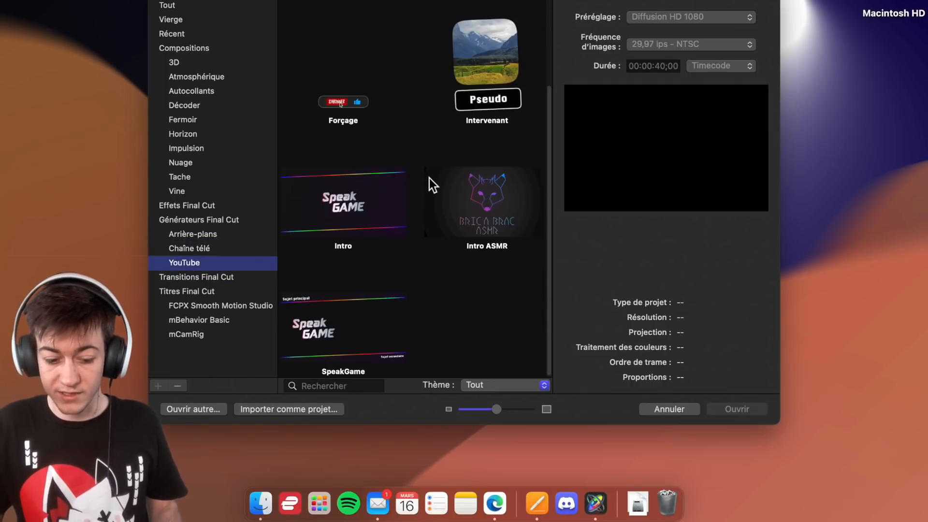
click(506, 211)
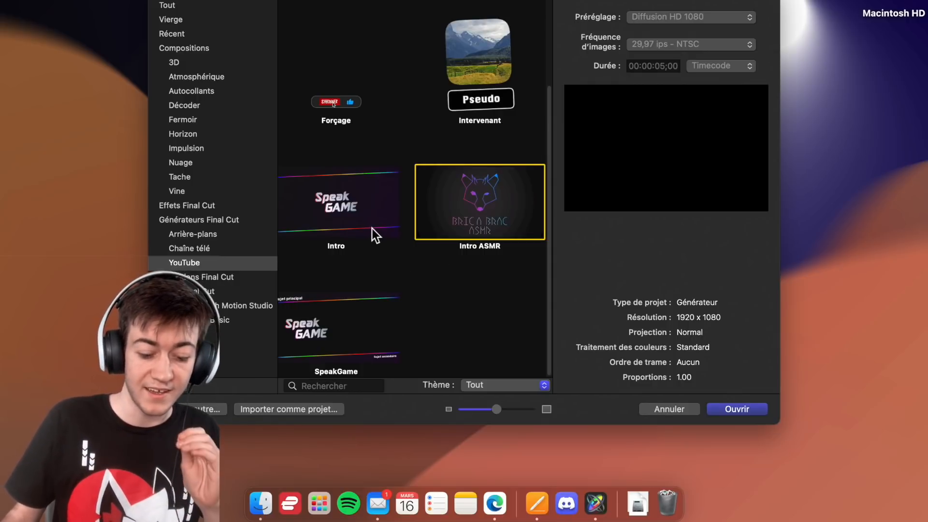
click(359, 212)
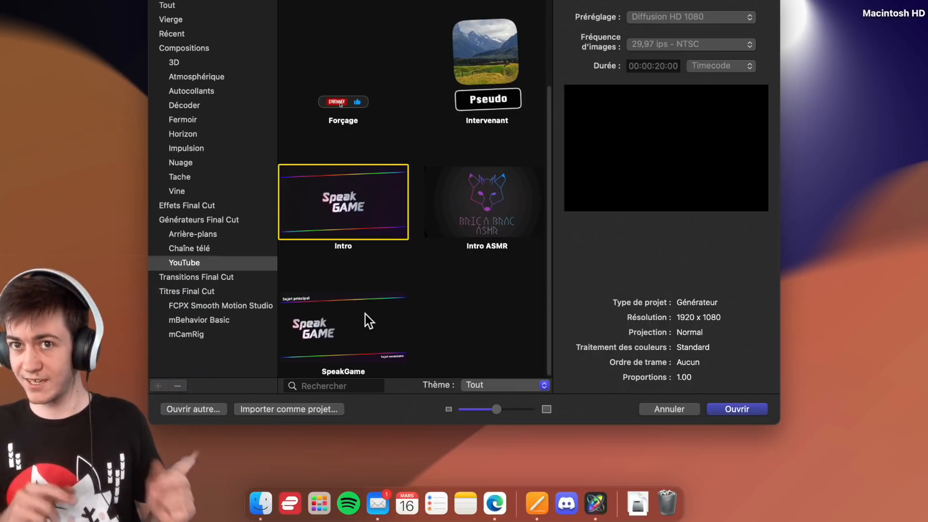
scroll(383, 202, up, 3)
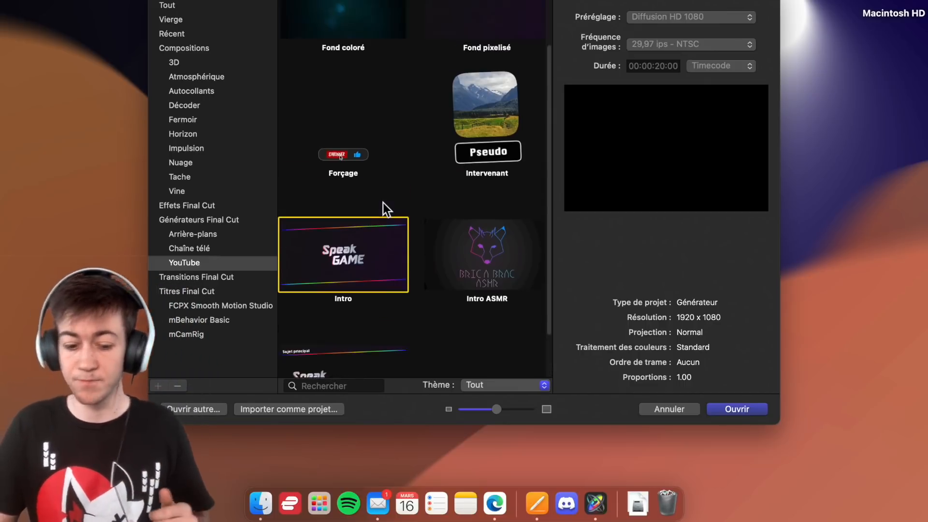
click(342, 217)
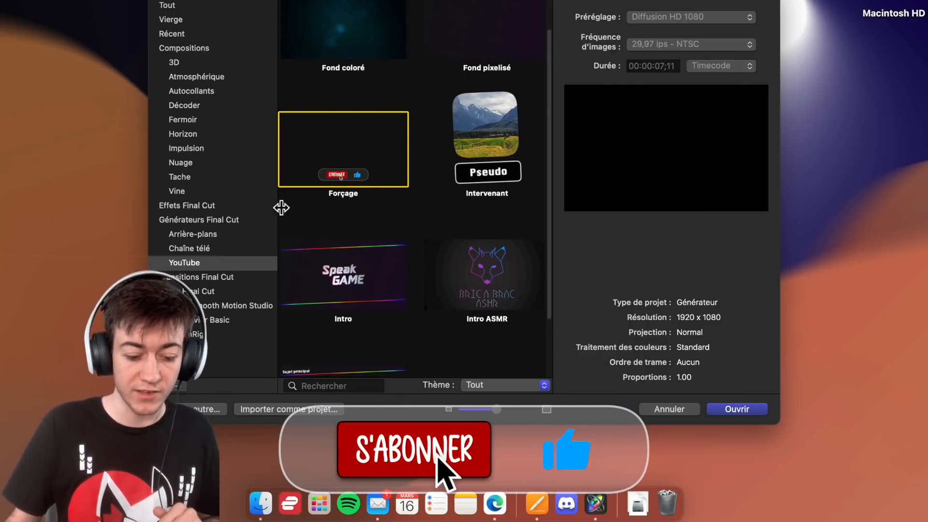
scroll(274, 205, down, 2)
- Look through the Arrière-plans and Chaîne télé generators and open the Introduction template
click(193, 237)
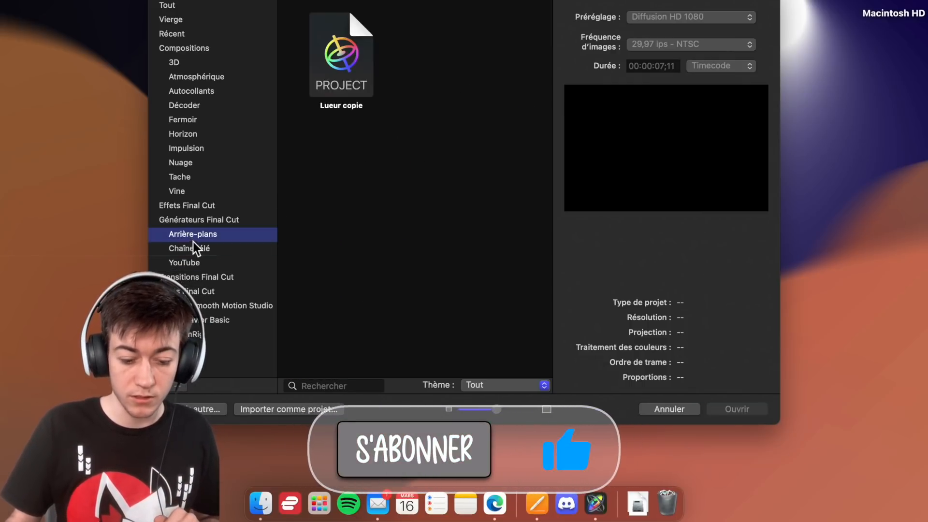
click(194, 247)
click(225, 236)
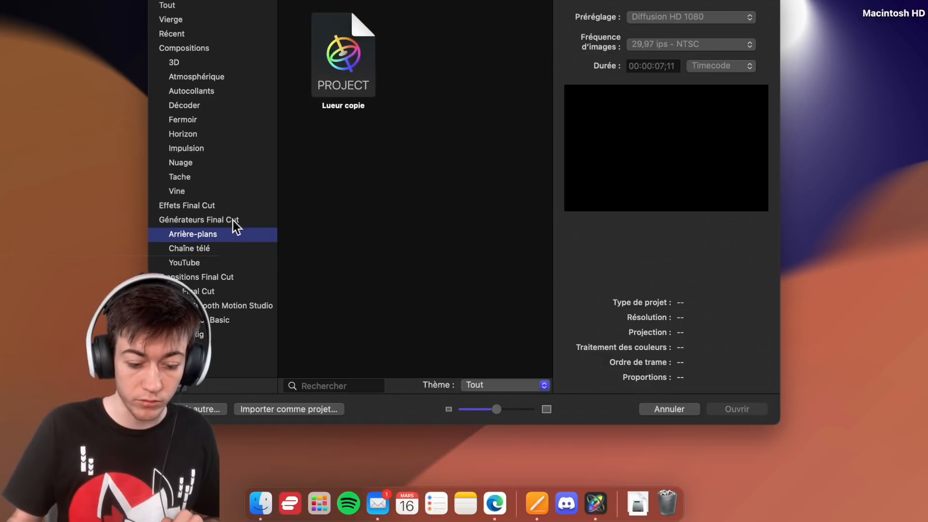
click(217, 251)
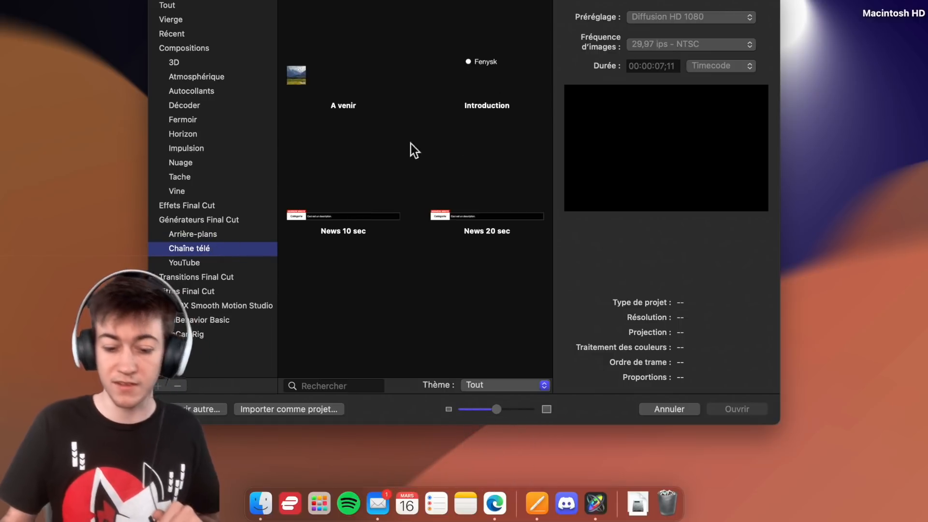
click(475, 90)
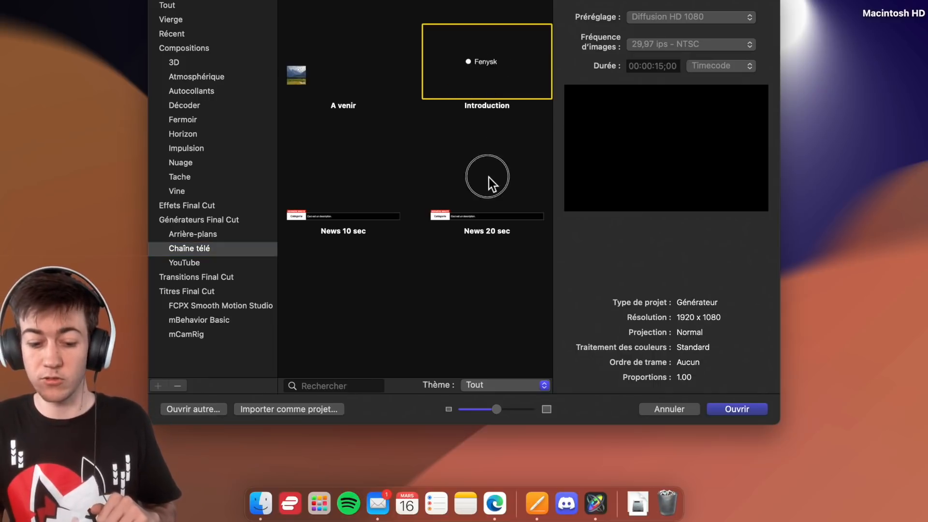
double_click(514, 98)
- Play the Introduction logo animation from the start of its timeline, stop playback and leave the project
click(440, 352)
key(space)
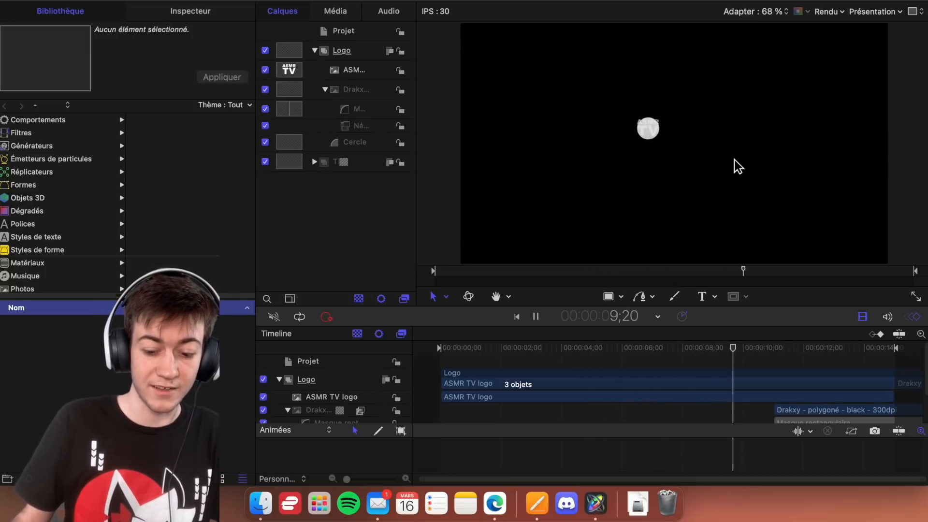
key(space)
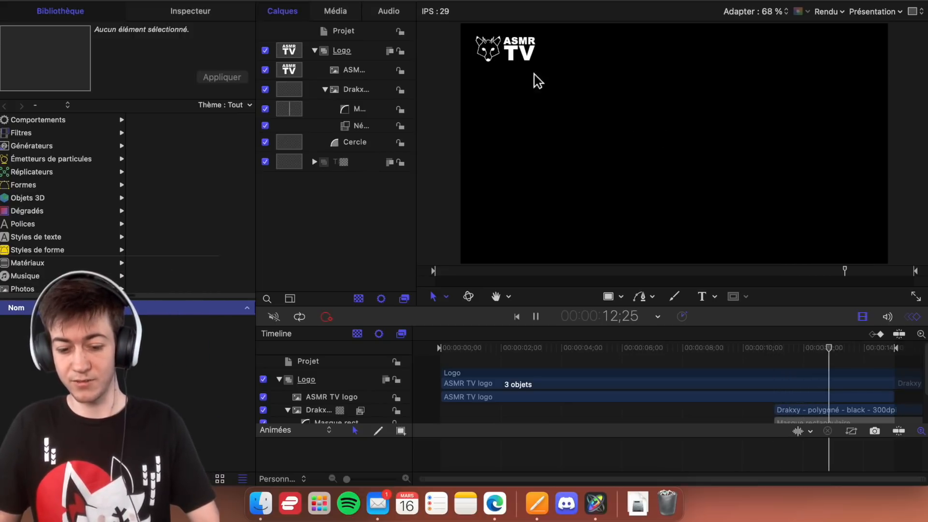
key(space)
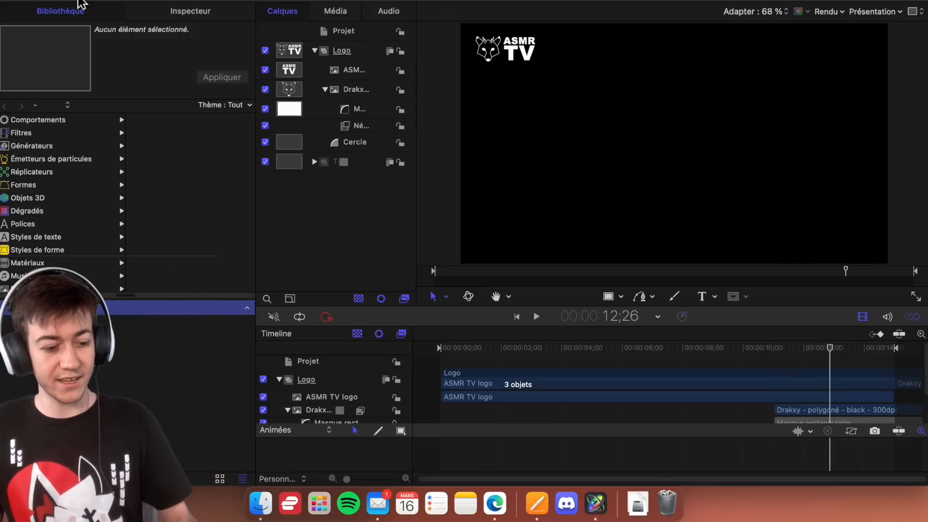
key(super+h)
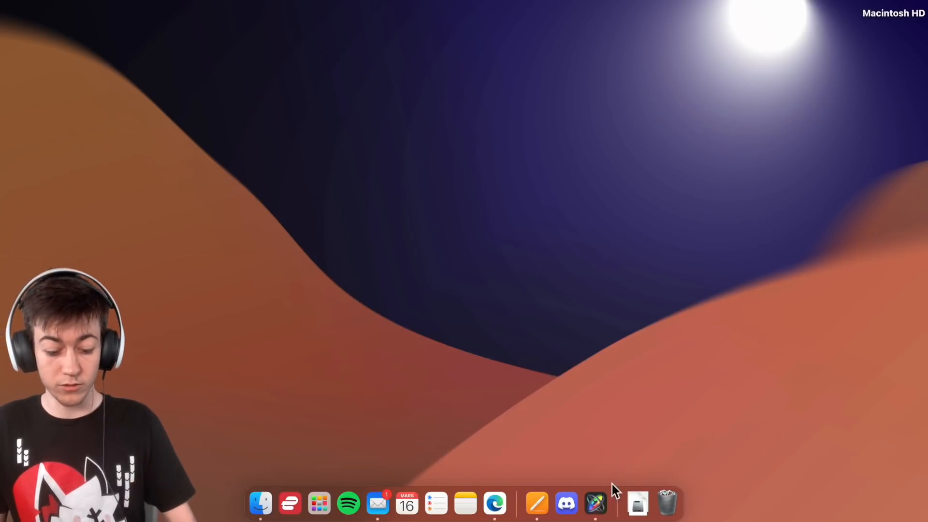
- Return to Motion's project browser and choose the blank Générateur Final Cut project type
click(600, 498)
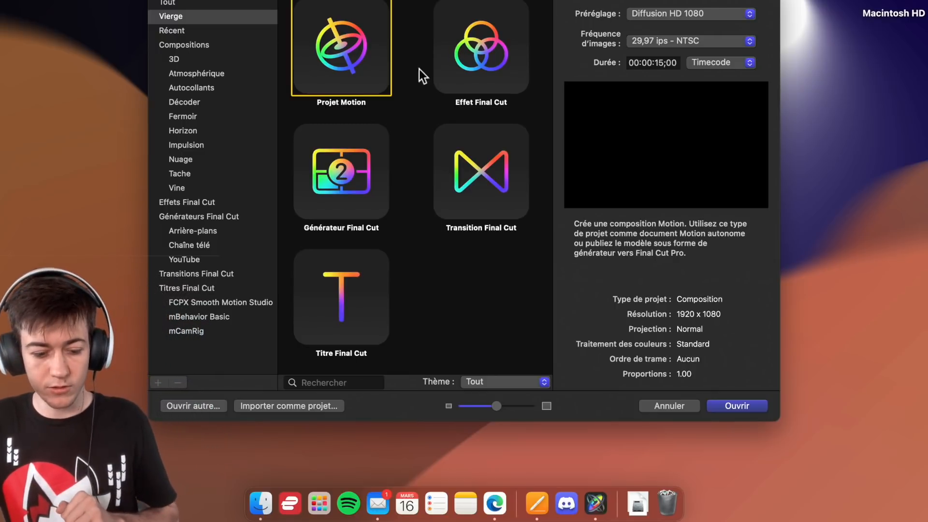
click(366, 170)
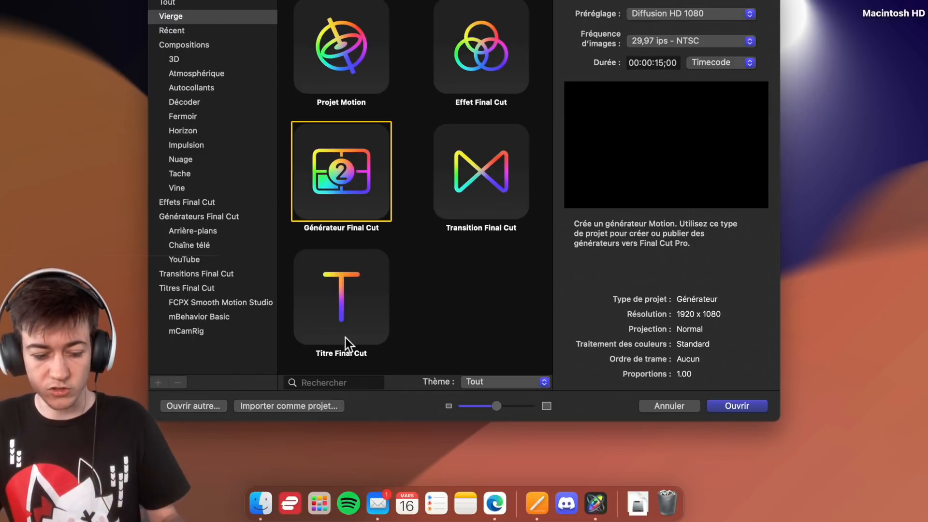
click(330, 320)
click(494, 191)
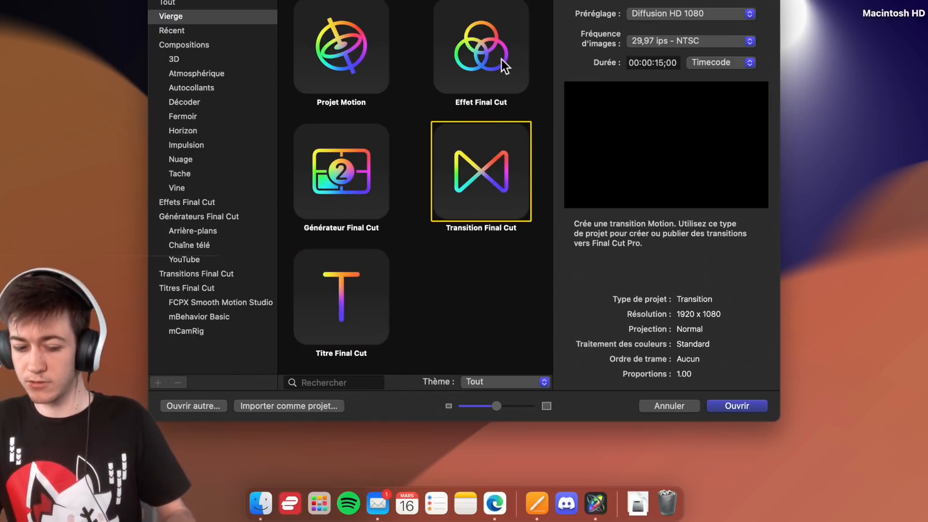
click(344, 150)
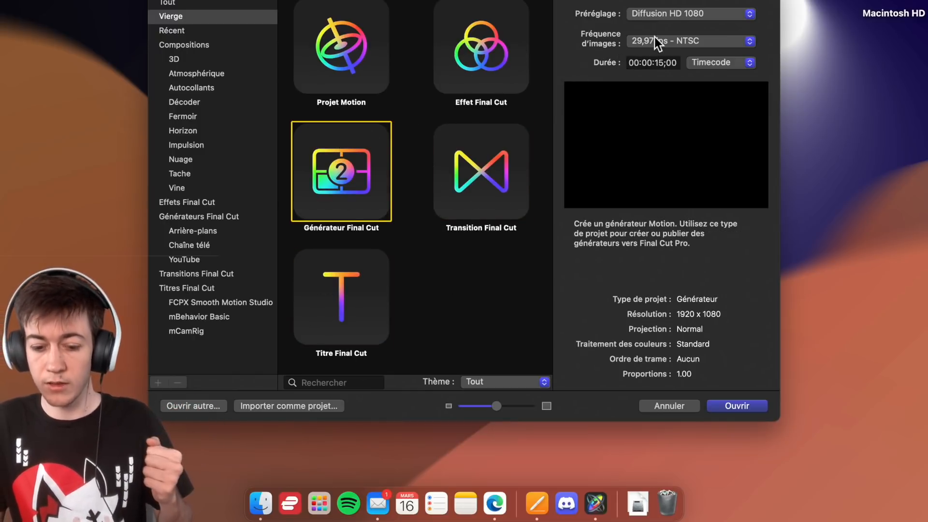
- Set the new generator's frame rate to 60 ips
click(667, 43)
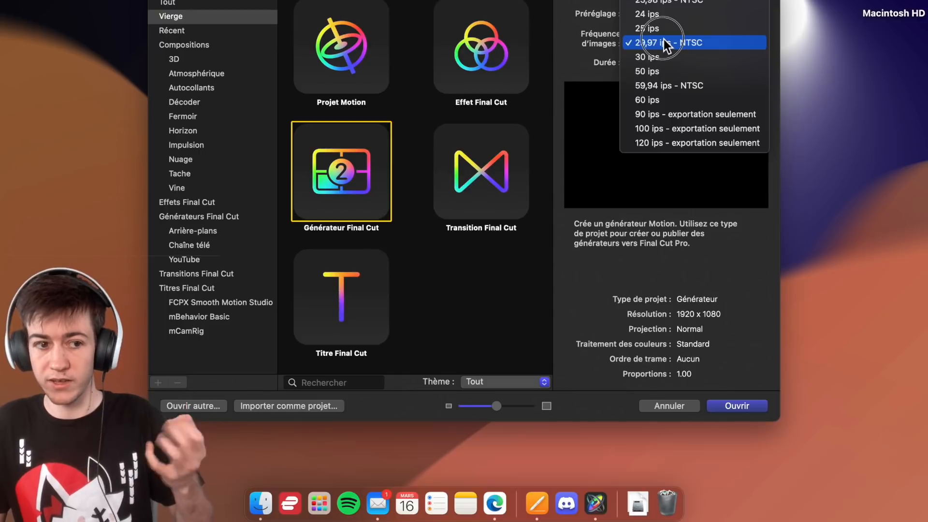
click(677, 99)
click(669, 45)
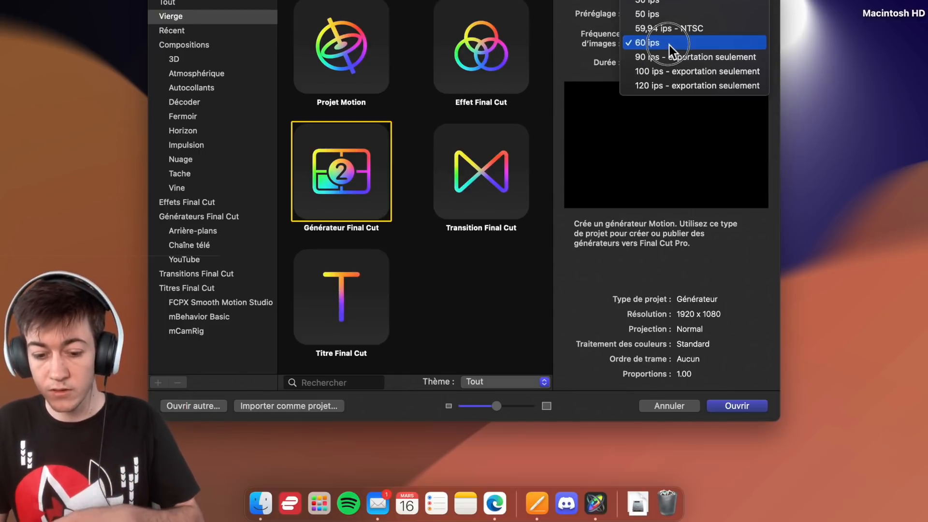
click(669, 44)
click(687, 40)
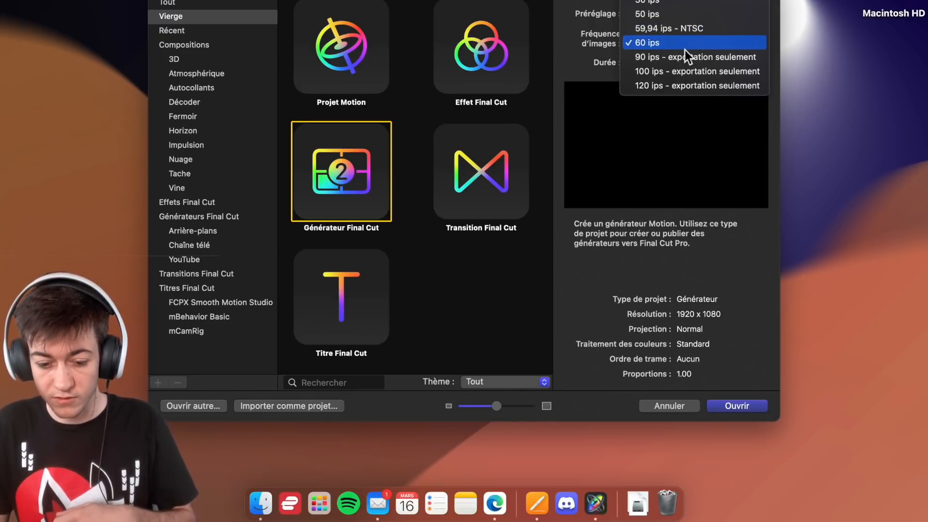
click(686, 48)
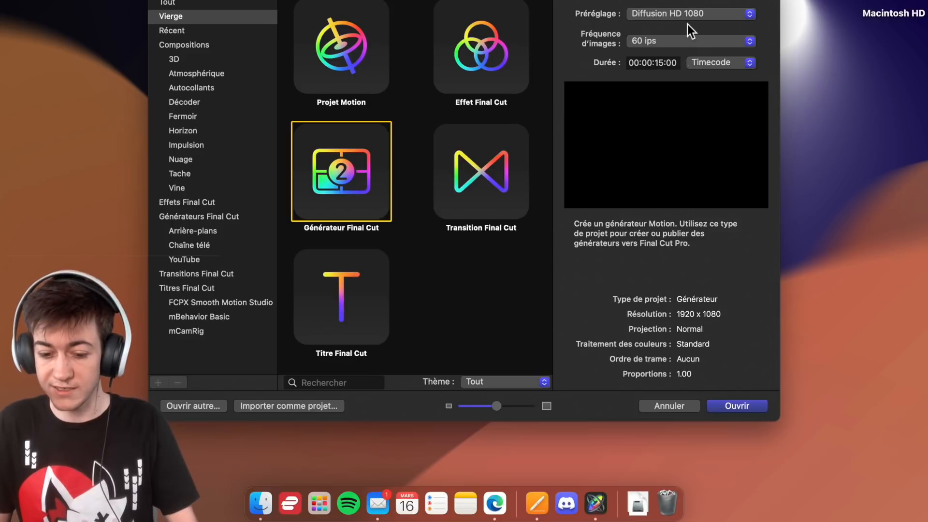
- Set the generator's duration to 00:00:10:00 and create the project
click(666, 63)
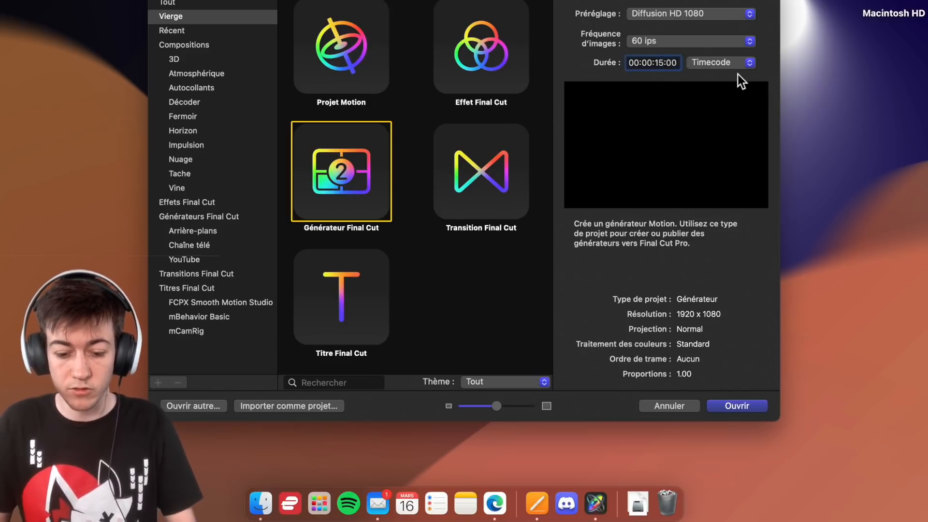
key(BackSpace)
key(BackSpace)
text(10)
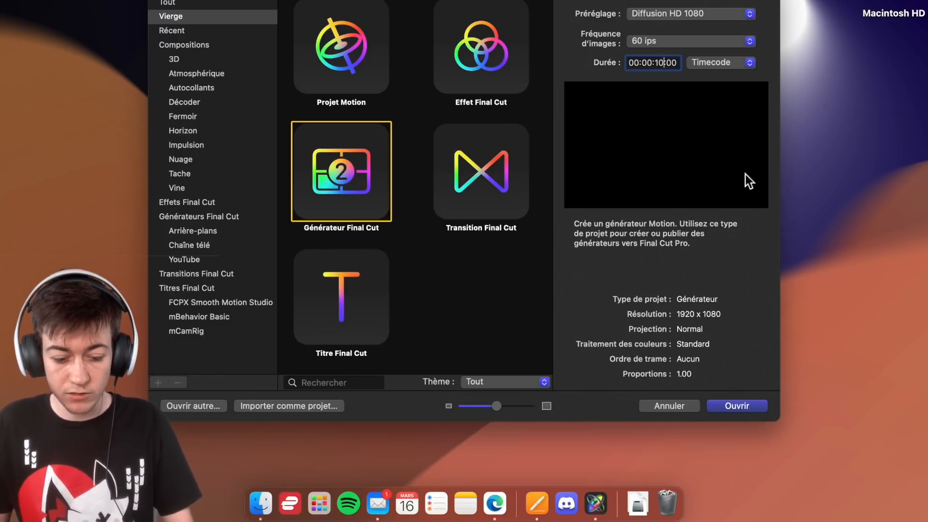
click(747, 404)
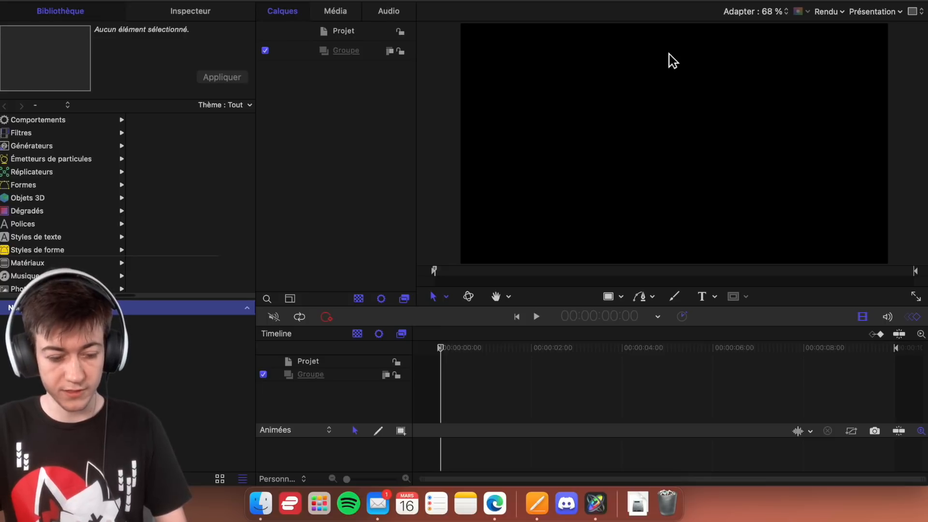
- Publish the generator template under the name Instagram in the YouTube category
key(super+s)
click(424, 211)
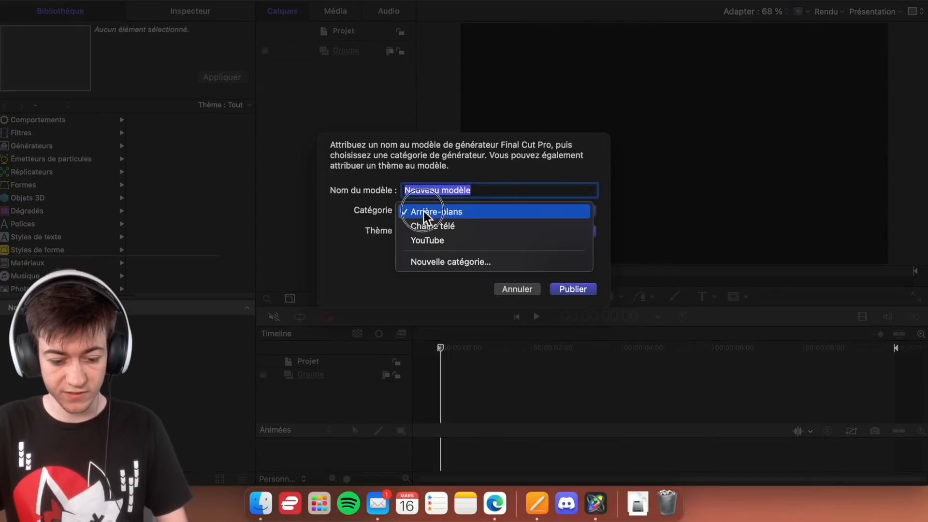
click(439, 237)
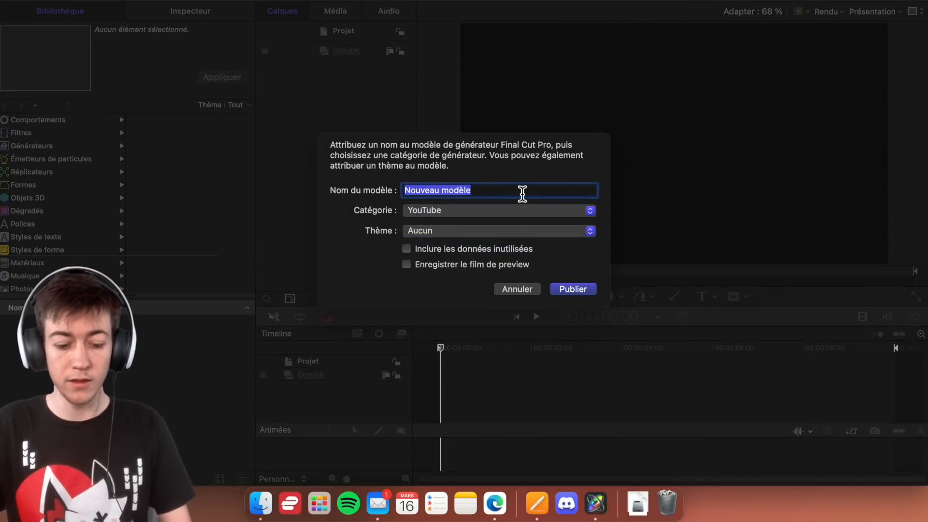
key(BackSpace)
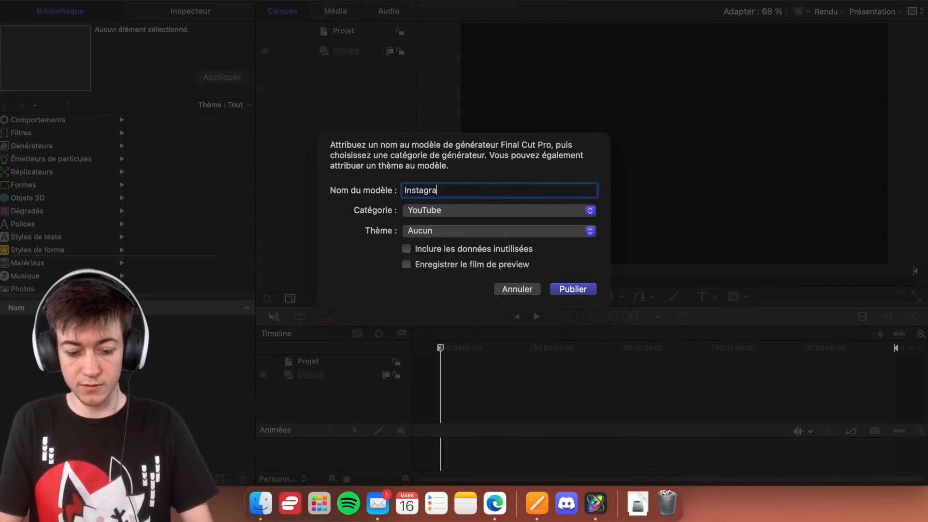
text(Instagram)
key(Return)
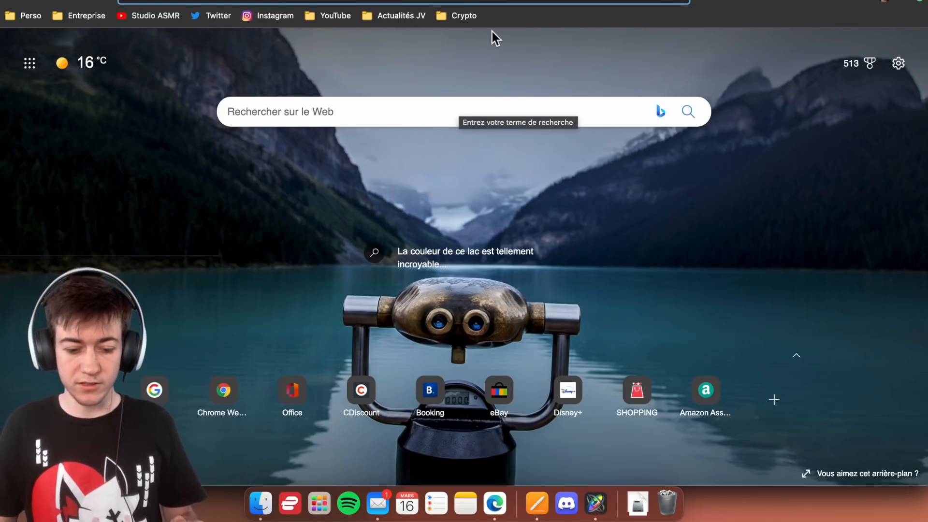
- Search Google Images for "logo instagram"
text(logo in)
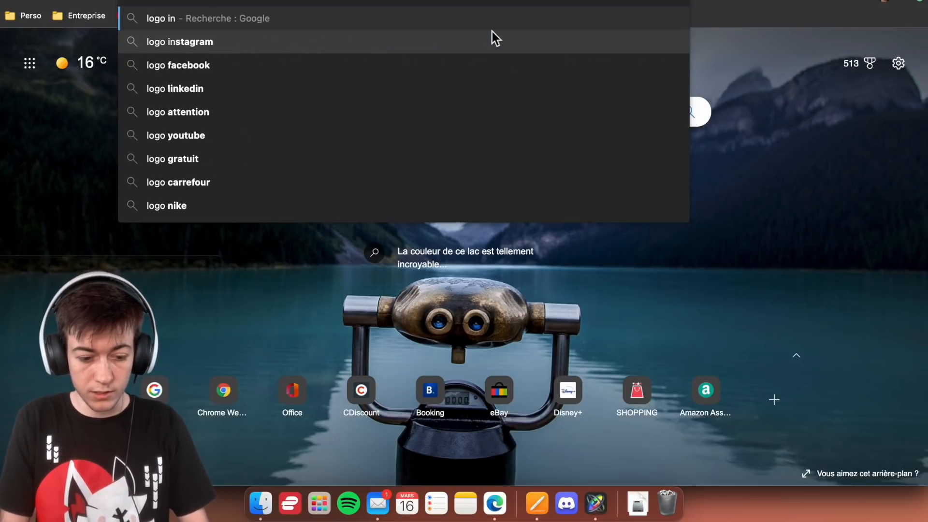
key(Return)
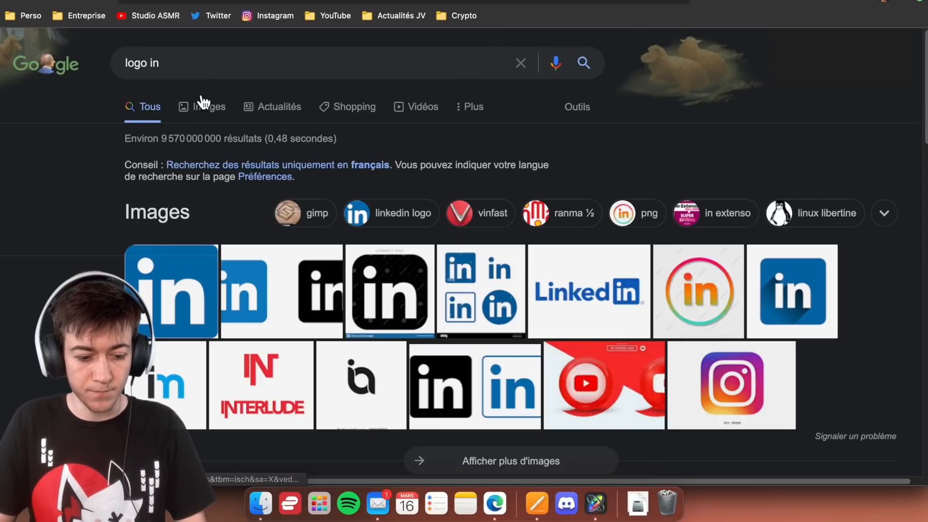
click(204, 106)
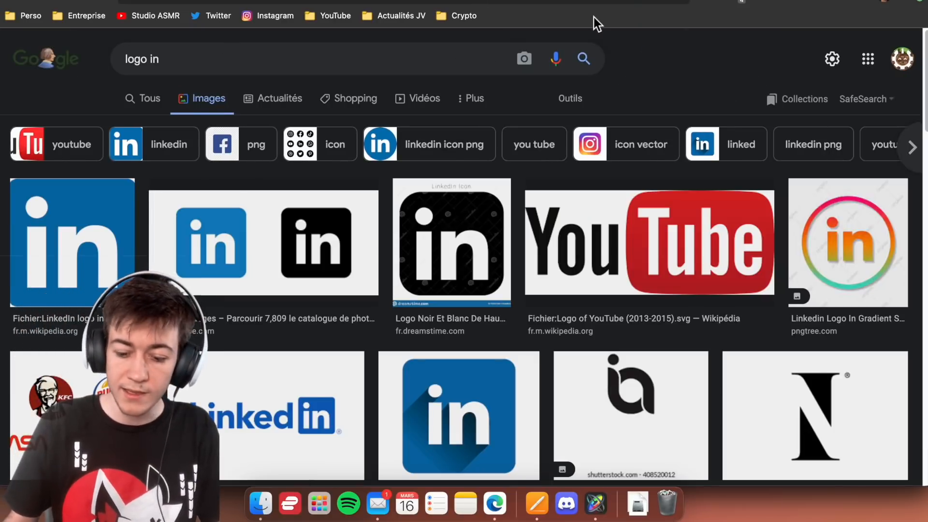
scroll(606, 71, down, 3)
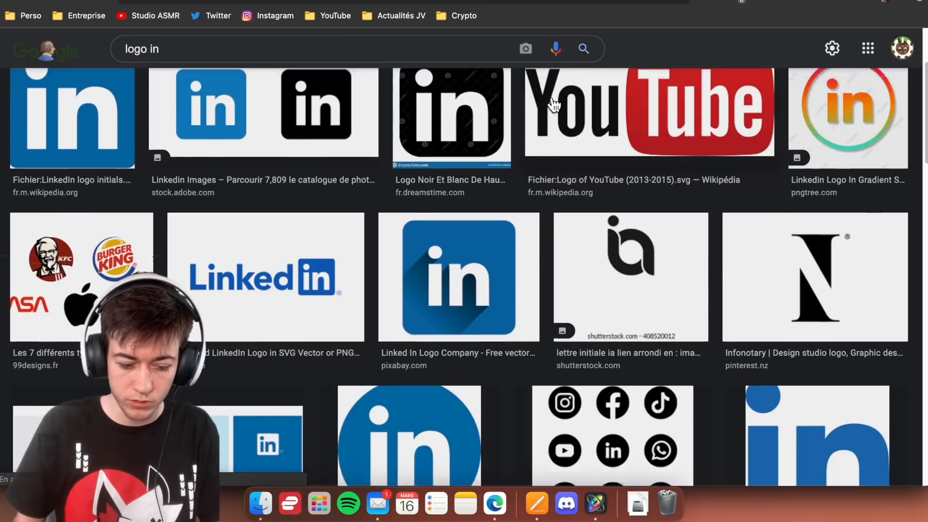
scroll(521, 118, up, 3)
click(214, 59)
text(stagram)
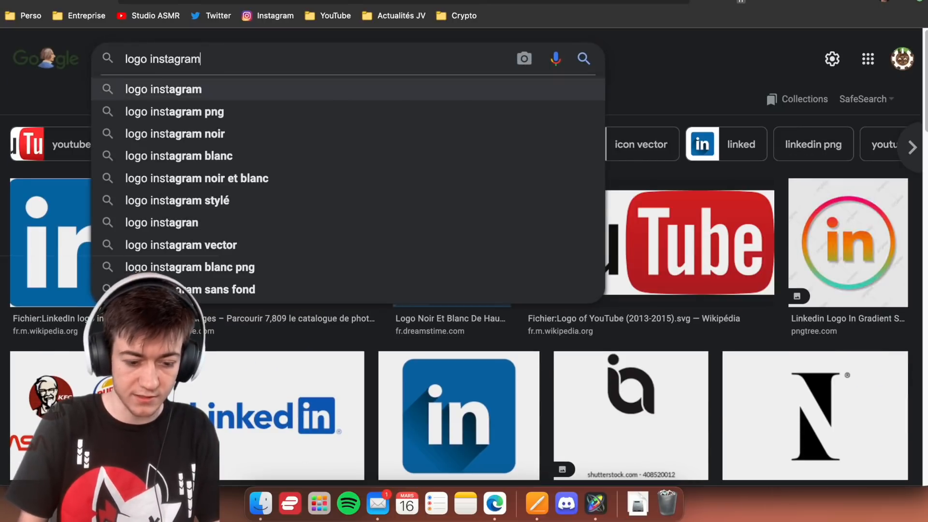
key(Return)
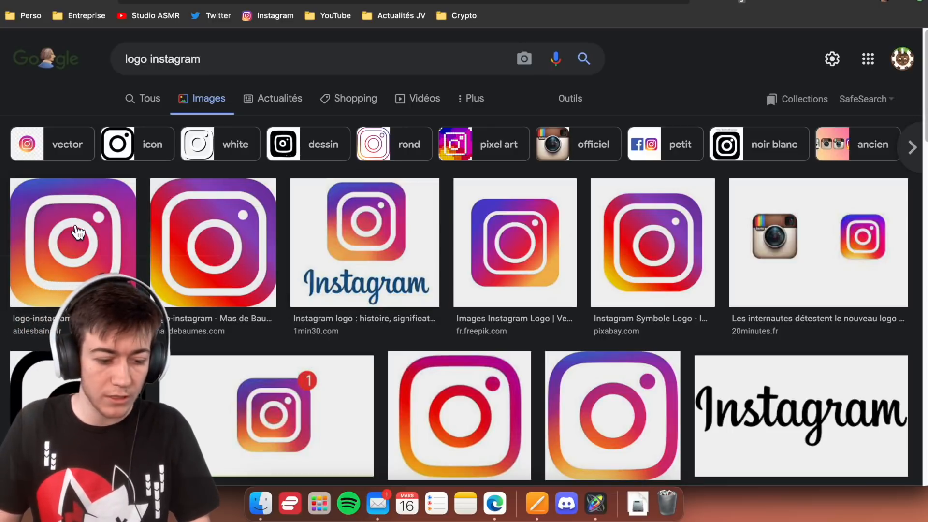
- Open the first Instagram logo result and copy its image
click(115, 231)
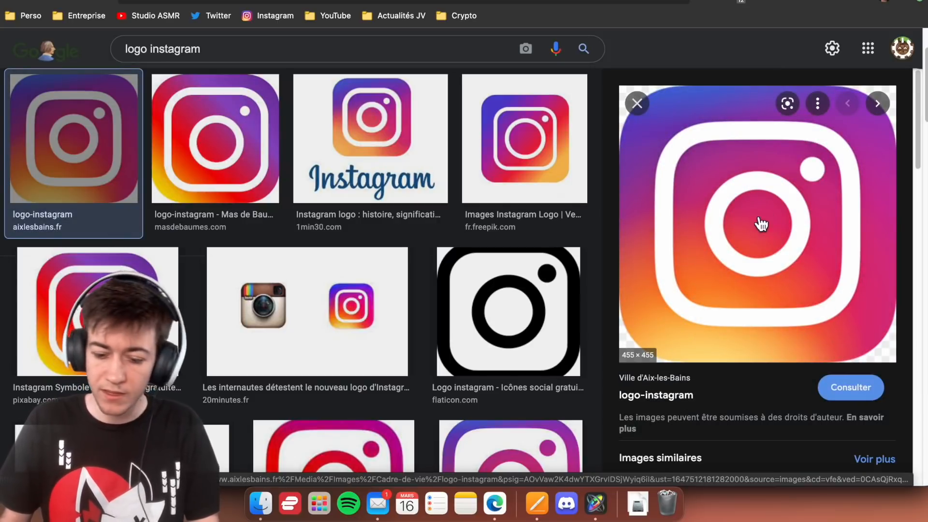
right_click(680, 216)
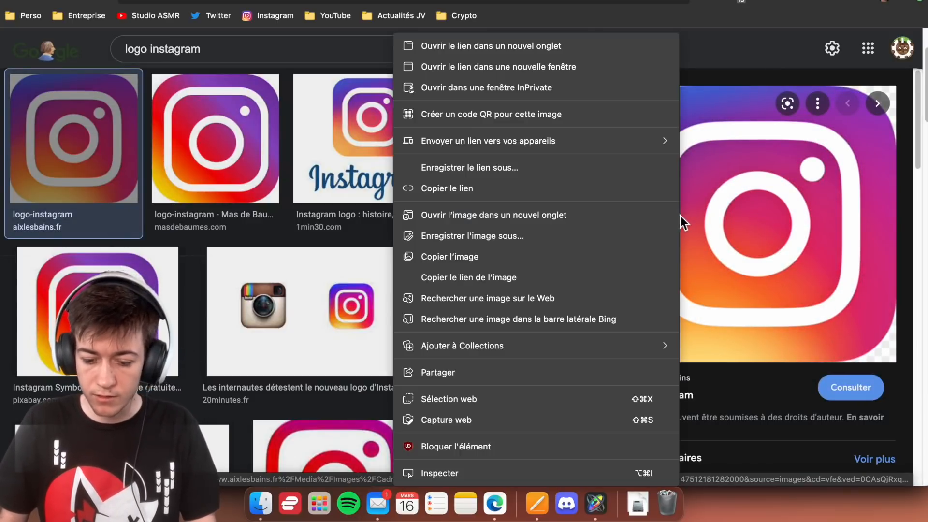
click(477, 257)
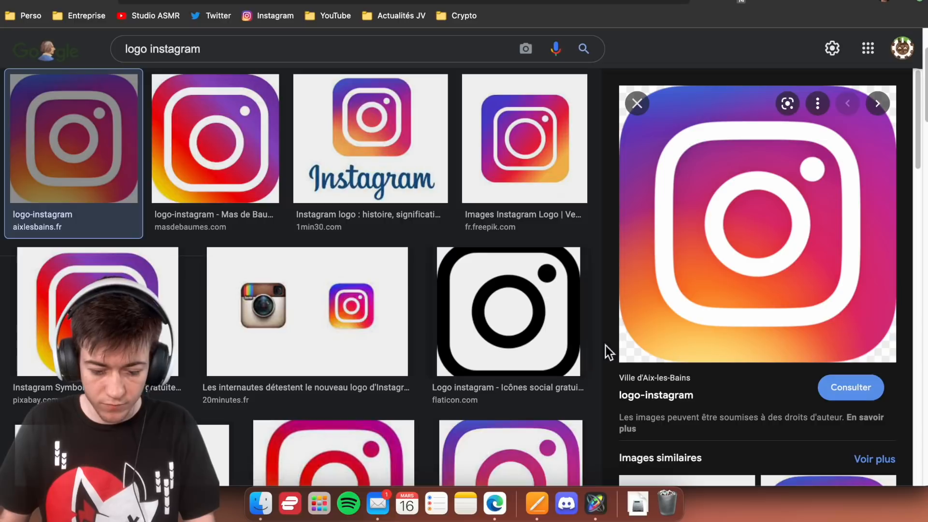
- Save the enlarged Instagram logo image to the Bureau folder under the name Logo instagram
right_click(685, 258)
click(450, 241)
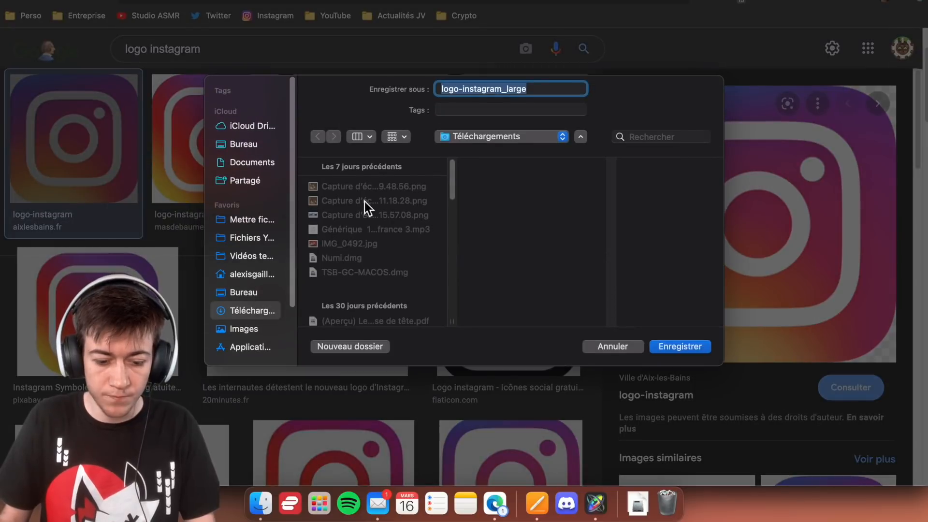
click(237, 223)
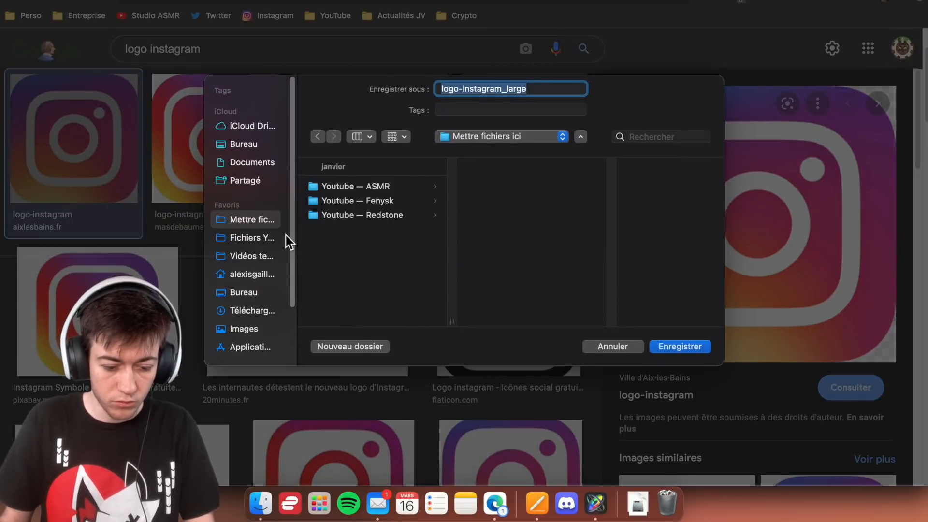
click(250, 296)
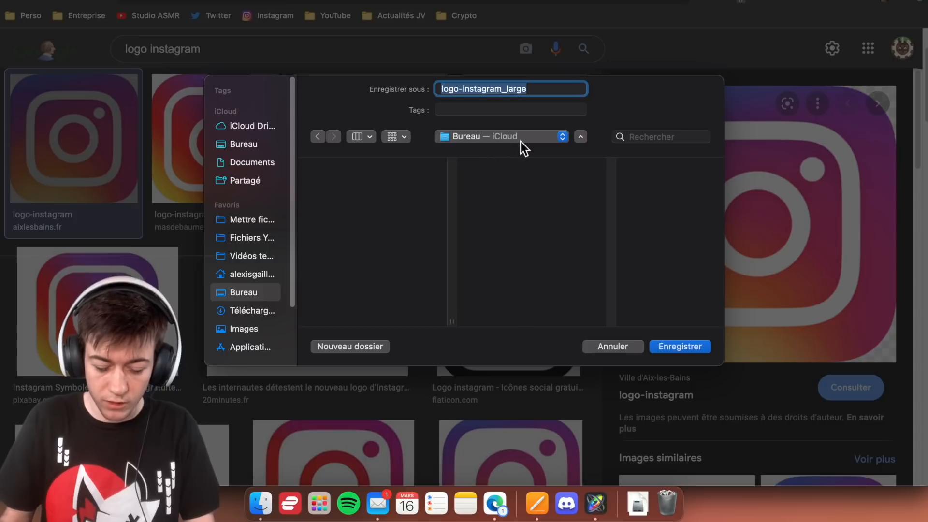
text(Logo instagra)
key(Return)
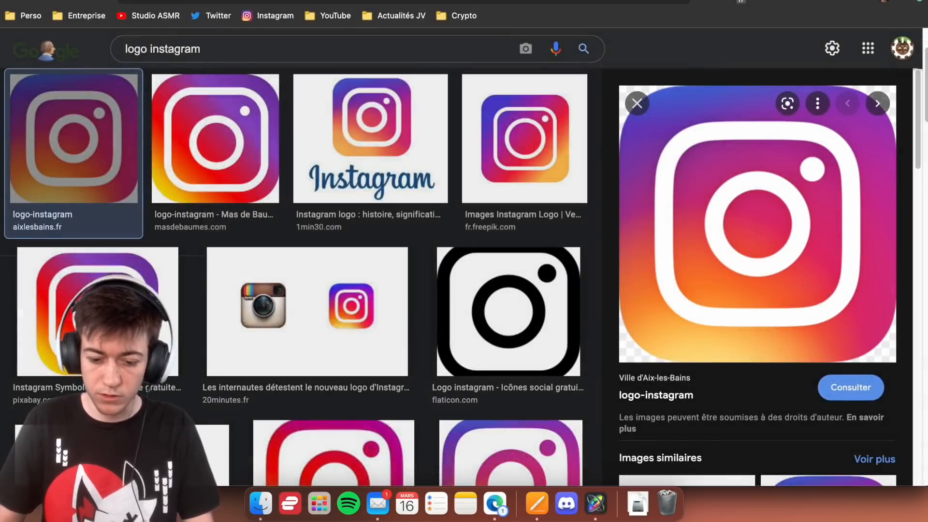
- Preview the saved Logo instagram.png on the desktop to check the image, and close the preview
key(F11)
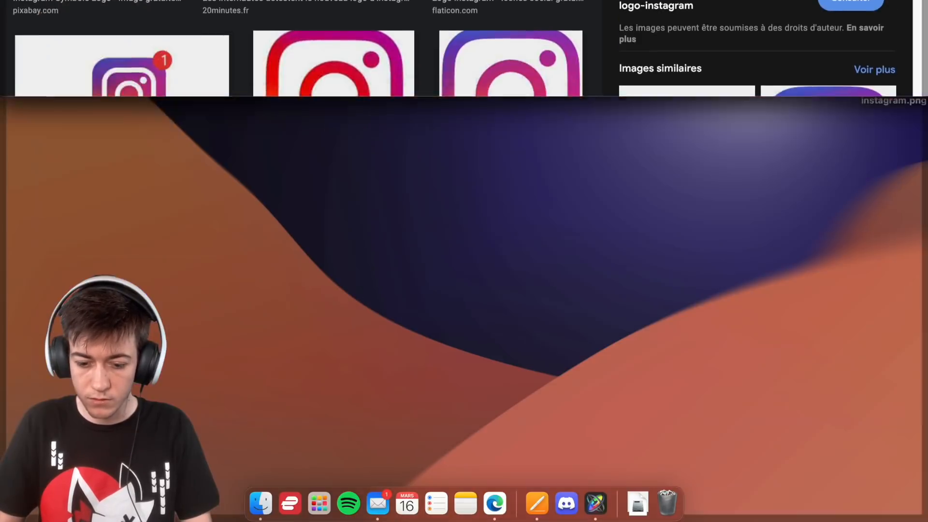
click(887, 76)
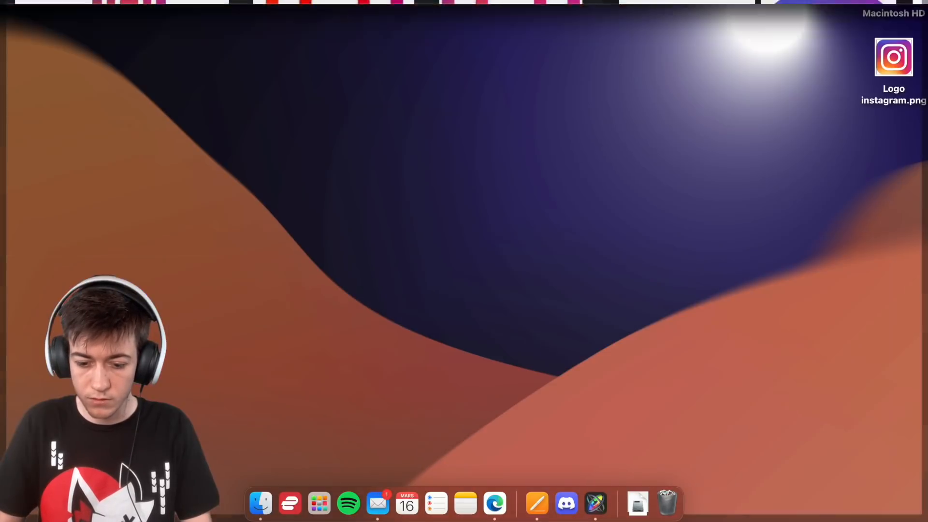
key(space)
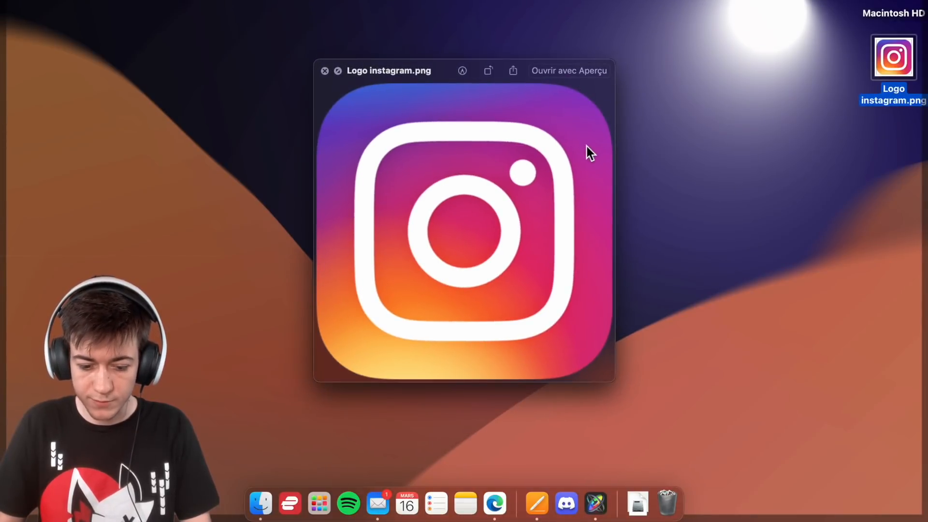
key(space)
key(F11)
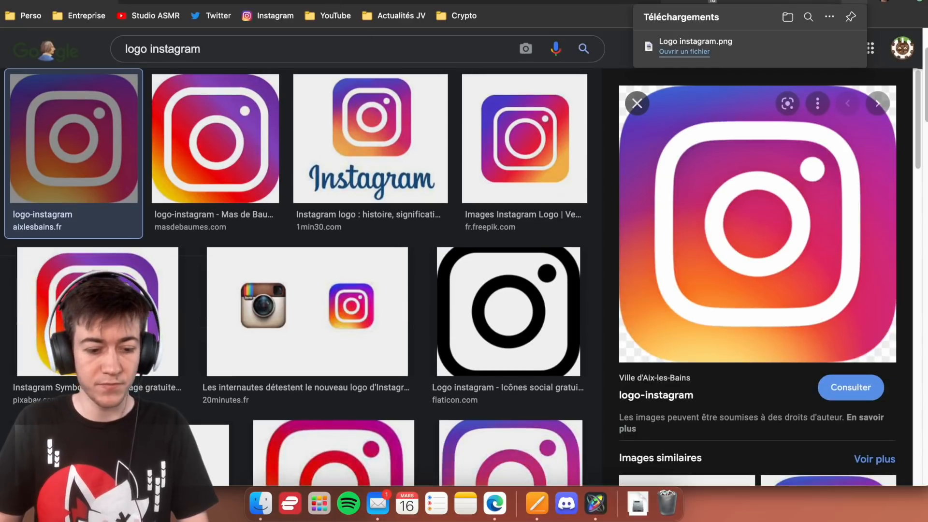
- Switch to Motion and draw a wide rectangle near the canvas's lower-left corner
key(super+Tab)
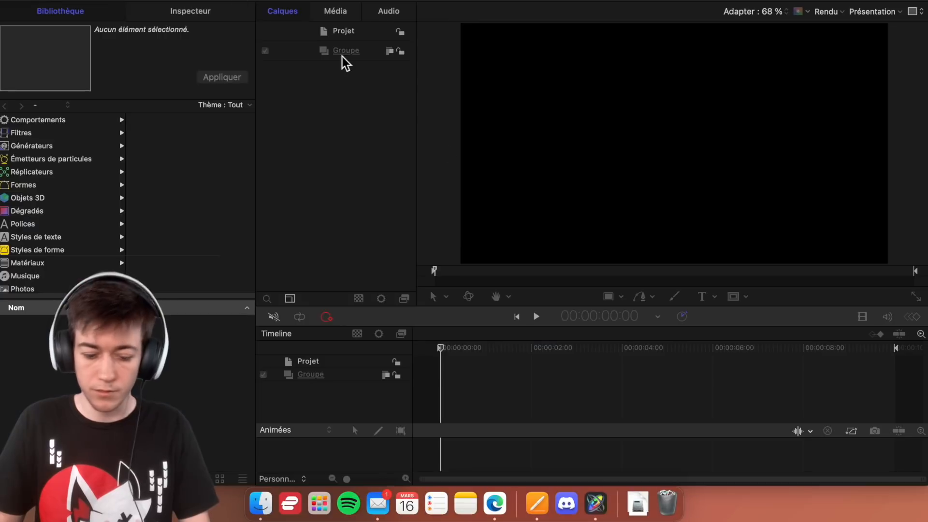
click(612, 296)
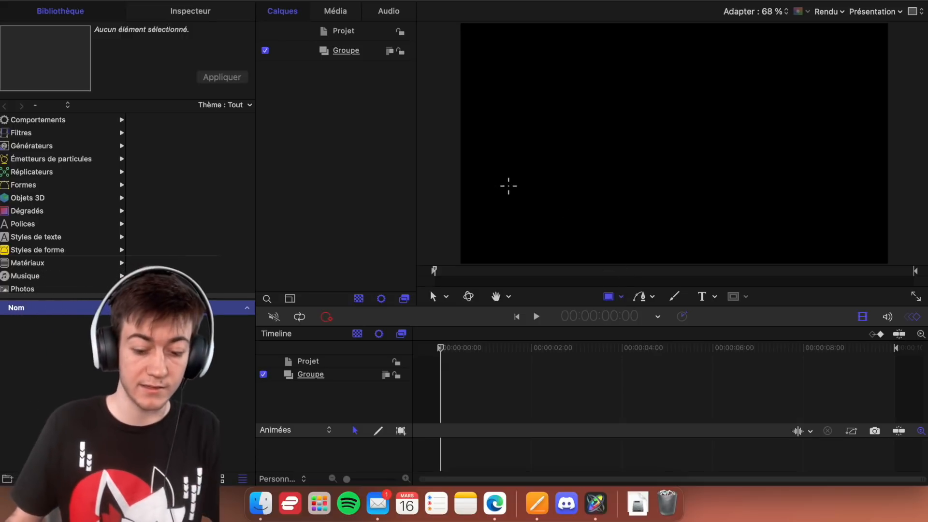
drag(478, 214, 632, 253)
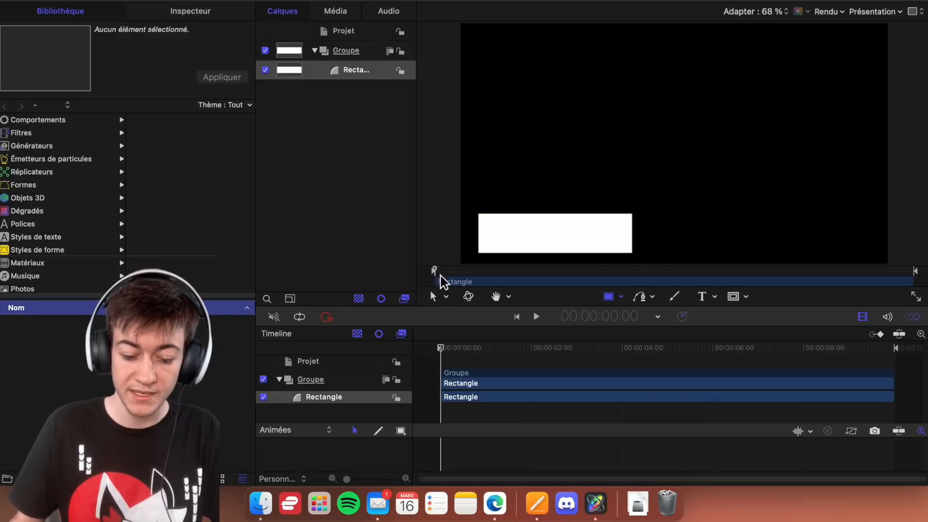
- Narrow the rectangle slightly and place it flush against the canvas's left edge, near the bottom
click(434, 297)
drag(554, 239, 674, 237)
drag(754, 238, 690, 243)
key(super+z)
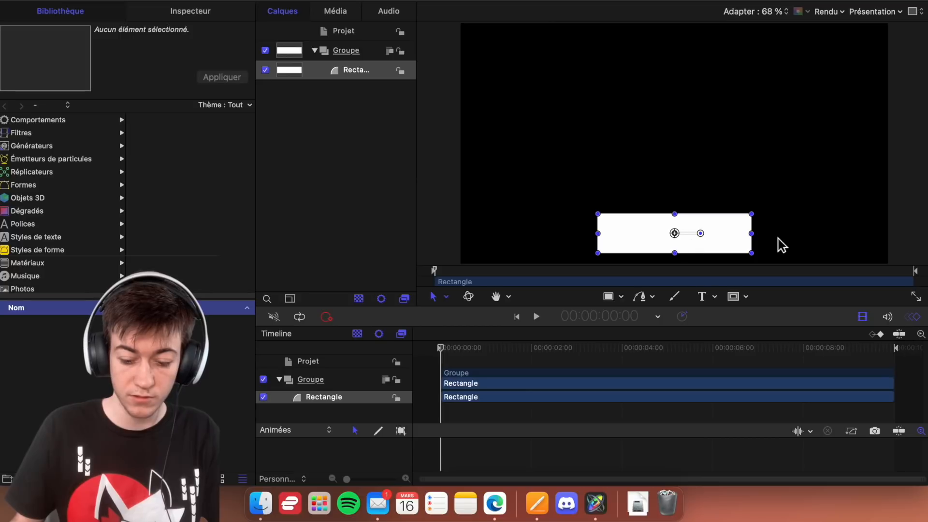
mouse_move(752, 244)
mouse_down()
mouse_move(688, 245)
mouse_move(756, 248)
mouse_move(690, 251)
mouse_move(742, 248)
mouse_up()
drag(674, 238, 536, 236)
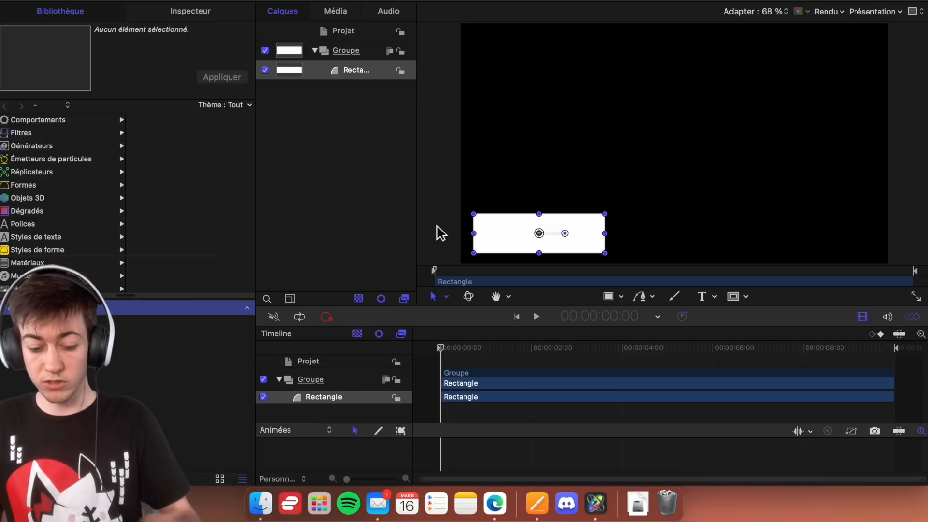
drag(550, 234, 524, 234)
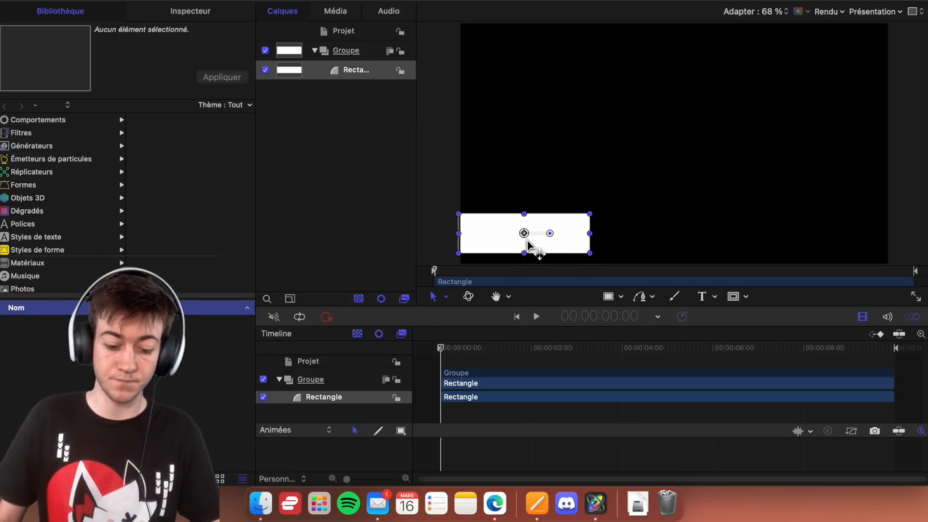
drag(529, 241, 523, 235)
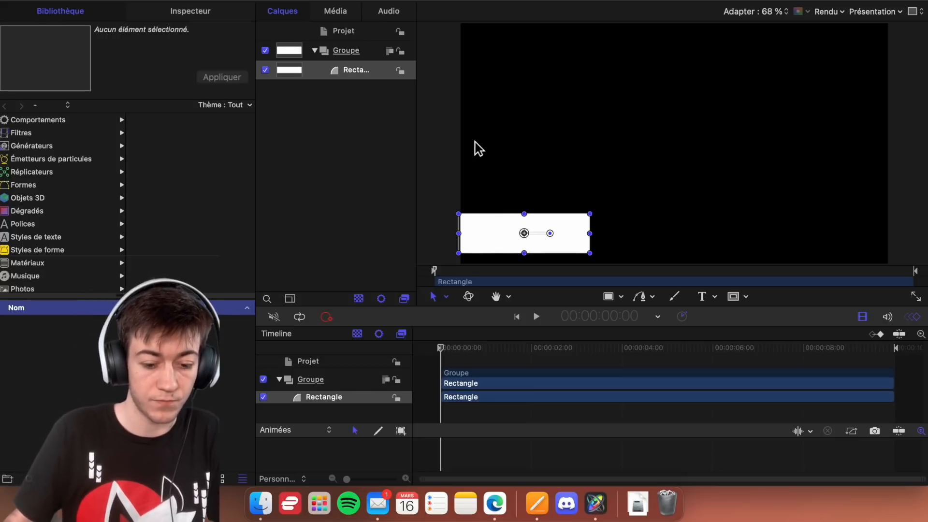
- Set the rectangle's fill opacity to 30 %
click(177, 12)
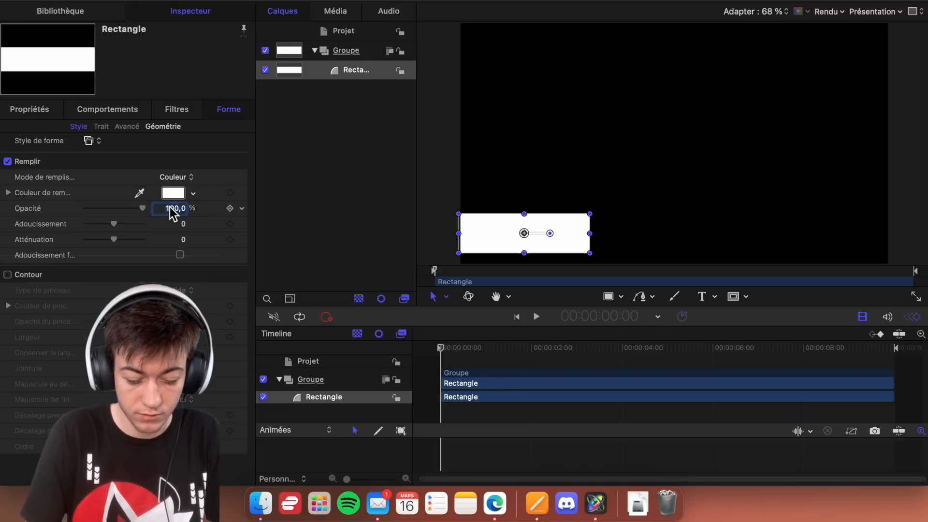
key(Return)
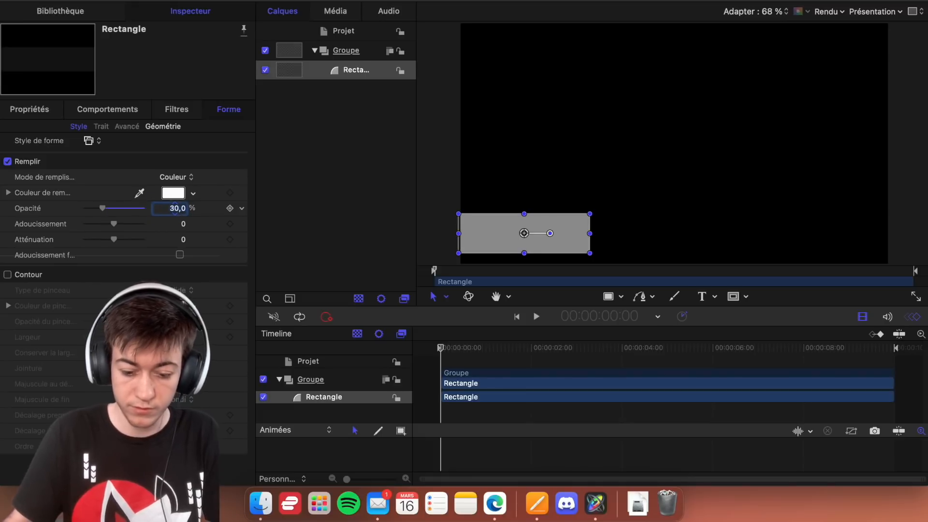
- Open the existing project with the S'ABONNER button and move the playhead to 2;25 to display its animation
key(ctrl+Down)
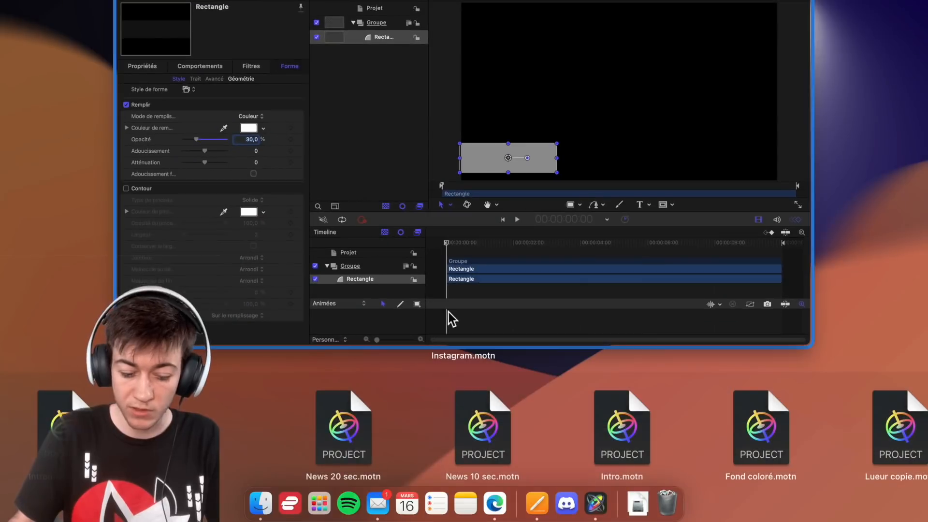
scroll(783, 415, right, 5)
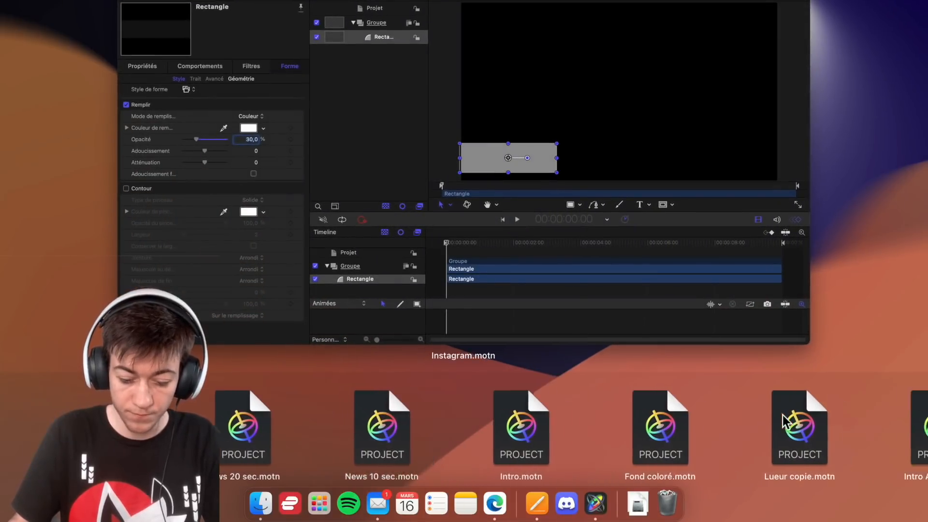
click(842, 426)
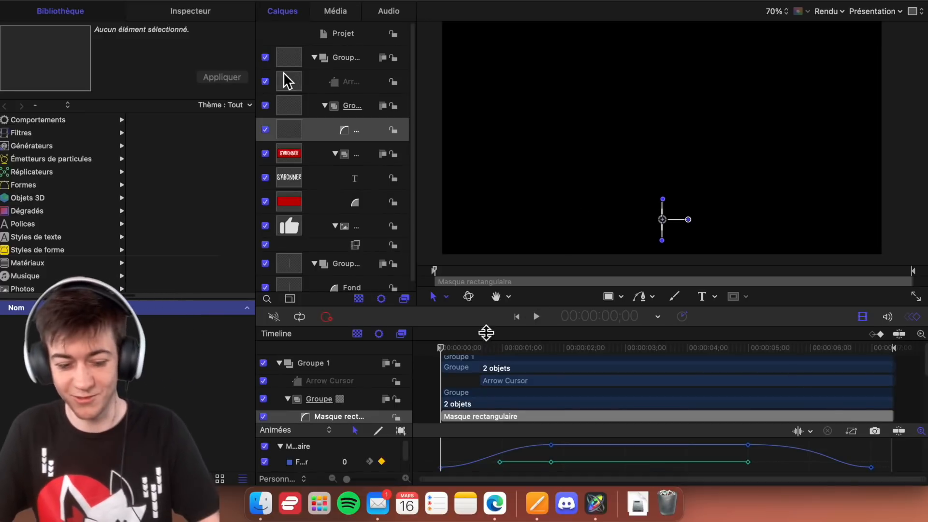
drag(501, 357, 616, 352)
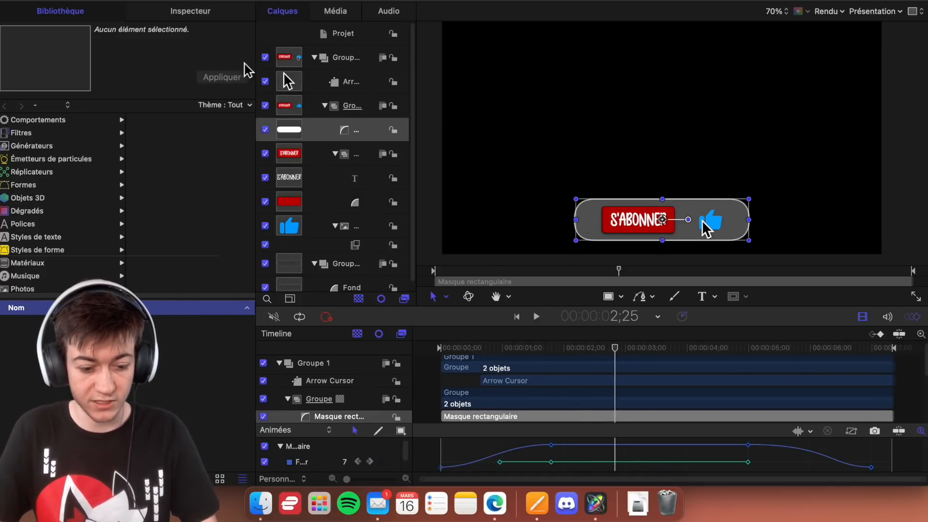
- Examine the rectangular mask's settings and the Fond shape's fill and outline style in the S'ABONNER project
click(178, 12)
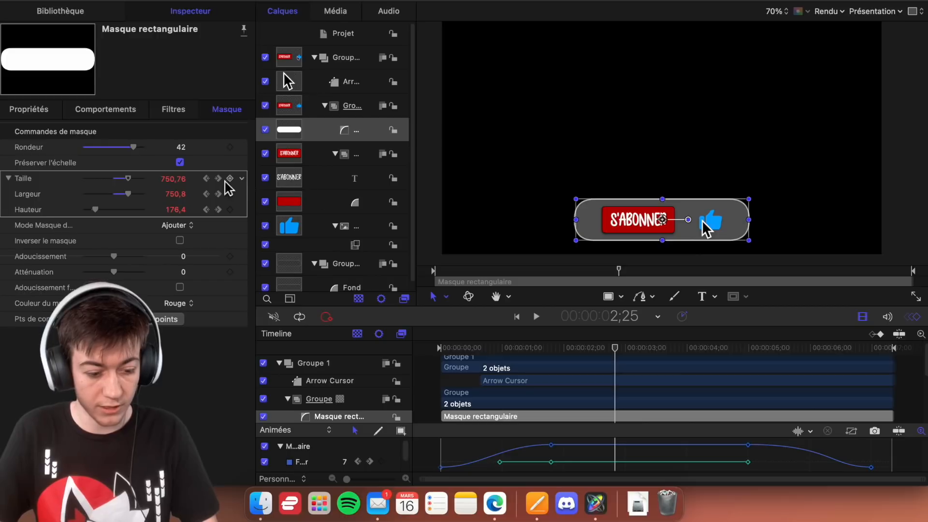
click(41, 110)
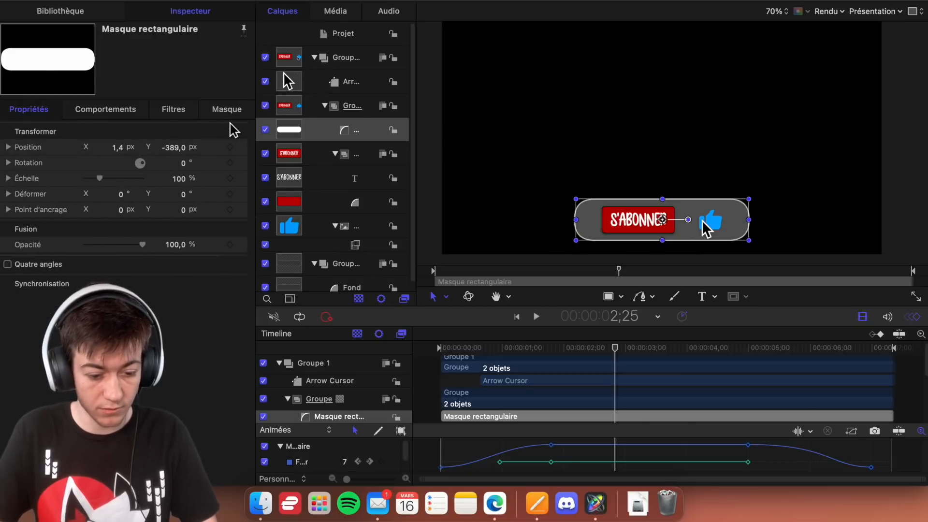
click(370, 140)
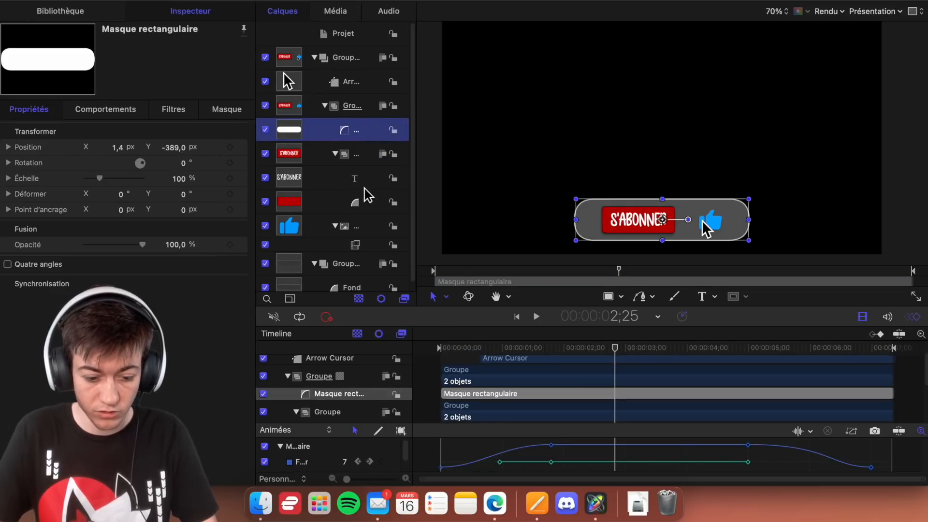
scroll(370, 209, down, 1)
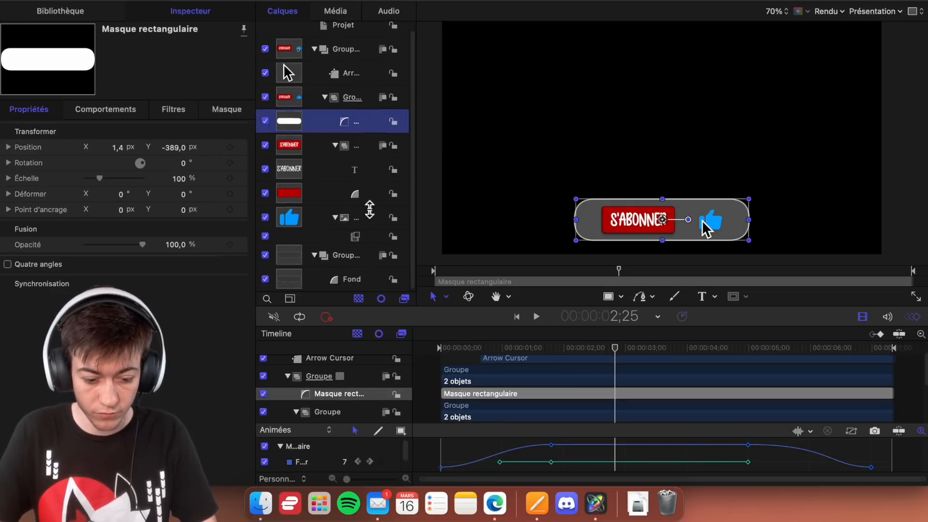
click(361, 265)
click(371, 281)
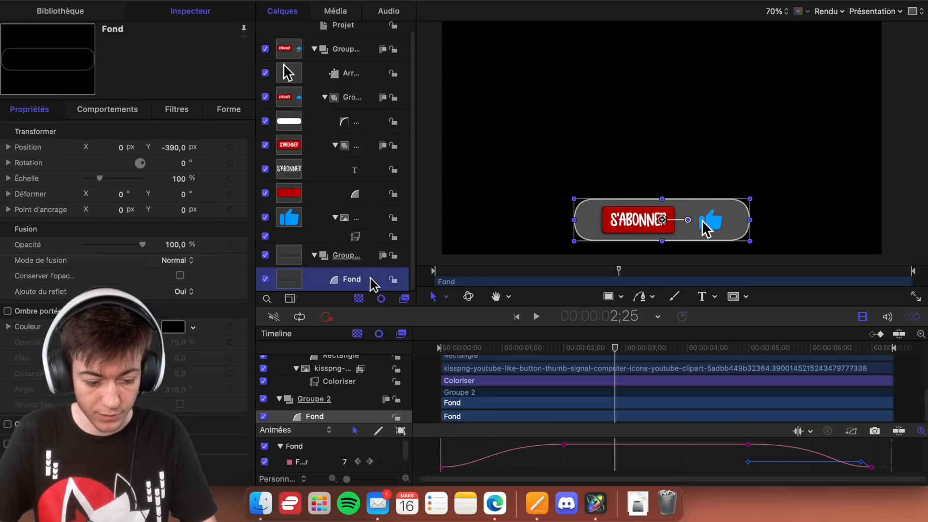
click(369, 262)
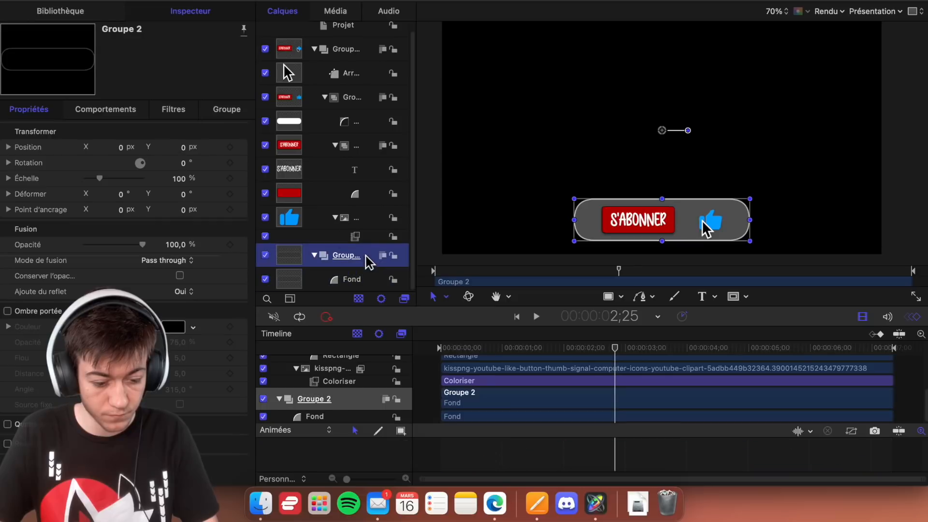
click(369, 281)
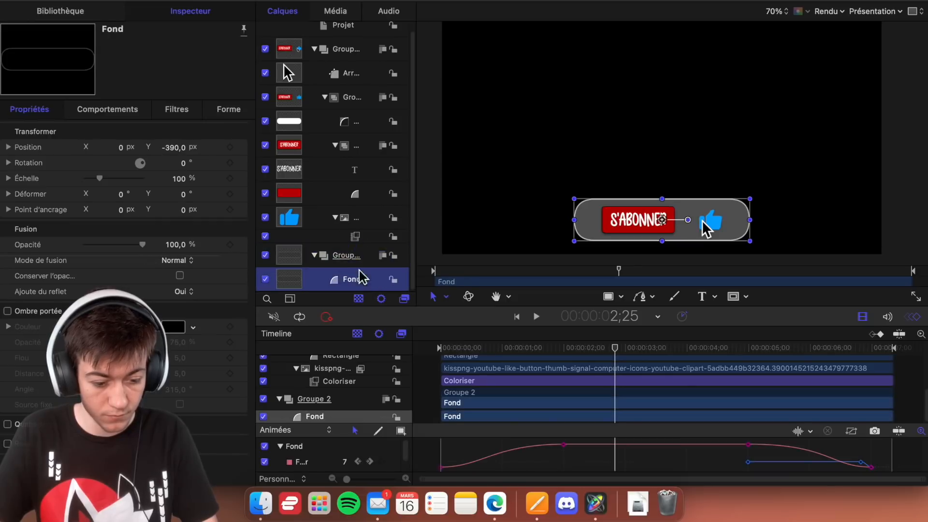
click(227, 111)
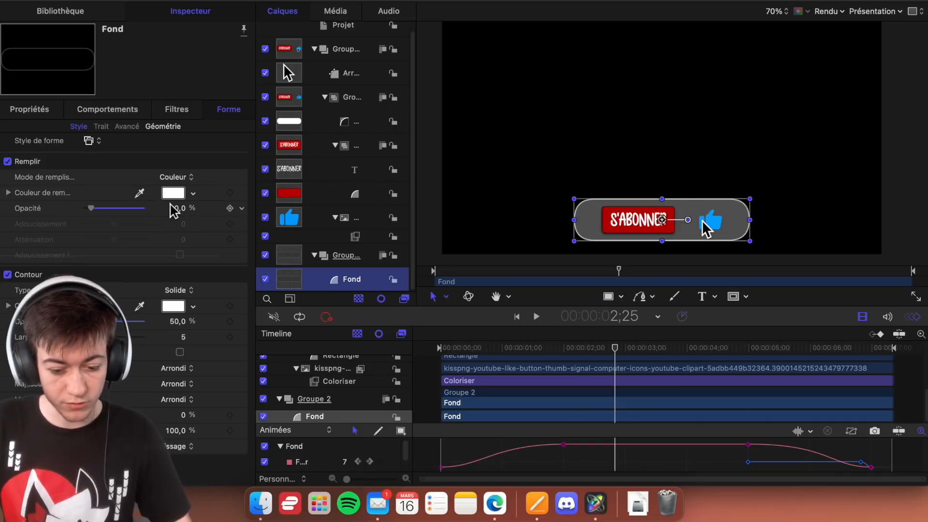
- Return to the Instagram project and set the rectangle's fill opacity to 10 %
key(ctrl+Down)
click(326, 180)
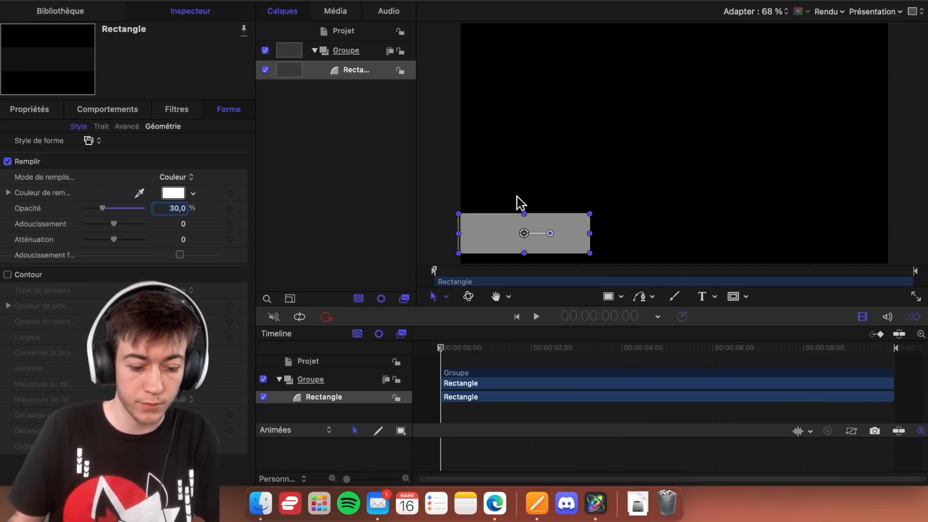
click(179, 211)
text(10)
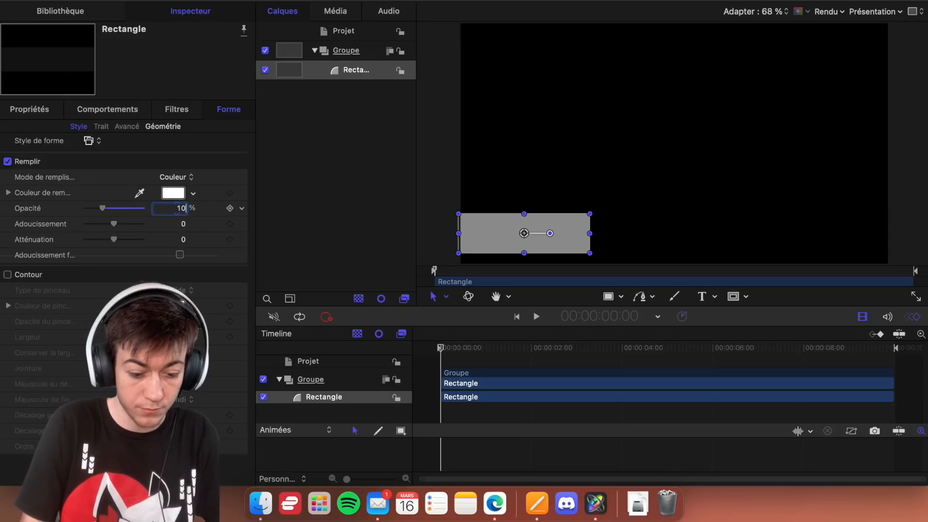
key(Return)
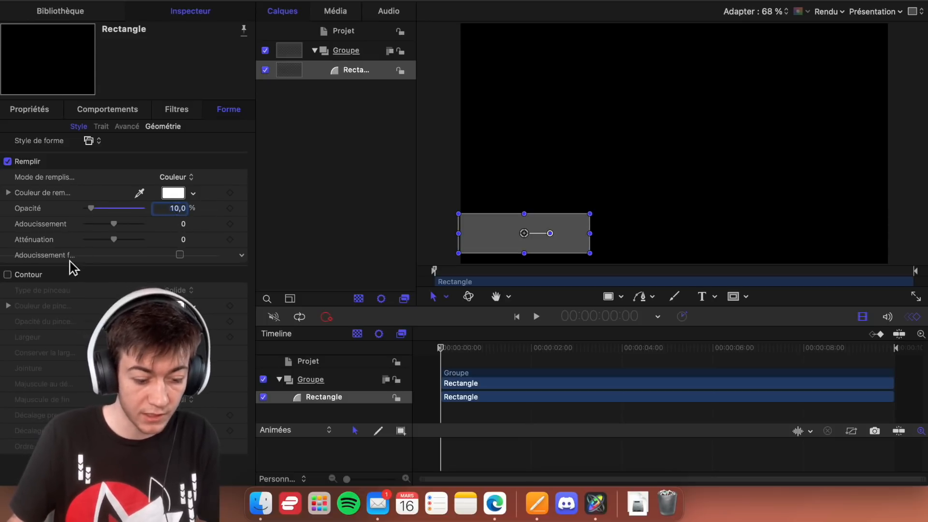
- Enable the rectangle's outline and set its brush opacity to 30 %
click(7, 275)
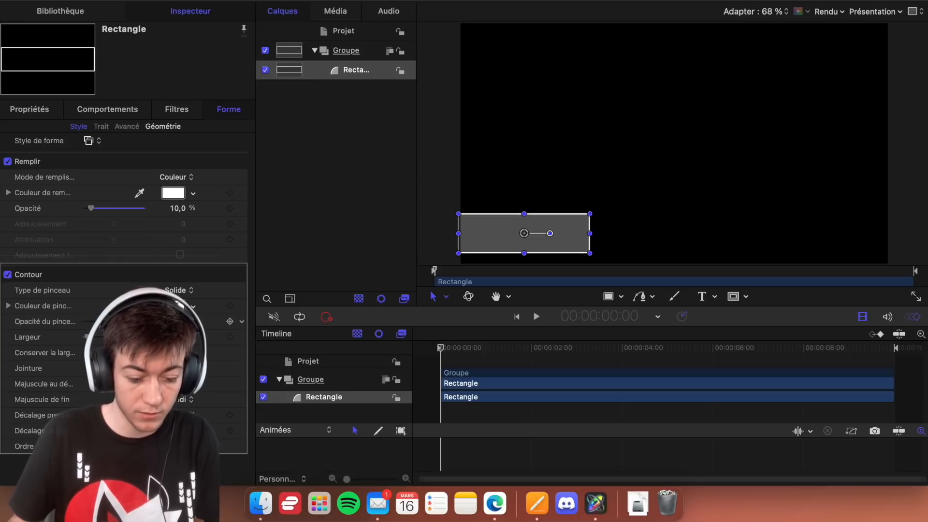
double_click(179, 321)
text(30)
key(Return)
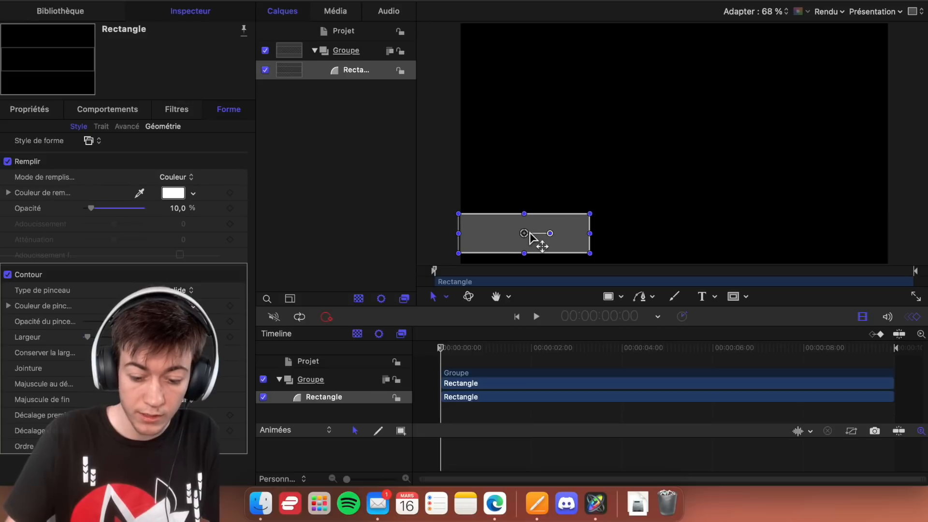
- Round the rectangle's corners to a roundness of 44
double_click(531, 243)
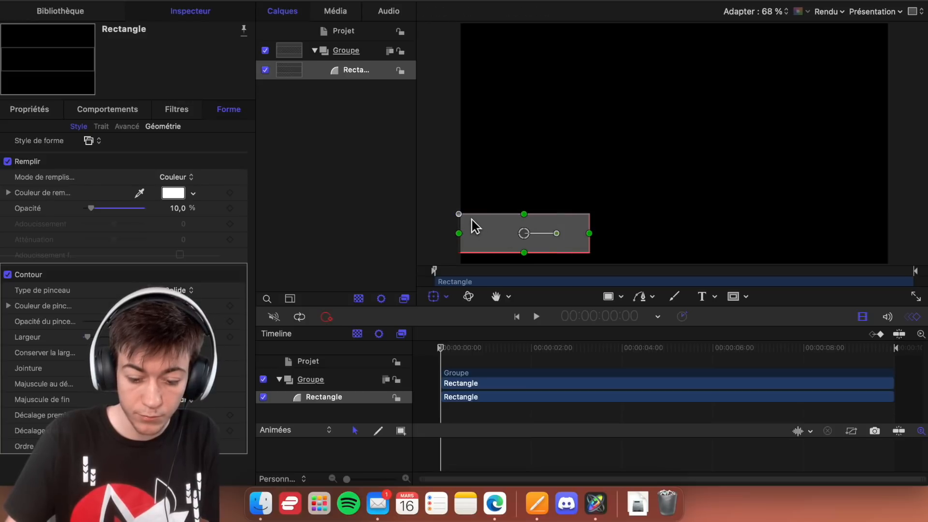
mouse_move(460, 216)
mouse_down()
mouse_move(503, 223)
mouse_move(462, 225)
mouse_move(470, 227)
mouse_up()
click(37, 119)
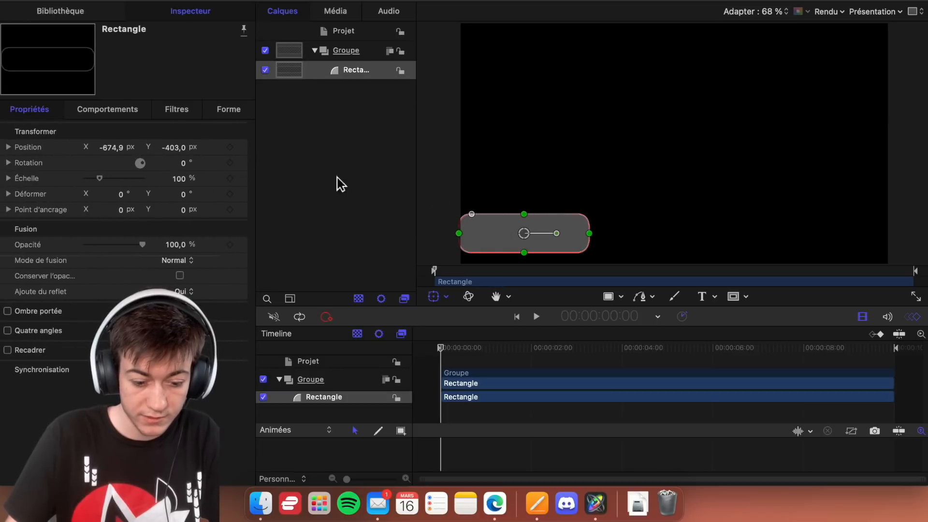
click(227, 111)
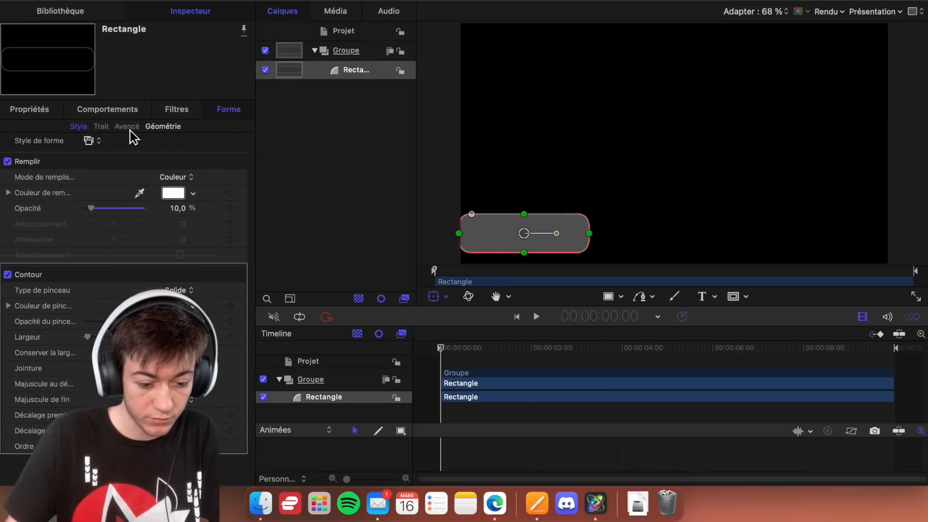
click(163, 127)
drag(472, 214, 473, 217)
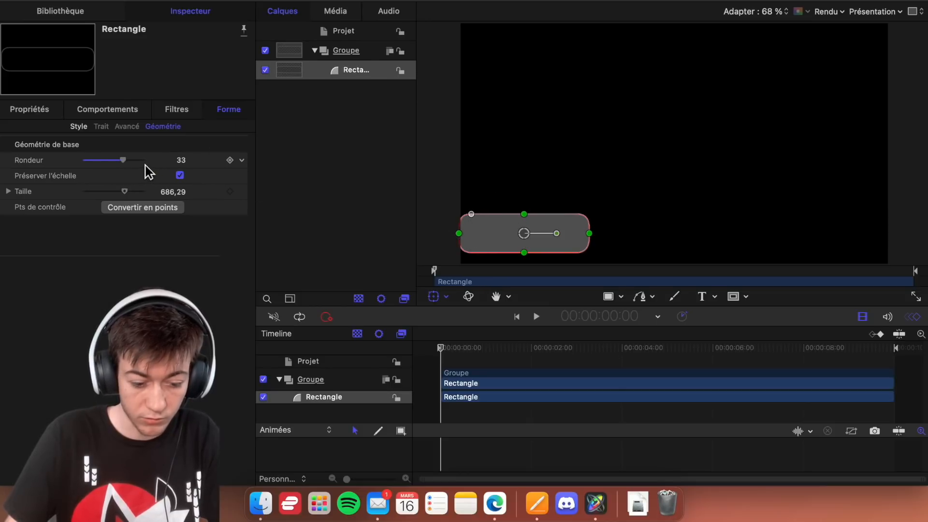
mouse_move(127, 165)
mouse_down()
mouse_move(74, 170)
mouse_move(139, 162)
mouse_up()
- Switch to the S'ABONNER project and check the Fond shape's geometry settings for comparison
key(ctrl+super+f)
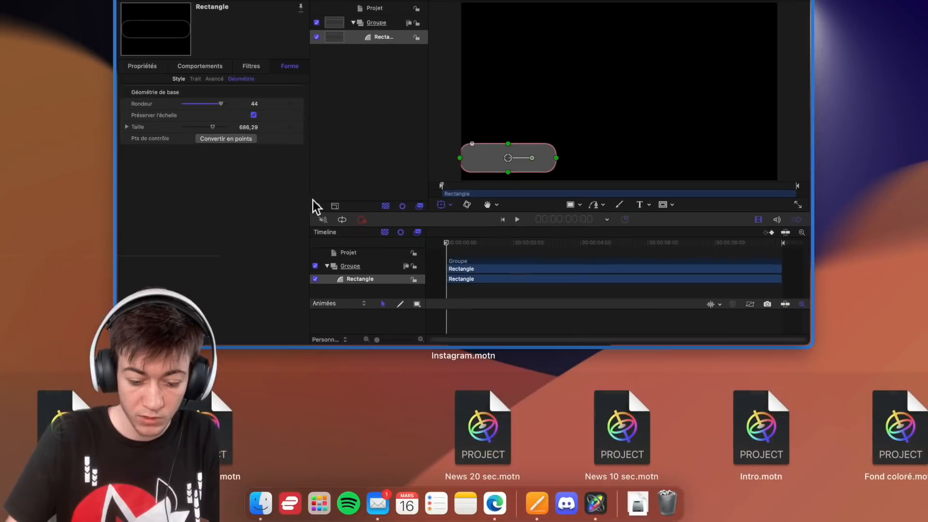
key(ctrl+super+f)
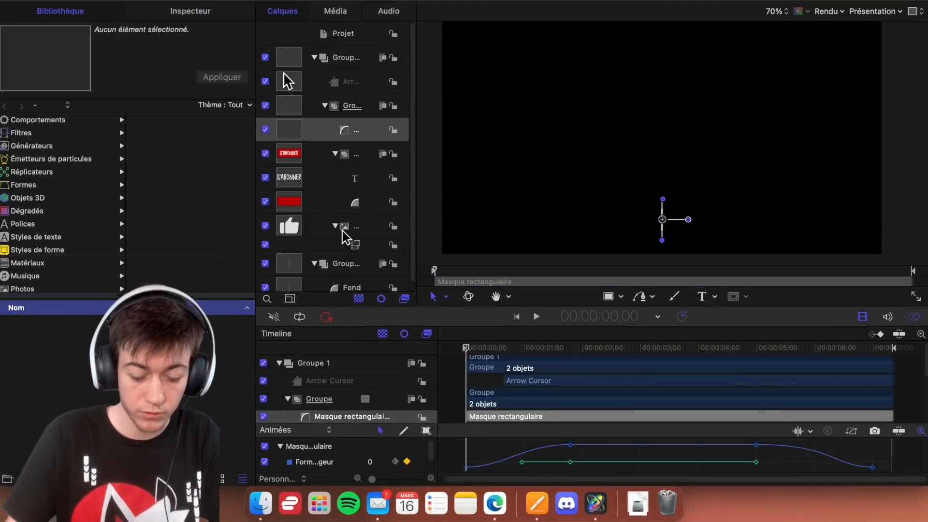
scroll(404, 222, down, 1)
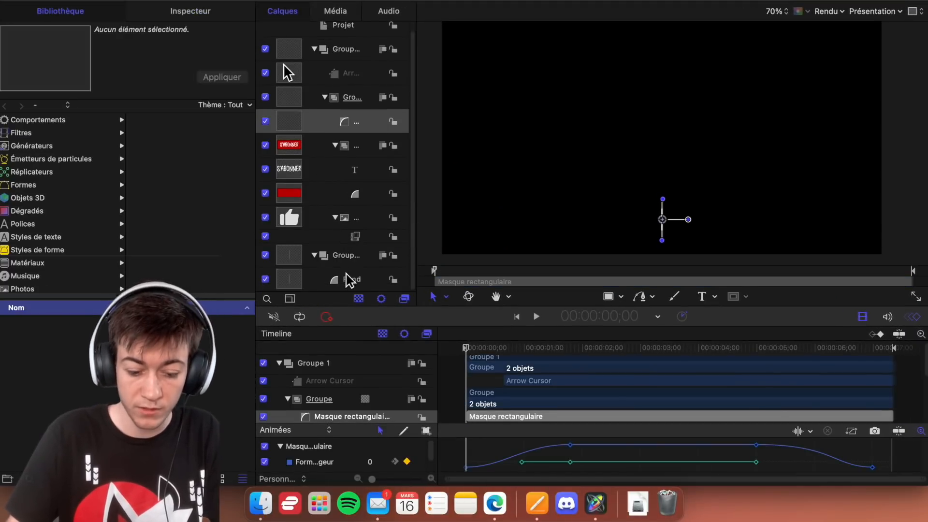
click(352, 276)
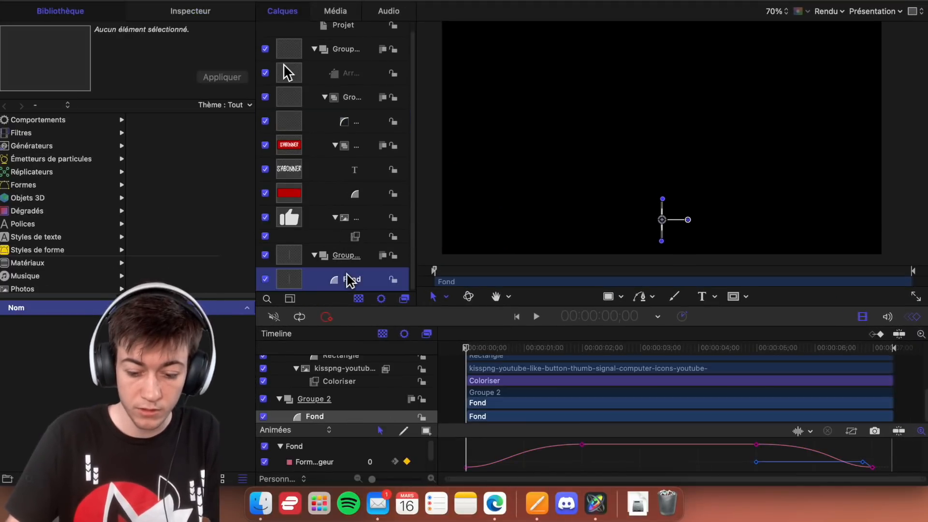
click(162, 13)
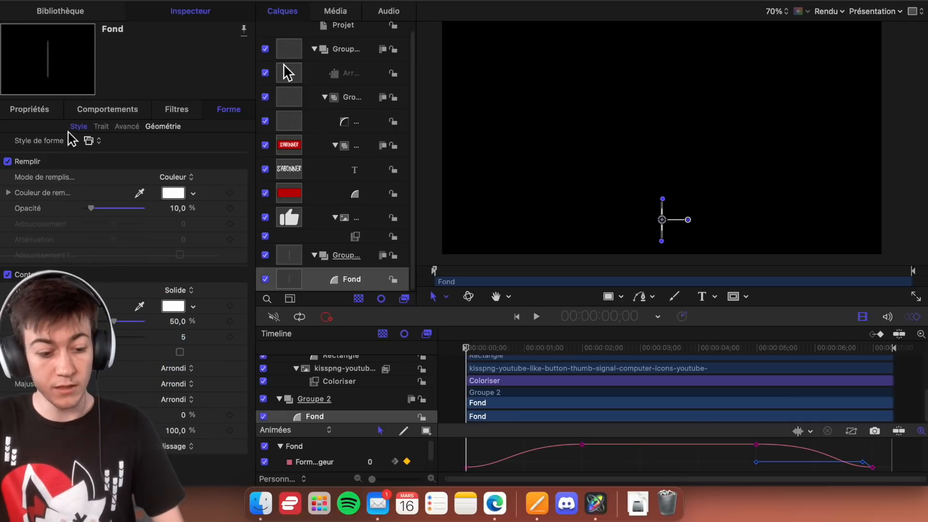
click(162, 127)
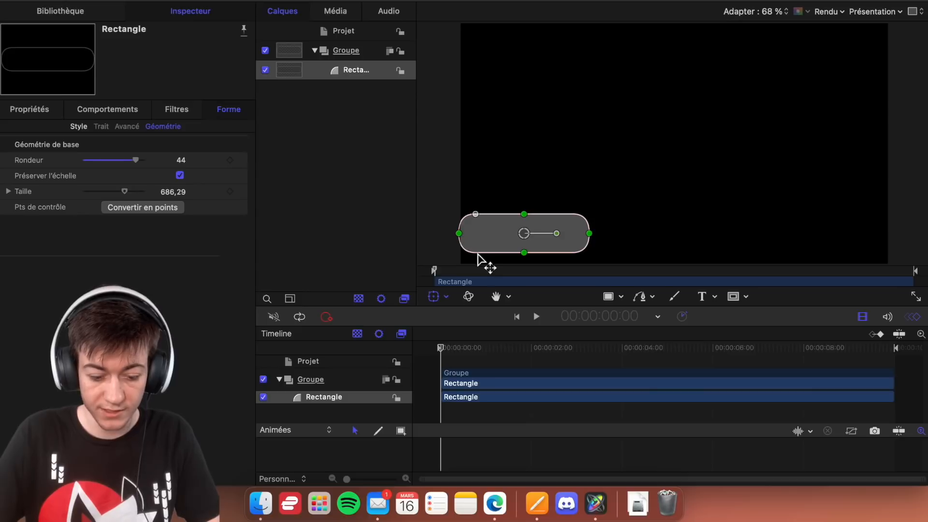
- In the Instagram project, use the Transform tool to move the rounded rectangle left until its left end runs off the canvas
click(437, 303)
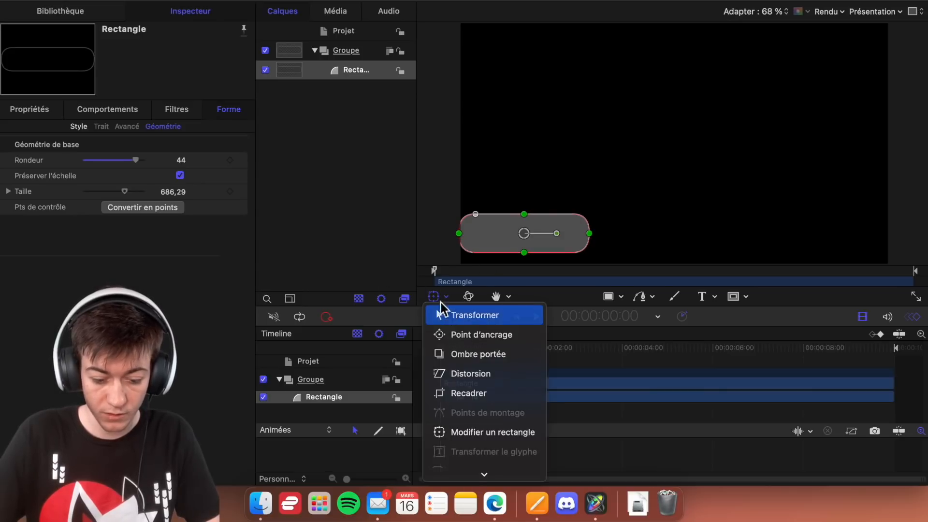
click(449, 315)
drag(532, 248, 514, 239)
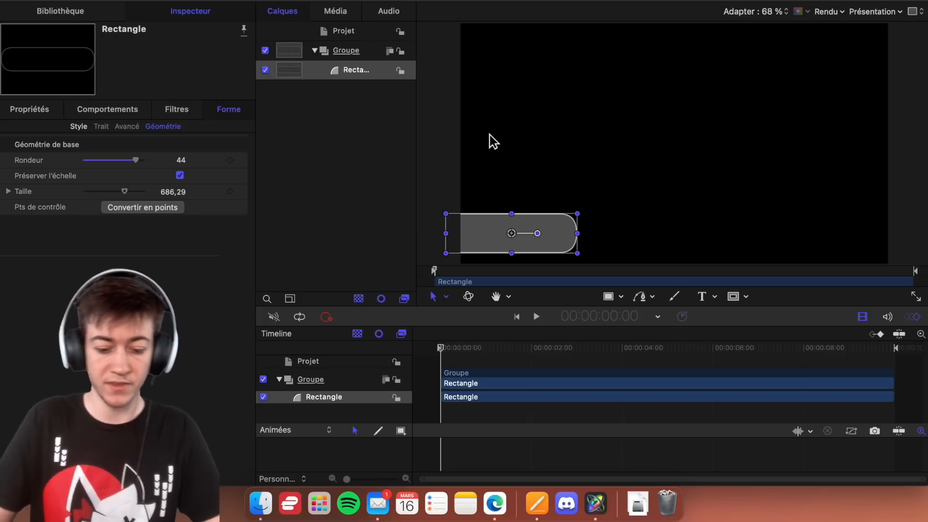
click(437, 153)
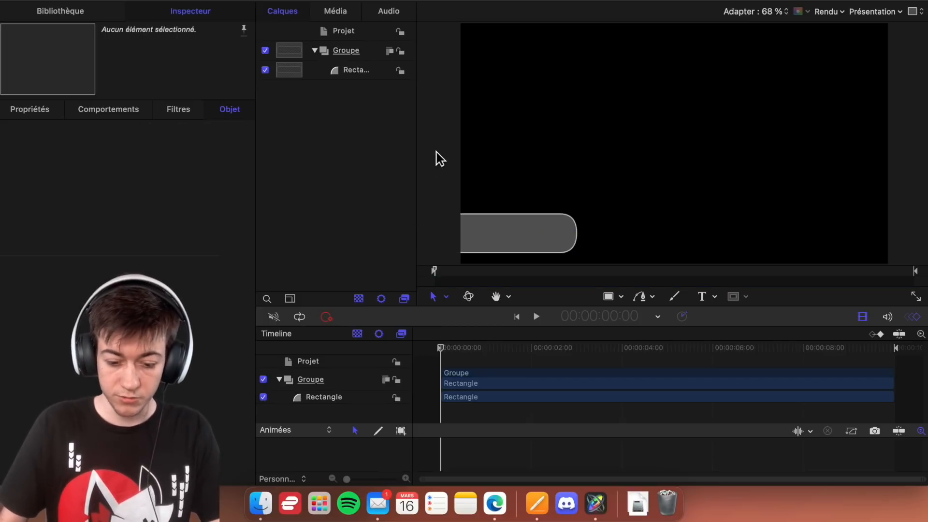
- Add the Logo instagram image from the desktop to the canvas above the banner
key(F11)
drag(889, 57, 532, 137)
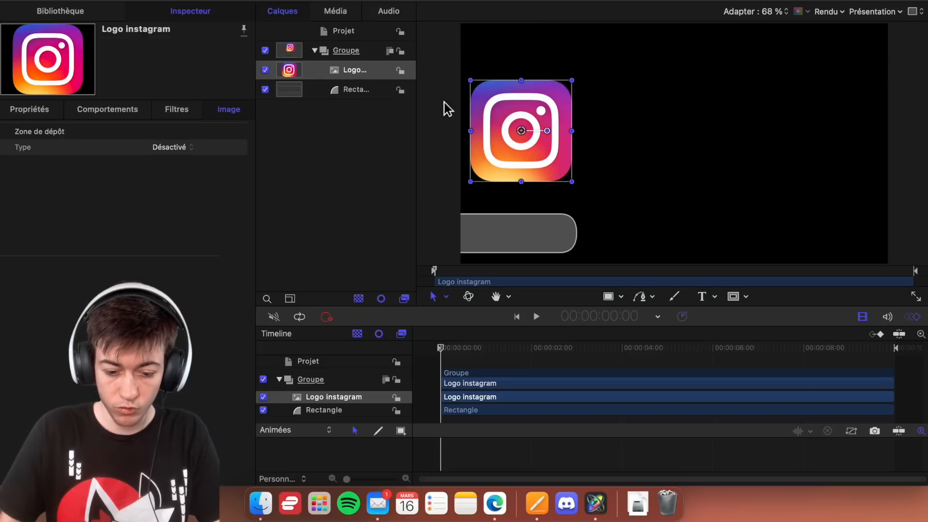
drag(528, 137, 561, 129)
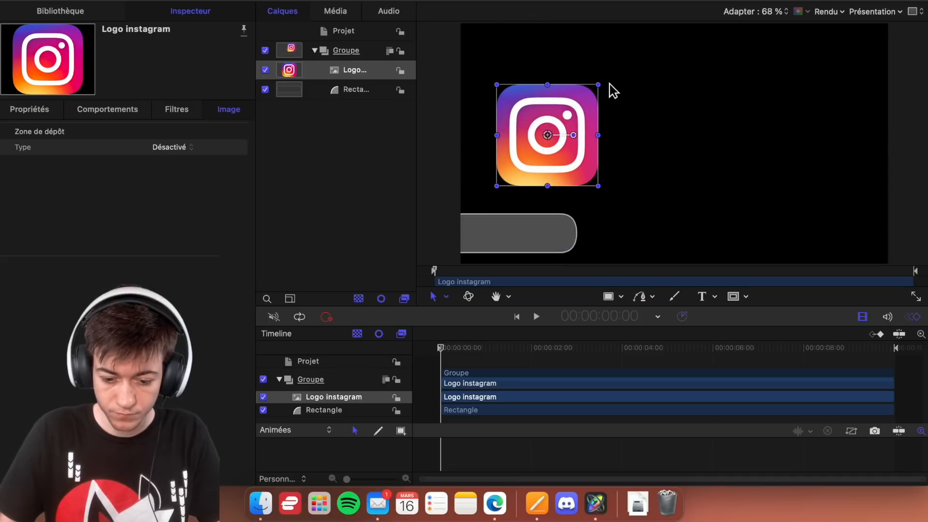
- Shrink the Instagram logo proportionally and place it inside the right end of the banner
drag(604, 90, 532, 152)
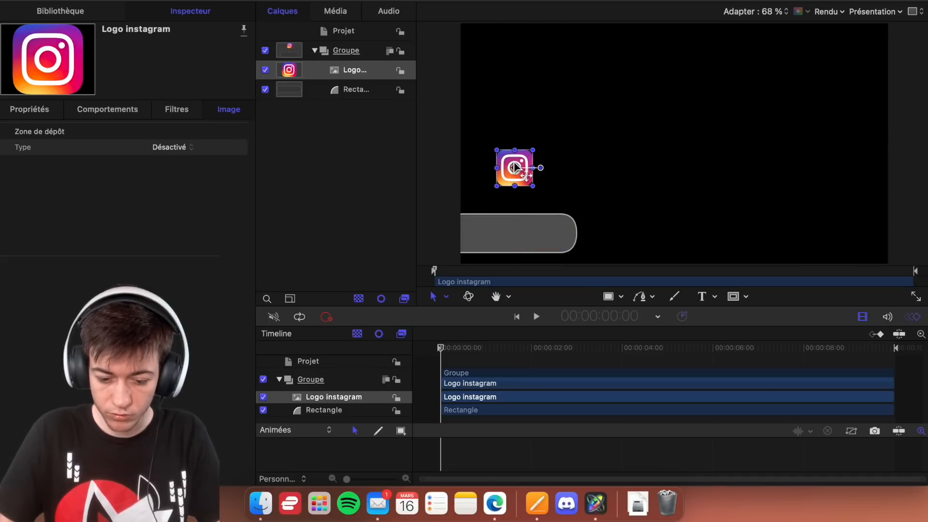
click(514, 189)
drag(513, 189, 561, 238)
click(361, 233)
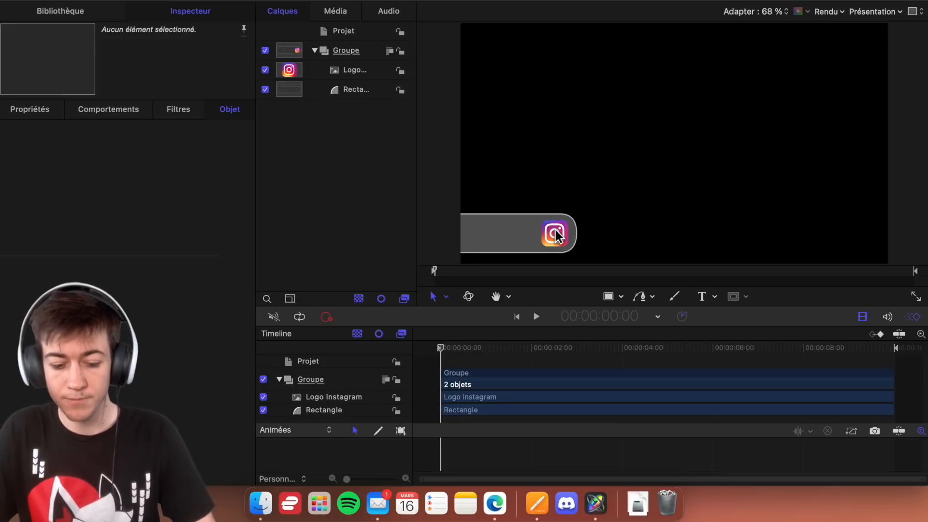
- Select the logo and the rectangle together and move them right so the whole banner lies within the canvas
click(346, 91)
click(368, 52)
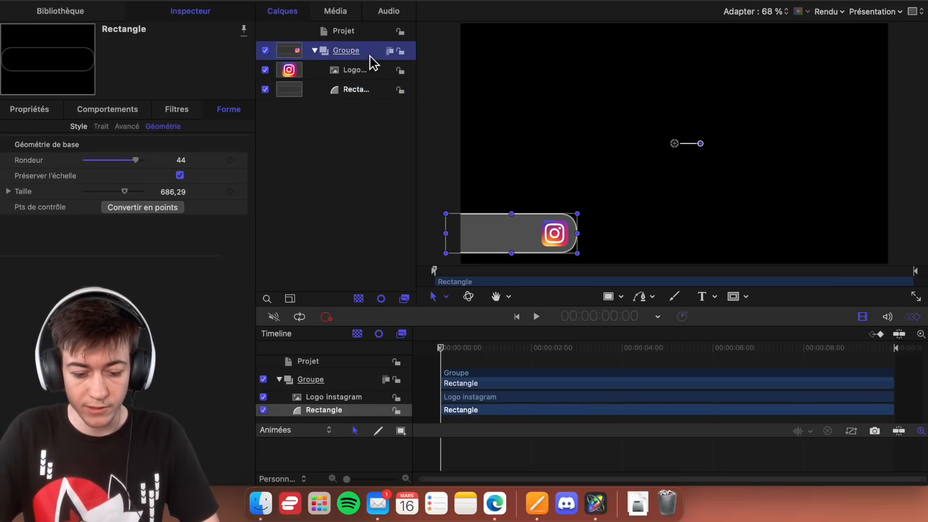
click(368, 72)
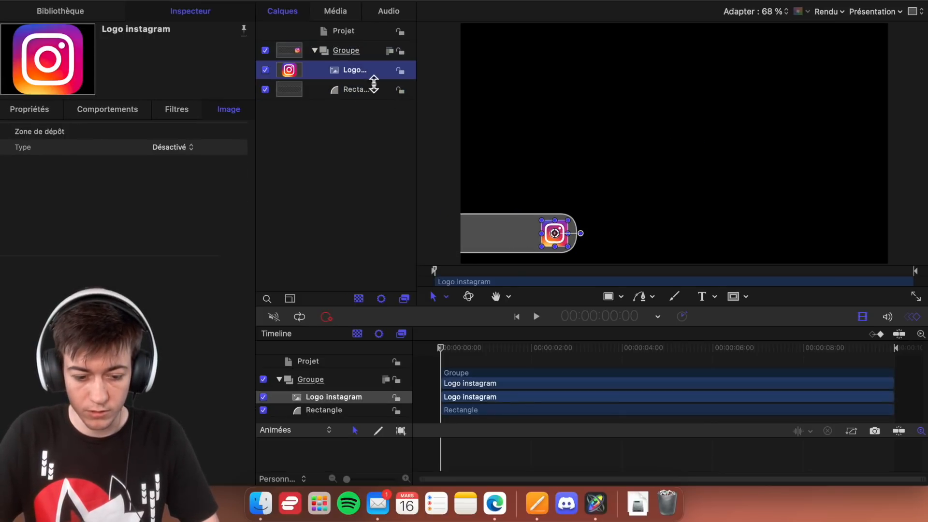
shift+click(380, 96)
drag(520, 238, 542, 237)
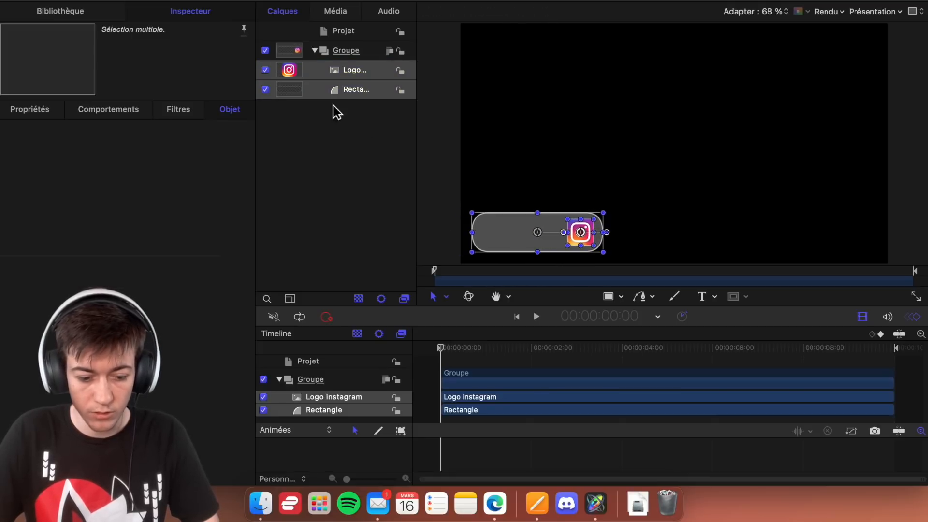
- Stretch only the rounded rectangle to the left until its left end runs past the canvas edge
click(374, 54)
click(381, 92)
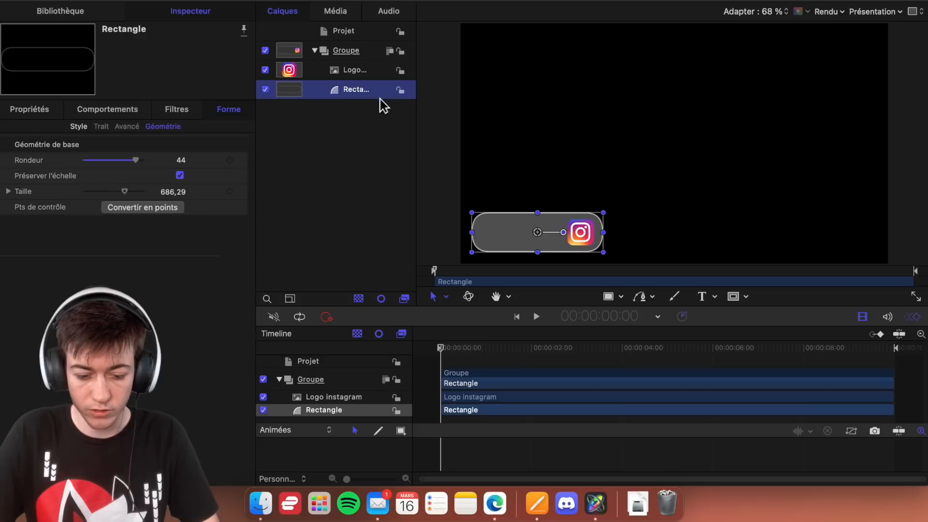
click(610, 239)
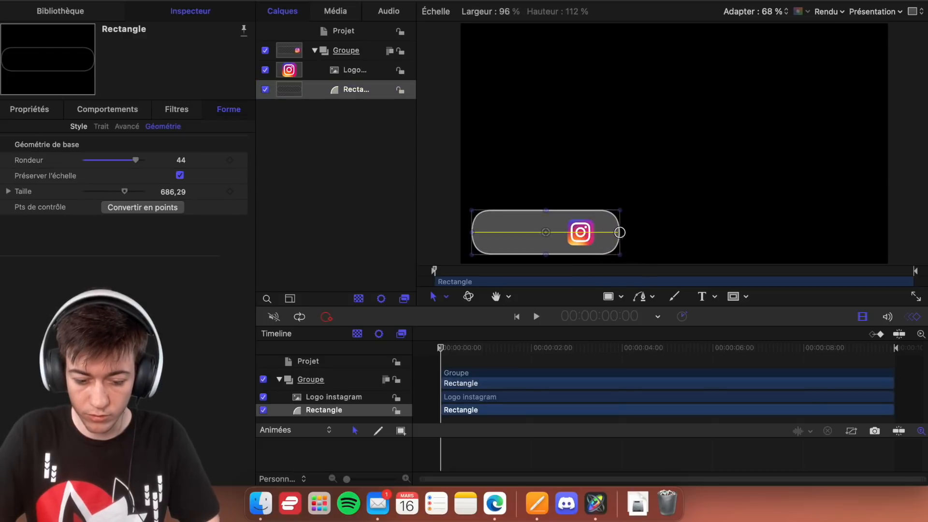
drag(606, 234, 618, 233)
key(super+z)
drag(472, 234, 445, 237)
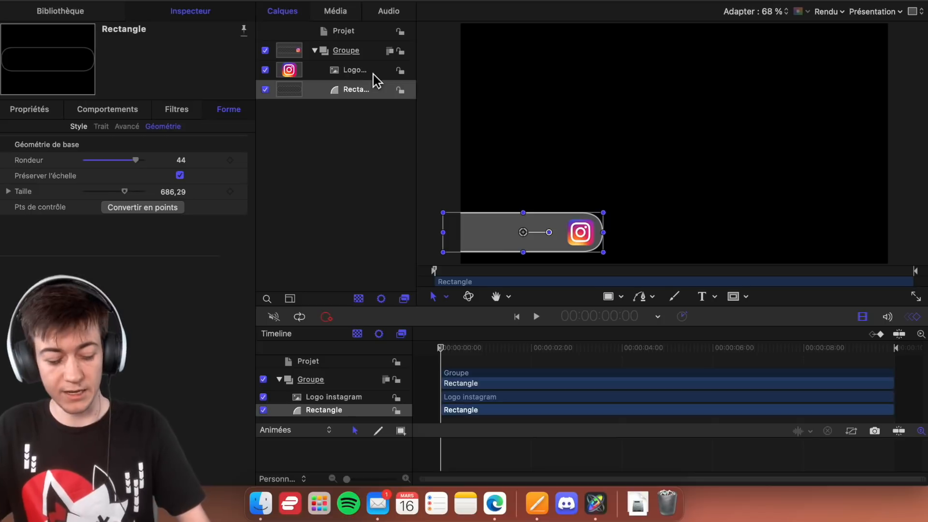
- Select the Instagram logo and the rectangle together, nudge them slightly left along the canvas edge, and deselect everything
click(376, 54)
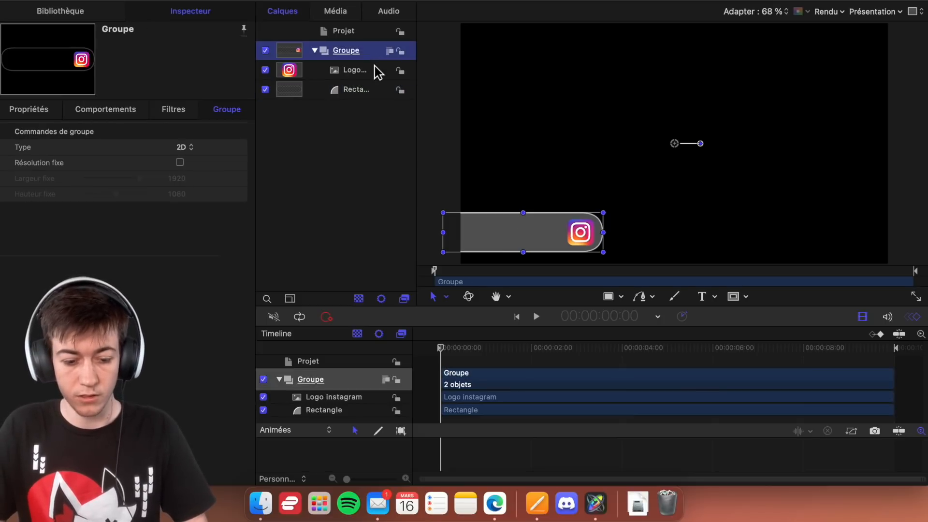
click(375, 69)
shift+click(374, 89)
drag(523, 234, 518, 234)
click(303, 159)
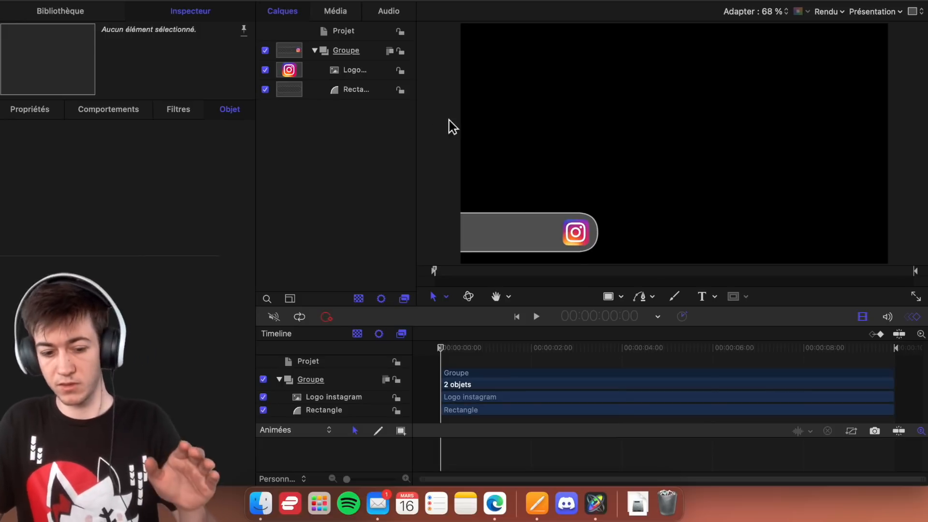
- Try moving the whole group left on the canvas and undo the move
click(346, 50)
drag(677, 151, 555, 141)
key(super+z)
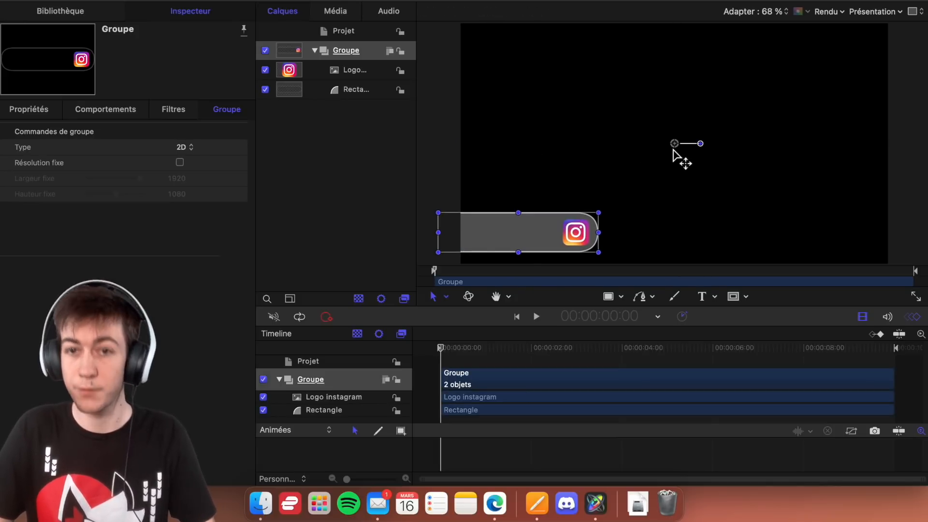
drag(675, 153, 675, 149)
click(339, 138)
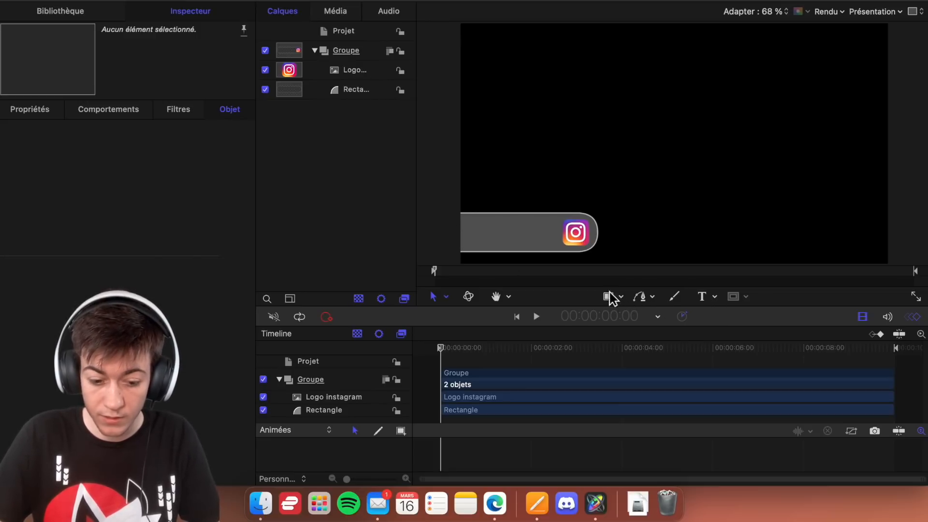
- Create a new group and nest it inside the existing main group, above the logo
right_click(380, 132)
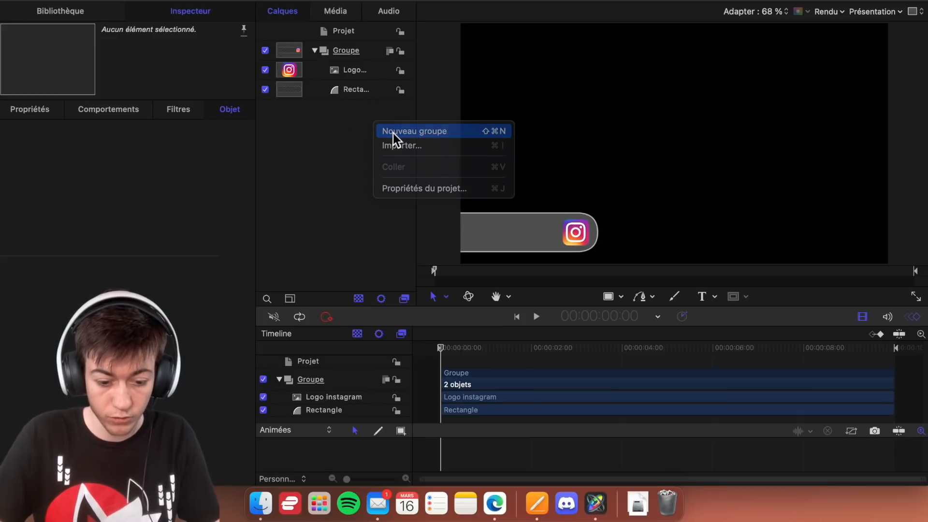
click(385, 132)
drag(369, 56, 369, 83)
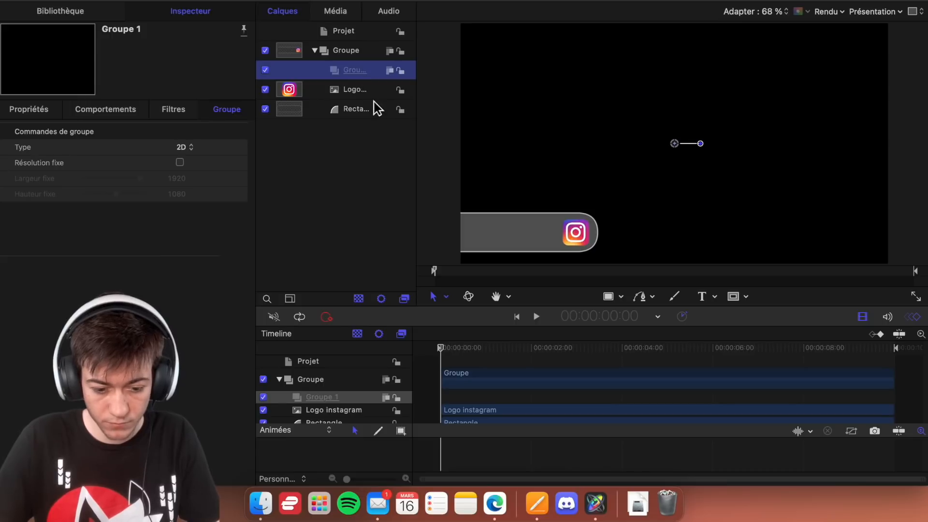
- Group the Instagram logo and the rectangle together inside the main group
click(375, 91)
shift+click(374, 117)
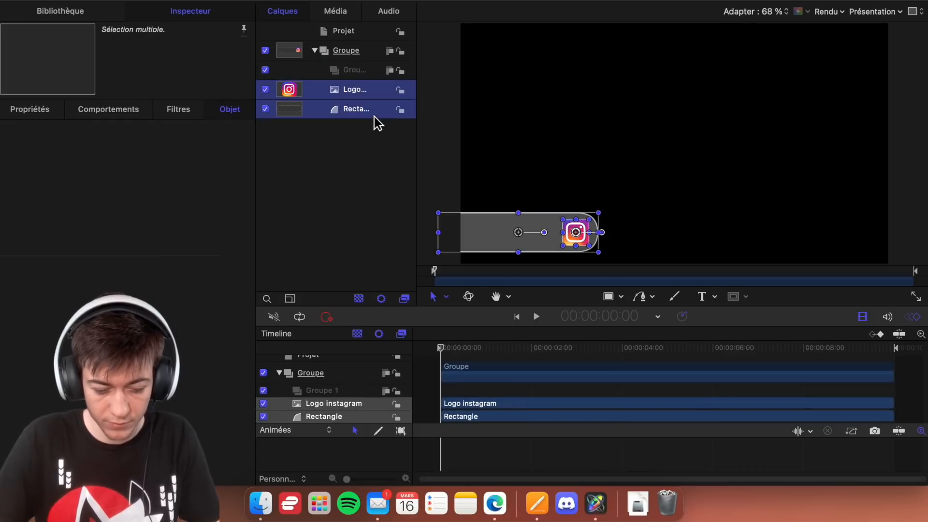
right_click(373, 117)
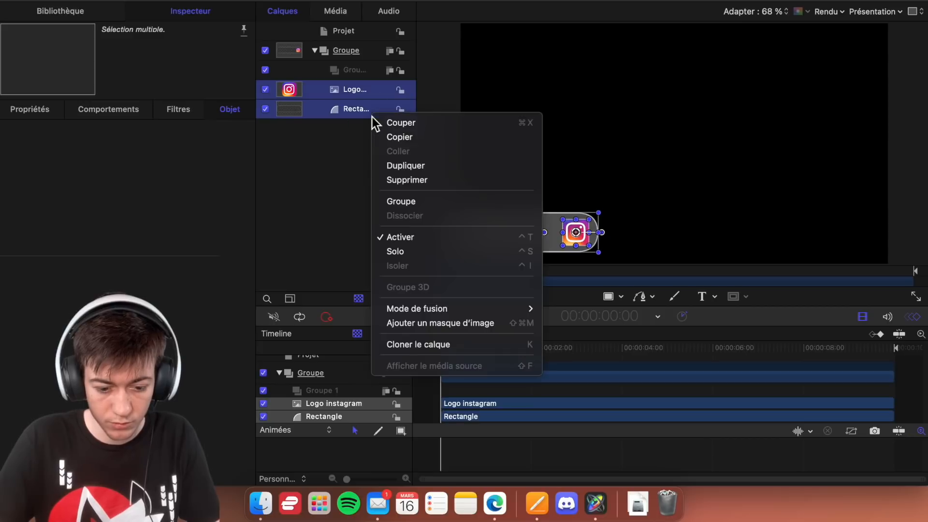
click(408, 203)
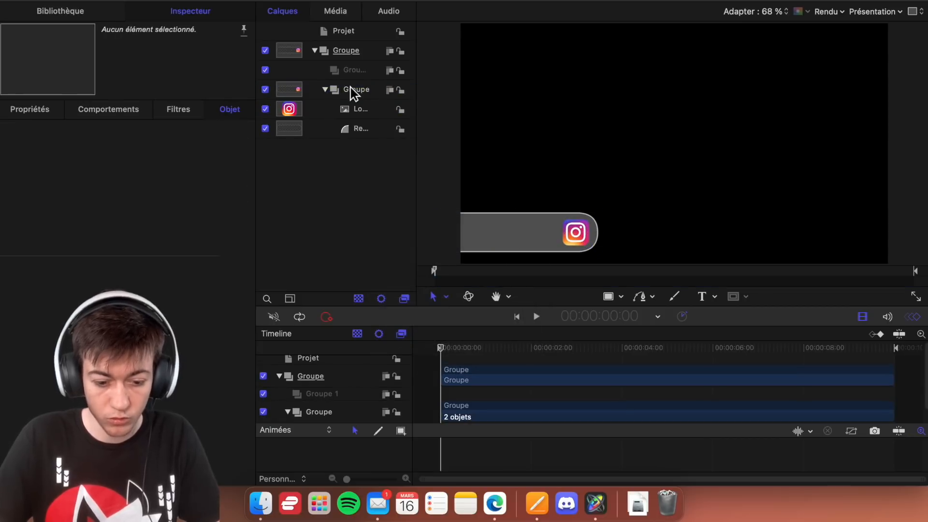
- Move the Instagram logo out of the nested group and place it directly above that group in the main group
click(353, 91)
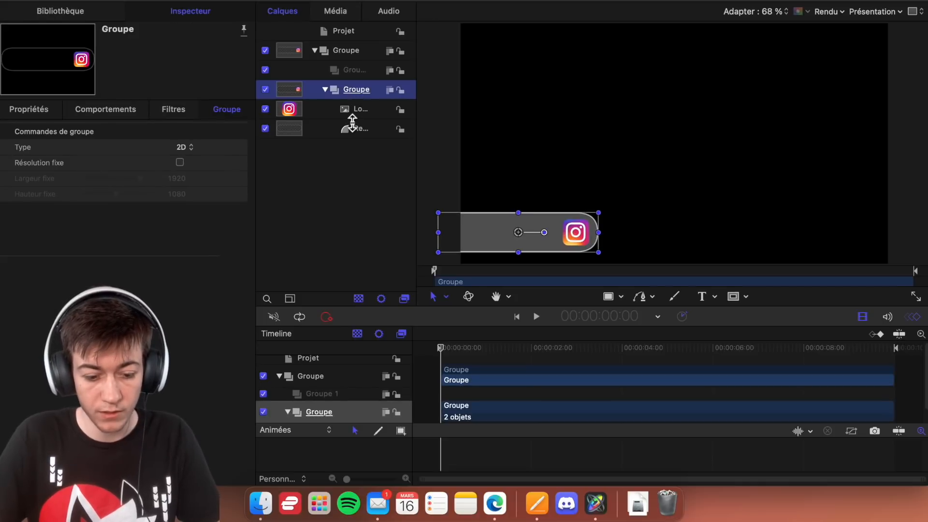
click(362, 57)
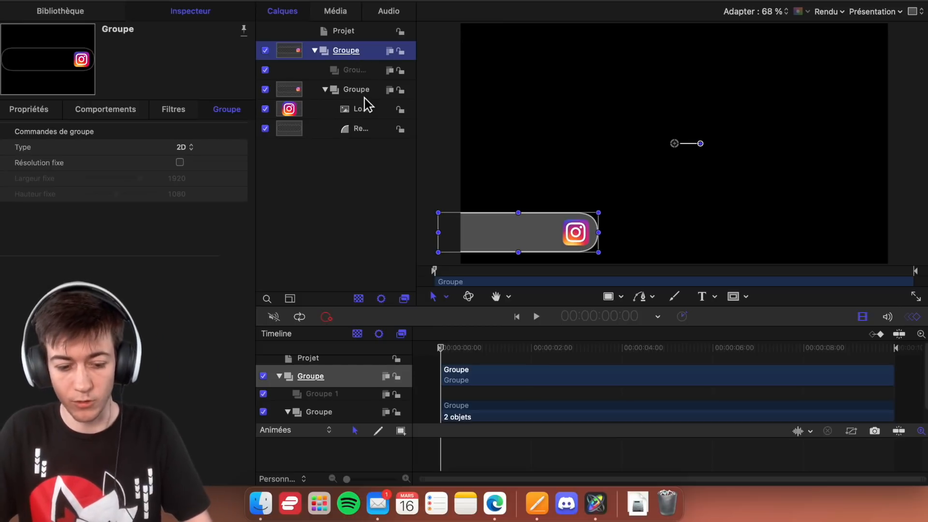
drag(365, 111, 365, 87)
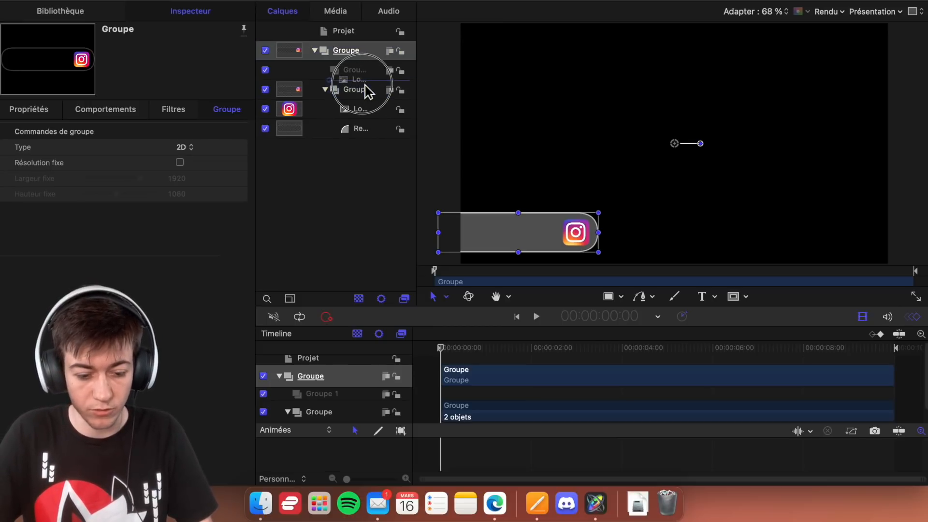
- Rename the nested group that holds the rectangle as Fond and collapse it
click(366, 111)
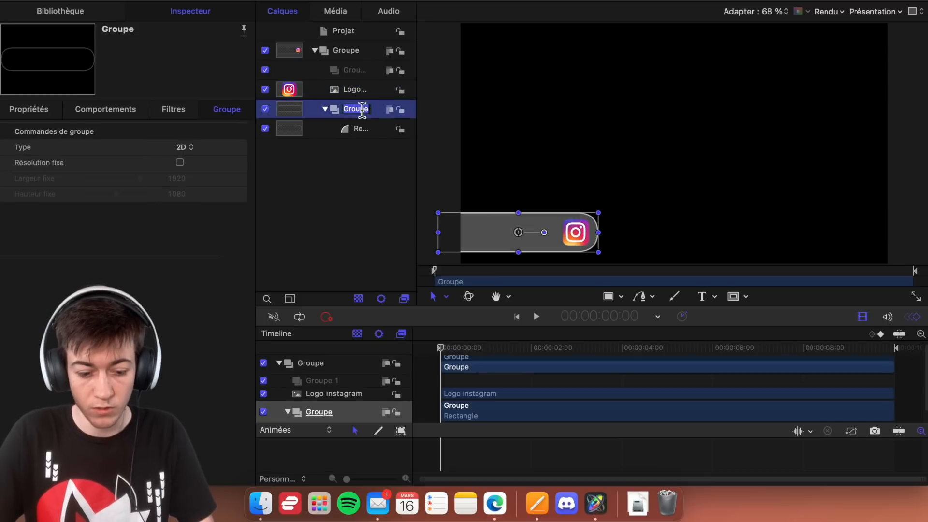
double_click(362, 111)
text(Fond)
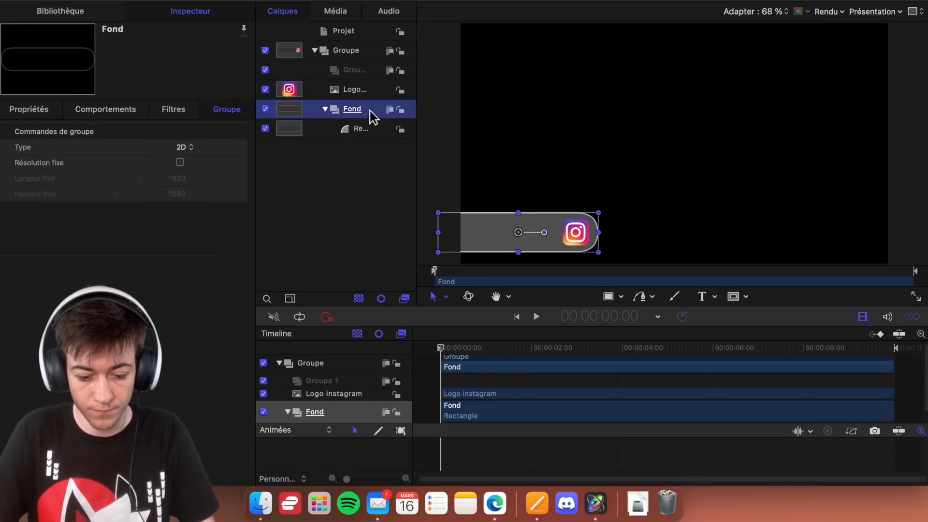
click(328, 111)
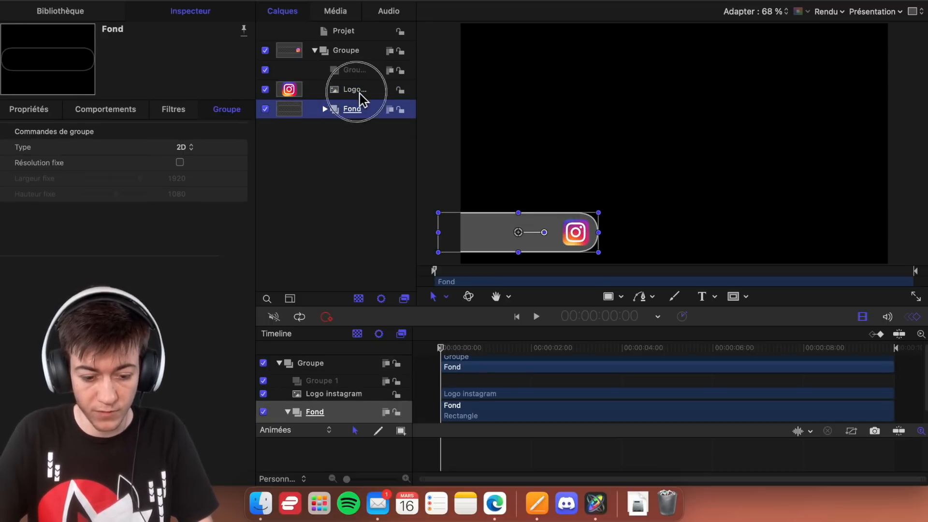
double_click(357, 90)
text(Log)
key(Escape)
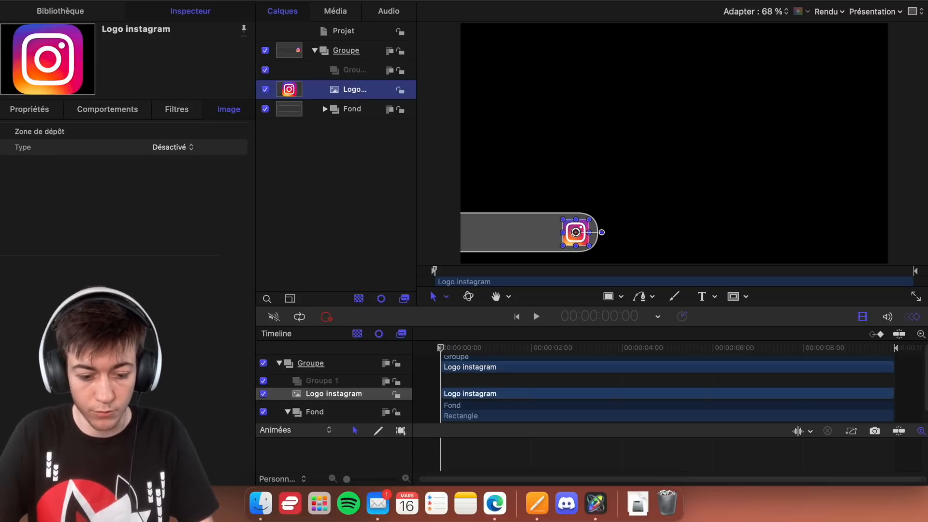
- Rename the empty nested group as Bouton and draw a white rectangle in it, over the banner beside the Instagram logo
click(347, 69)
double_click(346, 69)
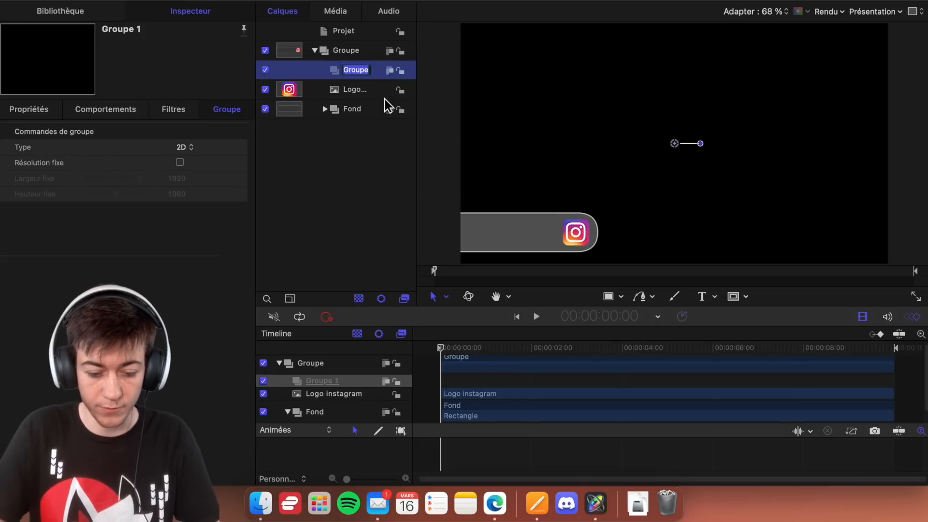
text(Bouton)
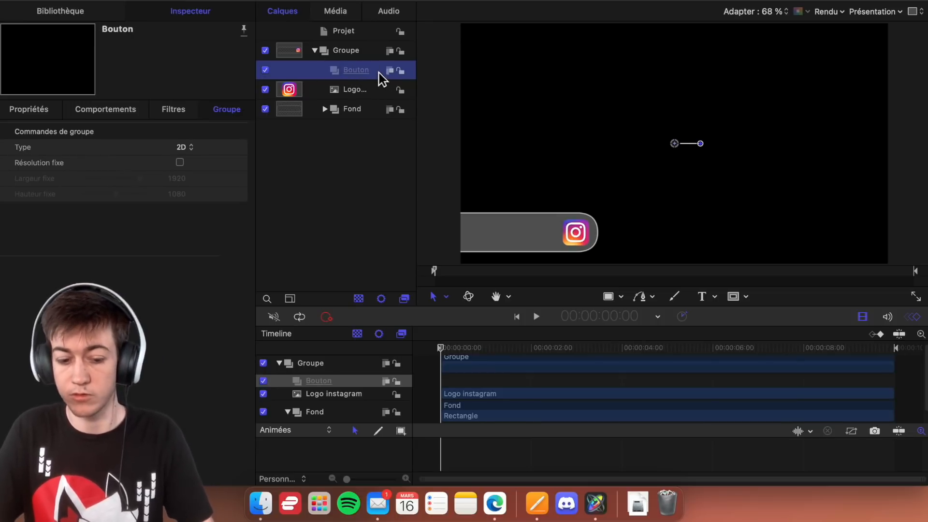
click(610, 301)
drag(487, 227, 560, 252)
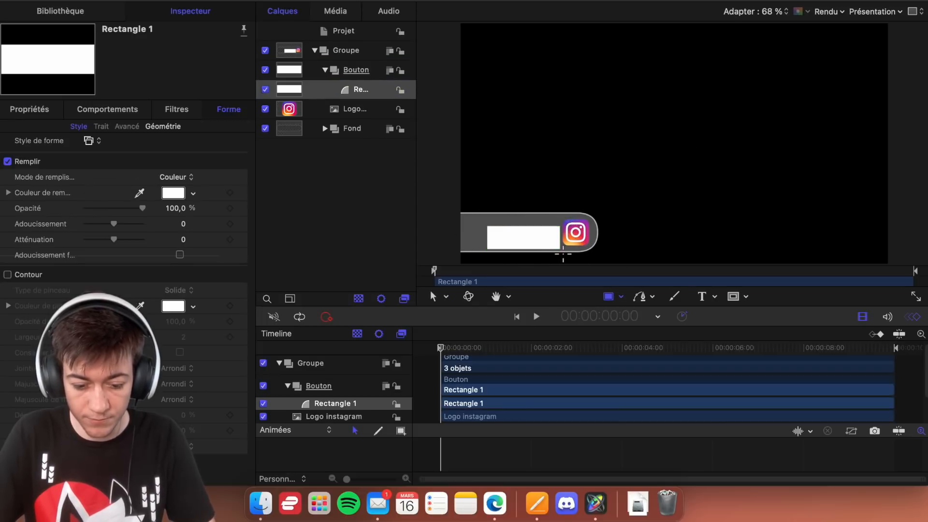
click(495, 503)
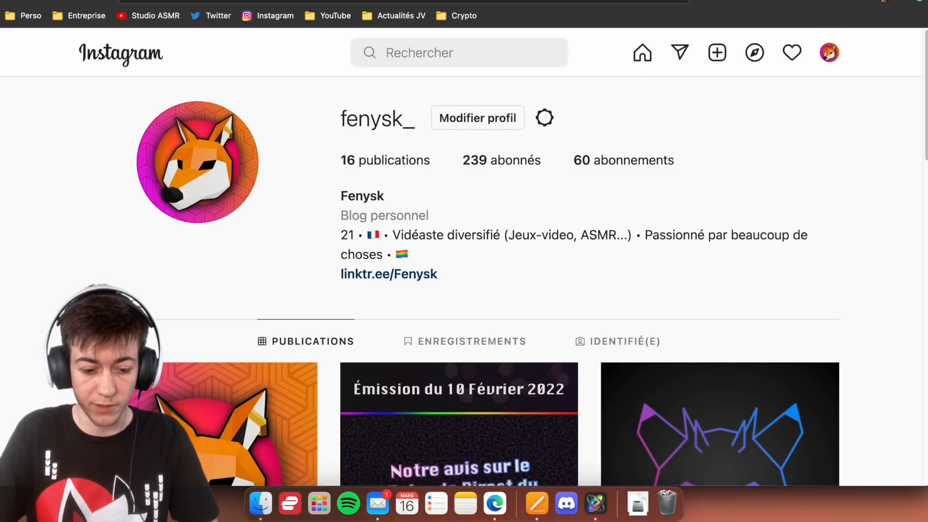
click(443, 1)
text(Asterionien)
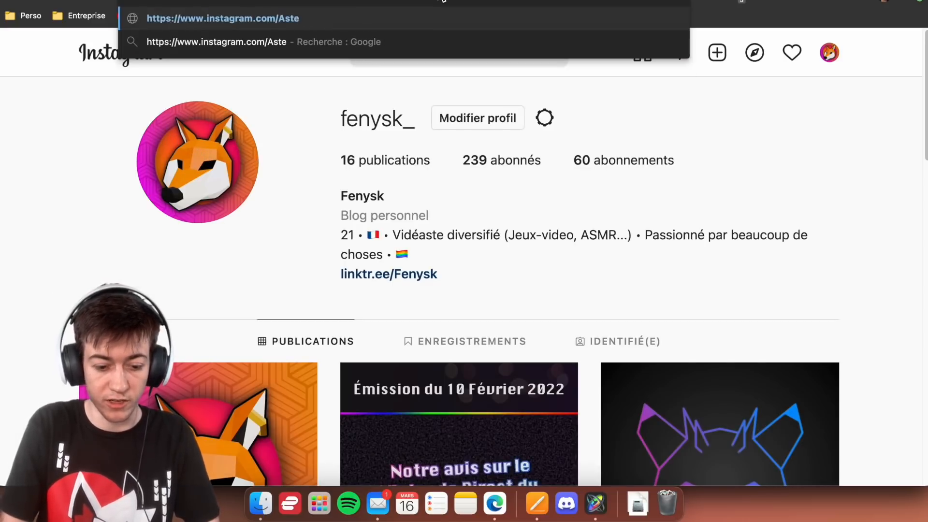
key(Return)
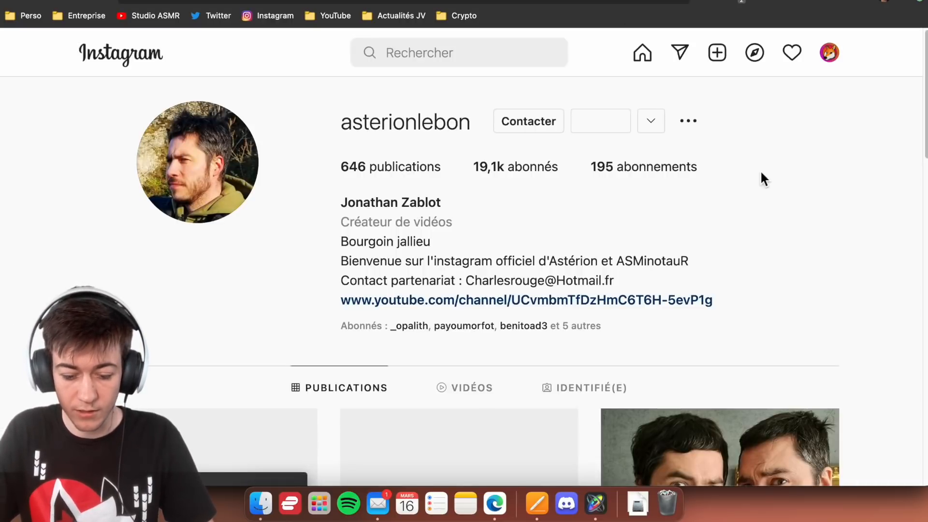
- Unfollow asterionlebon to view the blue S'abonner en retour button, and follow the account again
click(602, 124)
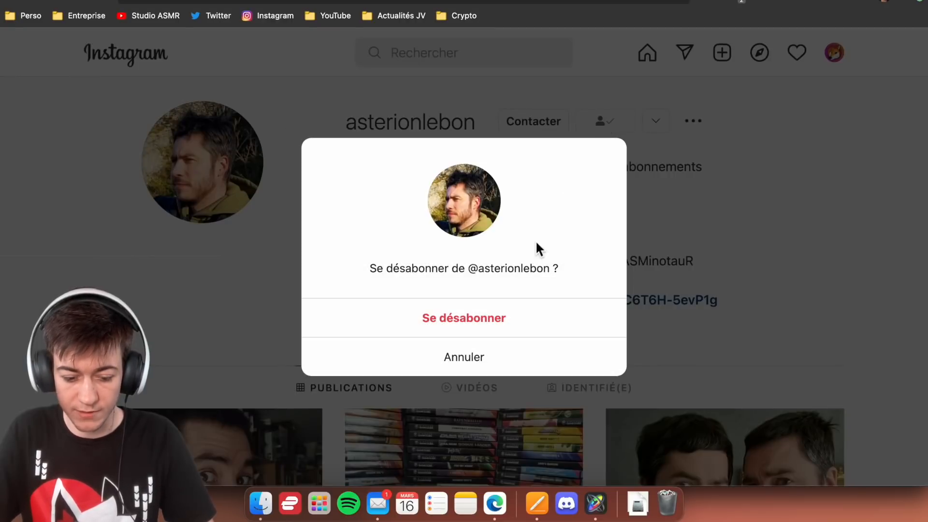
click(498, 331)
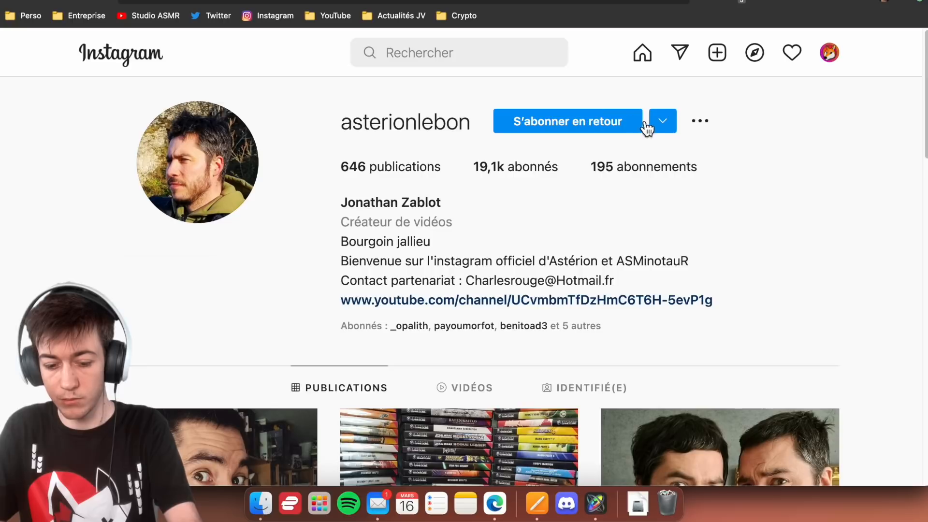
click(556, 126)
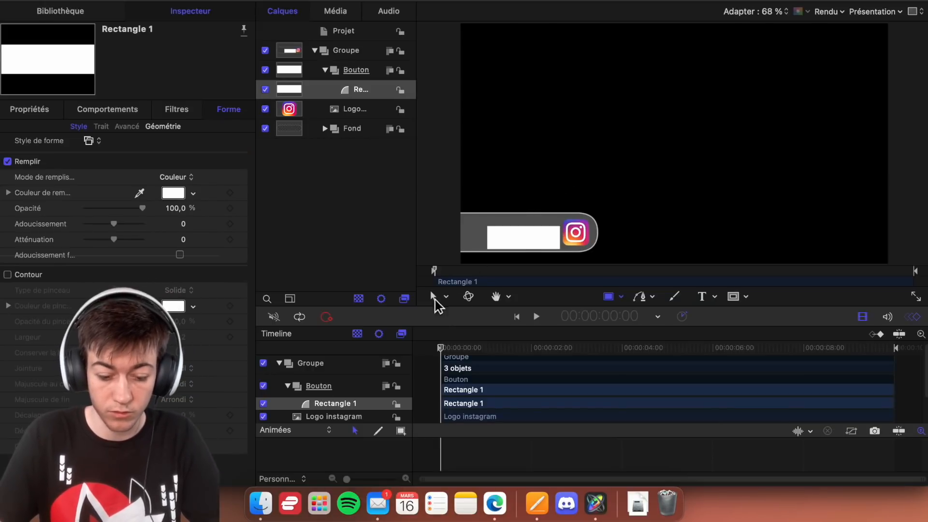
- Back in Motion, use the Transform tool to move the white rectangle slightly left and centre it vertically in the banner
click(433, 296)
drag(522, 237, 515, 236)
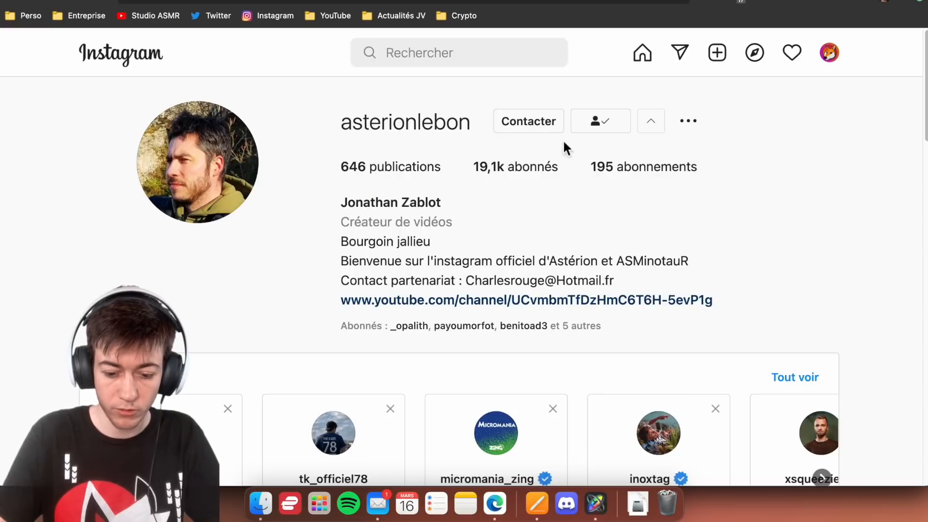
click(604, 126)
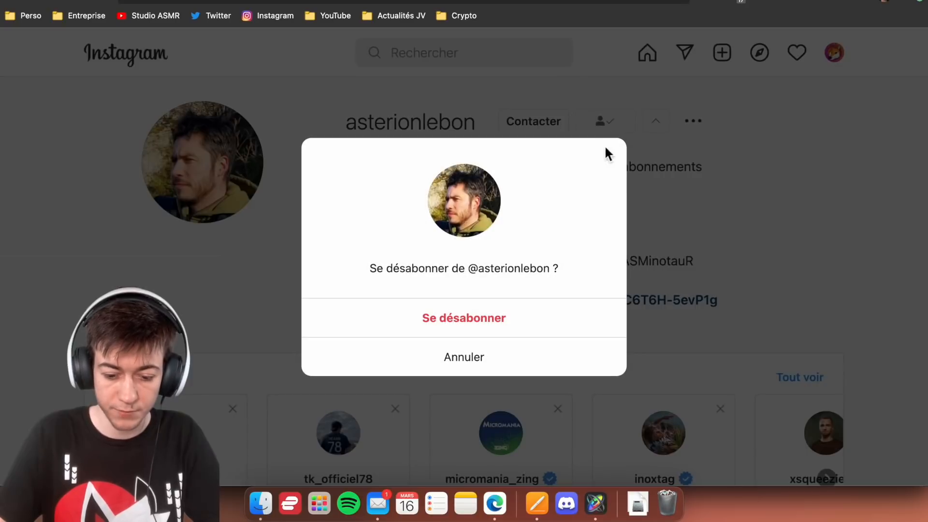
click(507, 306)
key(super+space)
text(col)
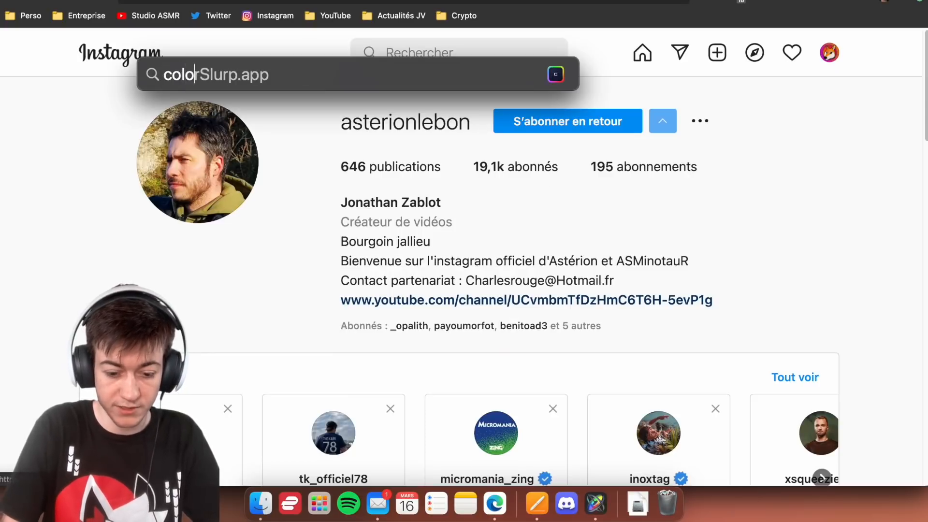
text(o)
key(Return)
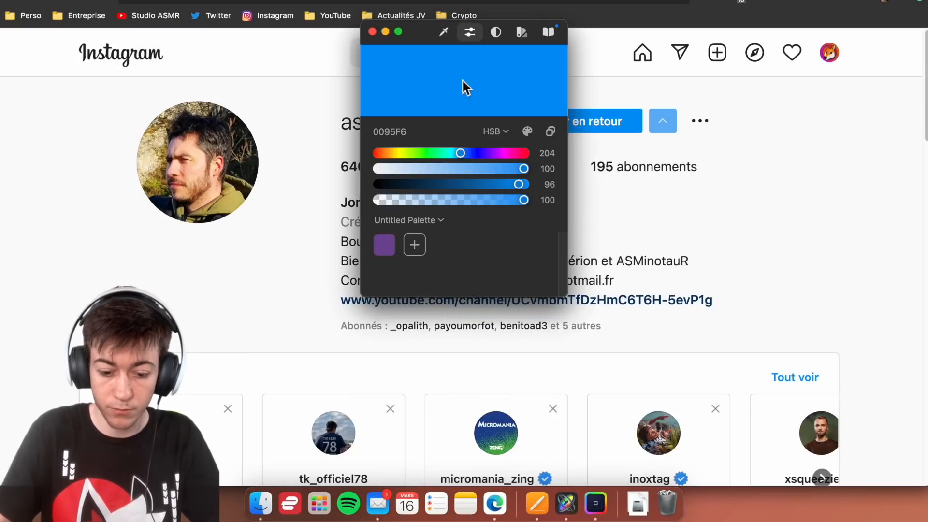
- Move the ColorSlurp window clear of the blue S'abonner en retour button and sample the button's colour, 0095F6
drag(415, 31, 248, 77)
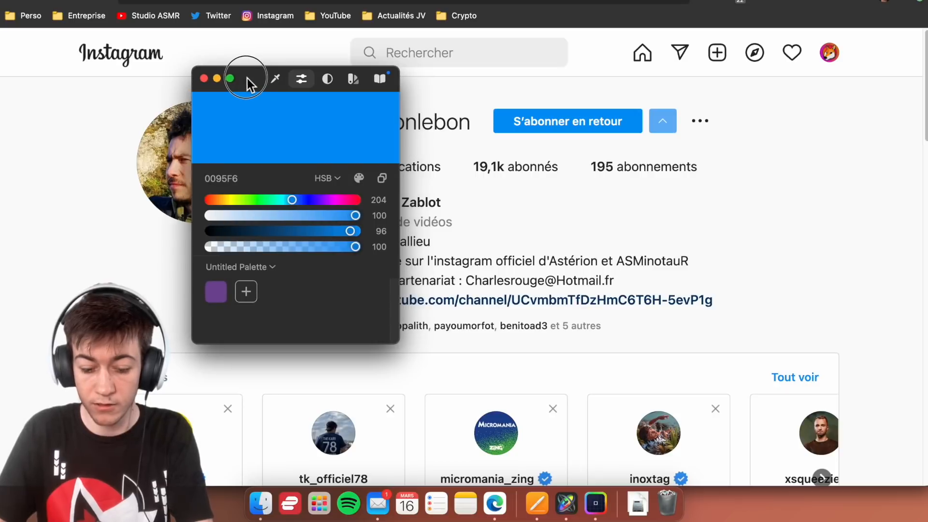
key(XF86AudioMute)
click(273, 78)
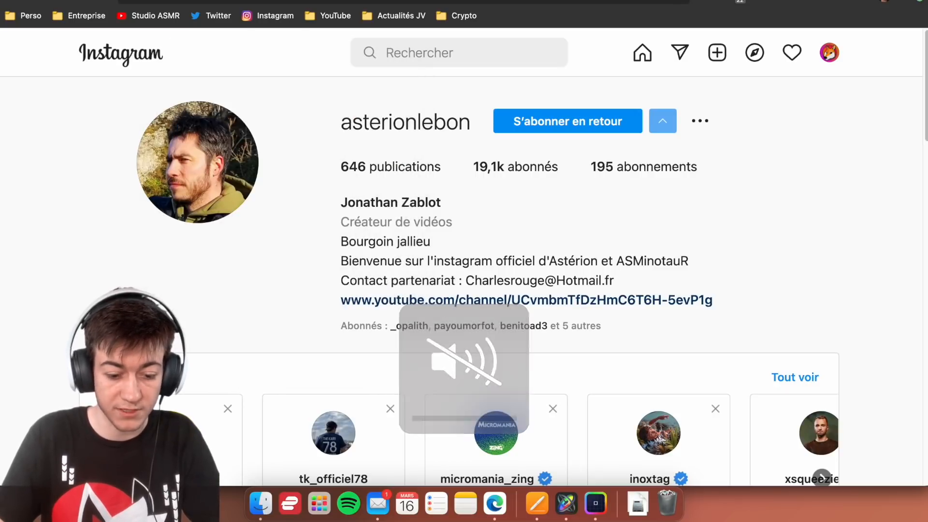
click(588, 125)
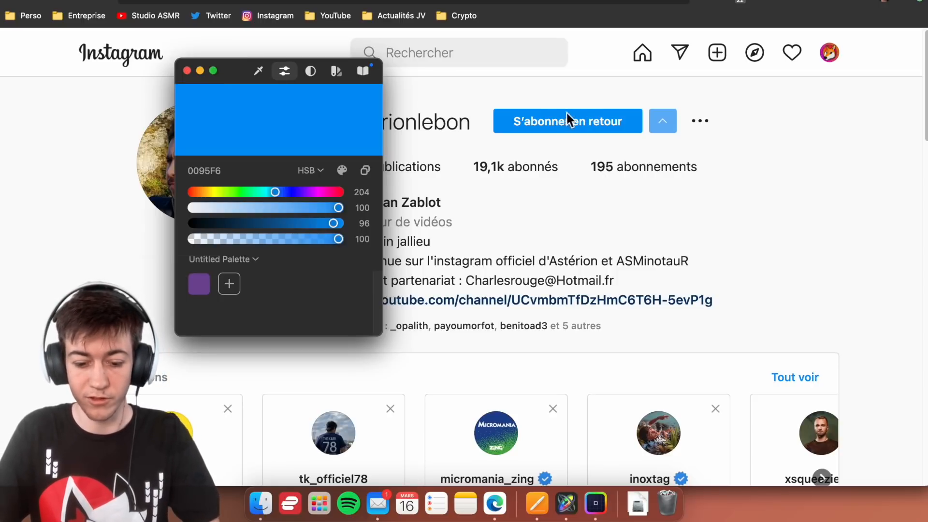
- Copy the hex code 0095F6 from ColorSlurp and follow the Instagram account again
double_click(199, 169)
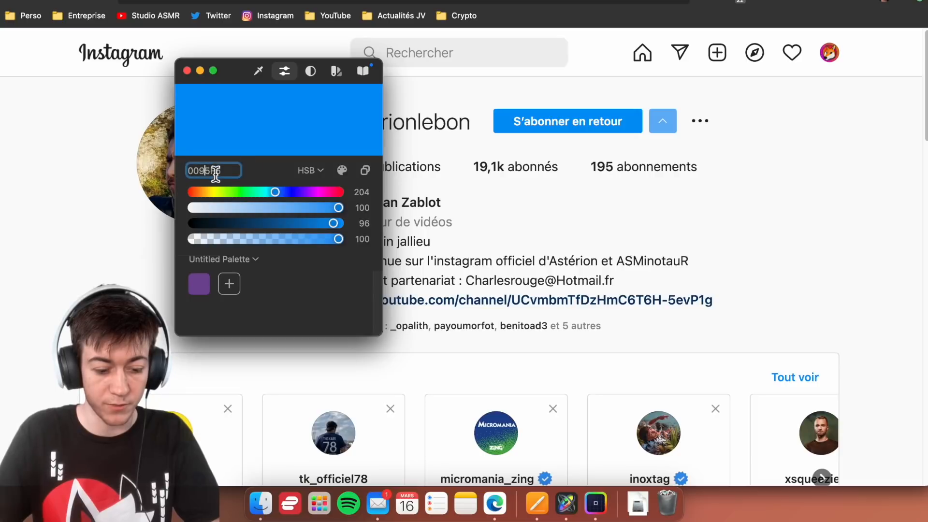
click(466, 203)
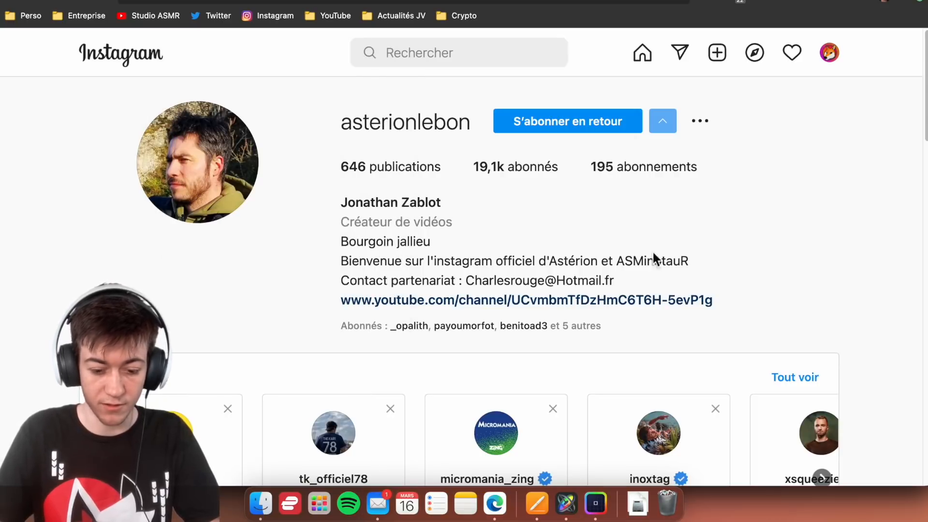
click(585, 128)
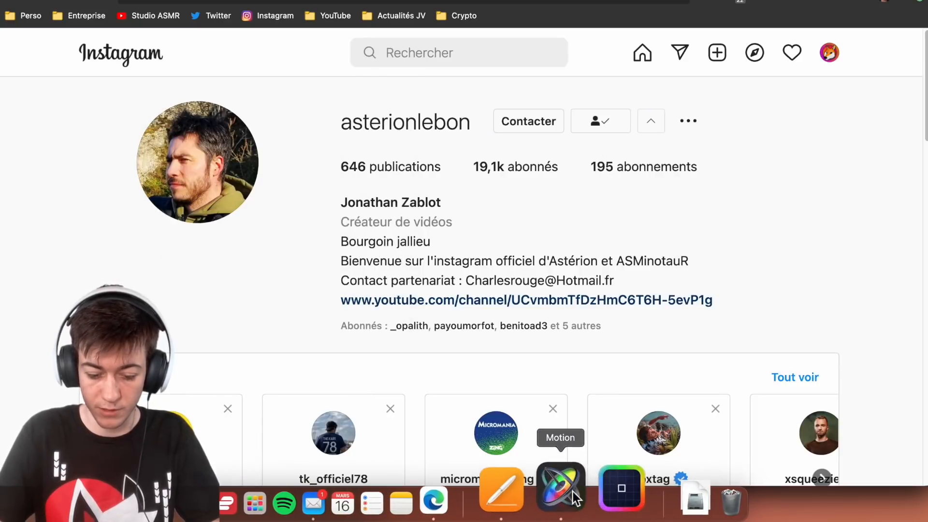
- Back in Motion, set the white rectangle's fill colour to hex 0095F6 and shift the rectangle slightly left in the banner
click(566, 503)
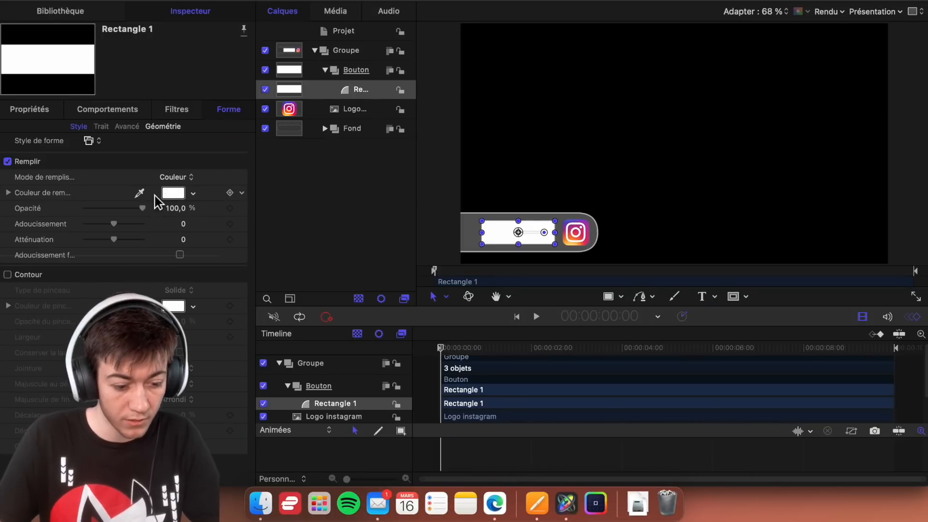
click(172, 194)
click(343, 171)
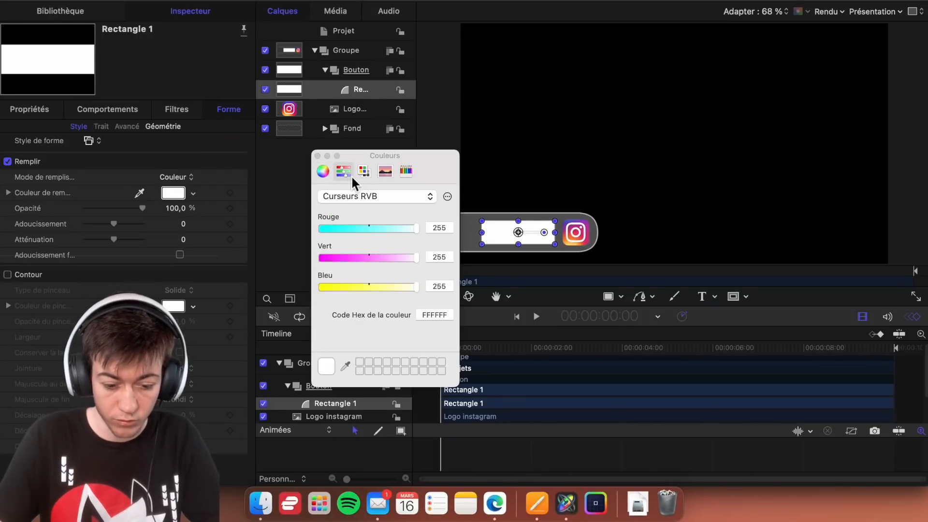
click(434, 318)
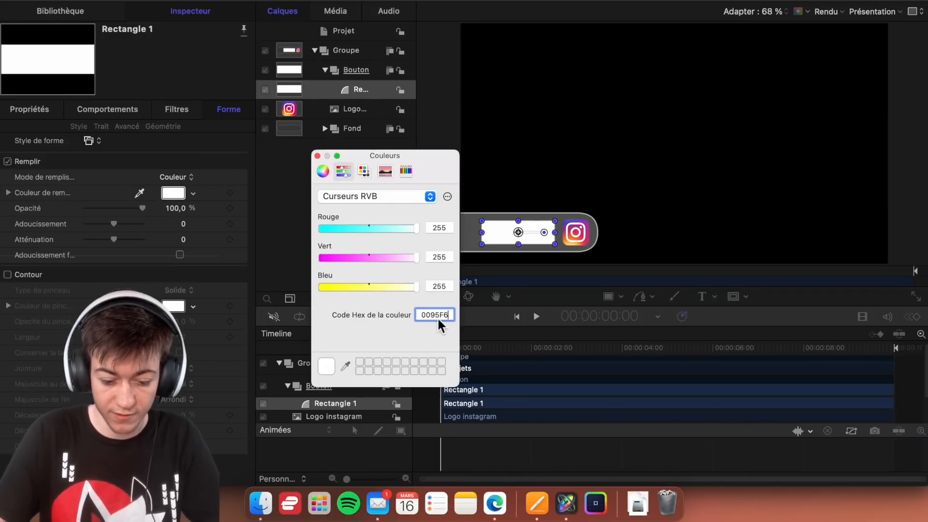
text(0095F6)
key(Return)
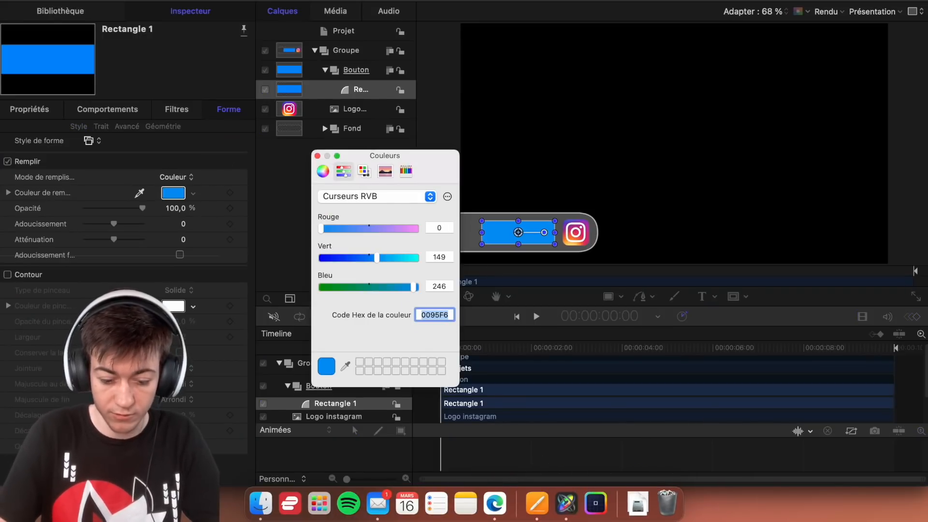
click(318, 156)
drag(521, 238, 518, 220)
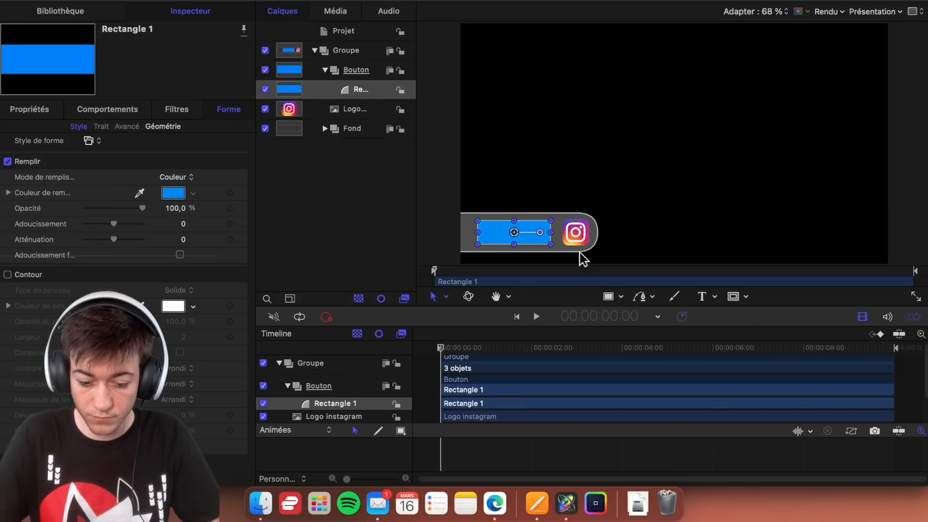
- Add the text "S'abonner" over the blue rectangle in the Bouton group
click(710, 298)
click(714, 315)
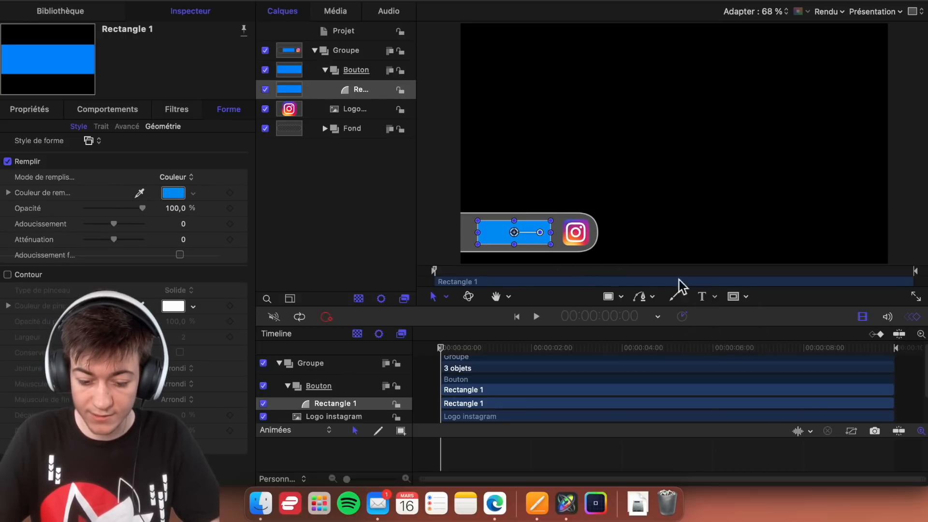
click(507, 239)
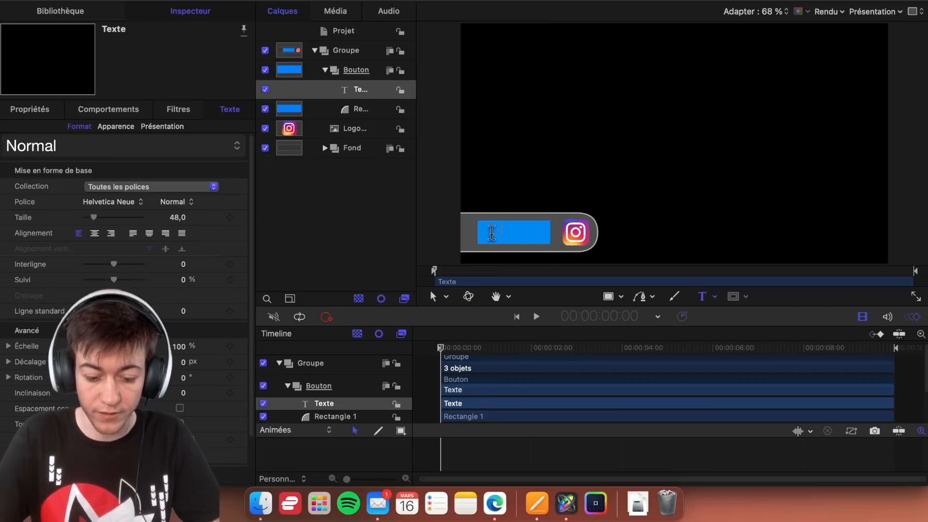
text(S'a)
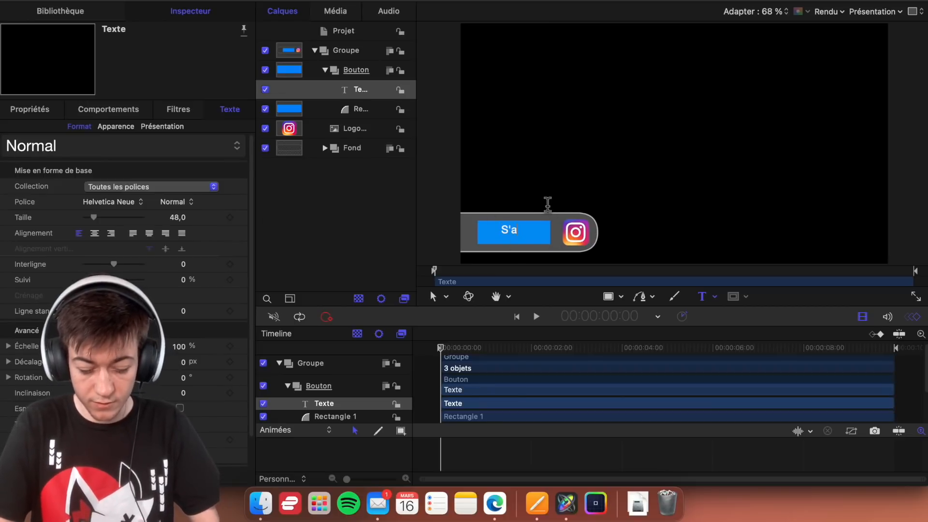
text(bonner)
- Set the S'abonner text's font weight to Gras and its alignment to centred
key(super+a)
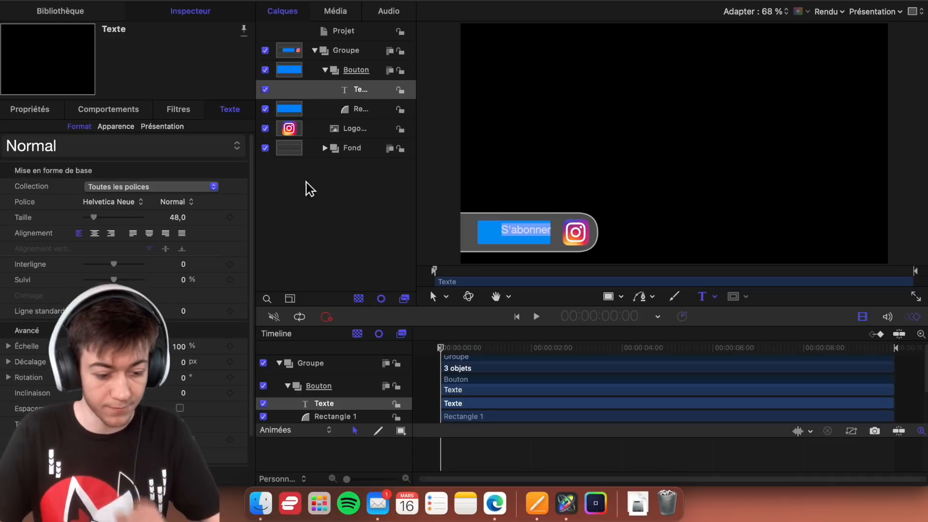
click(190, 203)
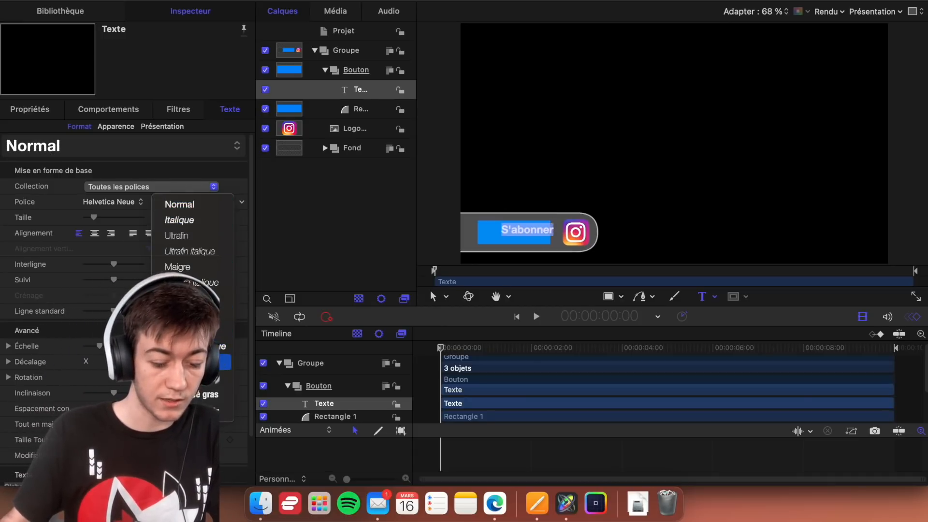
click(179, 362)
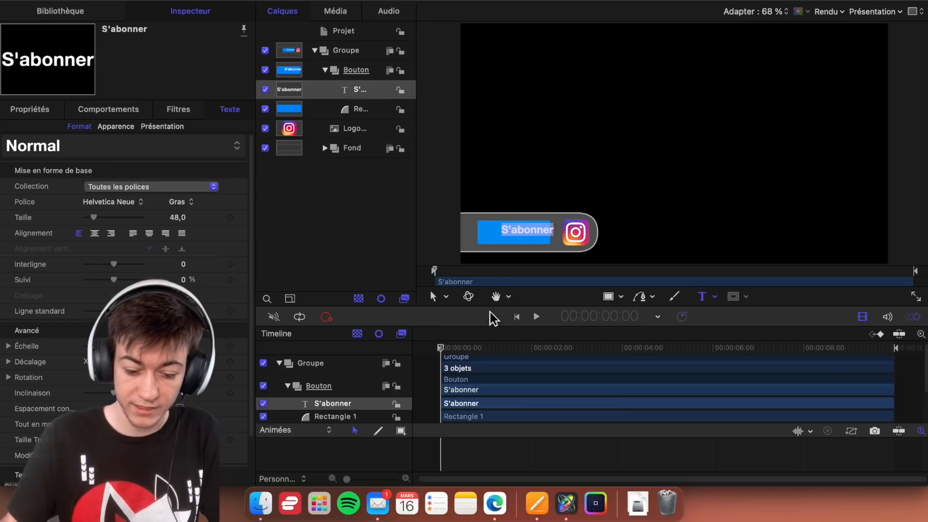
click(435, 300)
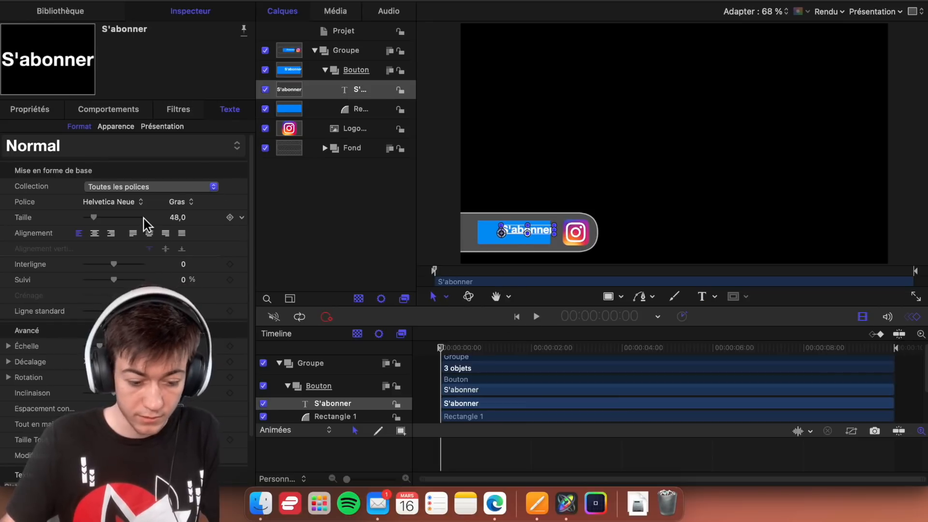
click(95, 233)
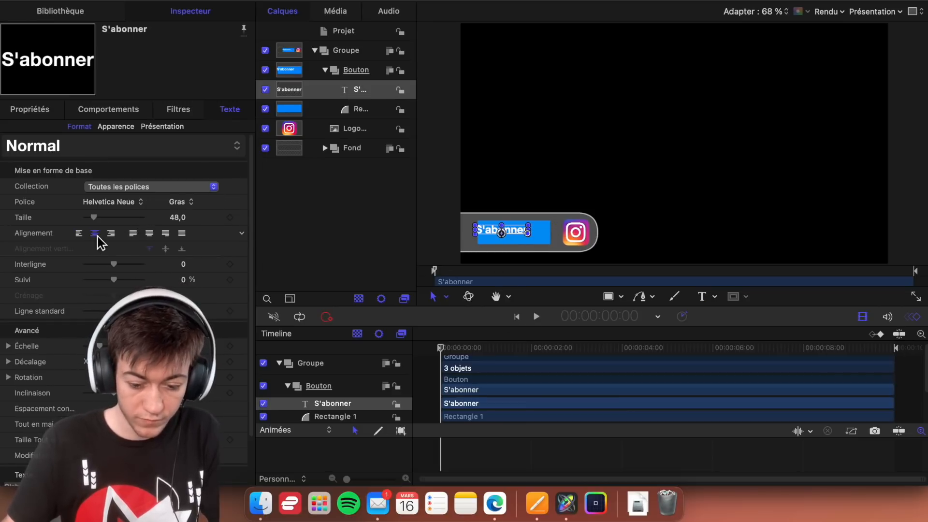
- Try the Trajectoire, Défilement, Déplacement and Paragraphe layout methods on the S'abonner text
click(163, 126)
click(180, 160)
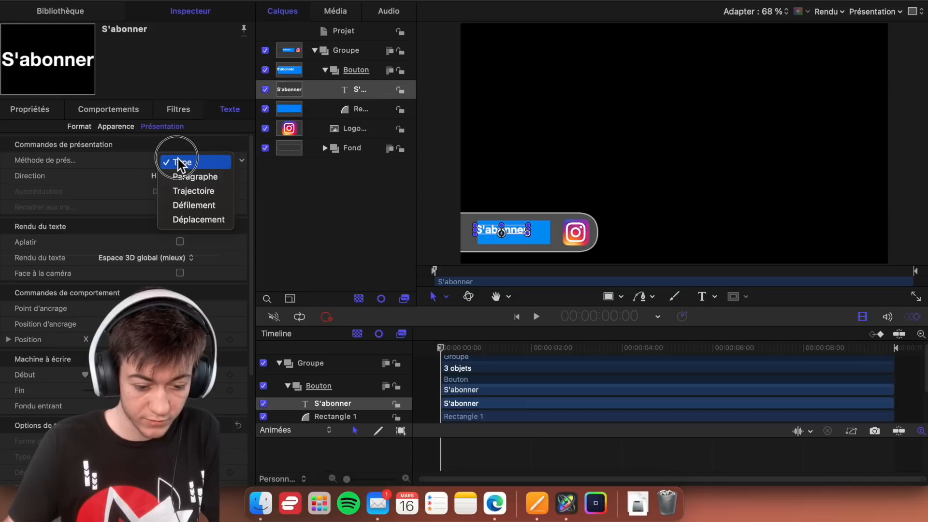
click(202, 191)
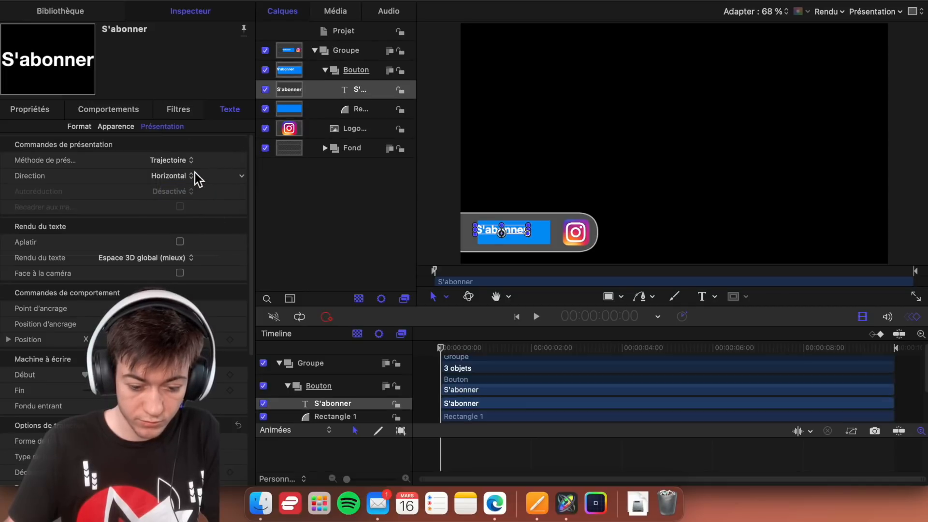
click(190, 162)
click(188, 175)
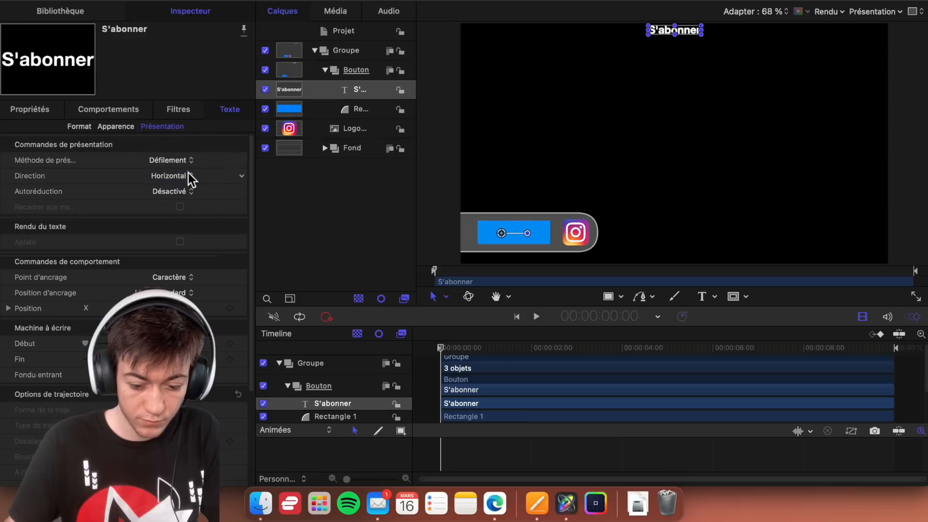
click(187, 161)
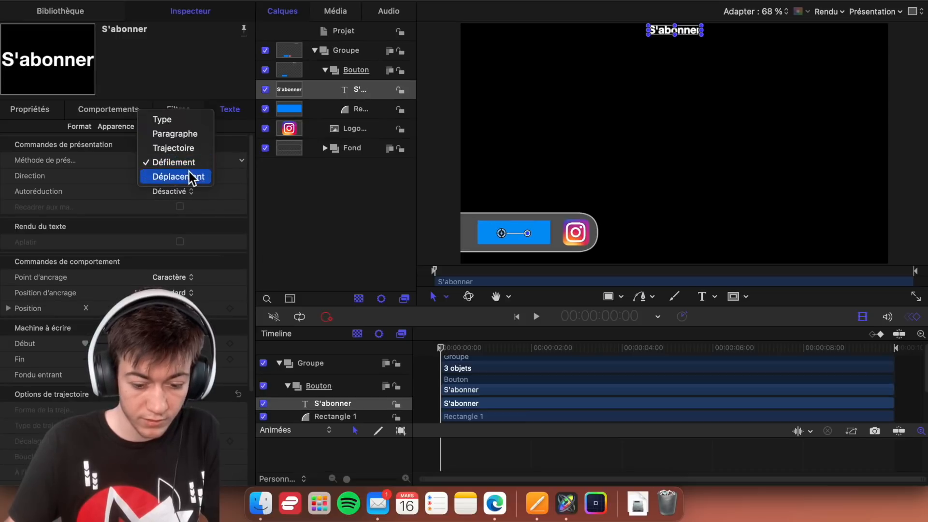
click(191, 177)
click(188, 163)
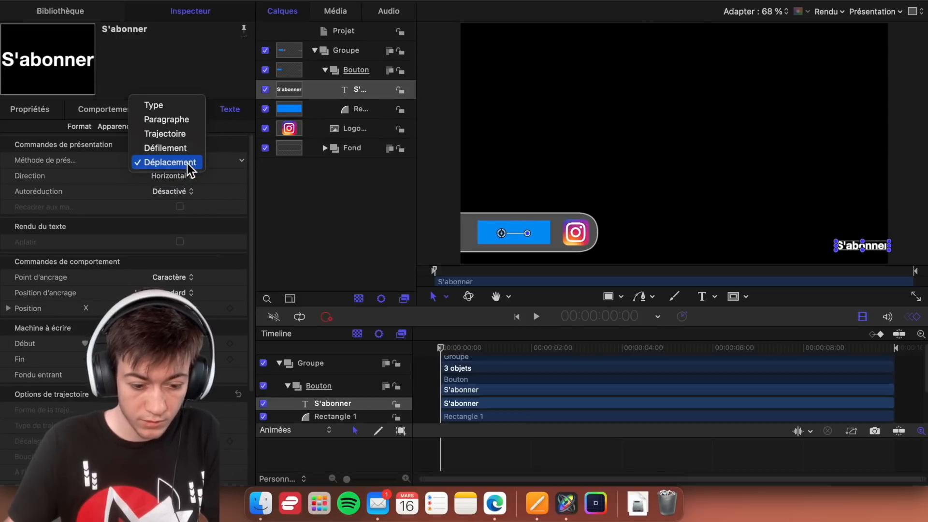
click(180, 116)
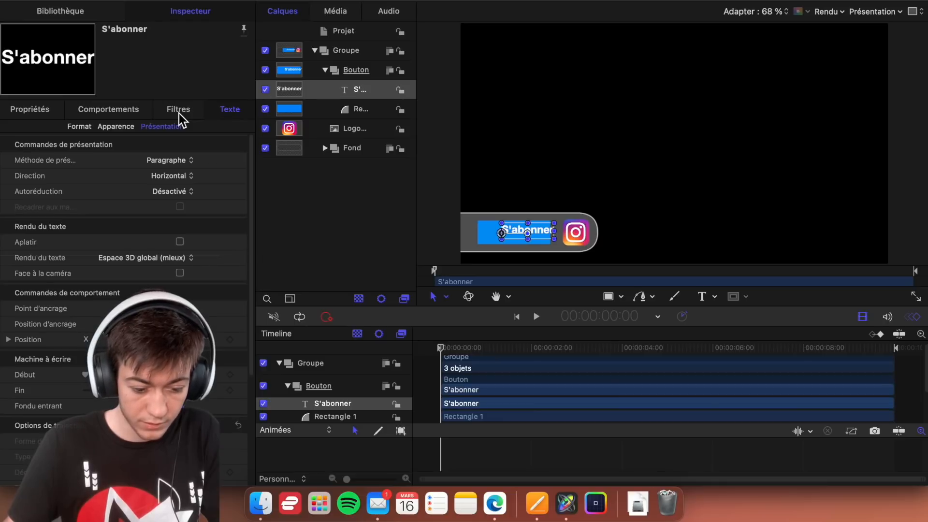
- Undo the layout method changes made to the S'abonner text
key(super+z)
key(super+z)
key(super+z)
key(super+z)
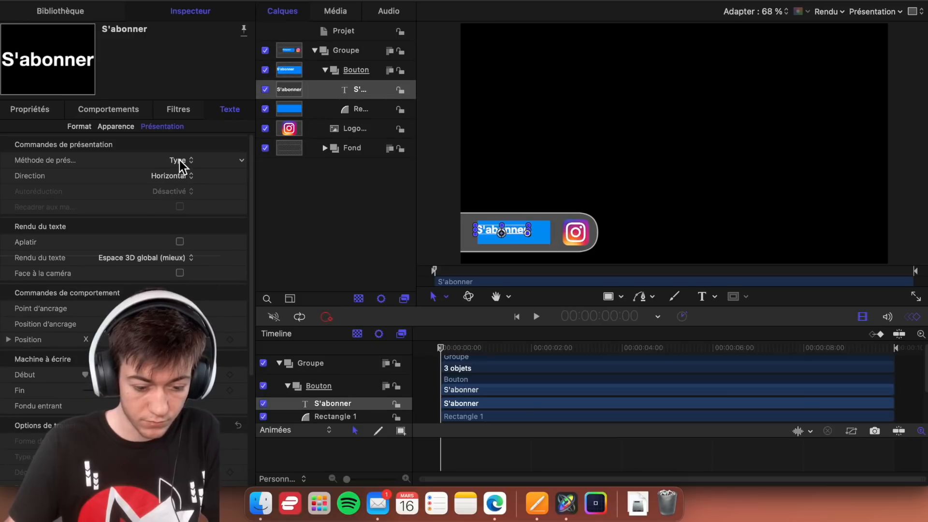
click(189, 160)
click(188, 161)
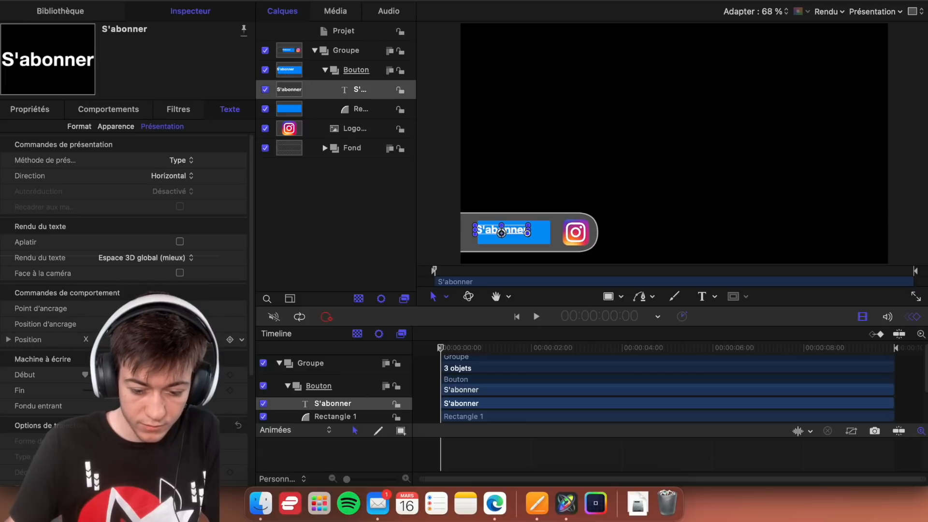
scroll(237, 318, down, 2)
scroll(236, 314, up, 1)
scroll(121, 210, down, 5)
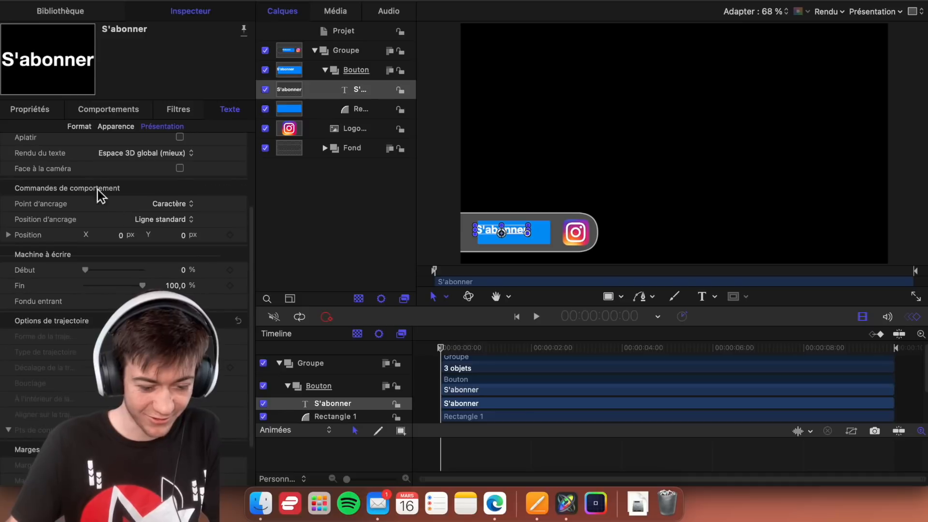
- Make the S'abonner text bold (Gras) again and centre it on the blue rectangle
click(81, 127)
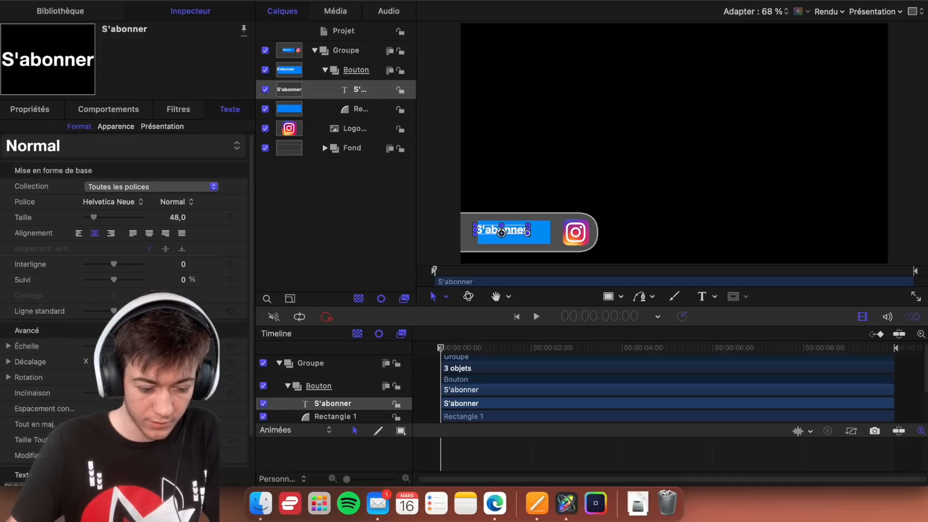
scroll(88, 131, down, 2)
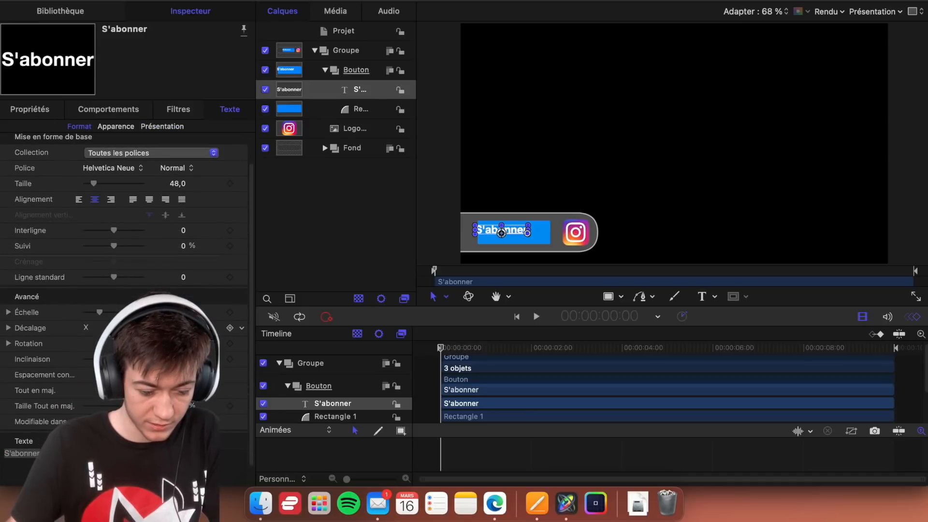
key(super+b)
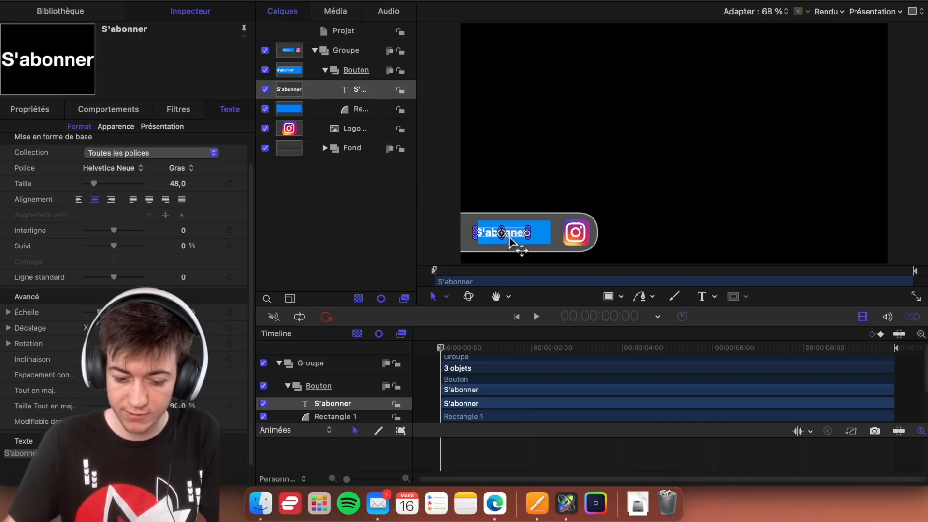
mouse_move(507, 237)
mouse_down()
mouse_move(529, 234)
mouse_move(514, 233)
mouse_up()
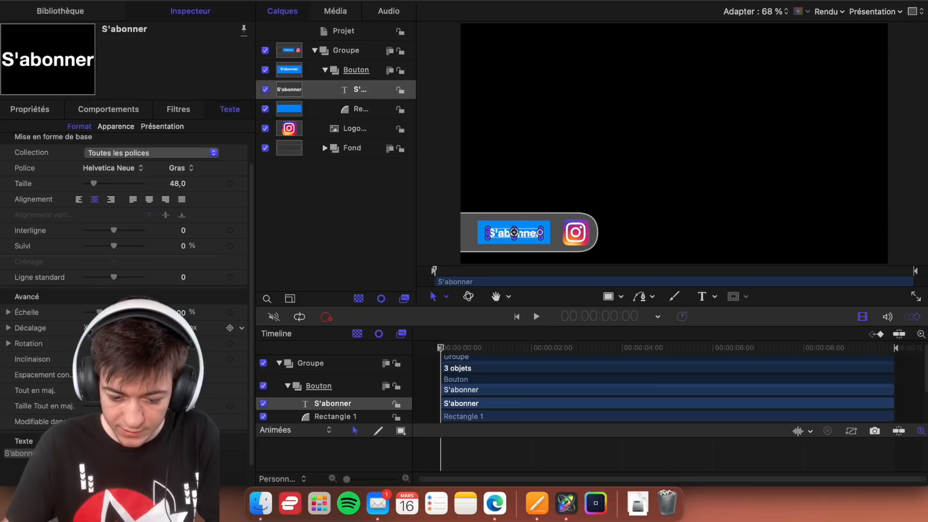
click(440, 247)
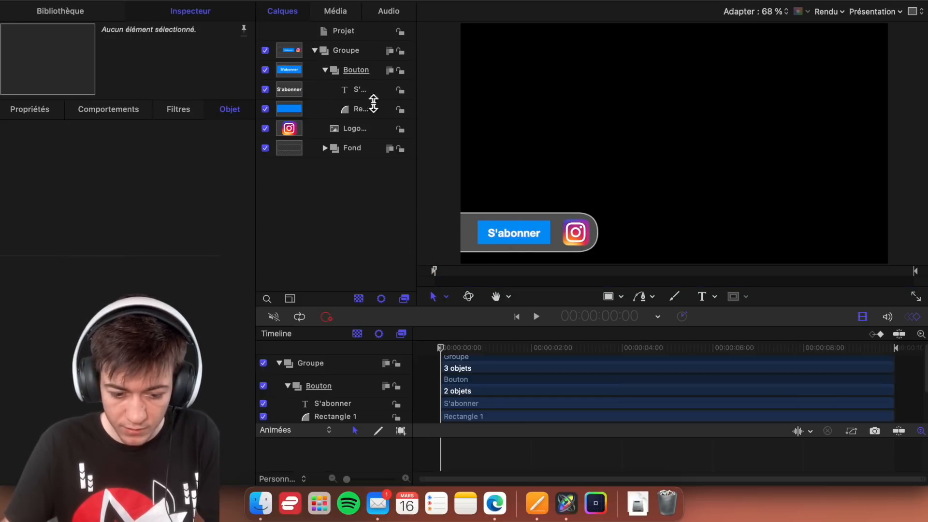
click(372, 91)
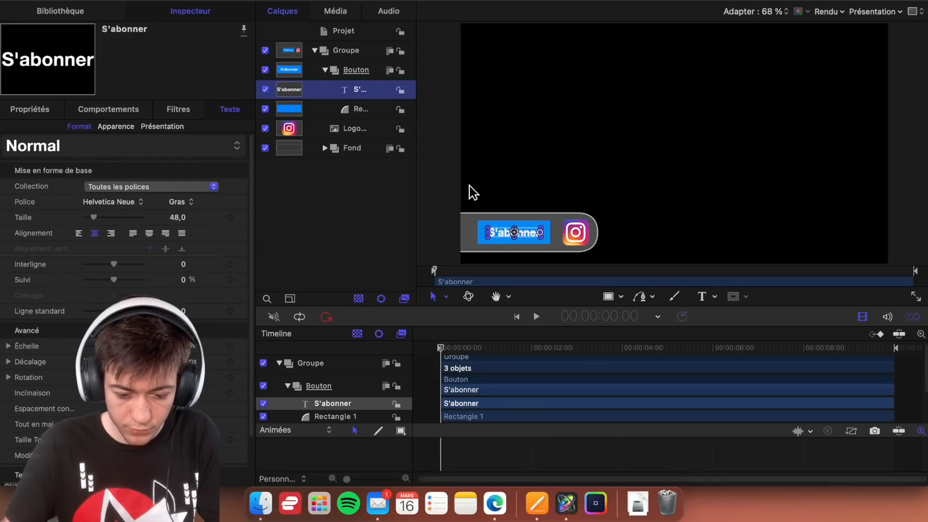
click(440, 184)
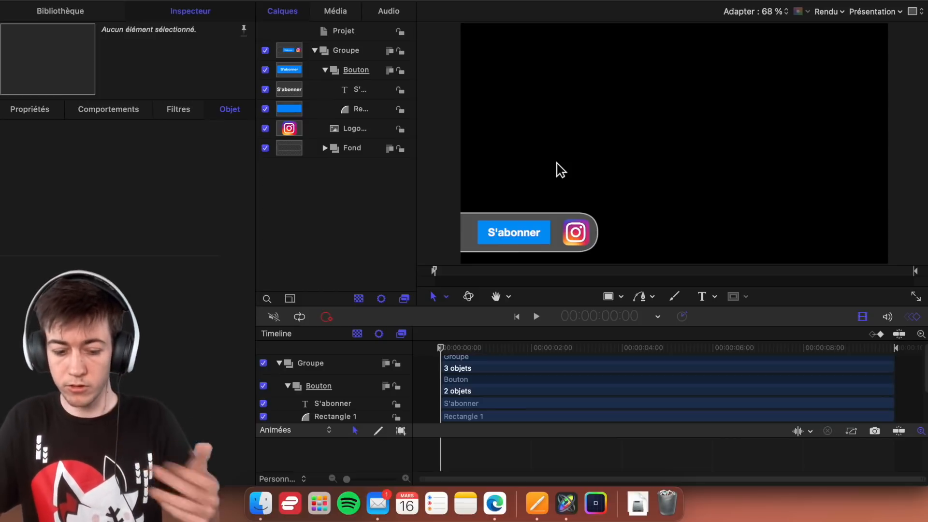
- Round the corners of the blue button rectangle by setting its Rondeur to 8
click(372, 109)
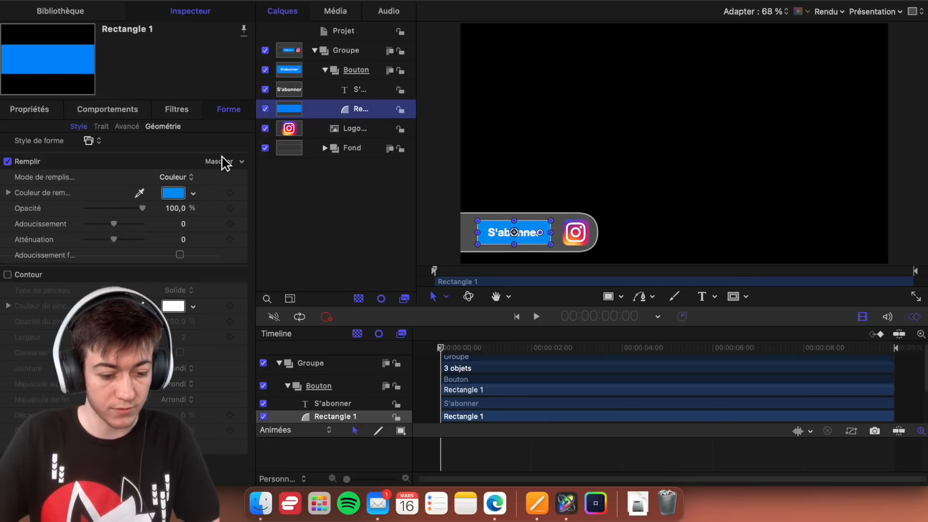
double_click(503, 232)
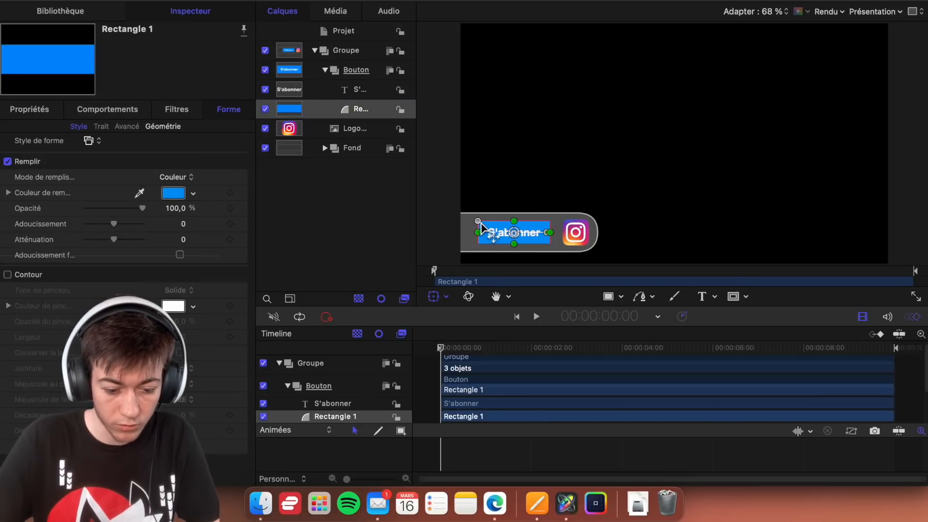
click(162, 128)
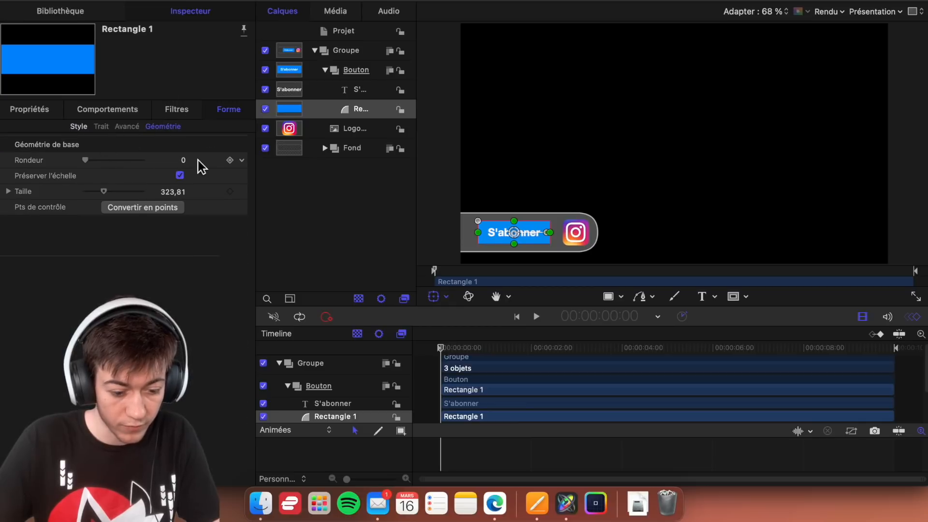
click(87, 162)
drag(97, 166, 98, 167)
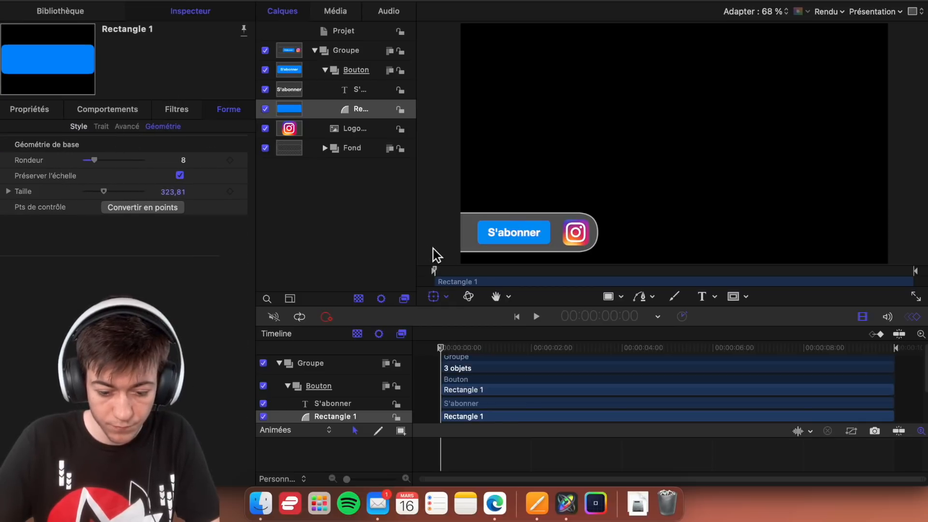
click(433, 249)
click(539, 238)
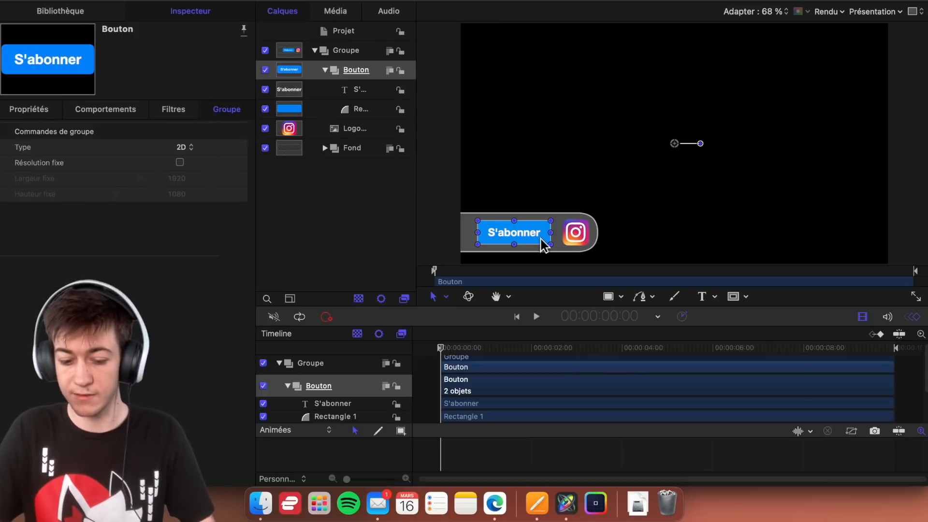
click(452, 232)
click(454, 184)
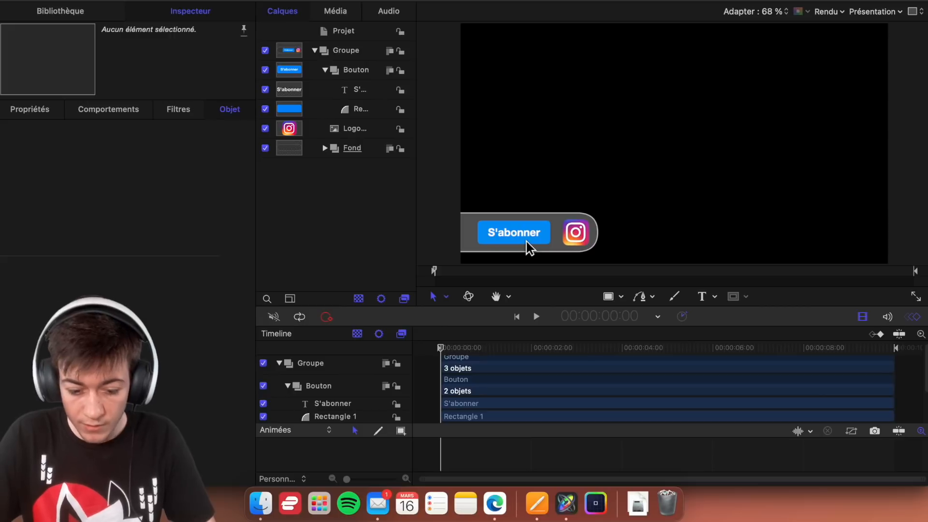
- Collapse the Bouton group in the layer list, try moving the group on the canvas and undo the move
click(369, 68)
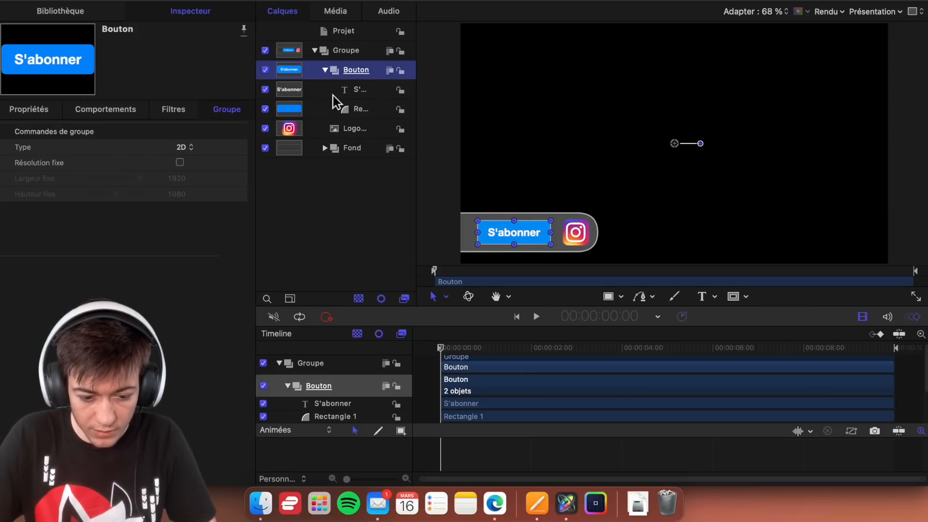
click(374, 103)
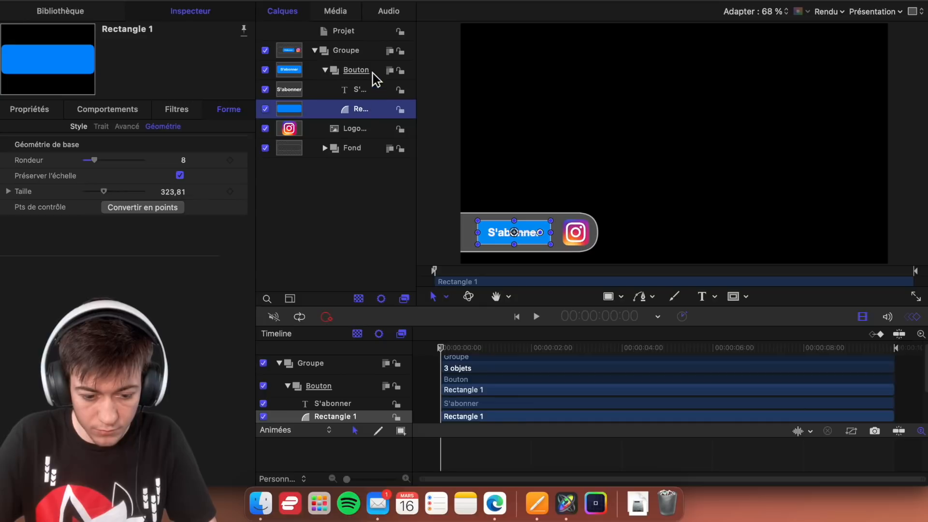
click(517, 240)
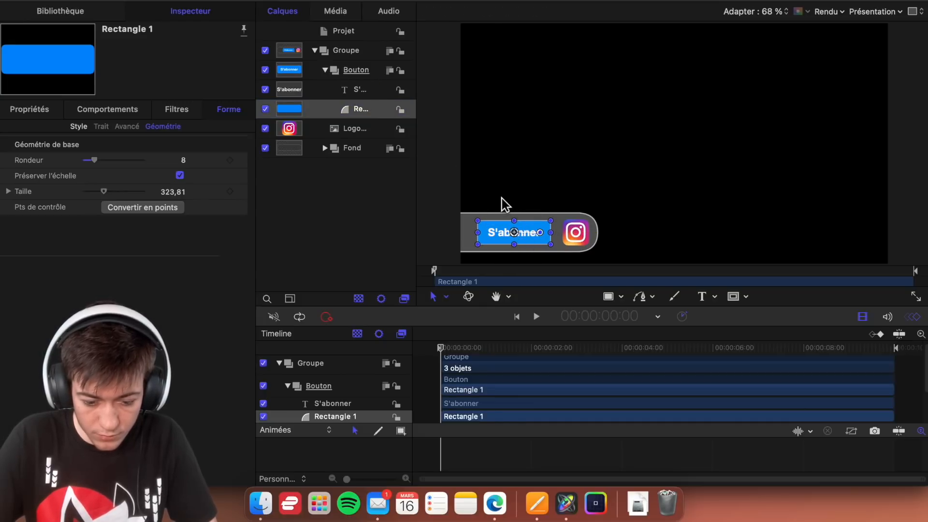
click(509, 228)
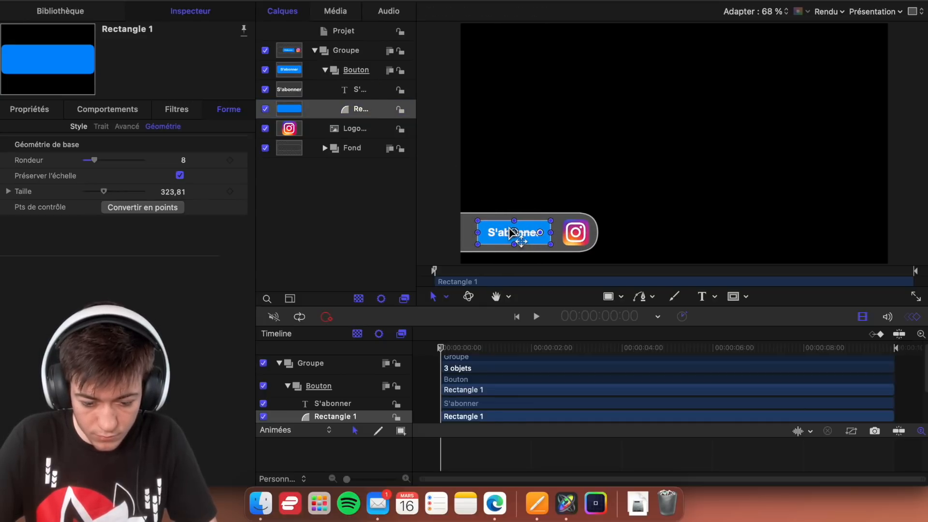
click(373, 74)
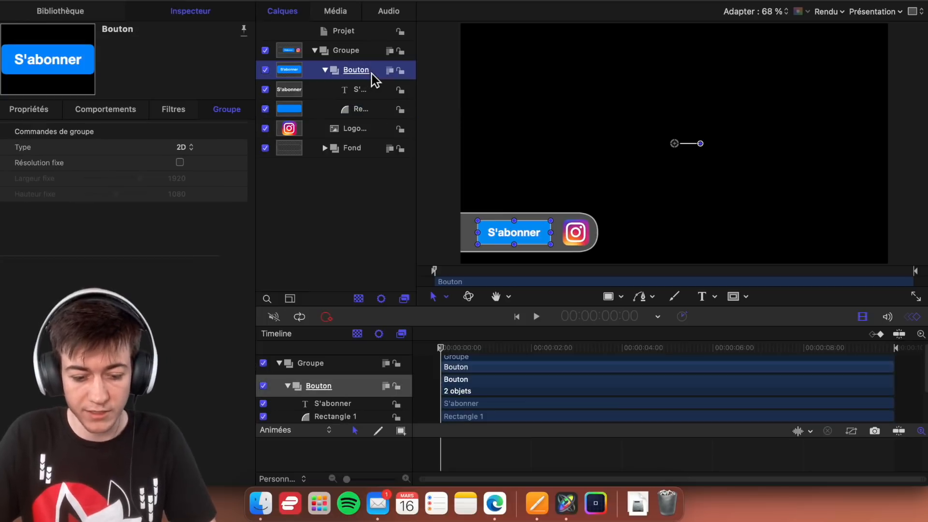
click(325, 70)
drag(671, 145, 679, 123)
key(super+z)
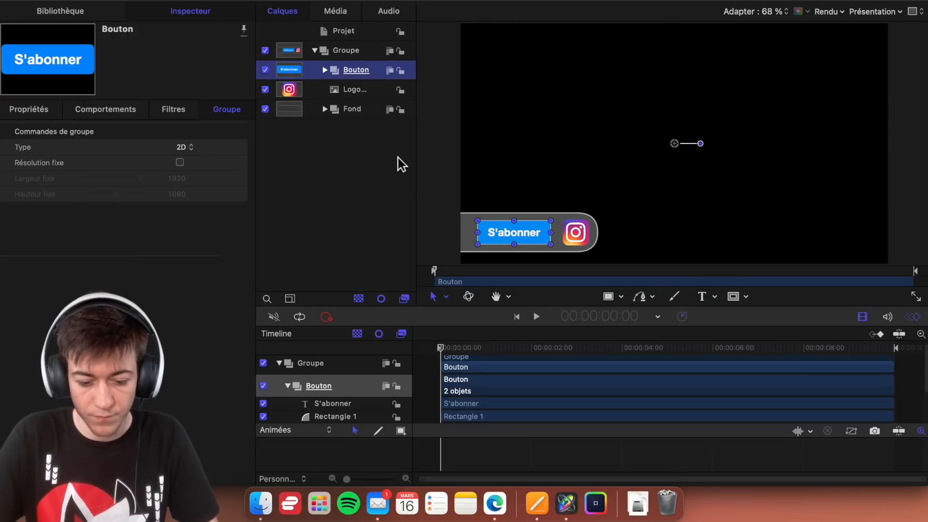
- Lock the Bouton group, the logo layer and the Fond group
click(403, 72)
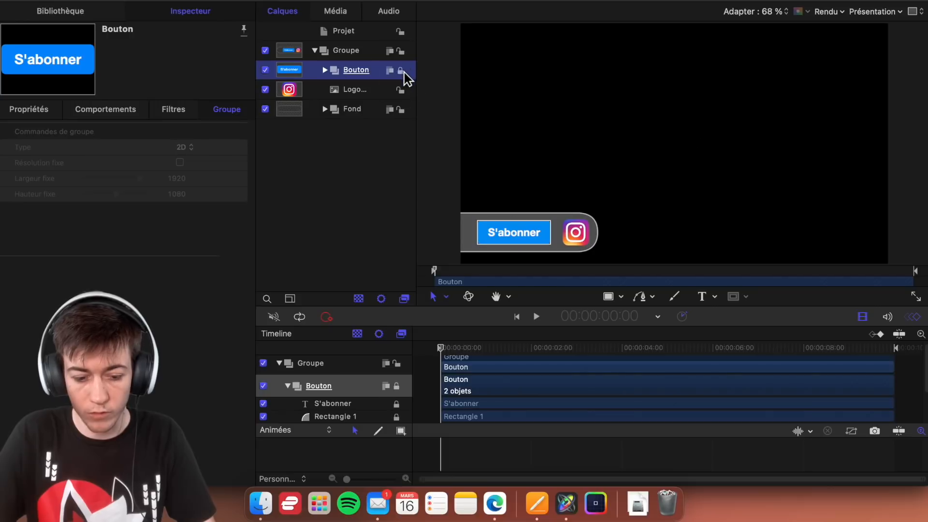
click(400, 90)
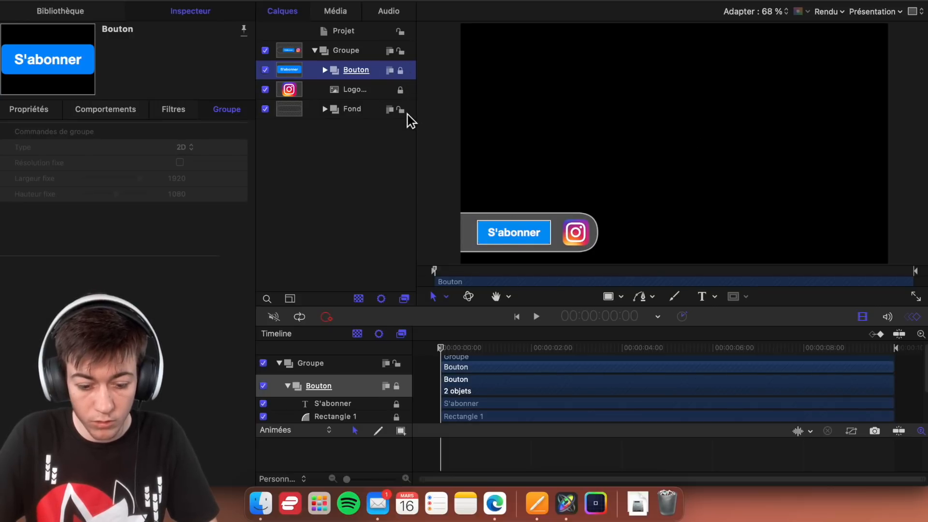
click(400, 110)
click(427, 118)
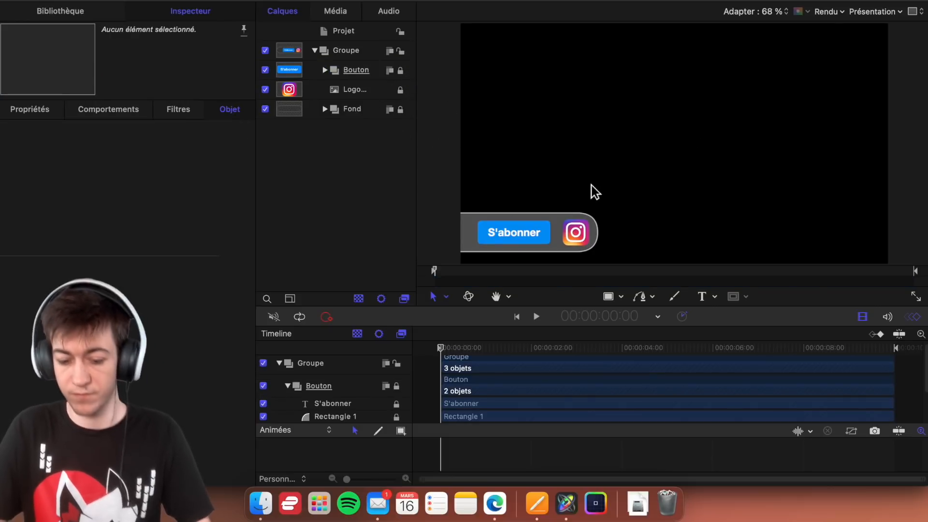
- Try moving the whole parent Groupe sideways on the canvas and undo the move
click(346, 50)
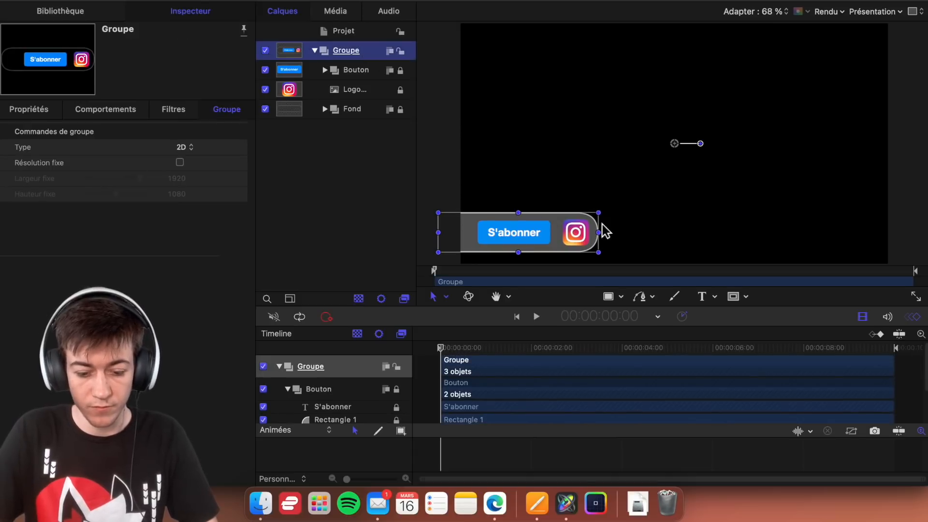
drag(679, 149, 762, 144)
key(super+z)
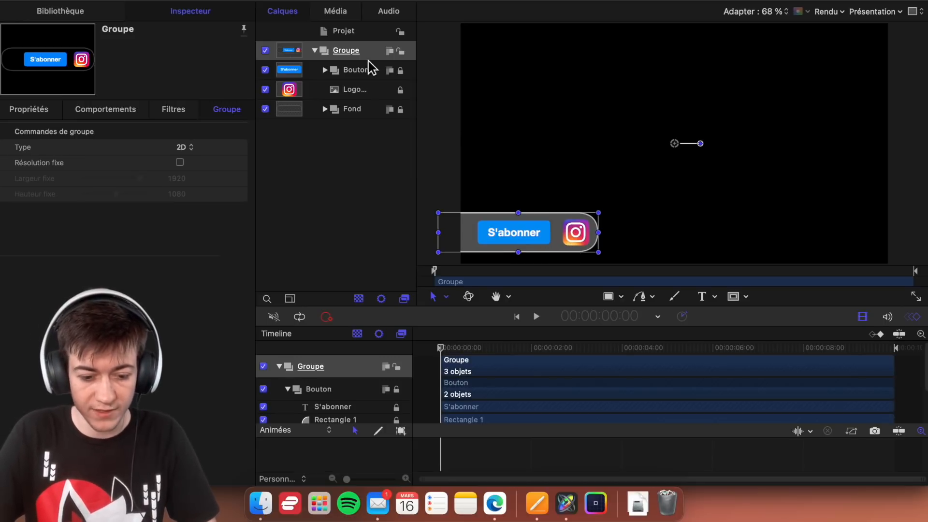
- Unlock and expand the Fond group, and widen its rectangle by stretching the right edge past the Instagram logo
click(353, 110)
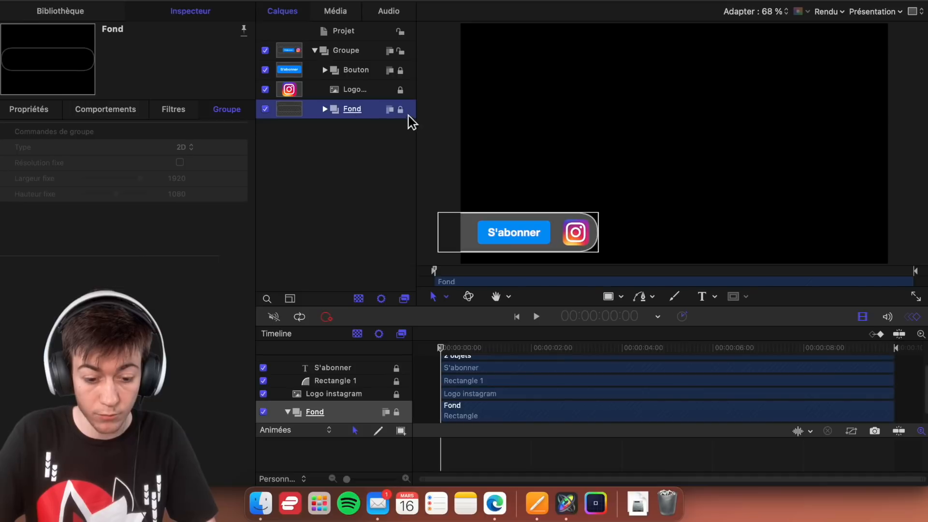
click(326, 110)
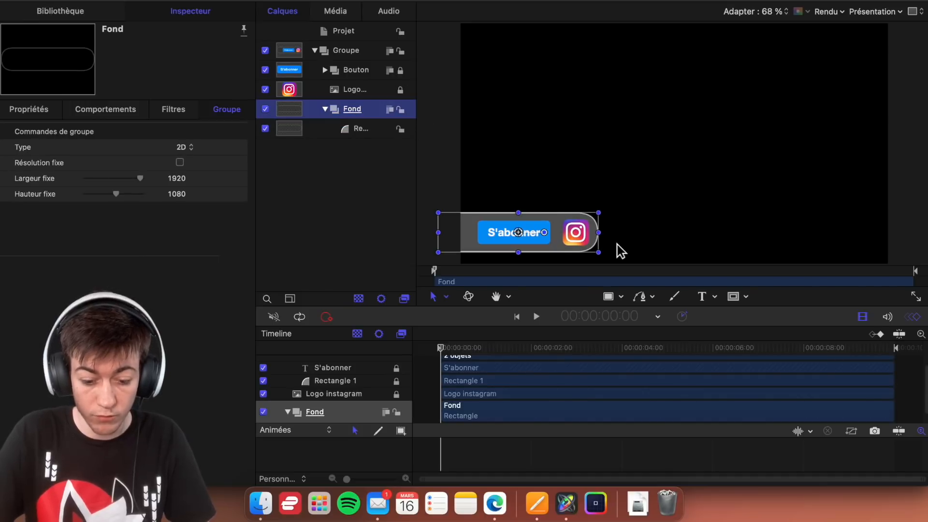
drag(607, 240, 645, 235)
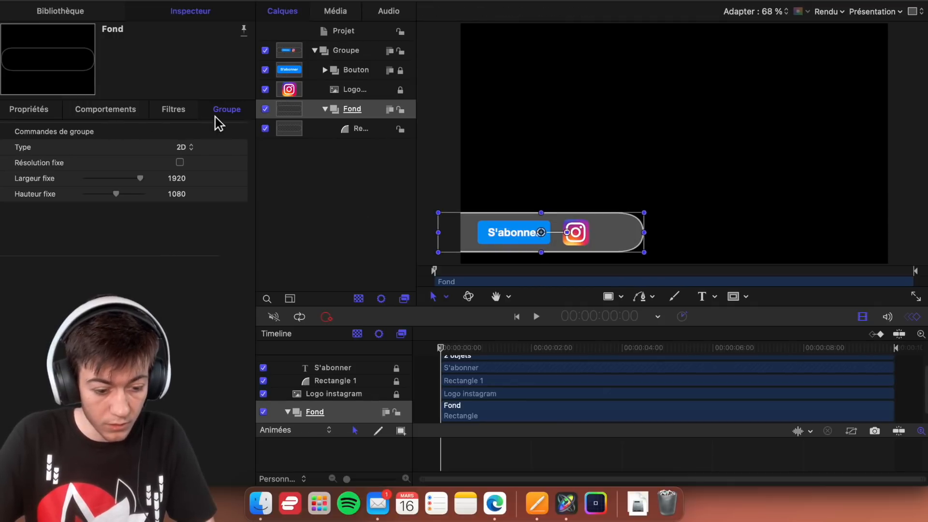
click(362, 129)
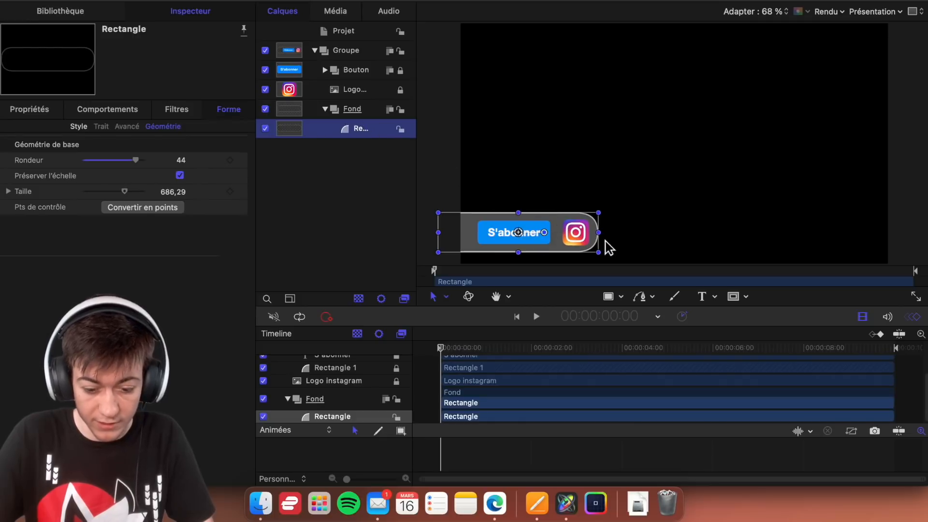
drag(604, 240, 856, 241)
key(super+z)
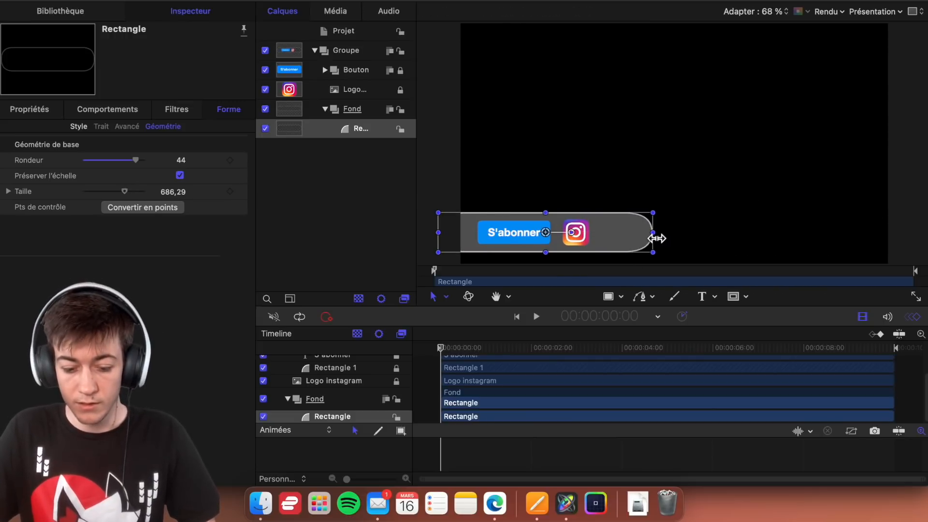
- Unlock the Bouton group and the Instagram logo layer
click(367, 89)
shift+click(376, 113)
super+click(376, 114)
shift+click(363, 78)
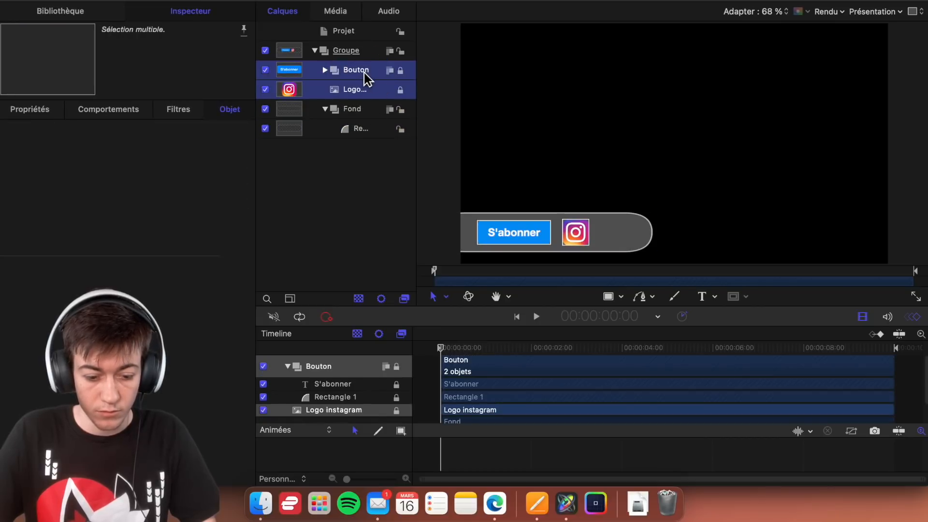
click(531, 233)
click(400, 70)
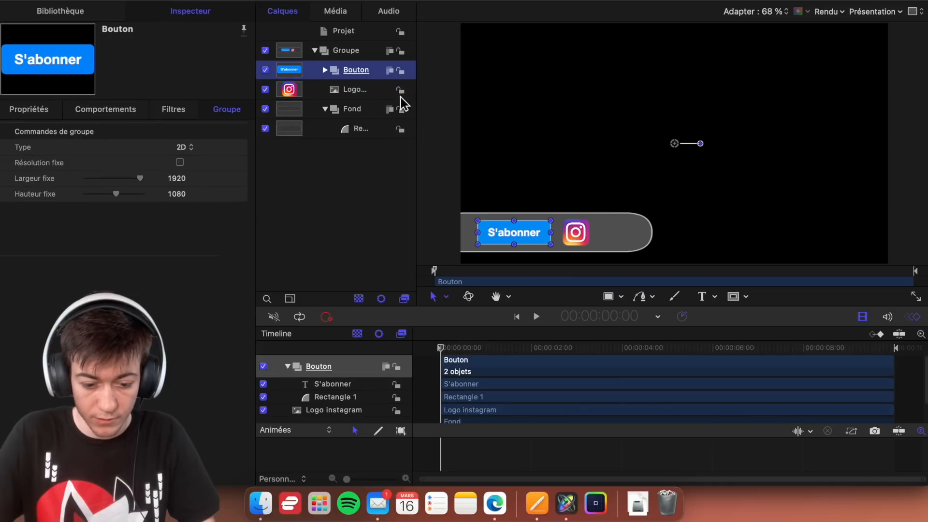
- Move the Instagram logo horizontally to the rounded right end of the widened banner
shift+click(362, 90)
drag(521, 237, 624, 234)
key(super+z)
click(368, 101)
click(367, 95)
click(352, 89)
- Shift the Bouton group slightly left, close to the left edge of the video frame
click(353, 72)
drag(527, 240, 516, 236)
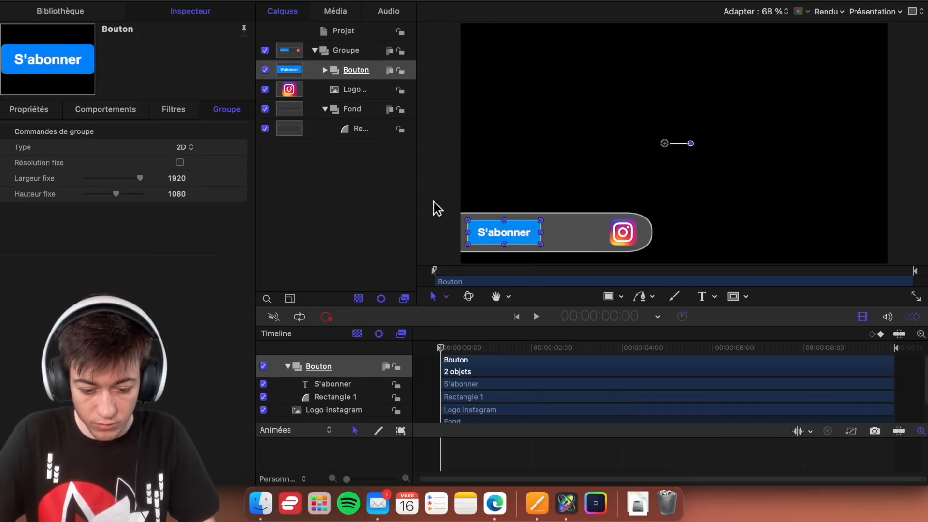
click(454, 217)
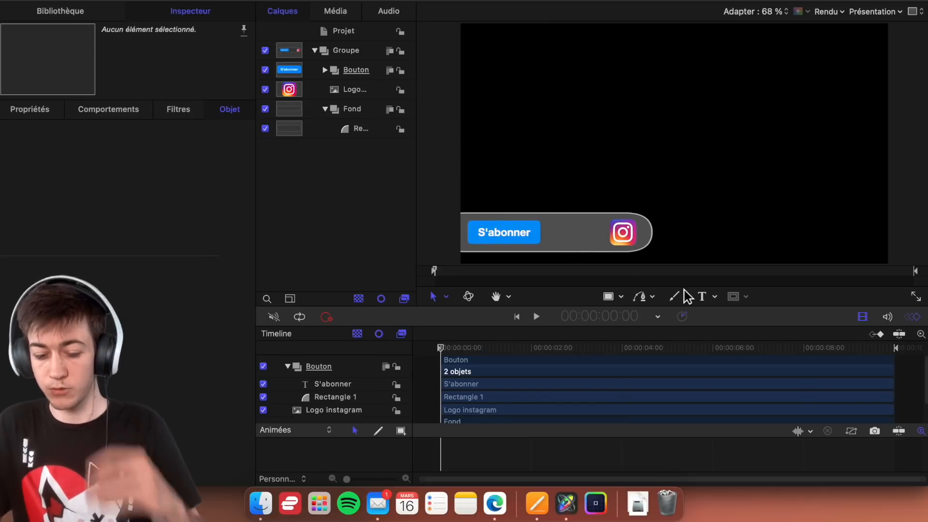
- Add a text with the creator's Instagram handle between the button and the logo and set its font weight to Normal
click(702, 296)
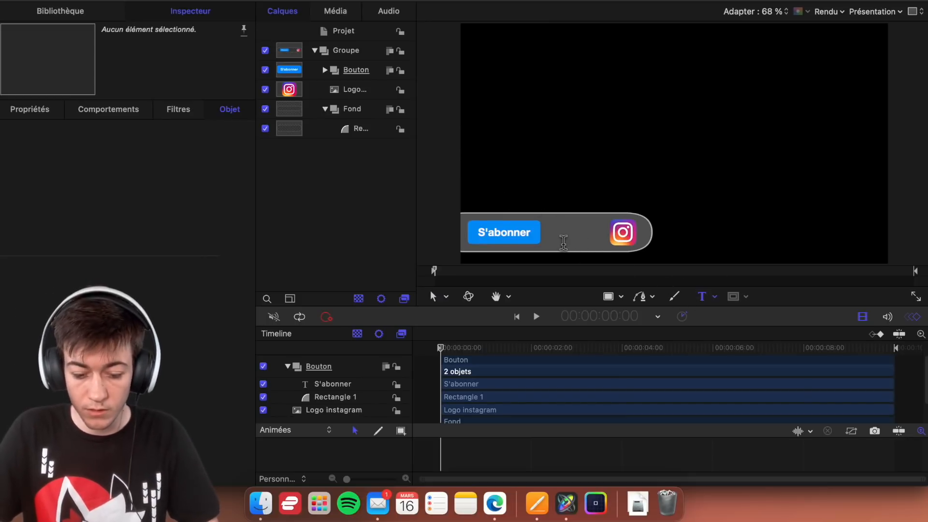
click(565, 242)
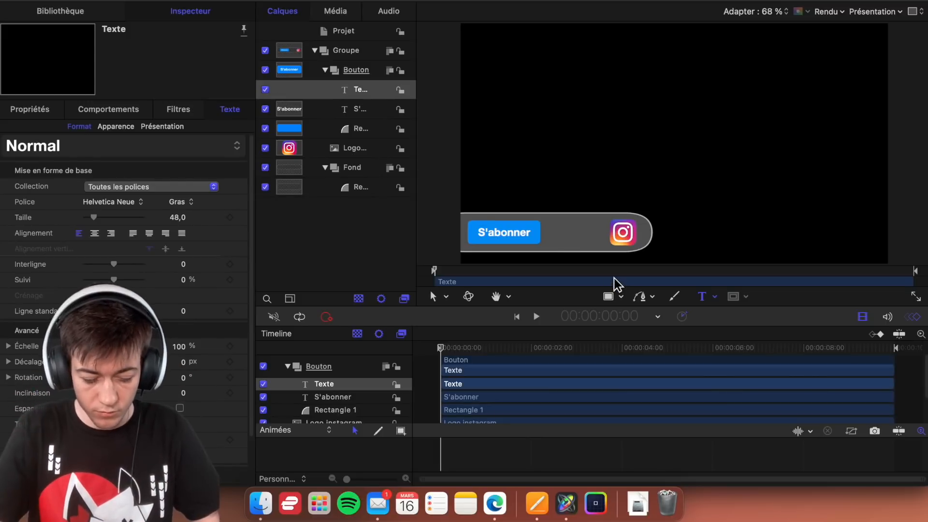
text(@Fenysk_)
key(super+a)
click(191, 203)
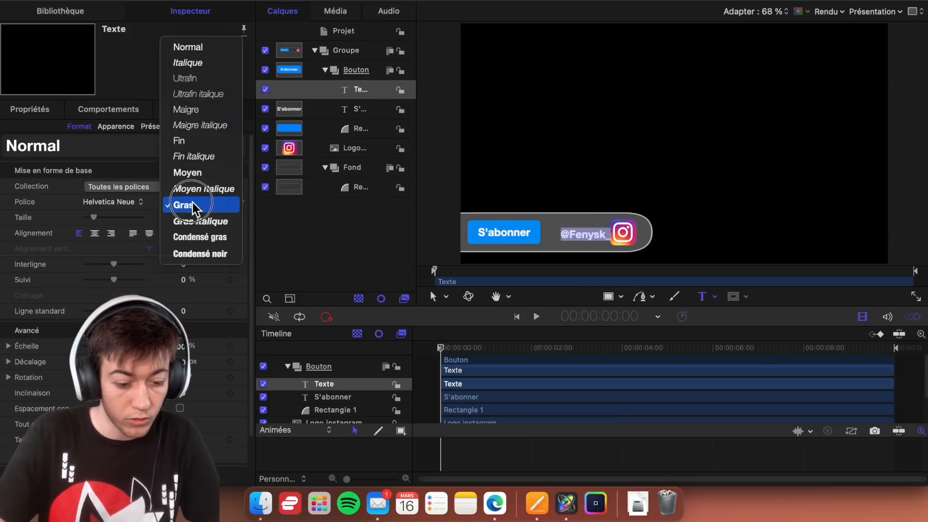
click(206, 47)
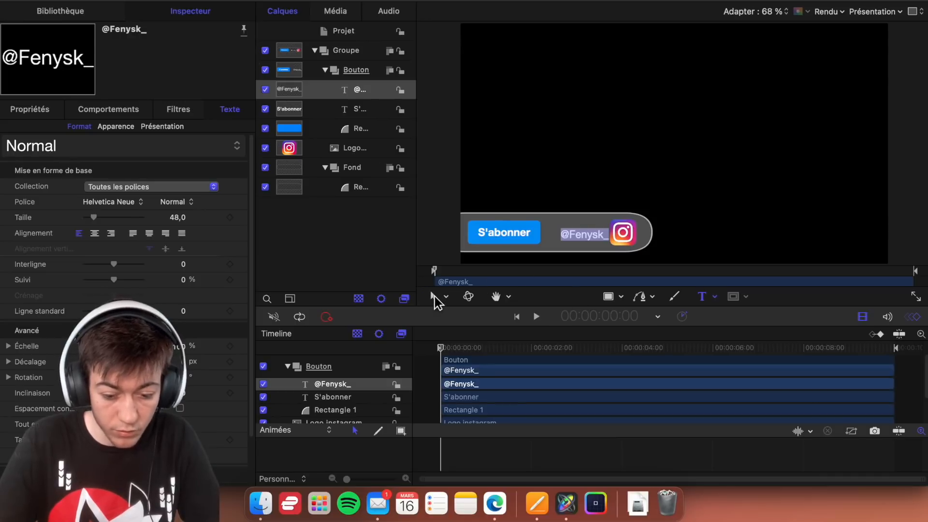
- Position the handle text midway between the S'abonner button and the logo, and set its alignment to centred
click(434, 296)
mouse_move(569, 243)
mouse_down()
mouse_move(556, 234)
mouse_move(578, 240)
mouse_up()
click(95, 233)
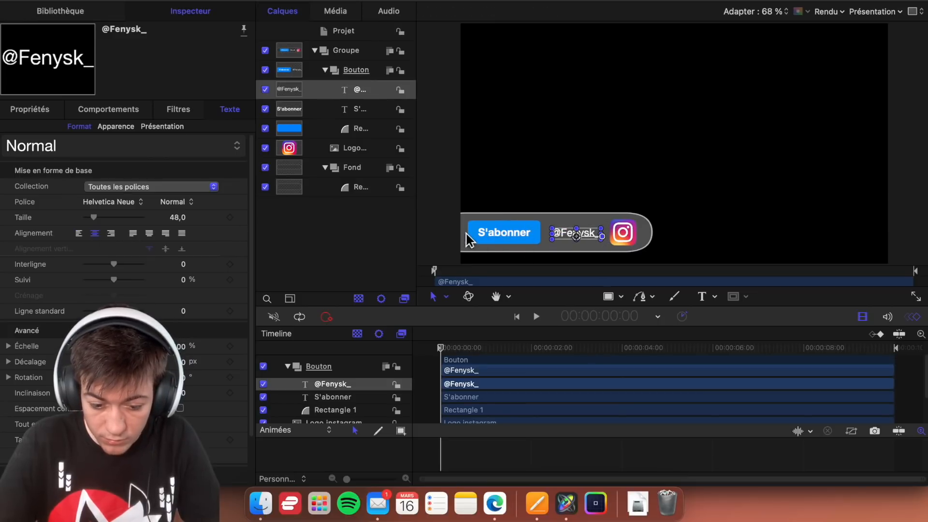
- Extend the left edge of the Fond group's rectangle slightly further outside the video frame
click(458, 238)
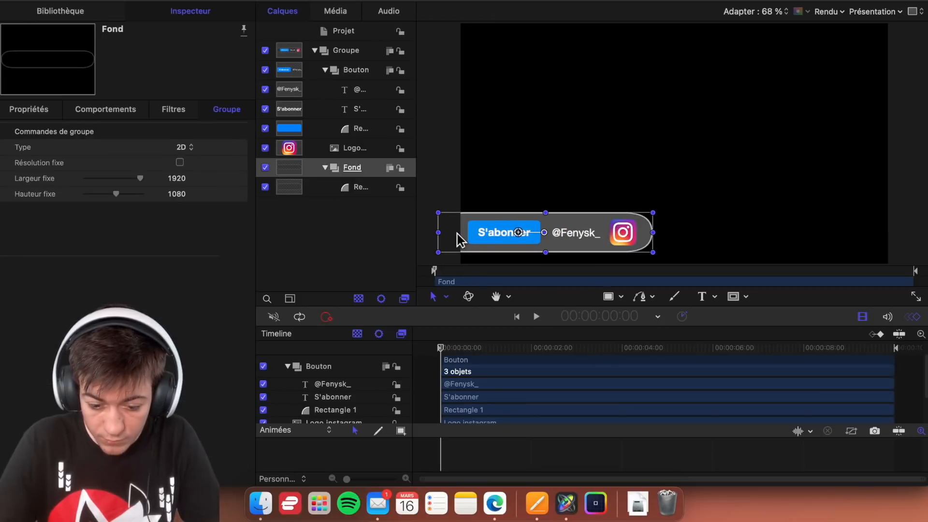
click(445, 164)
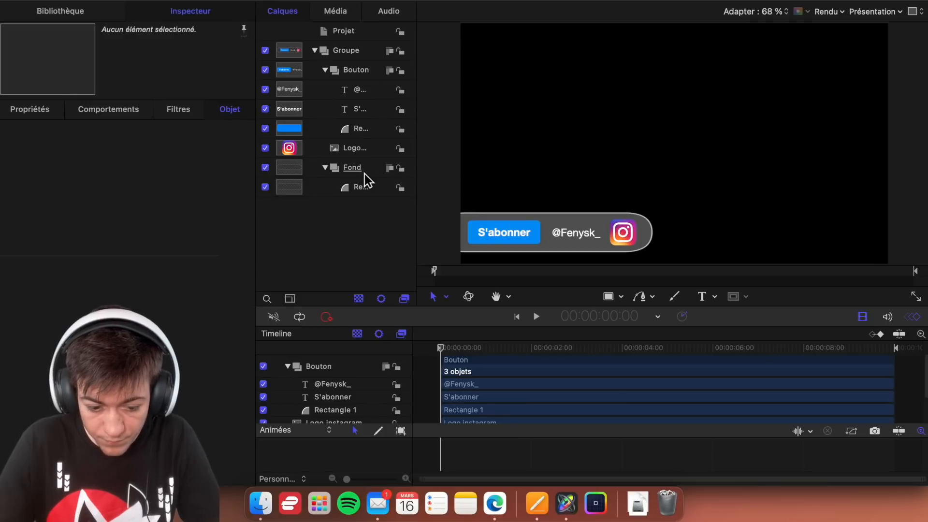
click(372, 195)
drag(441, 234, 431, 235)
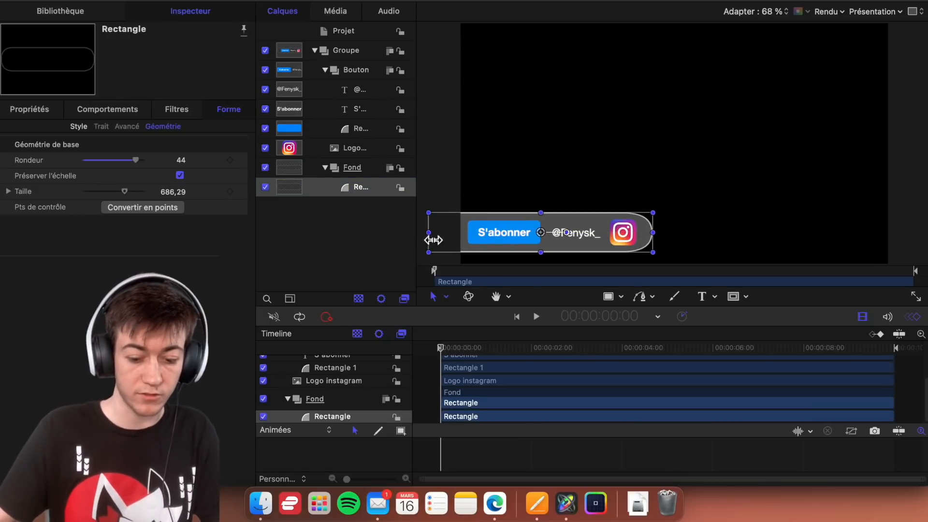
click(437, 171)
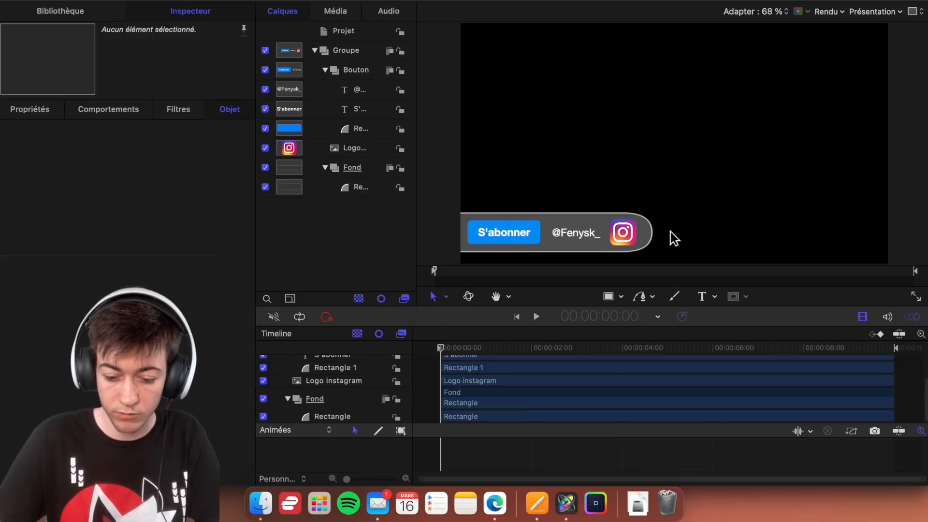
- Try squaring off the corners of the Fond group's rectangle, and restore its roundness to 44
click(382, 188)
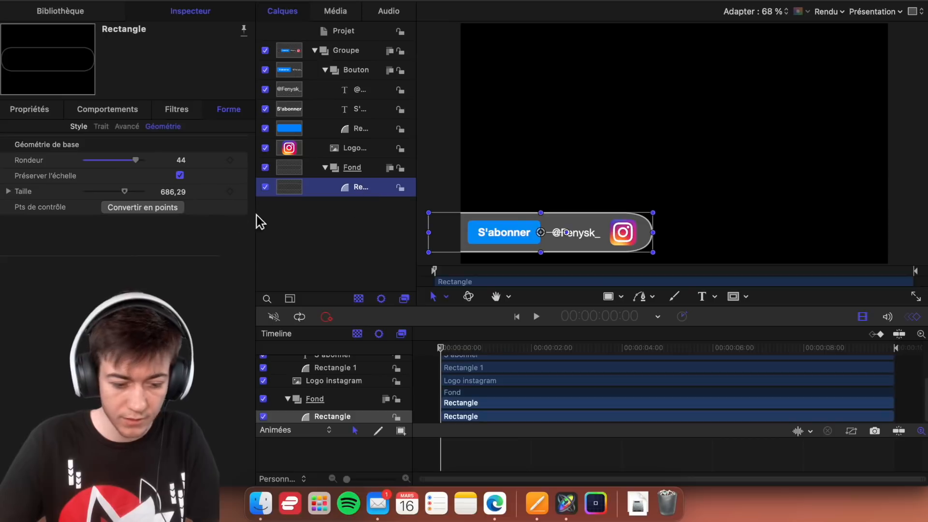
click(9, 192)
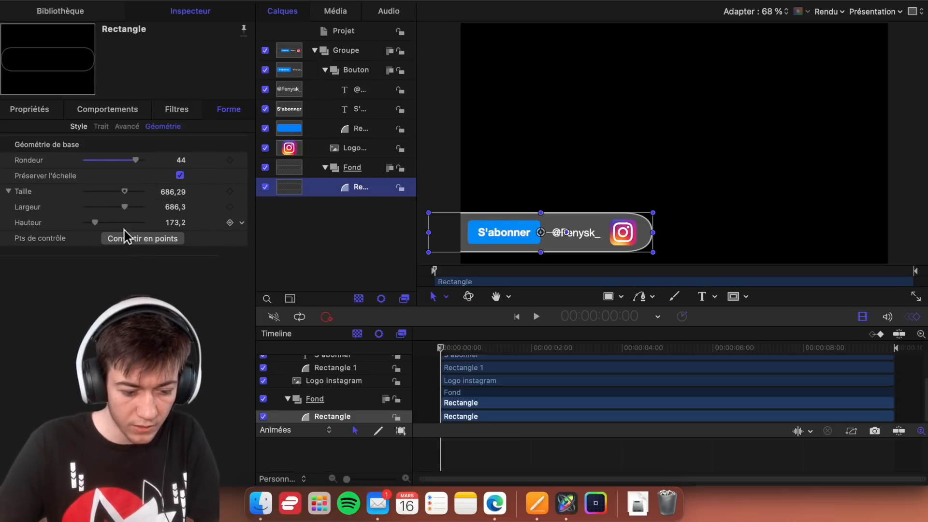
click(151, 239)
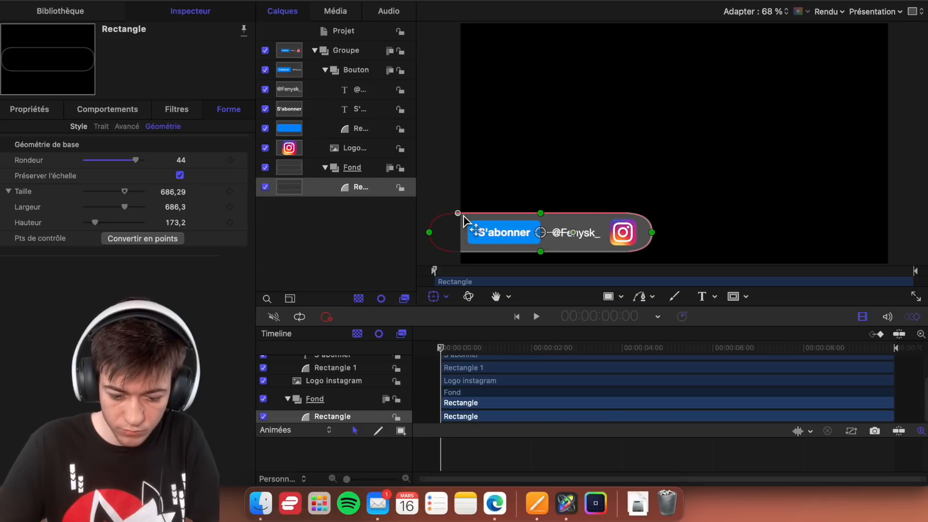
drag(458, 213, 410, 219)
click(184, 160)
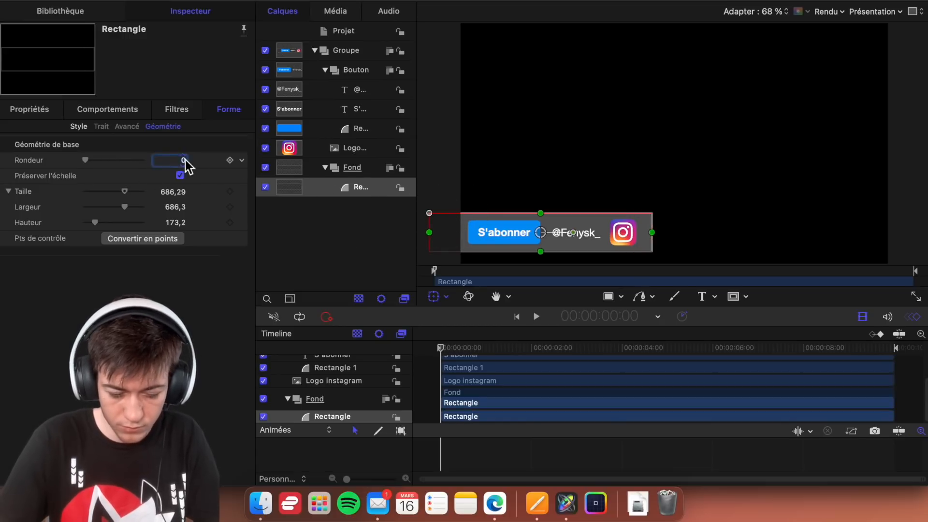
text(44)
key(Return)
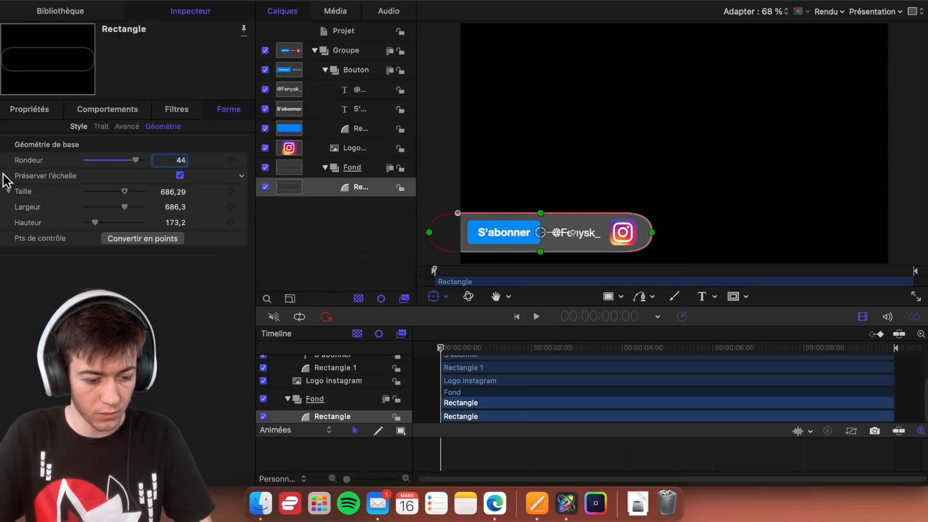
click(78, 127)
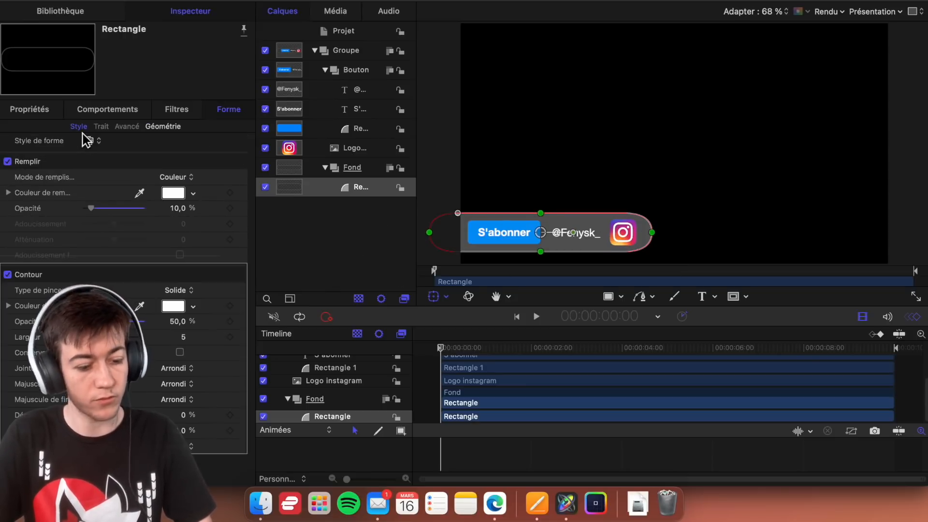
click(351, 262)
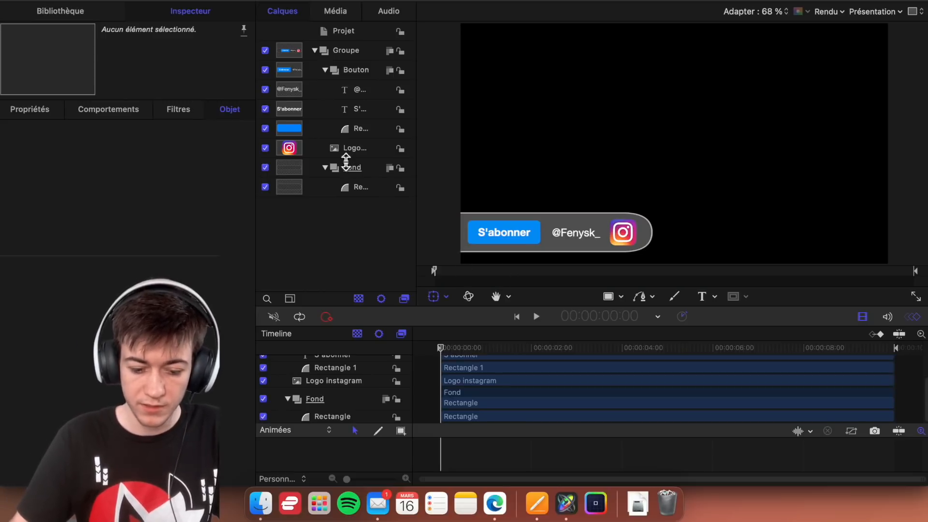
- Move the handle text slightly left, closer to the S'abonner button
click(365, 93)
drag(578, 237, 573, 238)
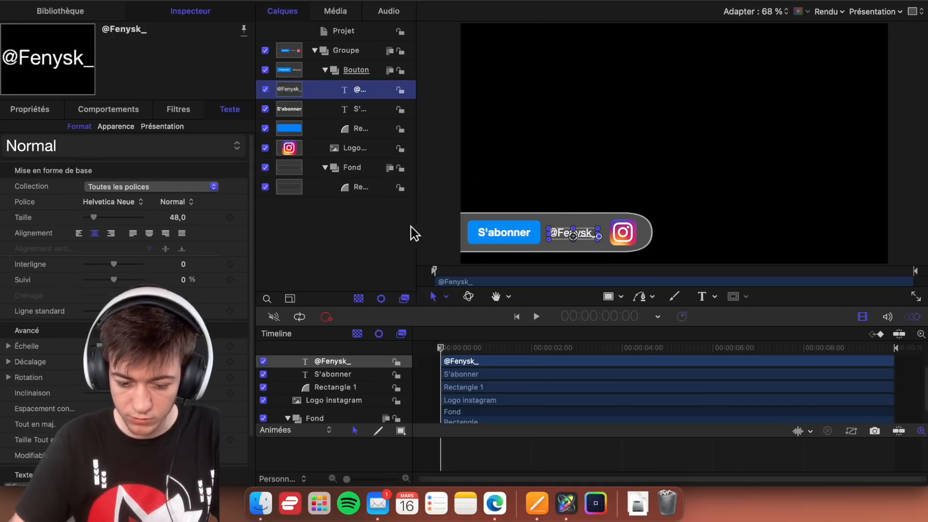
click(441, 237)
click(432, 177)
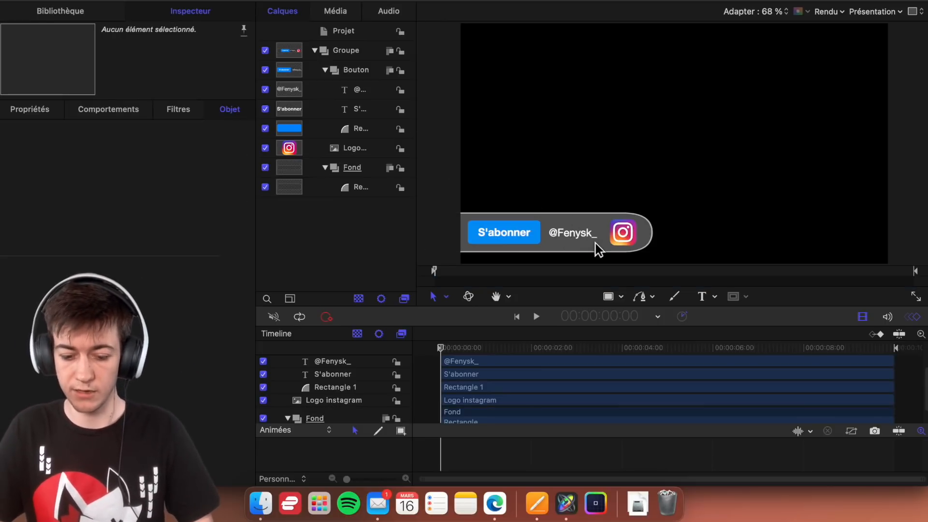
- Reduce the Fond rectangle's roundness to 32 and pull its right edge slightly inward towards the logo
click(361, 193)
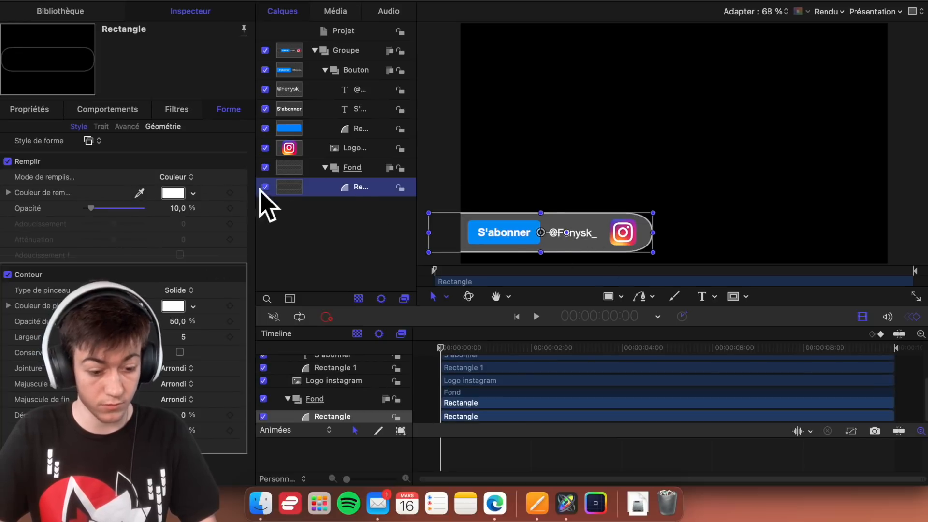
click(164, 127)
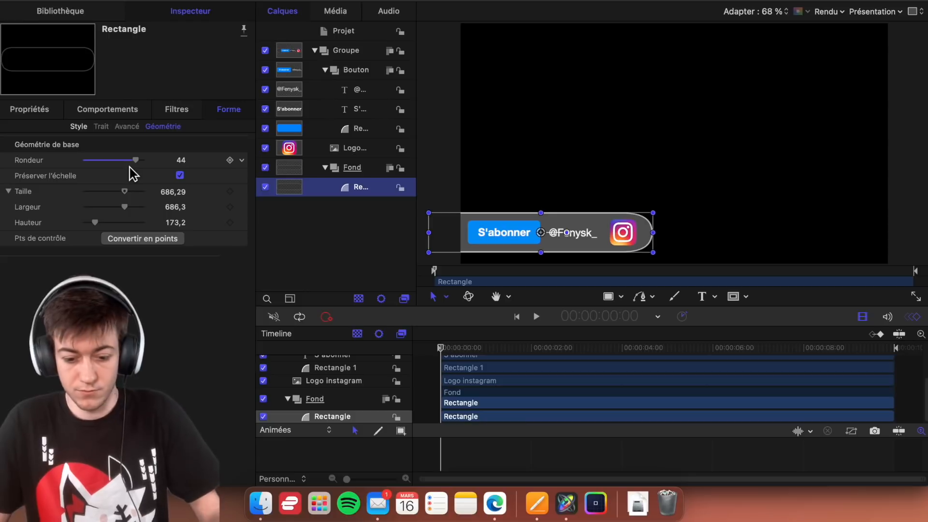
drag(142, 164, 127, 165)
drag(656, 238, 648, 238)
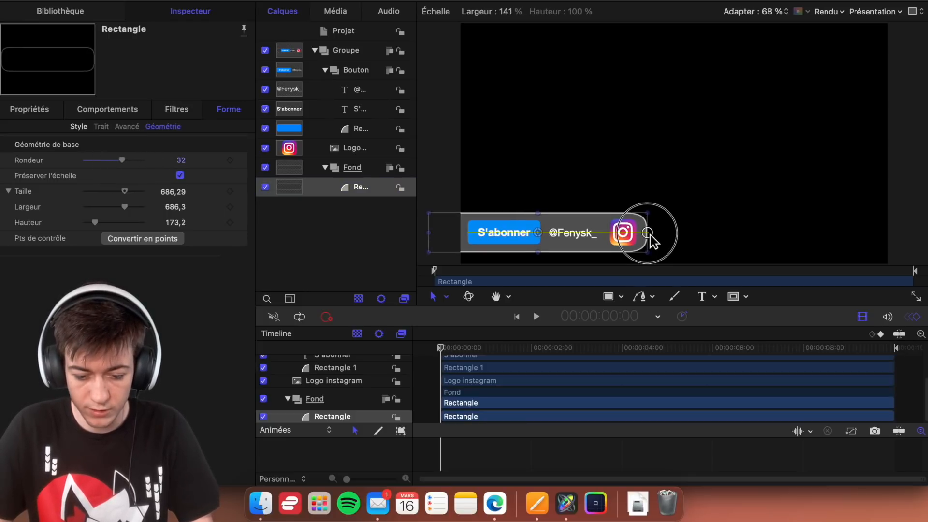
click(453, 160)
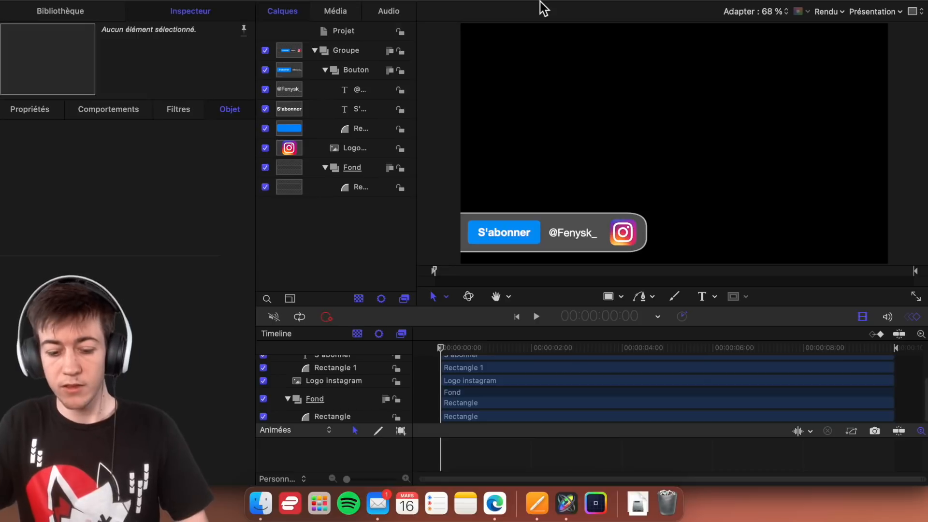
- Move the handle text layer out of the Bouton group to the top level of Groupe, and collapse Bouton
click(365, 129)
click(367, 93)
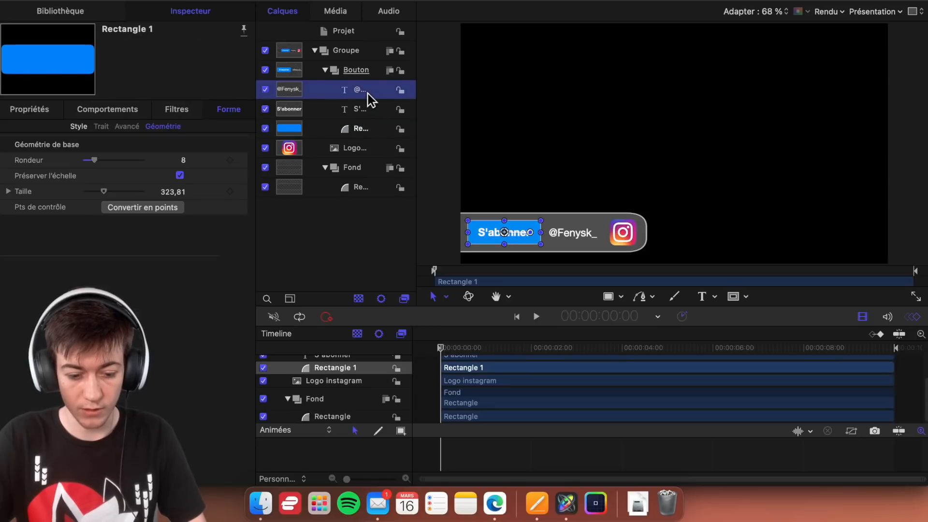
drag(372, 95, 348, 70)
click(330, 91)
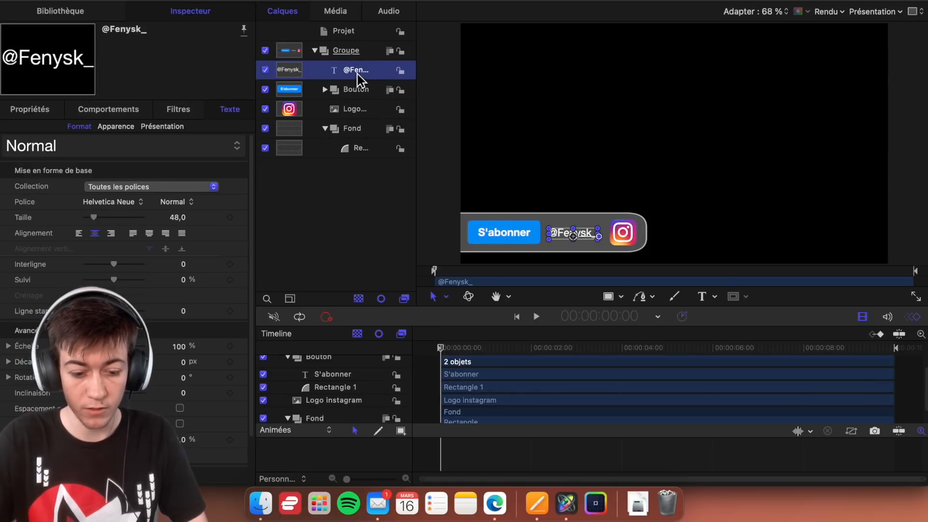
- Rename the handle text layer as Pseudo
text(@Pseudo)
key(Return)
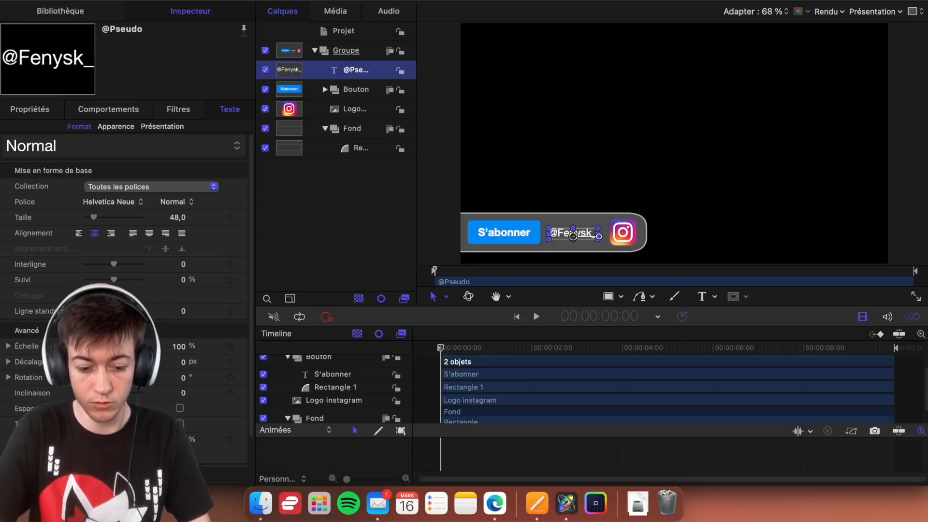
double_click(357, 70)
text(Pseudo)
key(Return)
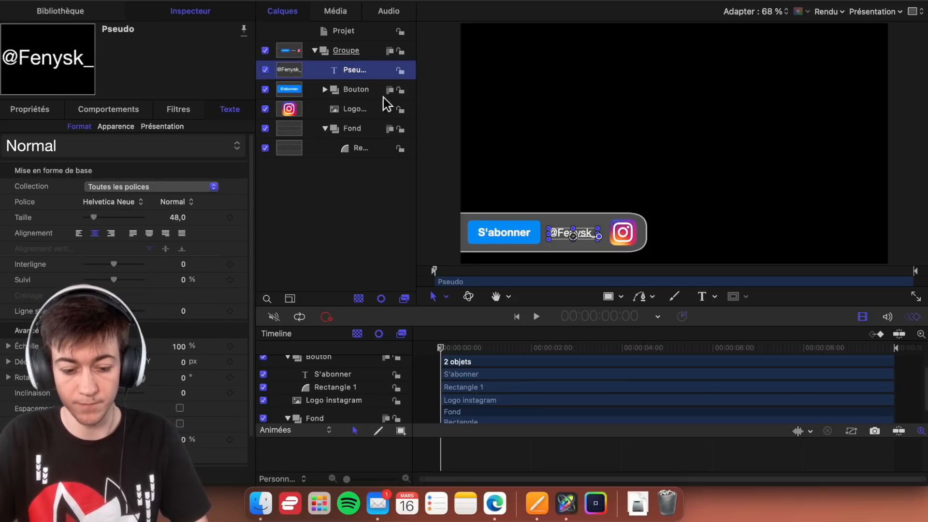
click(436, 118)
- Move Groupe out of the frame to X position -846.6 px and add a position keyframe at the project start
click(349, 51)
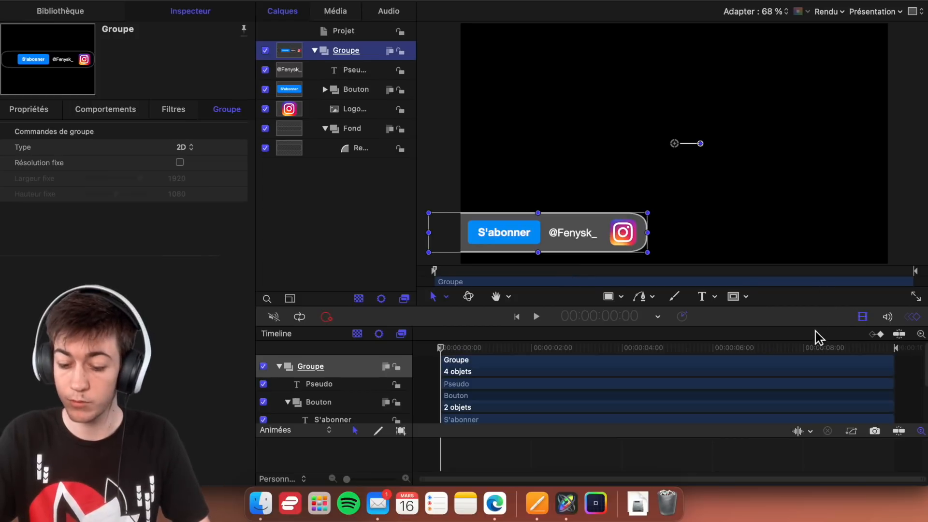
drag(816, 333, 812, 308)
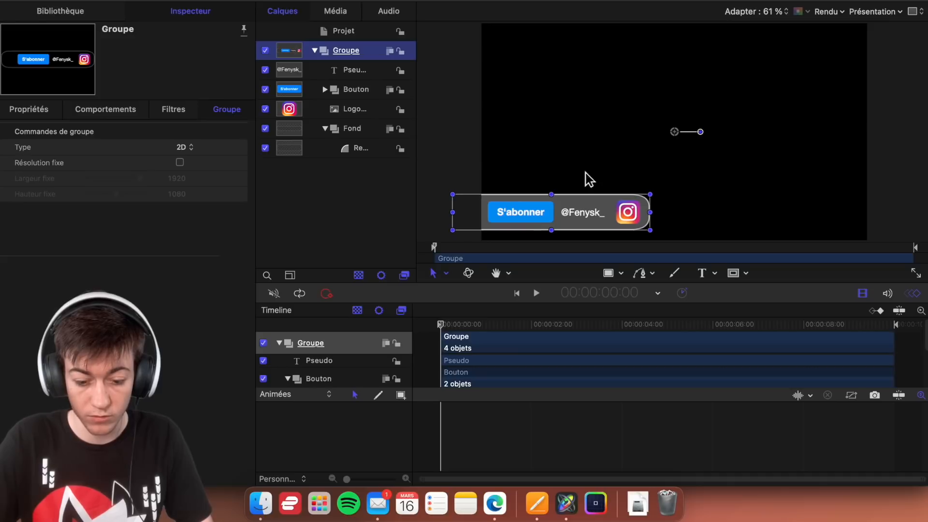
click(37, 109)
drag(129, 148, 122, 148)
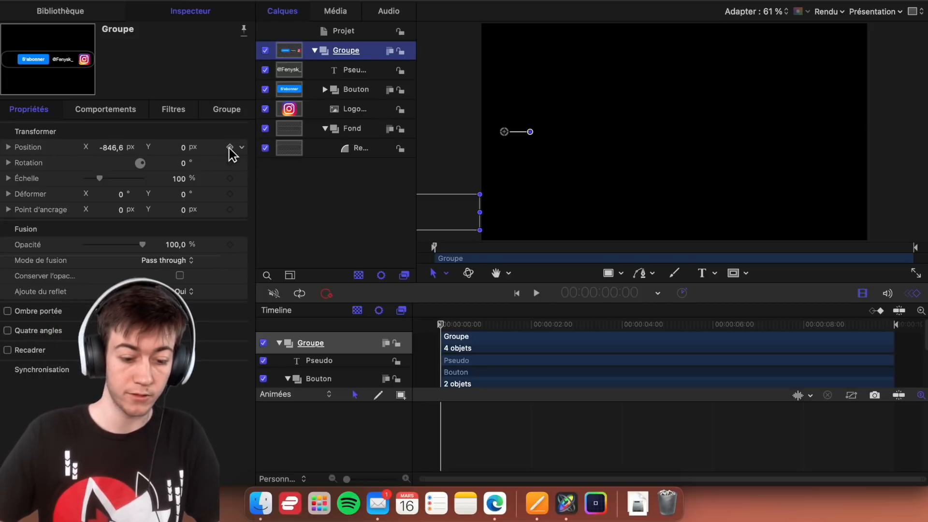
click(229, 147)
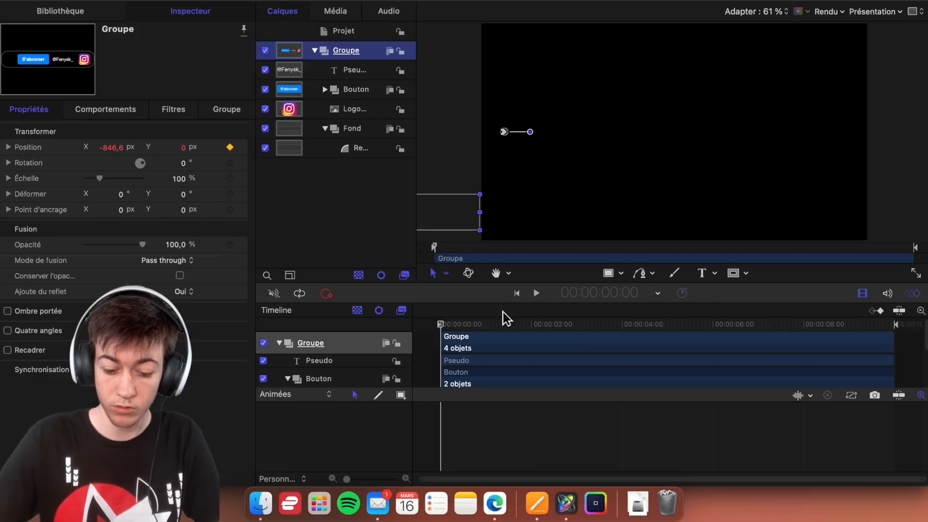
drag(448, 330, 261, 252)
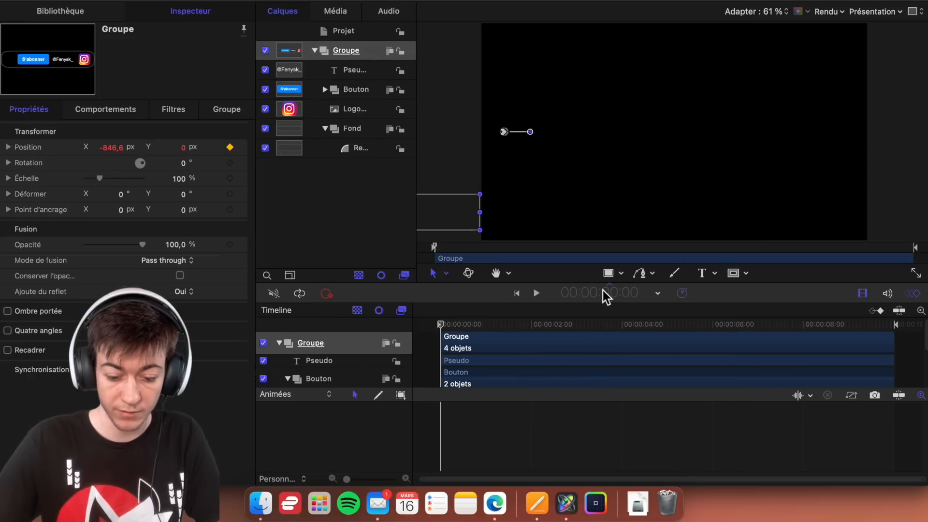
- At 1 second, bring Groupe back into frame by setting its X position to -0.7 px, and play the slide-in
key(space)
key(space)
drag(489, 327, 489, 326)
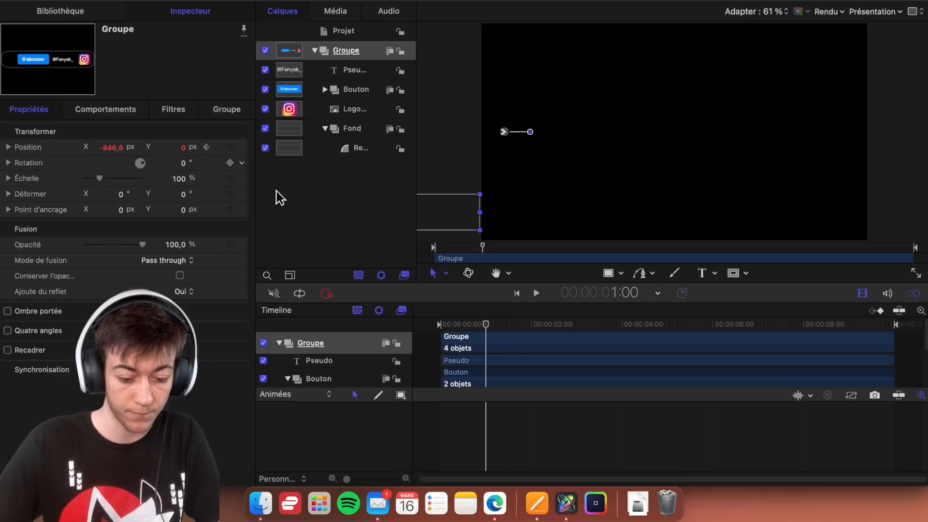
mouse_move(115, 149)
mouse_down()
mouse_move(212, 150)
mouse_move(114, 151)
mouse_up()
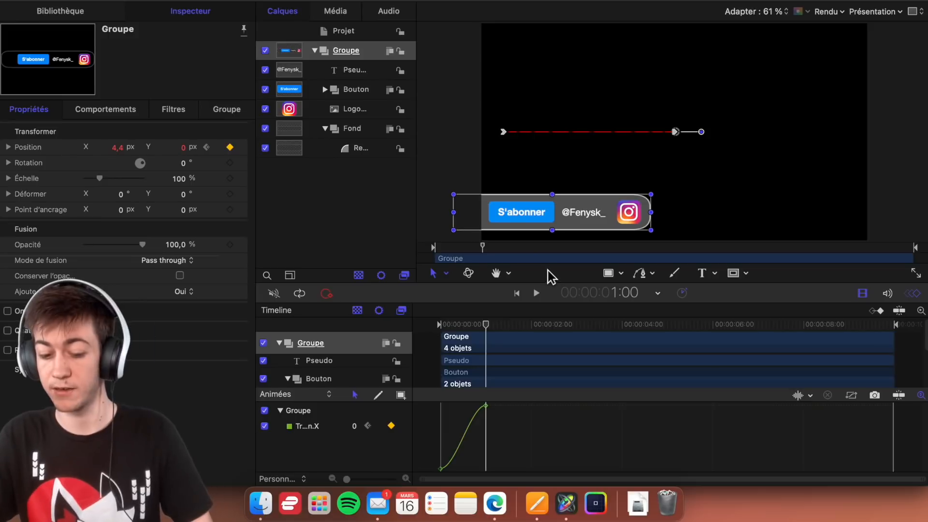
drag(124, 150, 116, 149)
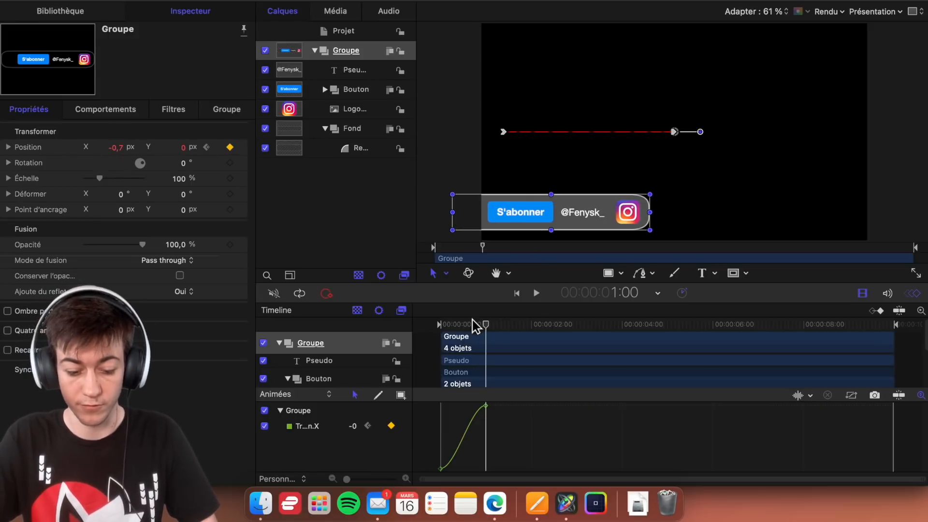
drag(488, 324, 376, 318)
key(space)
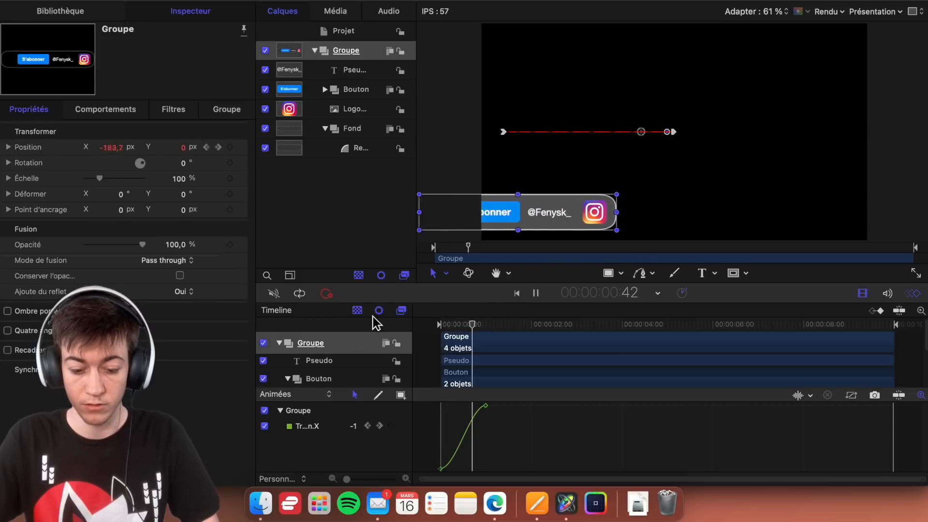
key(space)
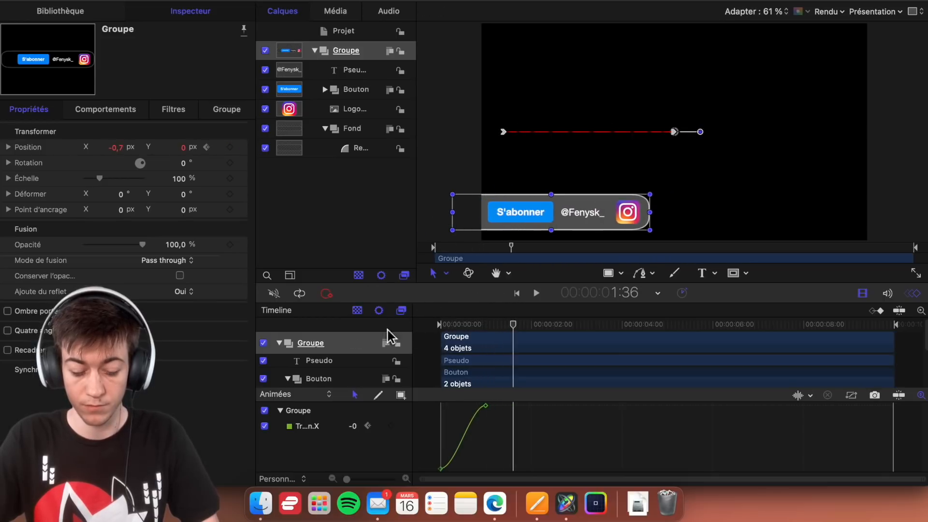
- Try Logarithmique interpolation on the first keyframe of Groupe's X position curve, preview it, and undo it
right_click(440, 469)
mouse_move(475, 434)
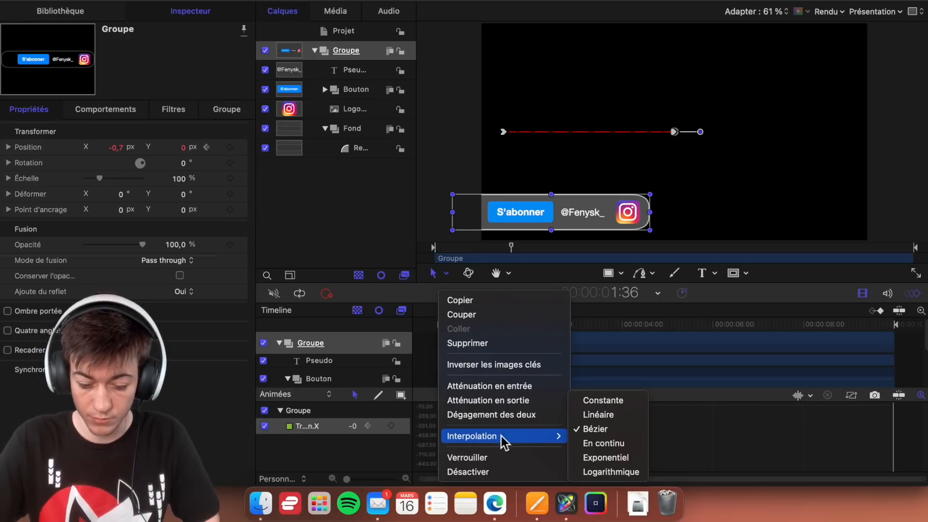
click(611, 472)
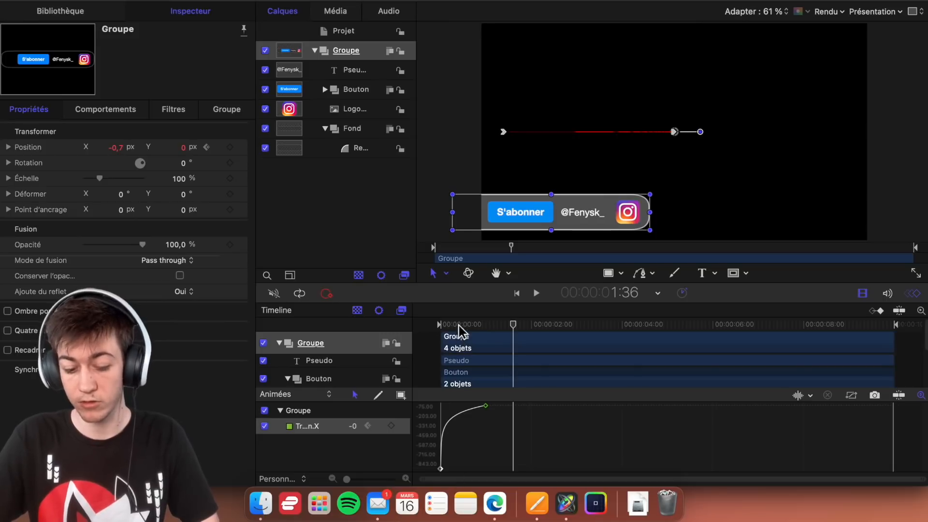
drag(458, 321, 420, 334)
key(space)
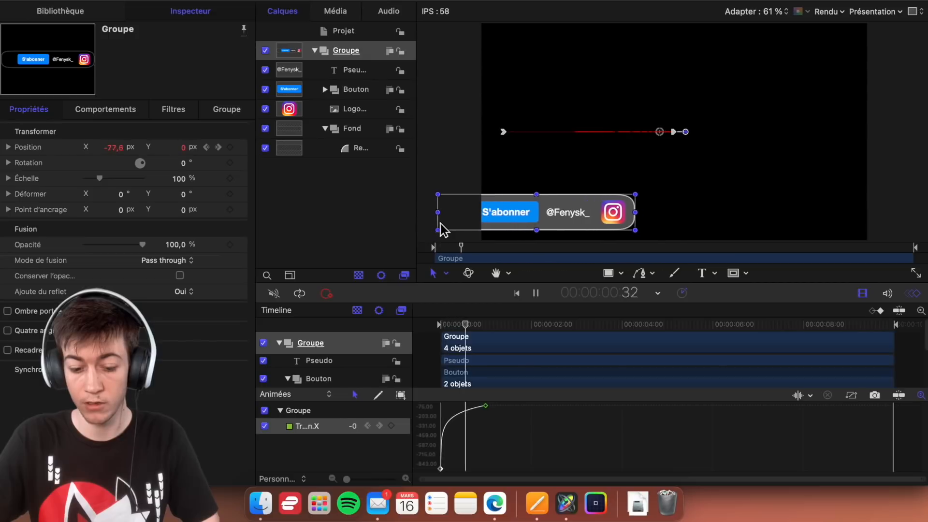
key(space)
key(super+z)
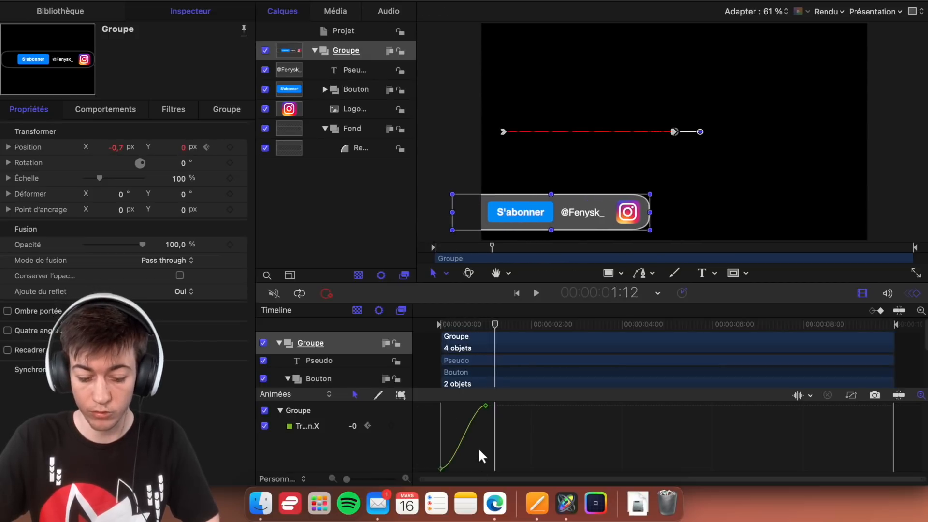
- Reshape Groupe's X position curve with the Bézier handles of both keyframes for a fast start and soft arrival
click(445, 467)
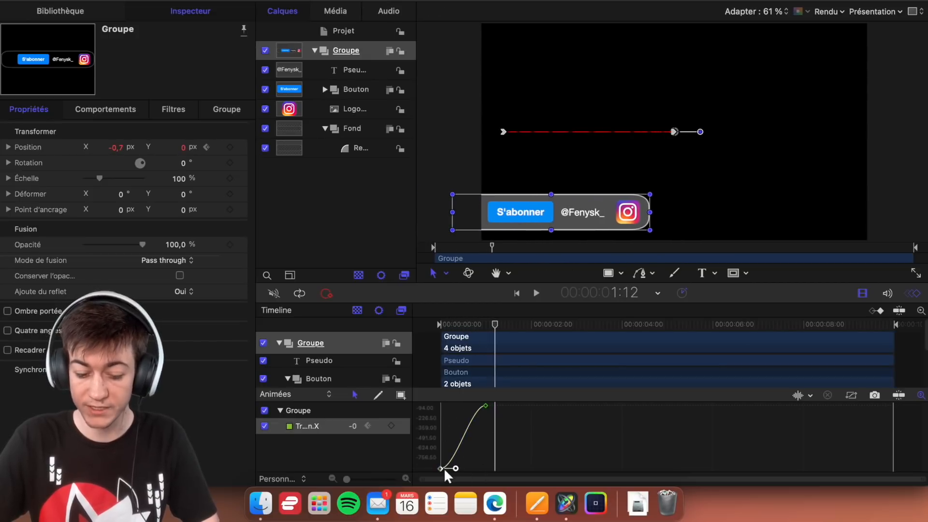
drag(456, 468, 450, 445)
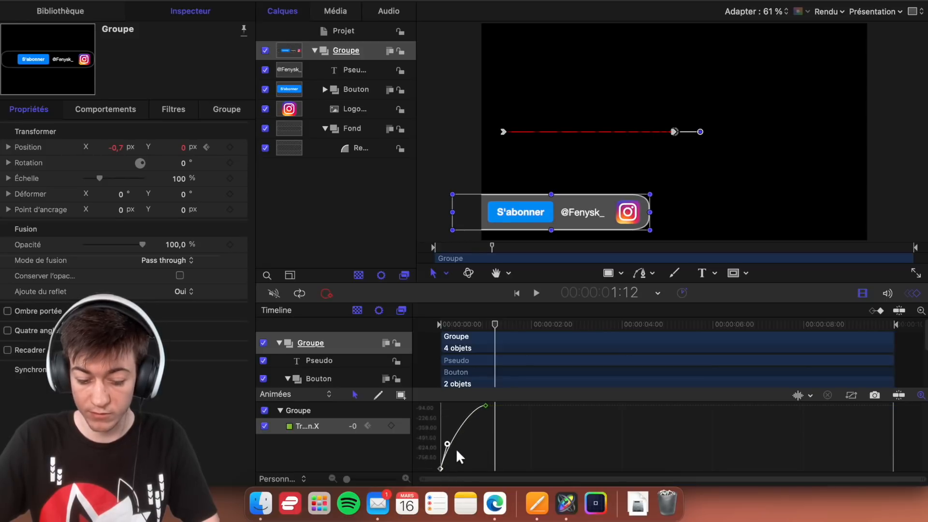
click(486, 406)
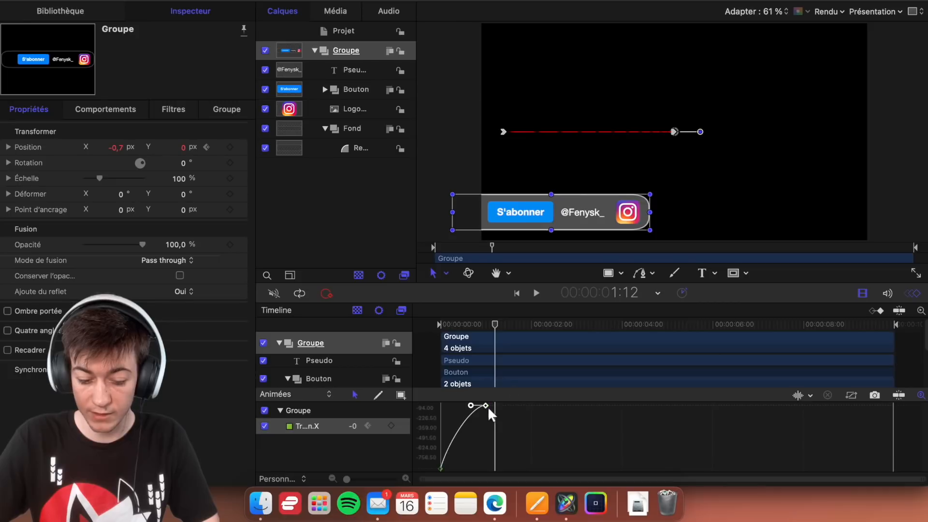
drag(474, 405, 460, 408)
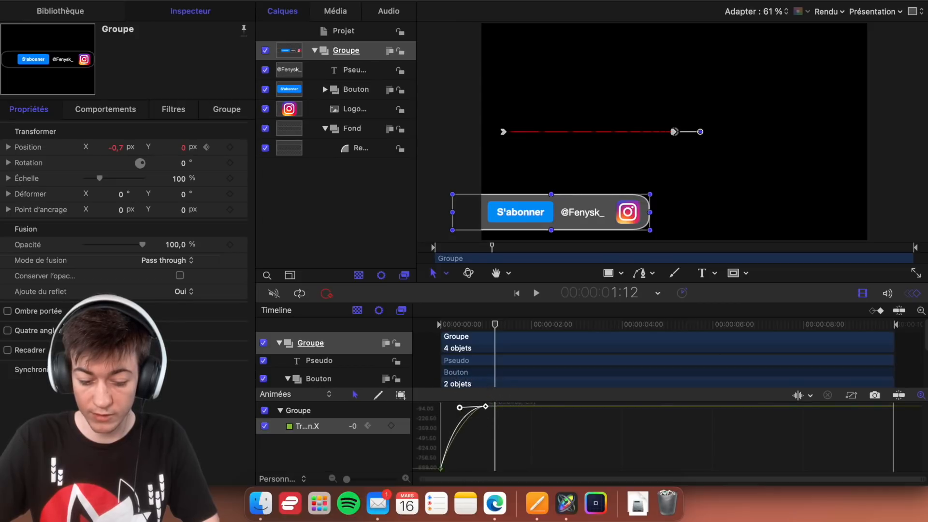
drag(486, 406, 486, 405)
key(super+z)
scroll(498, 416, up, 1)
right_click(511, 428)
click(496, 412)
drag(486, 405, 505, 407)
key(super+z)
click(485, 410)
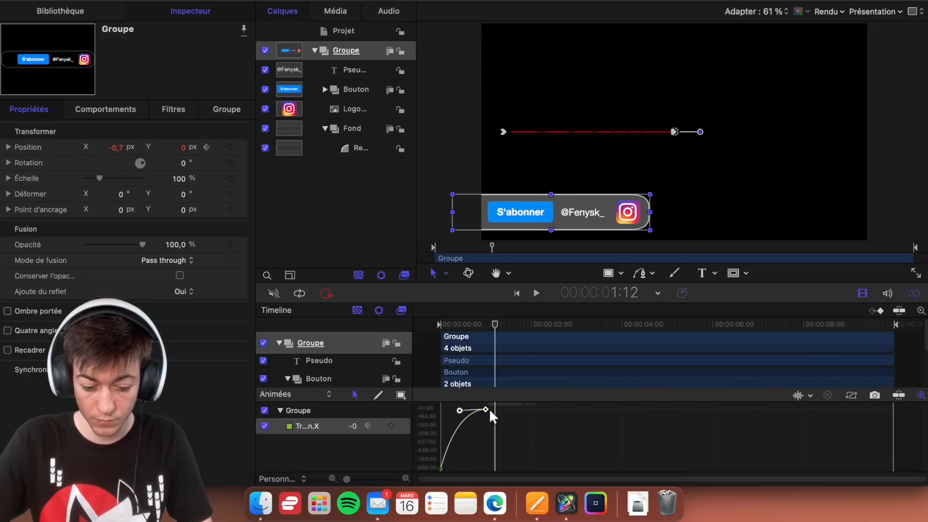
right_click(486, 410)
click(477, 415)
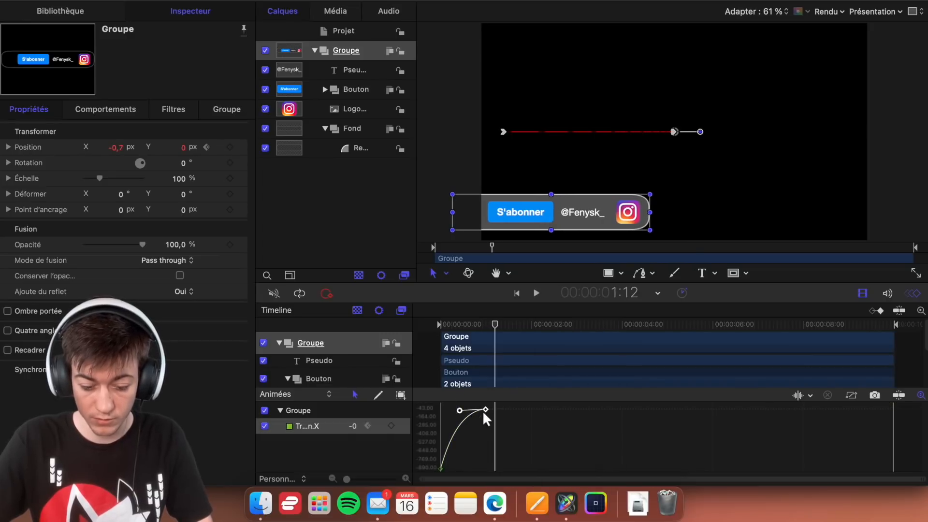
click(496, 419)
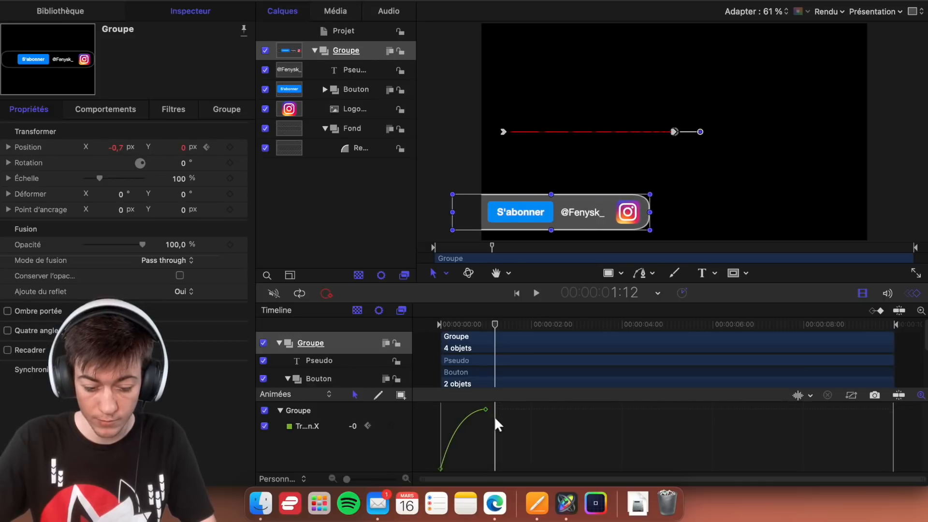
- Move the arrival keyframe of Groupe's X position curve to 1 second 30 frames and switch the time display to frames
click(485, 409)
drag(489, 410, 508, 410)
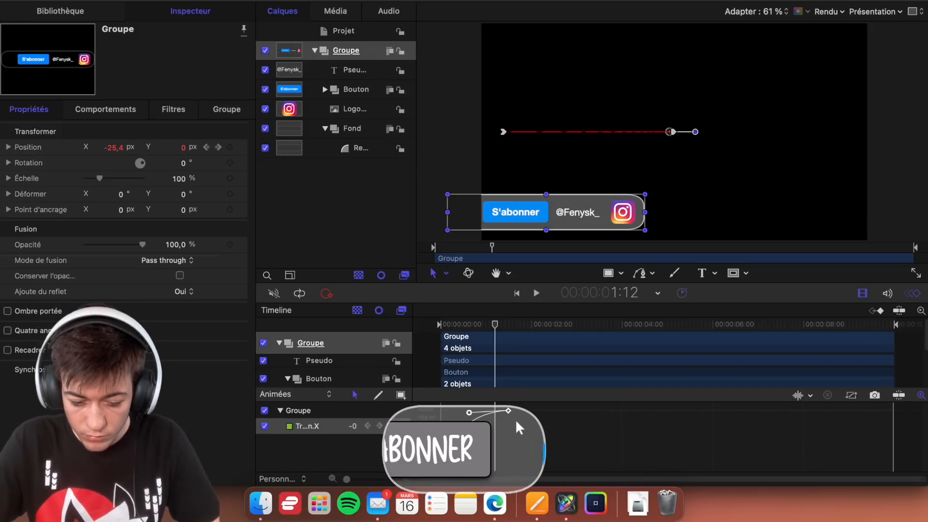
drag(495, 323, 512, 329)
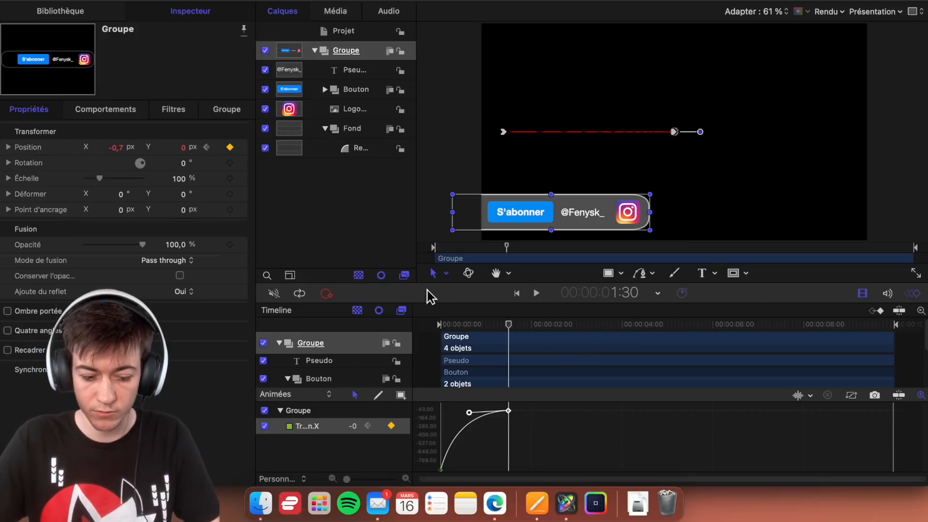
click(661, 295)
click(678, 310)
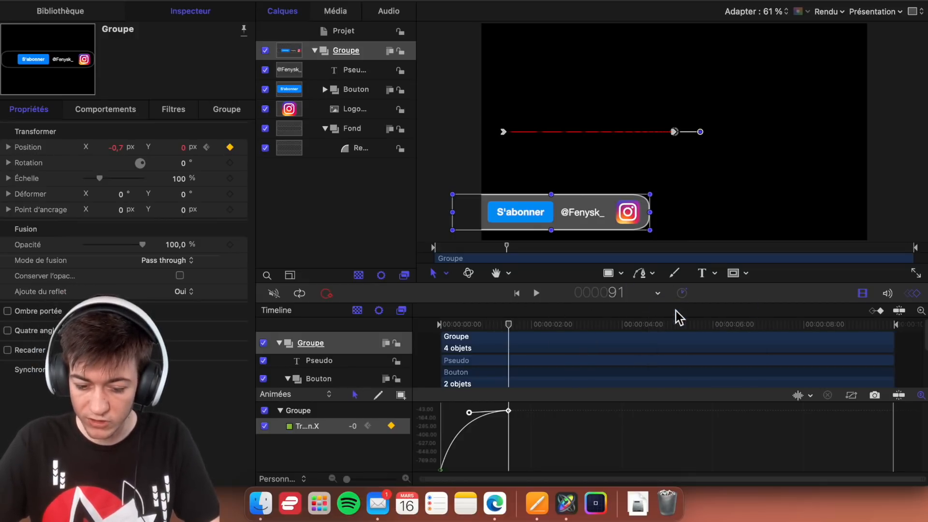
- Return to the first frame, deselect Groupe, and play the slide-in animation to check it
drag(503, 328, 441, 332)
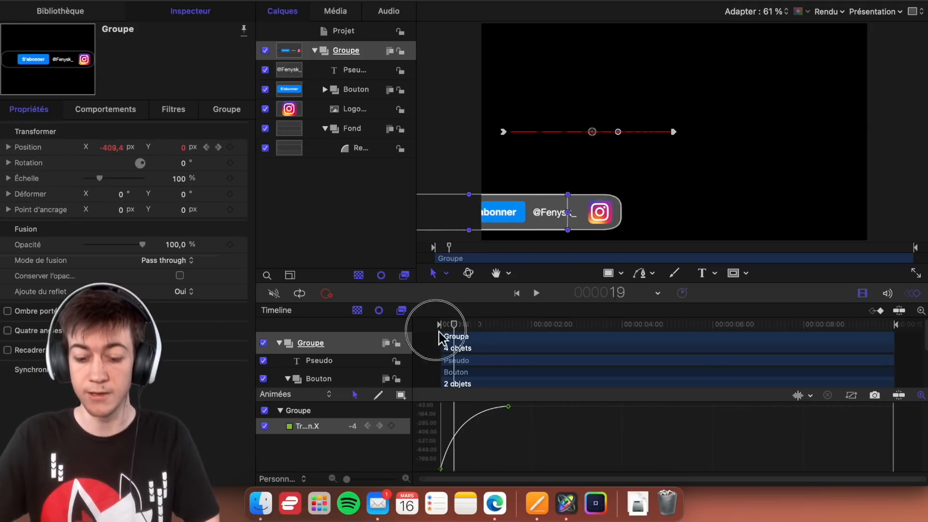
click(391, 216)
click(438, 183)
key(space)
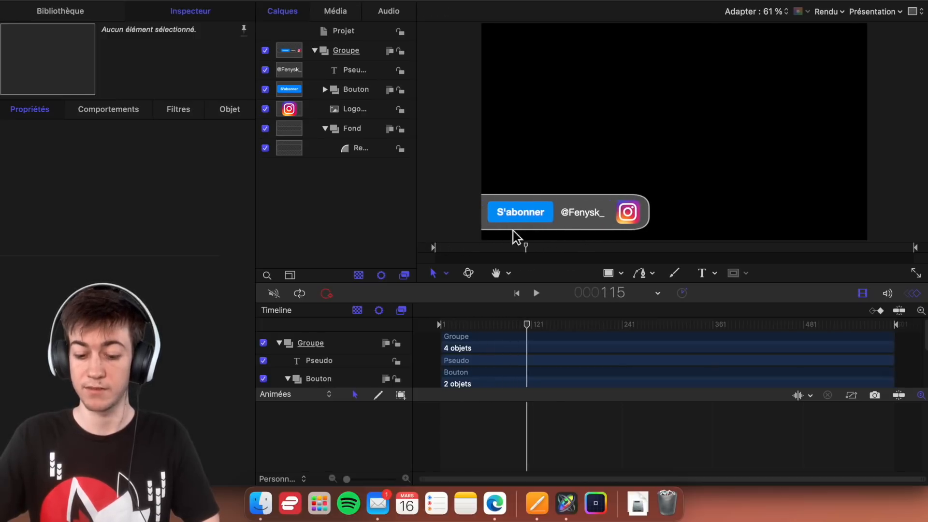
key(space)
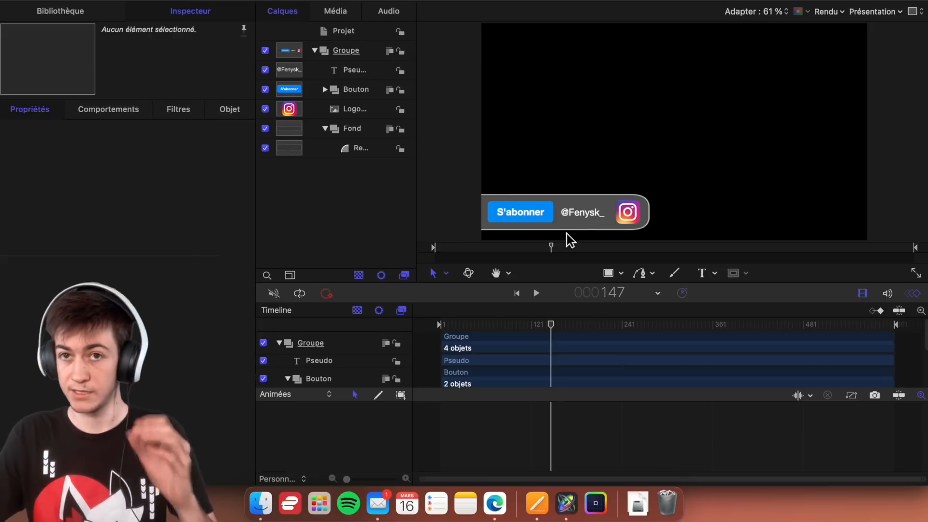
key(space)
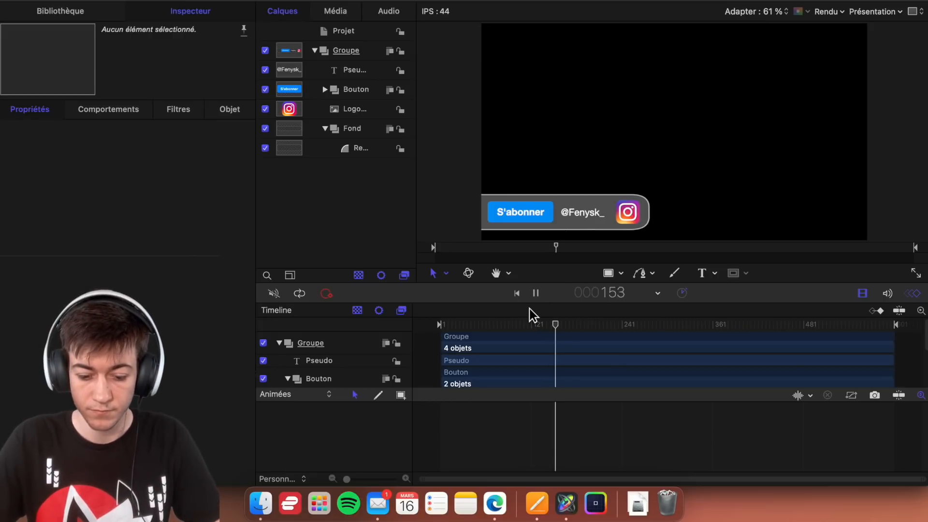
key(space)
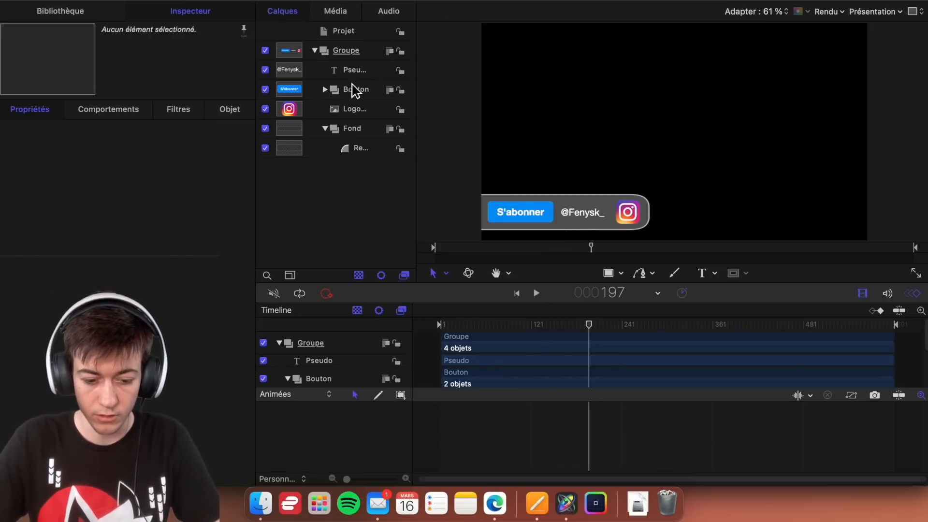
- Reshape the start of Groupe's X position curve to be gentler using the first keyframe's Bézier handle, and play the slide-in
click(369, 51)
click(442, 468)
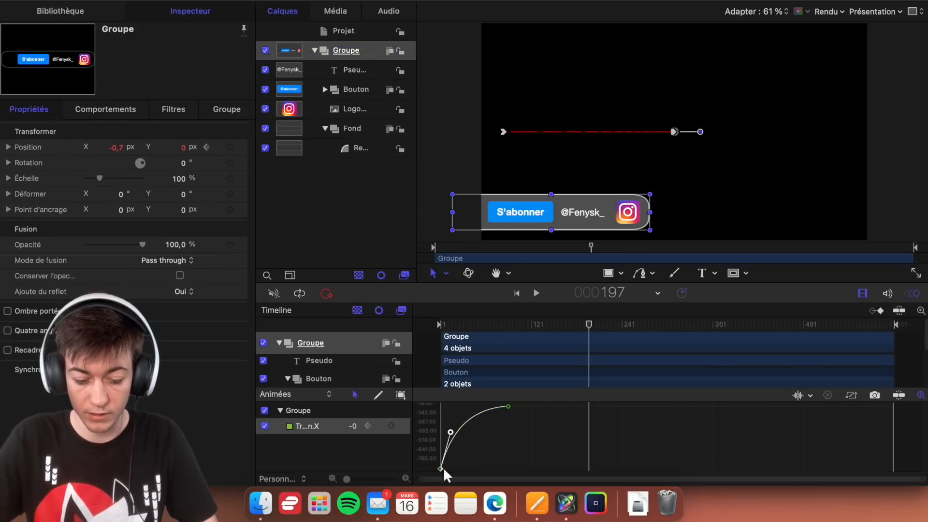
mouse_move(451, 432)
mouse_down()
mouse_move(465, 425)
mouse_move(458, 437)
mouse_up()
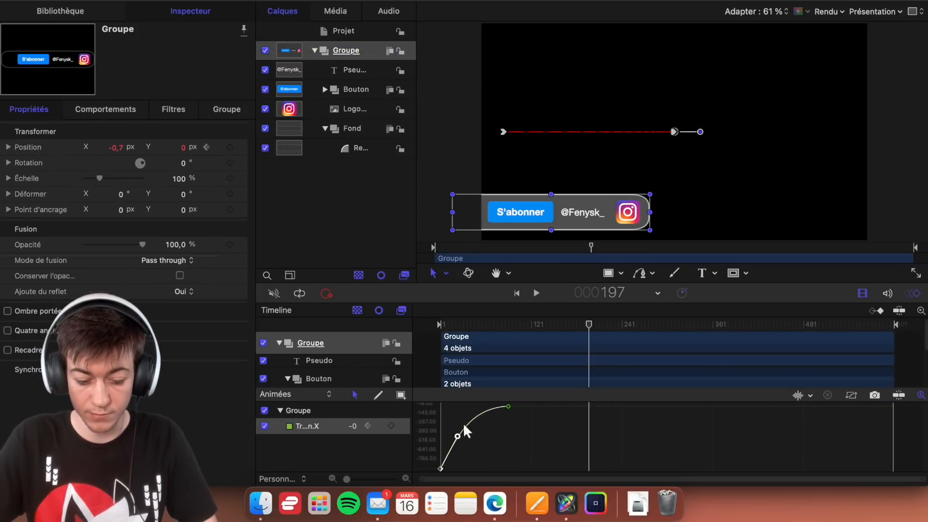
key(space)
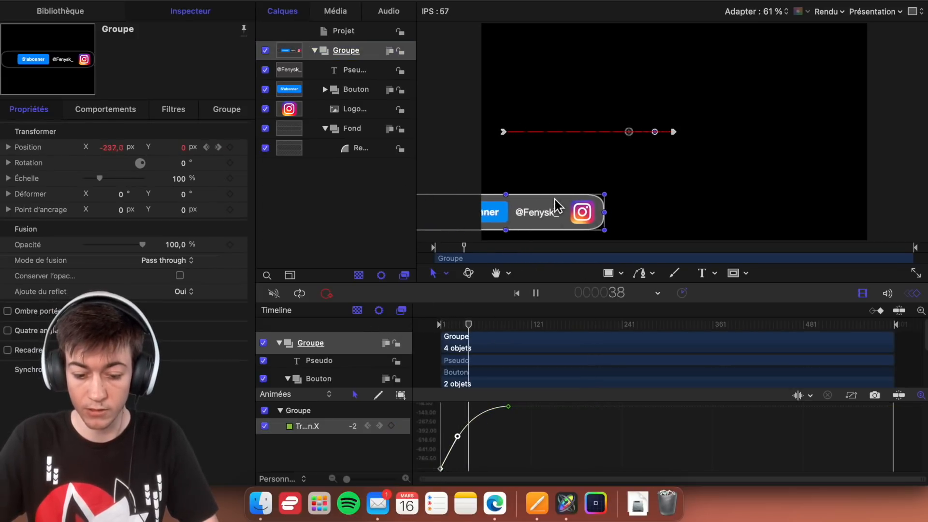
key(space)
click(439, 158)
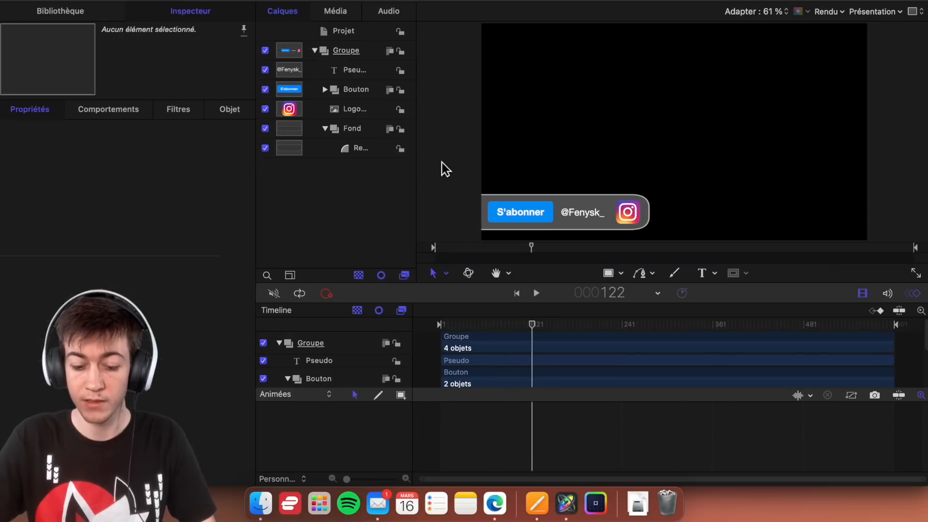
key(space)
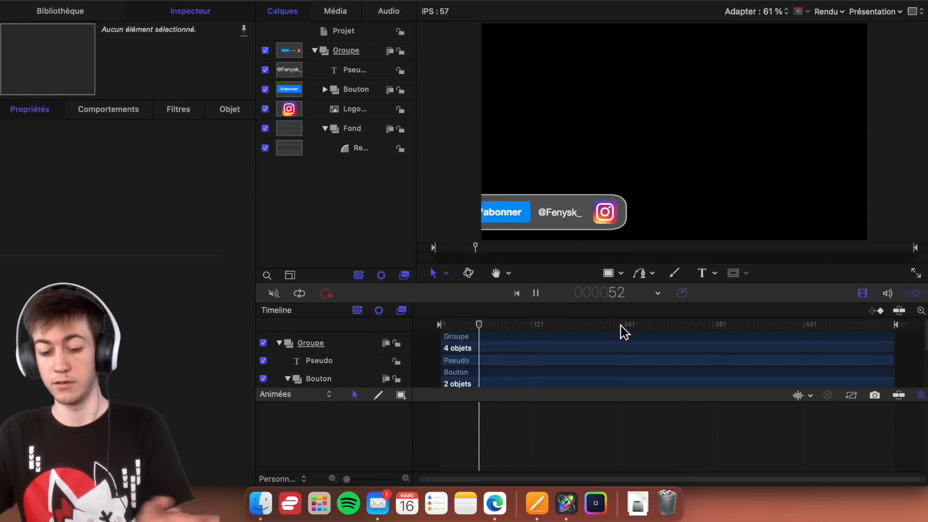
key(space)
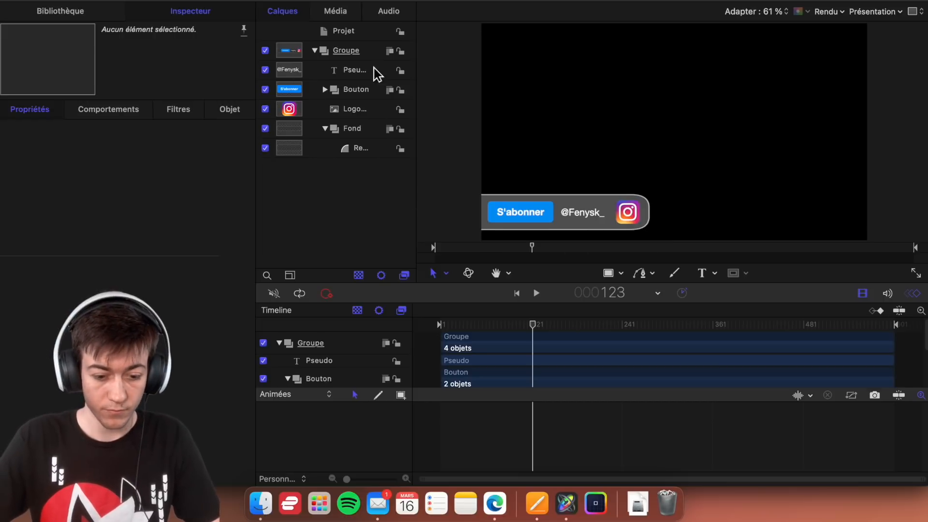
- Collapse Groupe and create a new group above it at project level
double_click(341, 53)
click(316, 51)
click(356, 124)
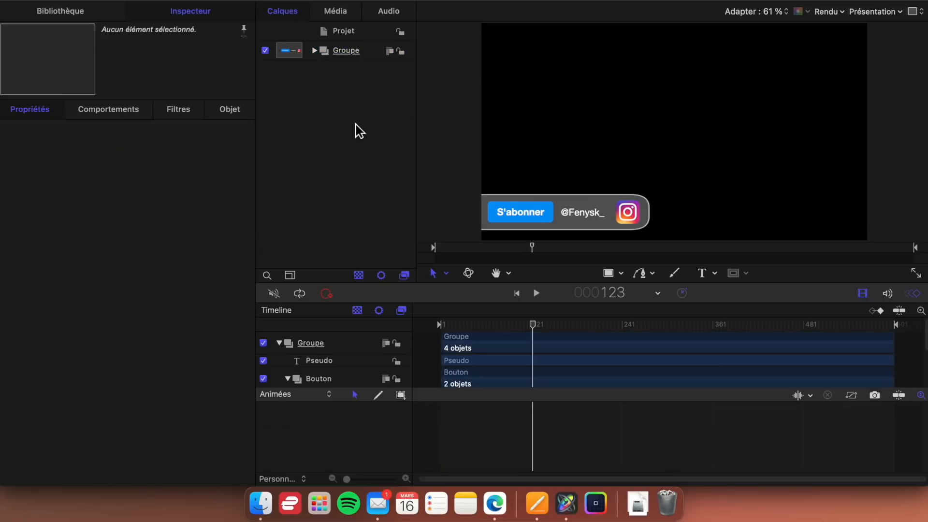
click(362, 33)
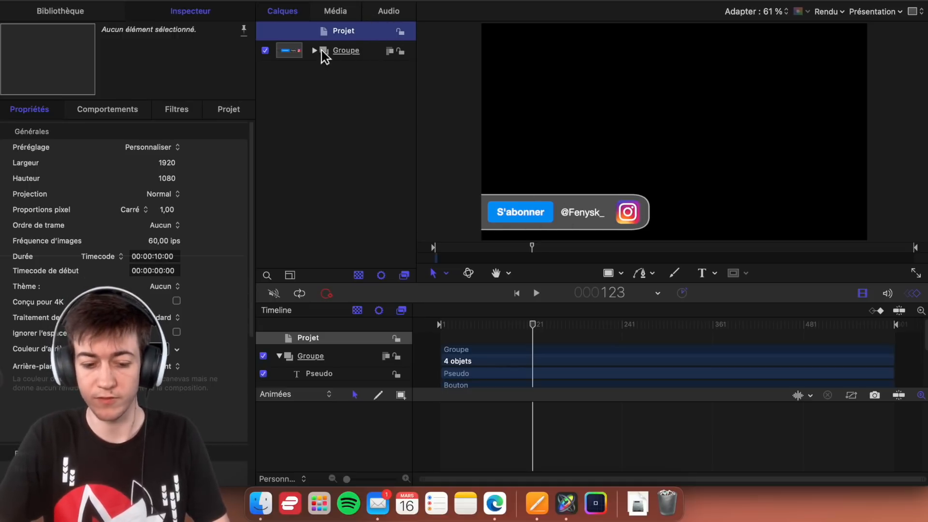
right_click(376, 88)
click(379, 90)
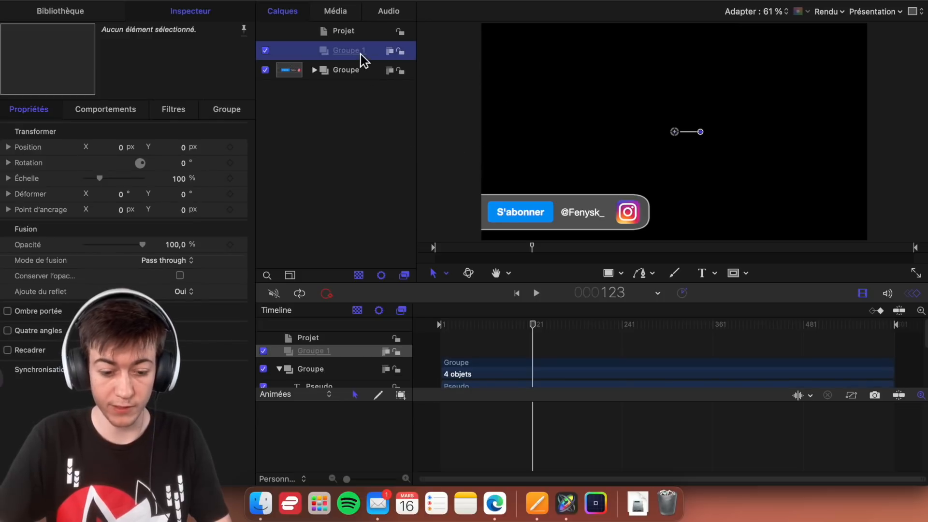
- Rename the new group as Curseur
double_click(359, 51)
text(Curseur)
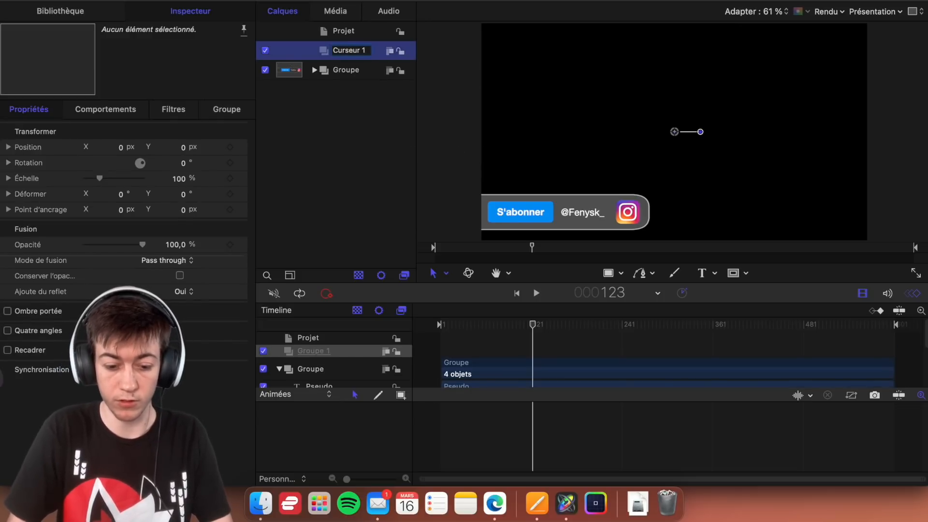
key(BackSpace)
key(BackSpace)
key(Return)
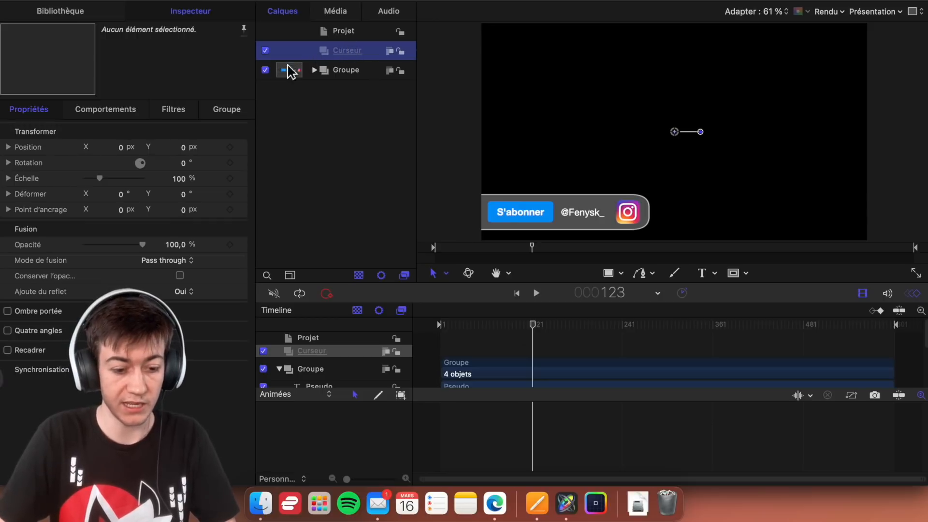
- Add the Arrow Cursor shape from the library's Formes category between the Curseur group and Groupe in the layer list
click(72, 18)
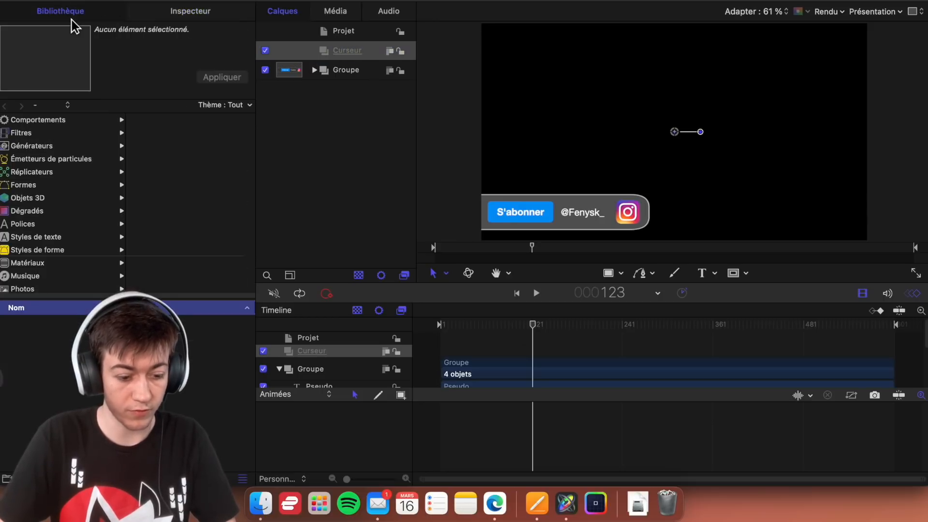
scroll(67, 268, down, 3)
scroll(68, 257, up, 3)
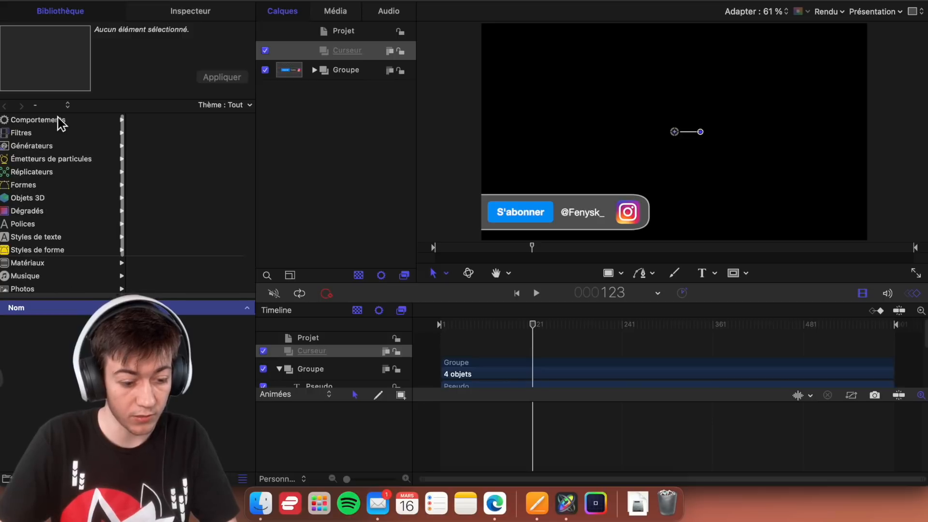
click(58, 145)
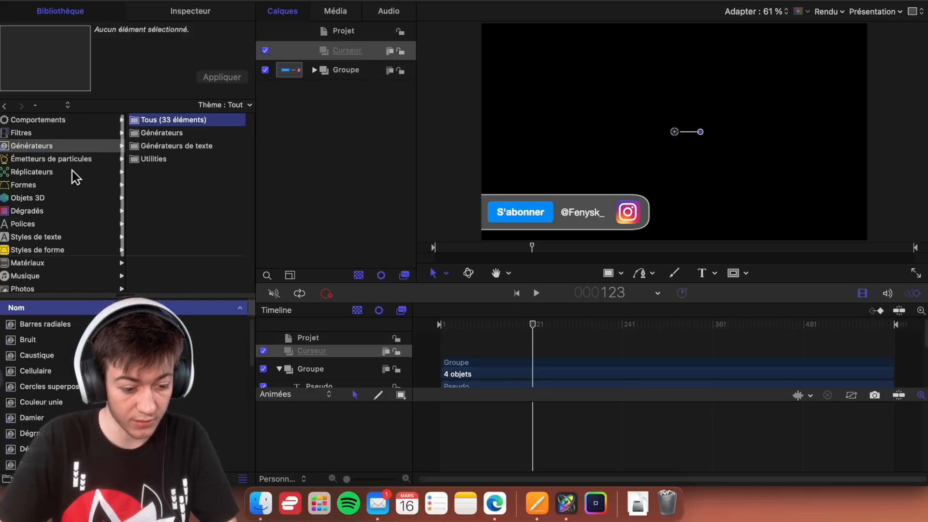
scroll(54, 166, down, 1)
click(29, 169)
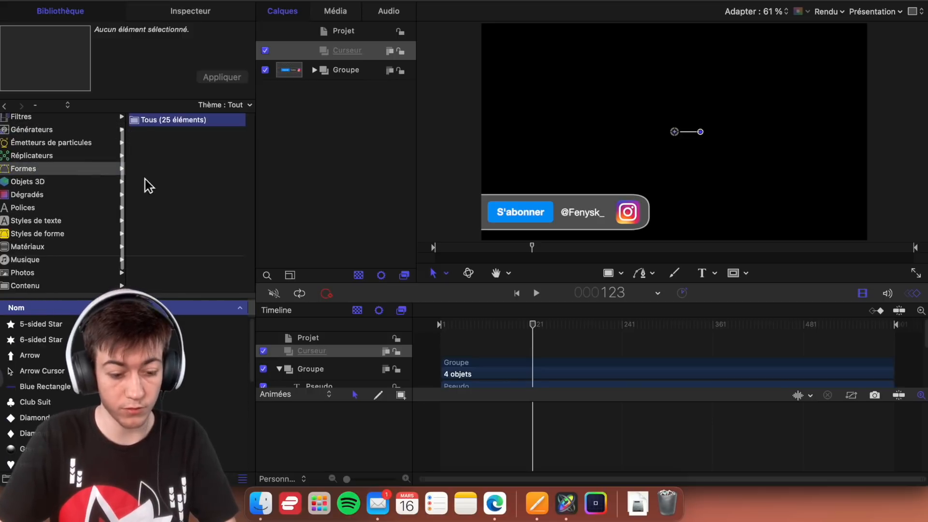
scroll(48, 387, up, 10)
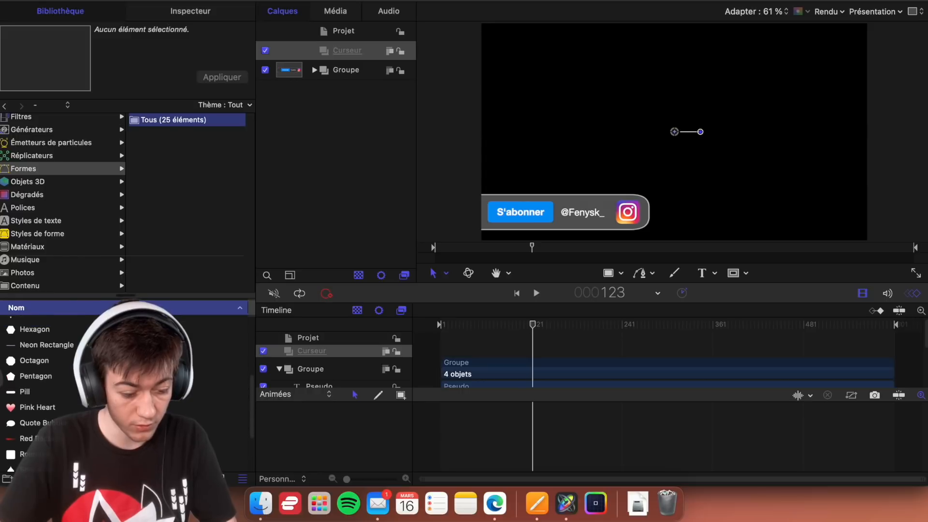
scroll(49, 392, down, 5)
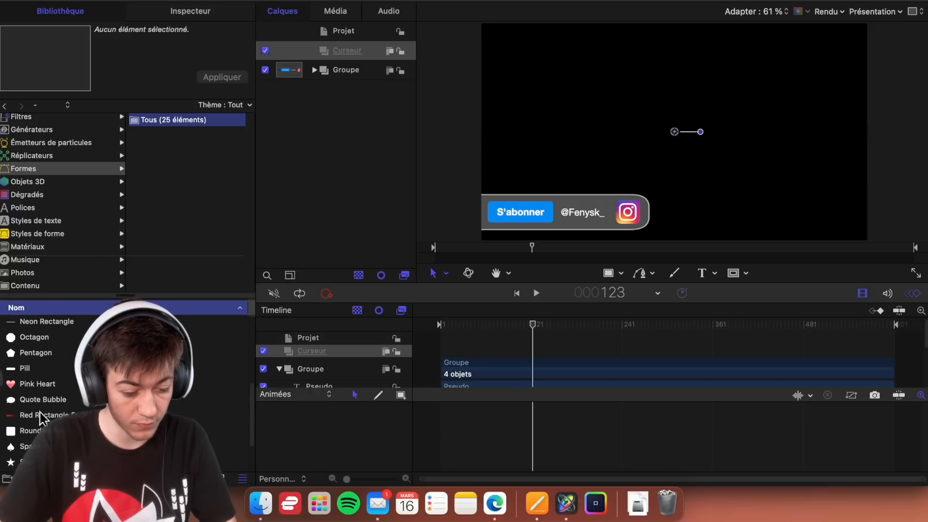
scroll(51, 389, up, 5)
click(54, 378)
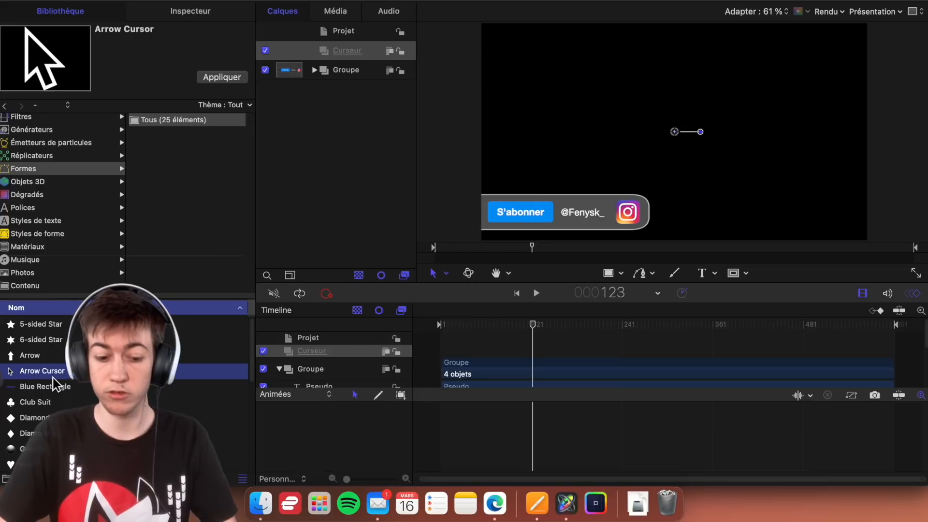
drag(53, 377, 377, 57)
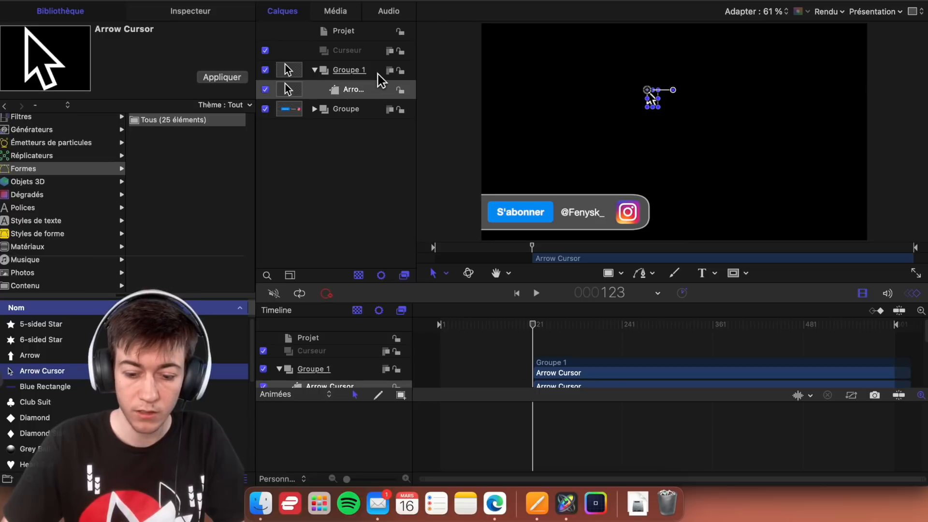
- Collapse Groupe 1, shift it to start at frame 1, and extend it to the end of the project
click(378, 74)
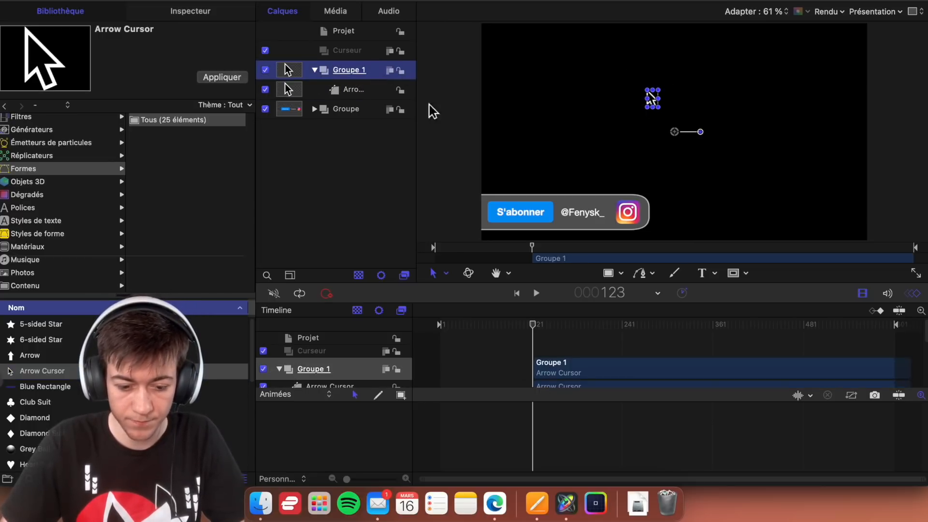
click(314, 70)
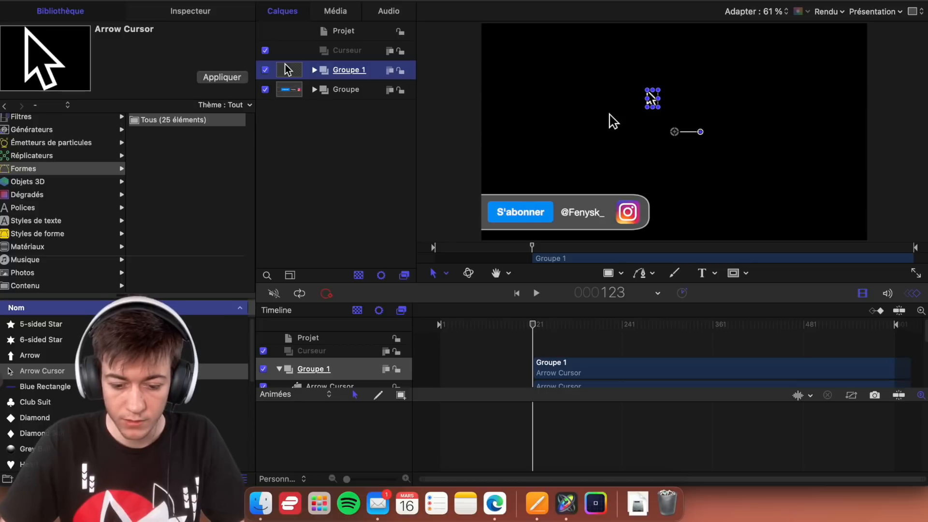
drag(678, 138, 657, 303)
scroll(575, 347, down, 1)
scroll(575, 346, down, 2)
scroll(574, 349, up, 3)
scroll(559, 352, down, 1)
click(556, 352)
drag(556, 351, 440, 325)
scroll(464, 346, down, 2)
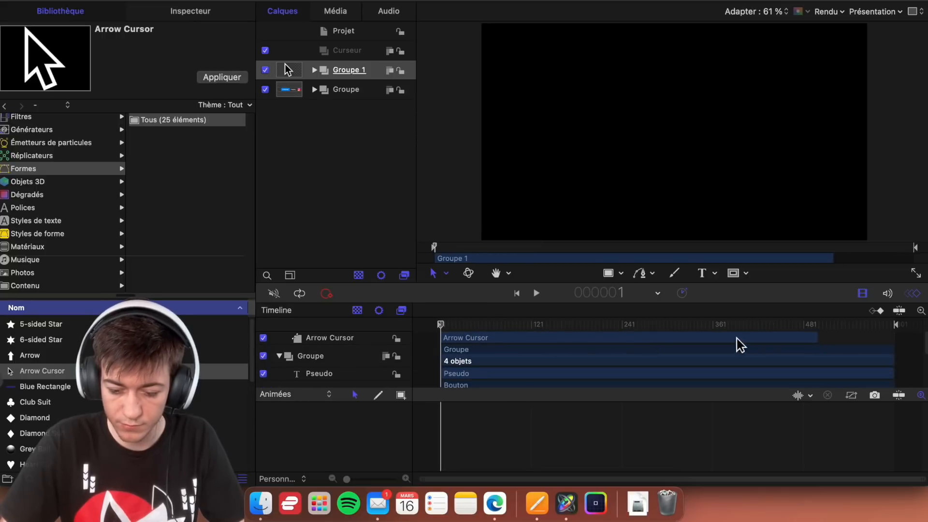
scroll(787, 363, up, 3)
drag(819, 373, 897, 370)
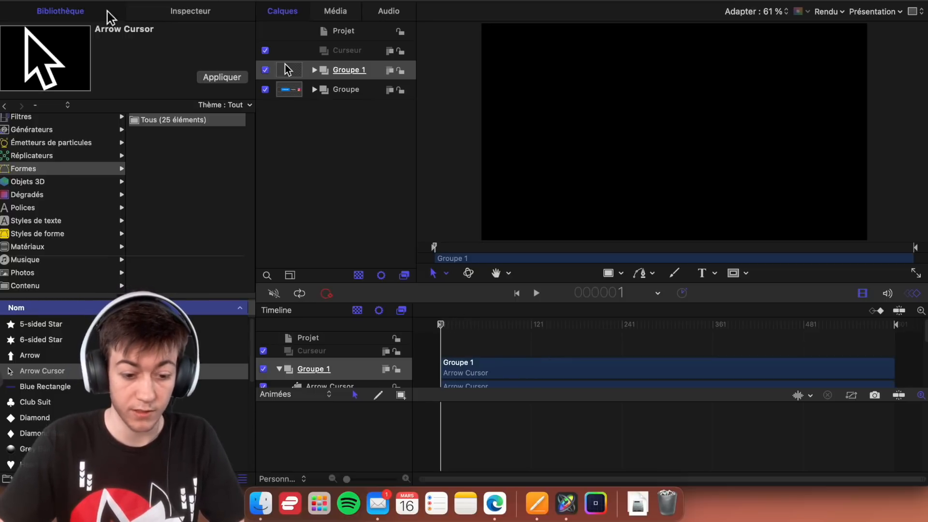
- Keyframe Groupe 1's position at frame 1 and again at frame 100, keeping the cursor below the frame
click(164, 14)
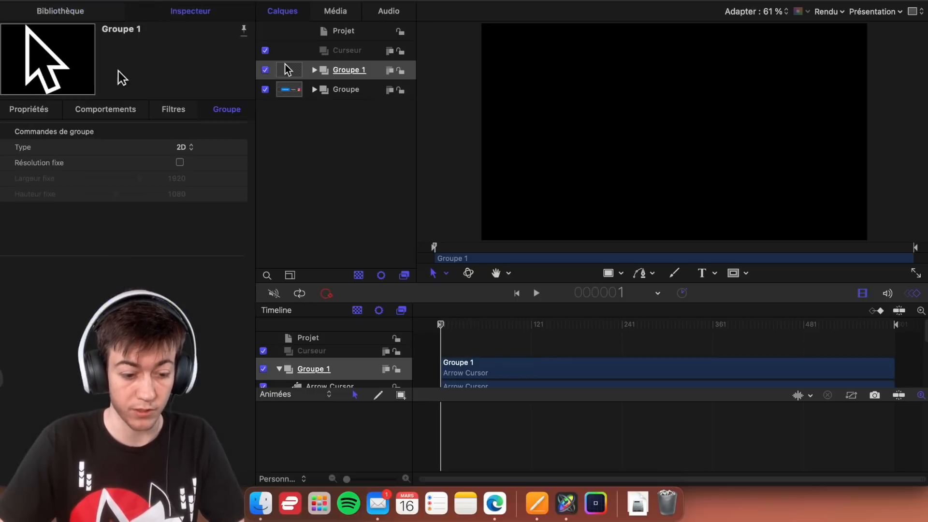
click(16, 119)
click(234, 151)
mouse_move(437, 328)
mouse_down()
mouse_move(524, 335)
mouse_move(515, 335)
mouse_up()
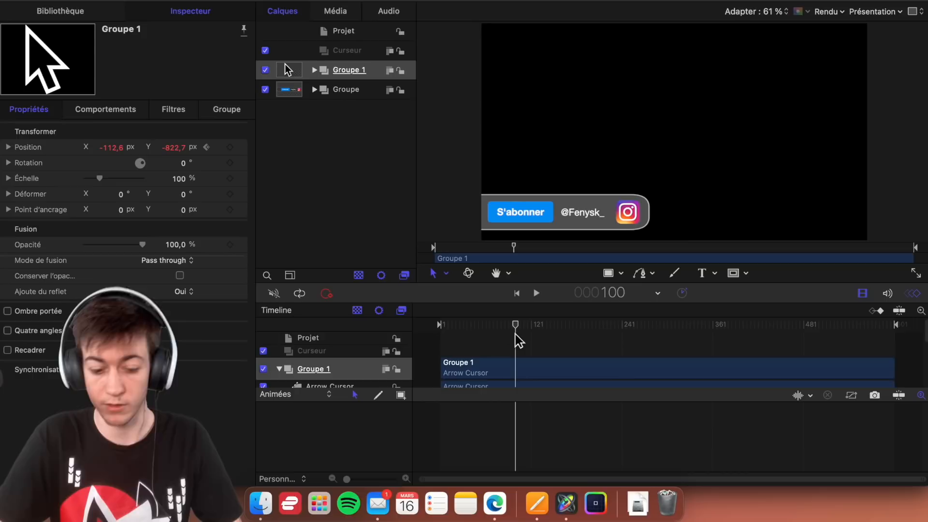
click(231, 147)
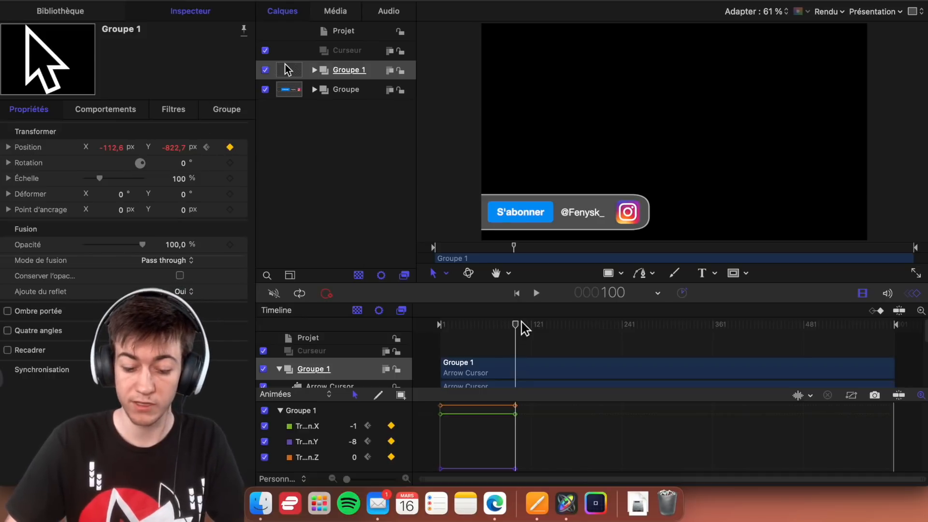
- Switch the time display to timecode and add a position keyframe to Groupe 1 at 2:30
click(666, 294)
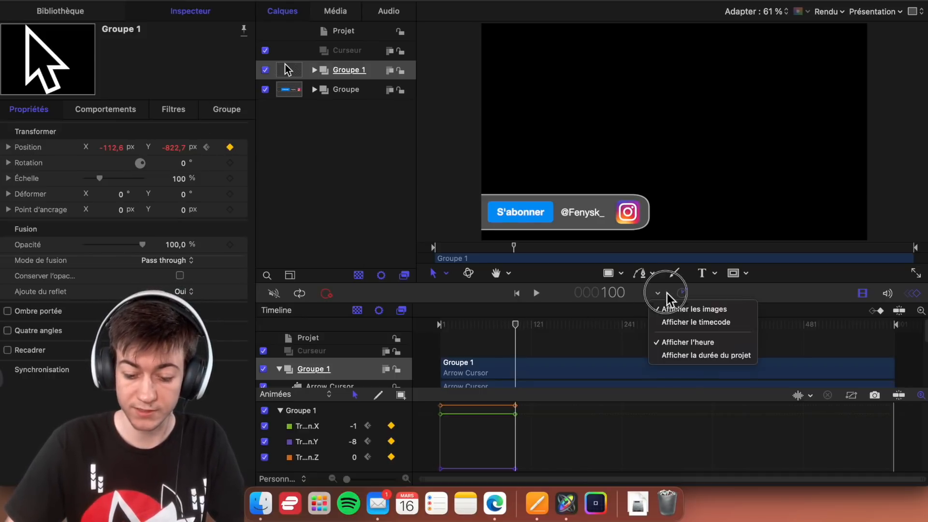
click(669, 321)
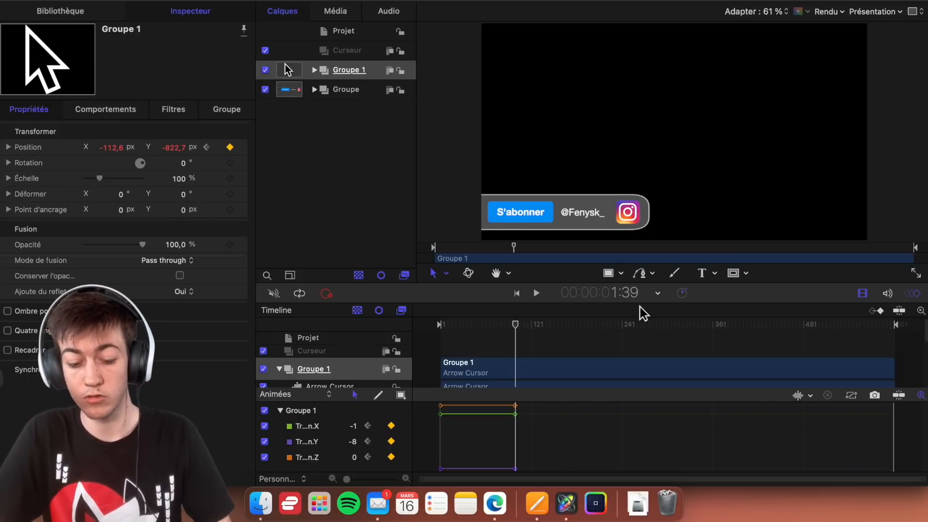
key(space)
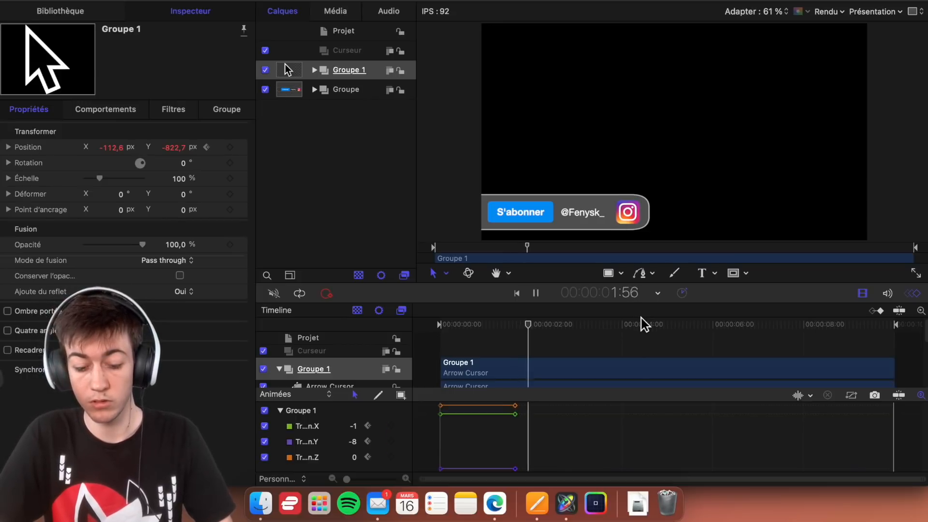
key(space)
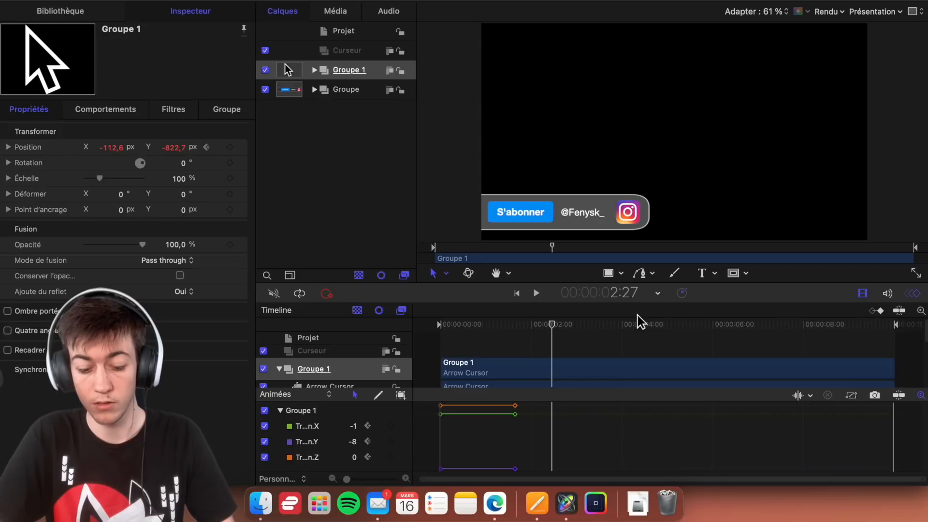
drag(552, 325, 557, 327)
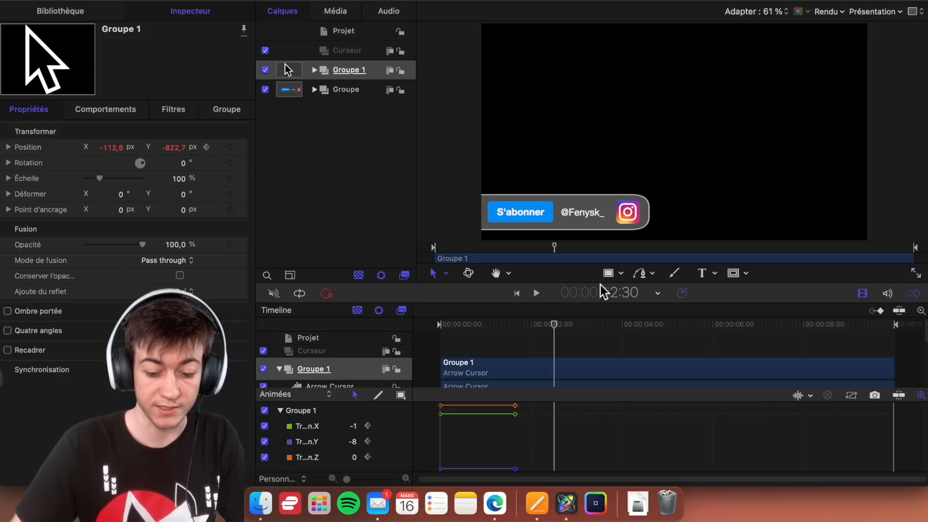
click(230, 147)
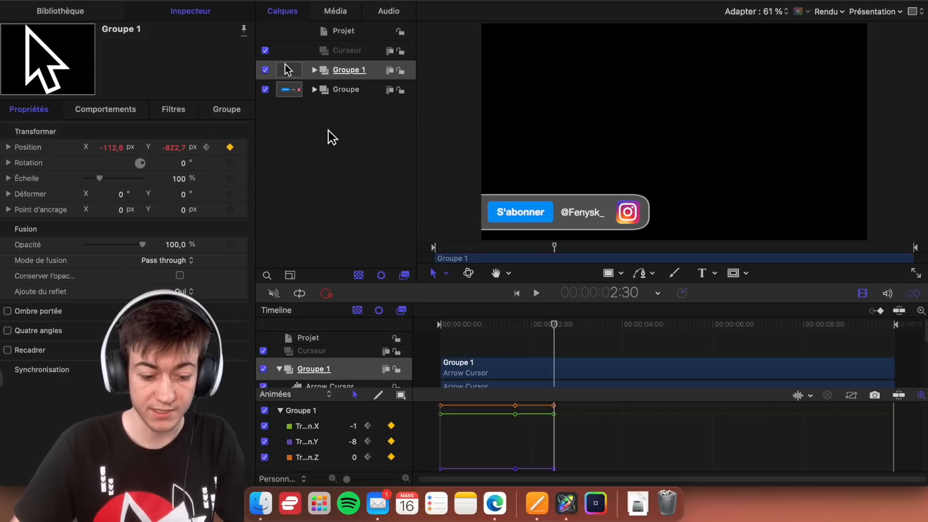
- Set Groupe 1's position at 2:30 to X -580 px and Y -593.7 px so the cursor lands on the S'abonner button
click(600, 97)
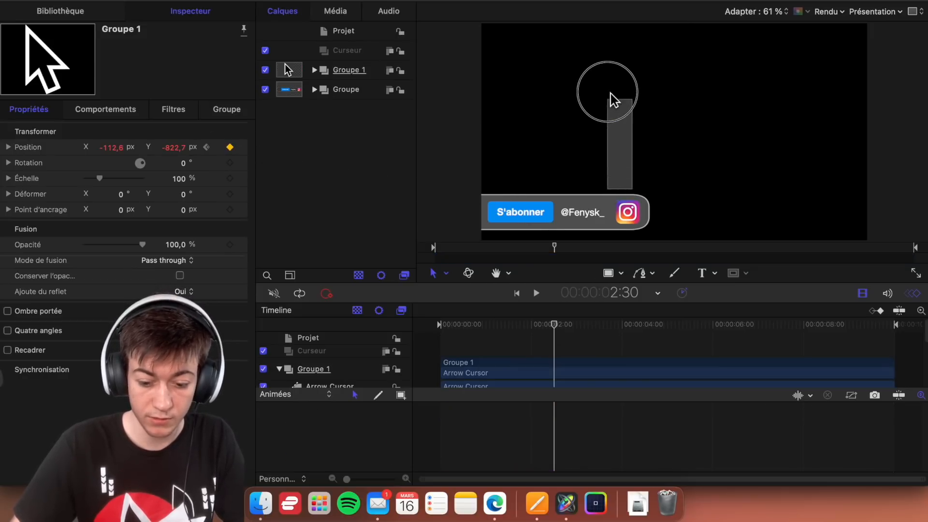
click(494, 374)
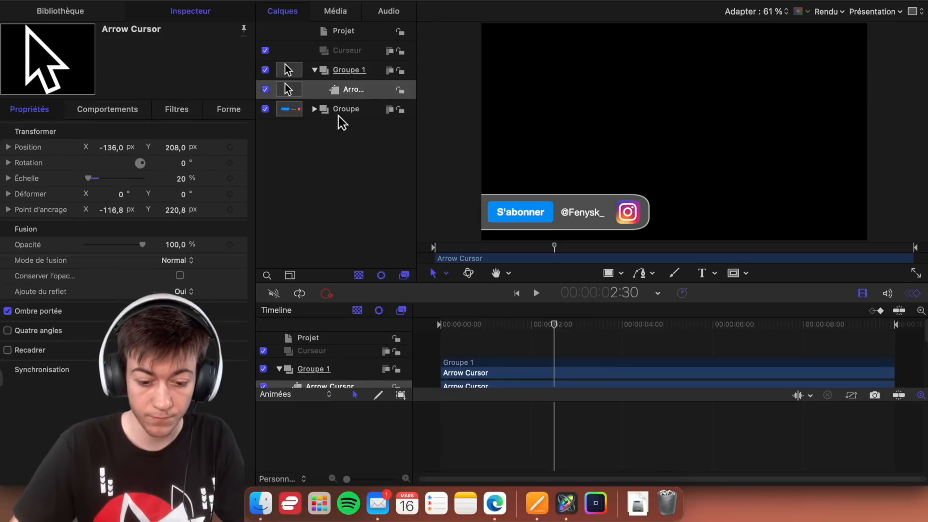
click(377, 77)
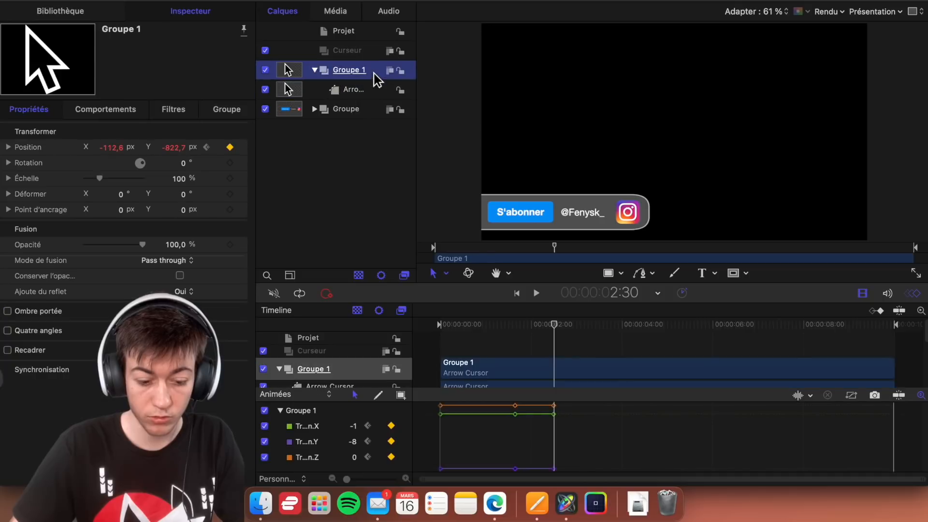
click(116, 148)
drag(173, 147, 173, 56)
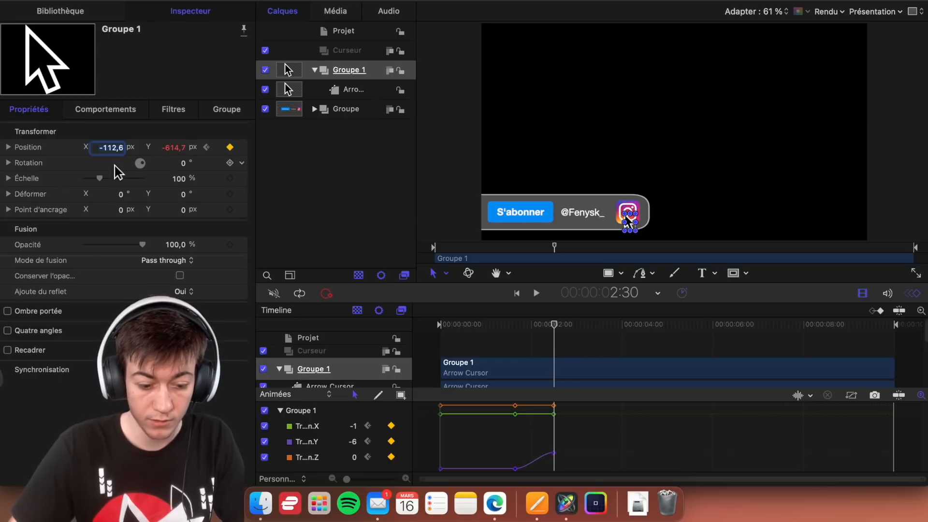
drag(111, 147, 110, 213)
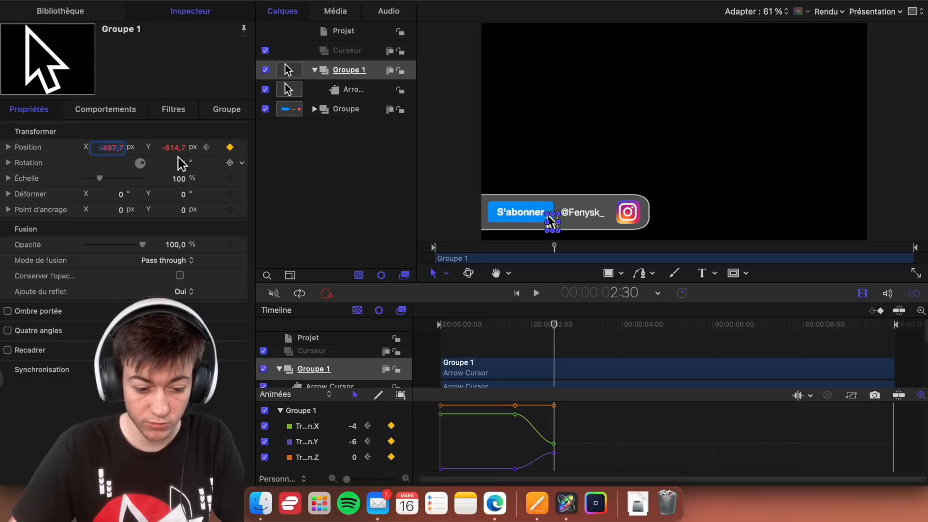
mouse_move(174, 147)
mouse_down()
mouse_move(174, 138)
mouse_move(177, 147)
mouse_up()
drag(111, 148, 110, 156)
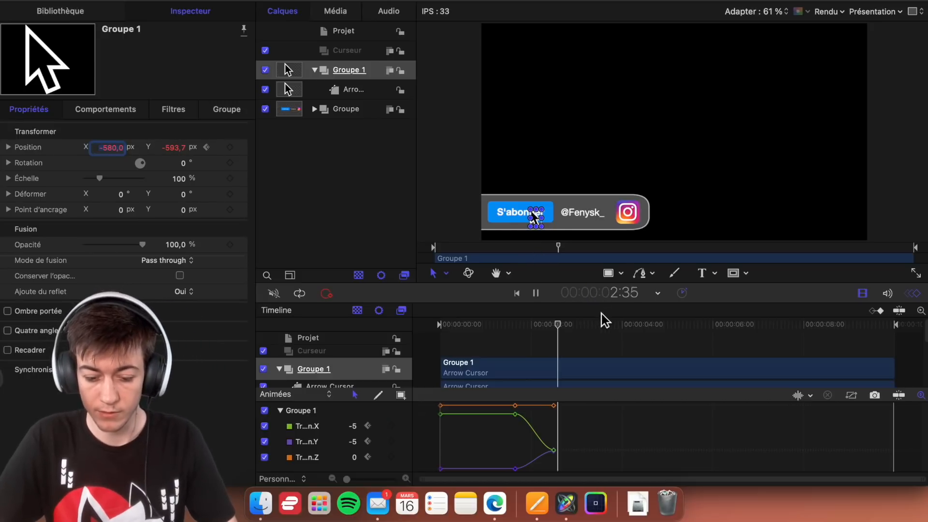
- Play the animation from the start to about 3:00 to check the cursor's move onto the S'abonner button
click(578, 326)
drag(581, 329, 578, 331)
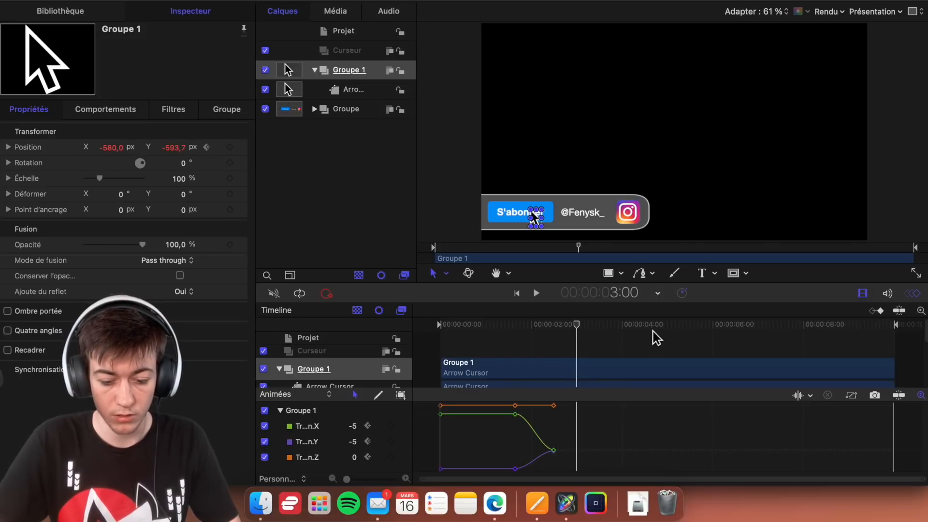
drag(579, 326, 377, 318)
click(450, 172)
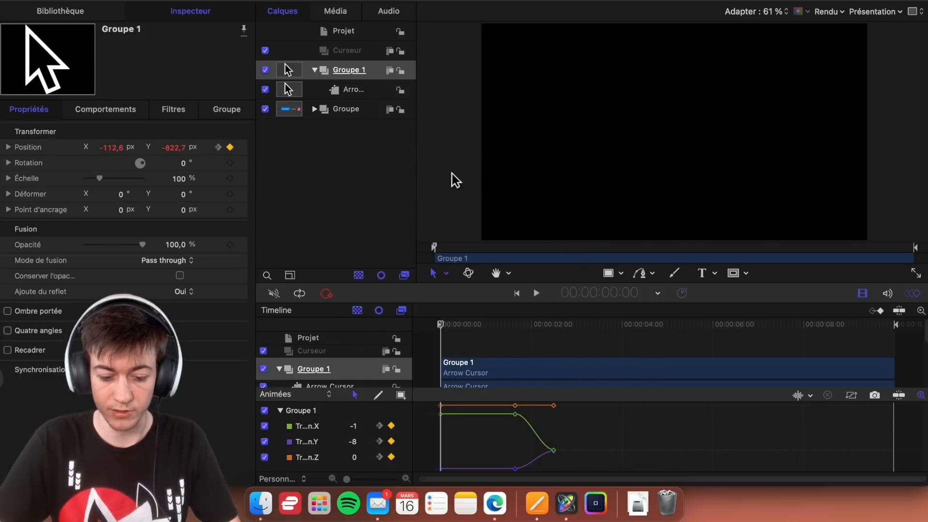
key(space)
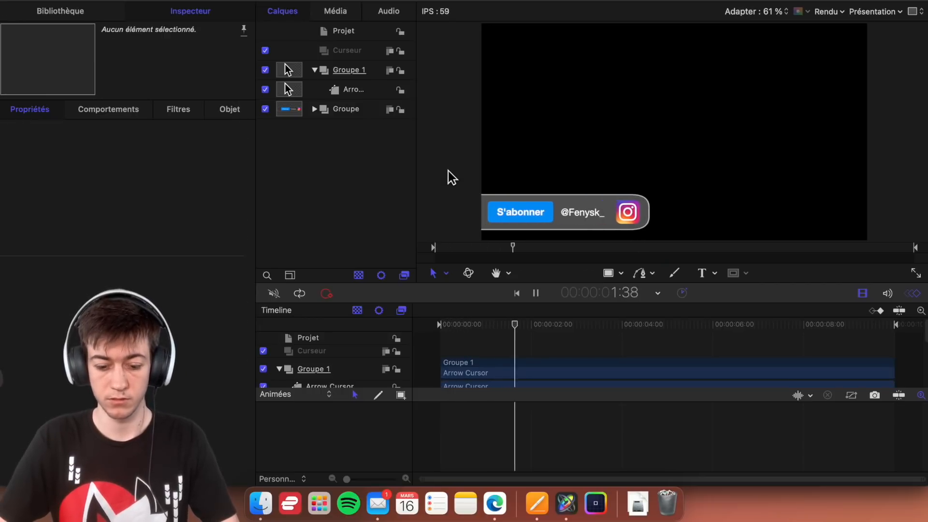
key(space)
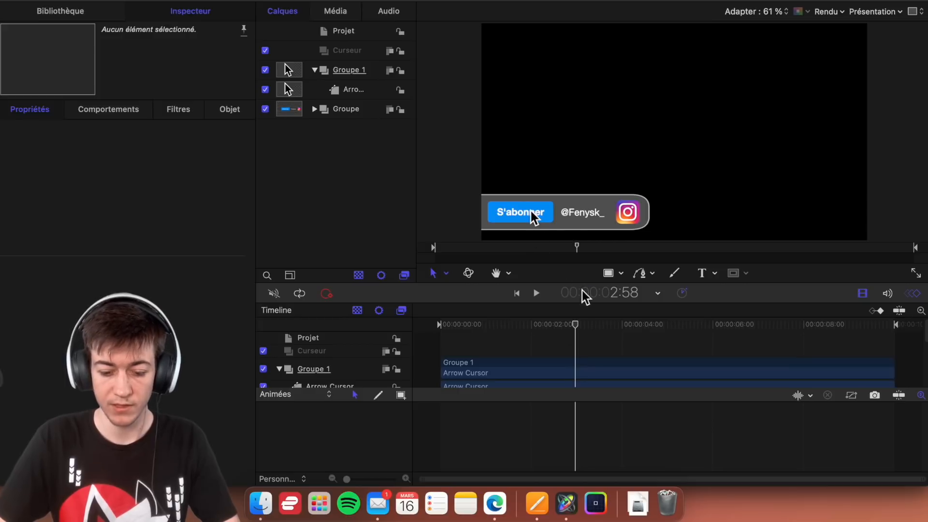
- Try animating Groupe 1's scale from 100 % at 3:00 to 90 % at 3:05, and undo the scale keyframes
drag(578, 324, 576, 324)
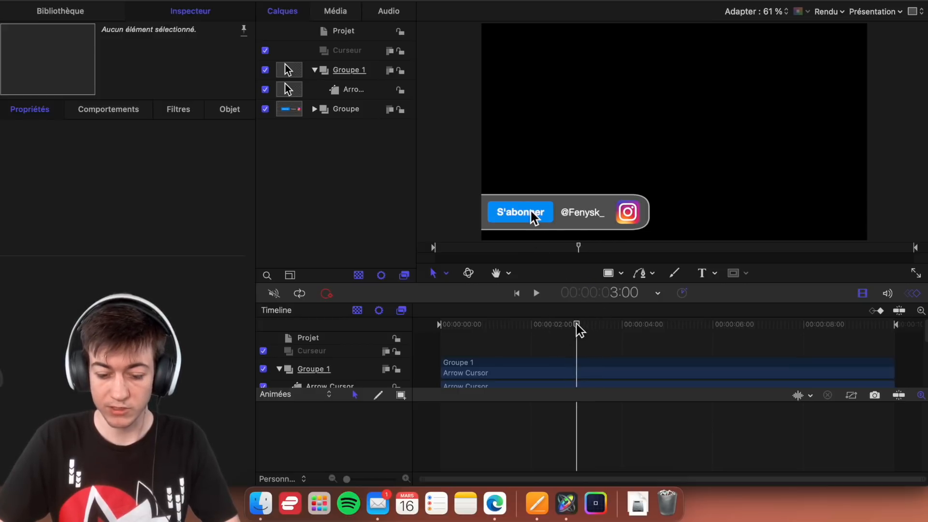
click(371, 71)
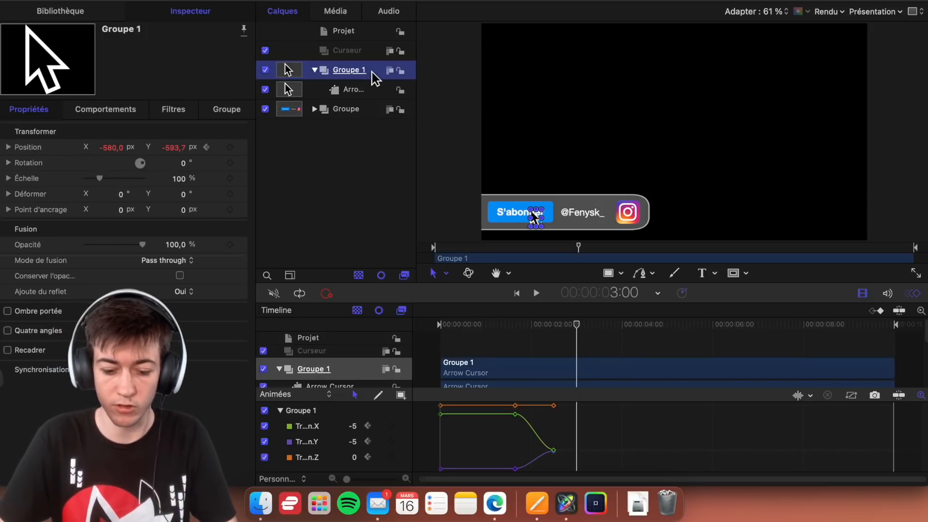
click(230, 178)
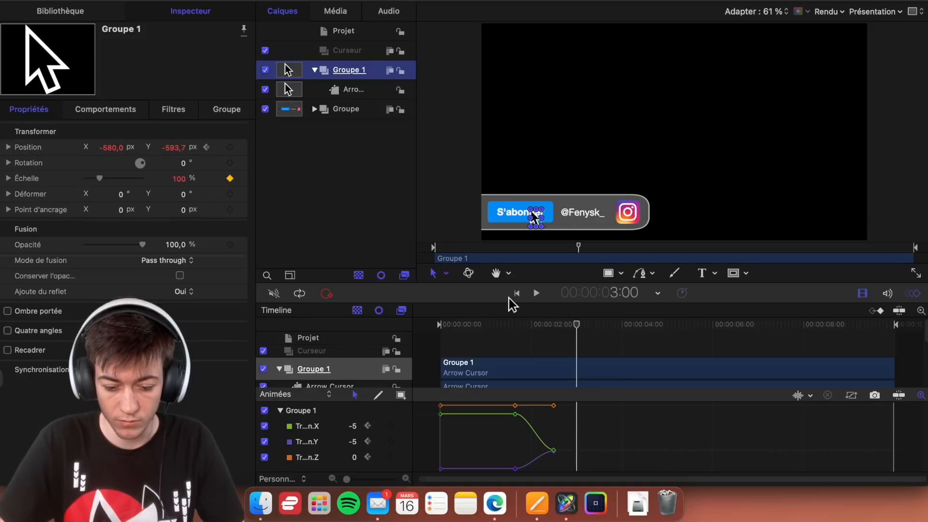
key(shift+Right)
drag(577, 324, 583, 327)
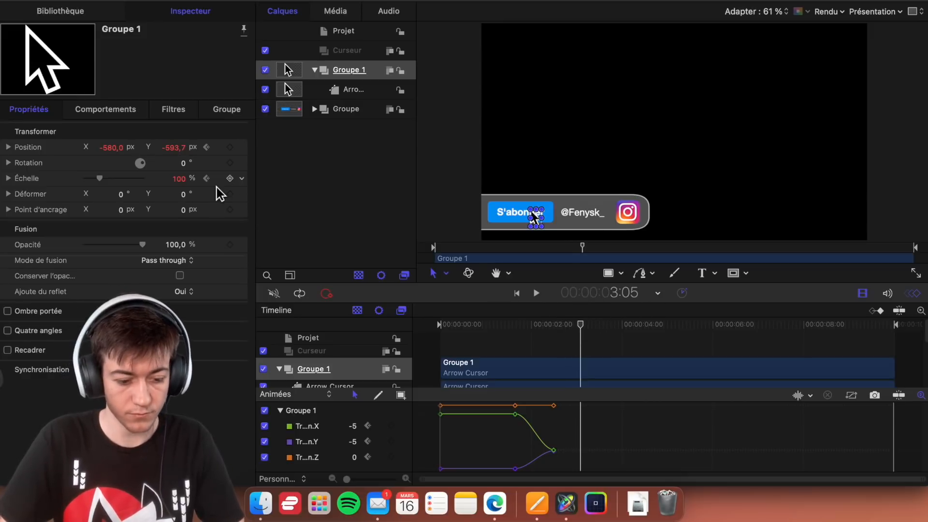
click(179, 178)
text(90)
key(Return)
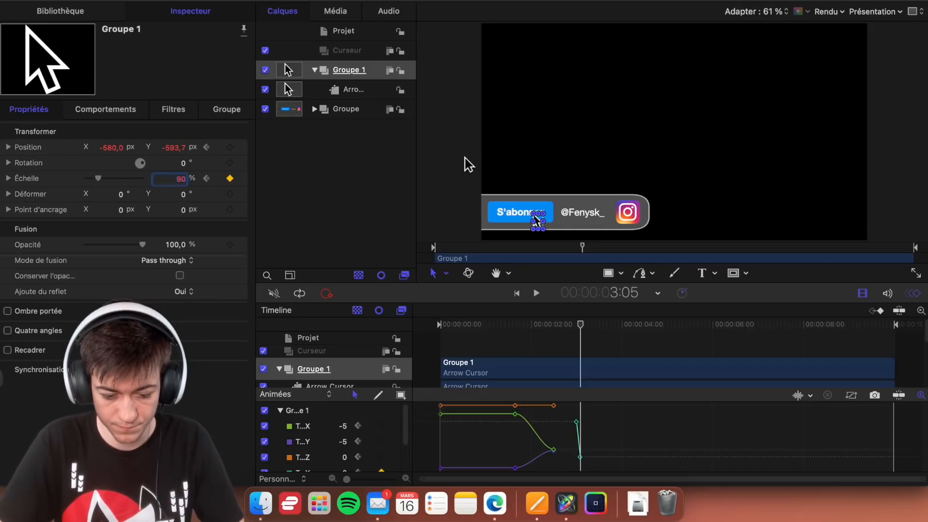
key(super+z)
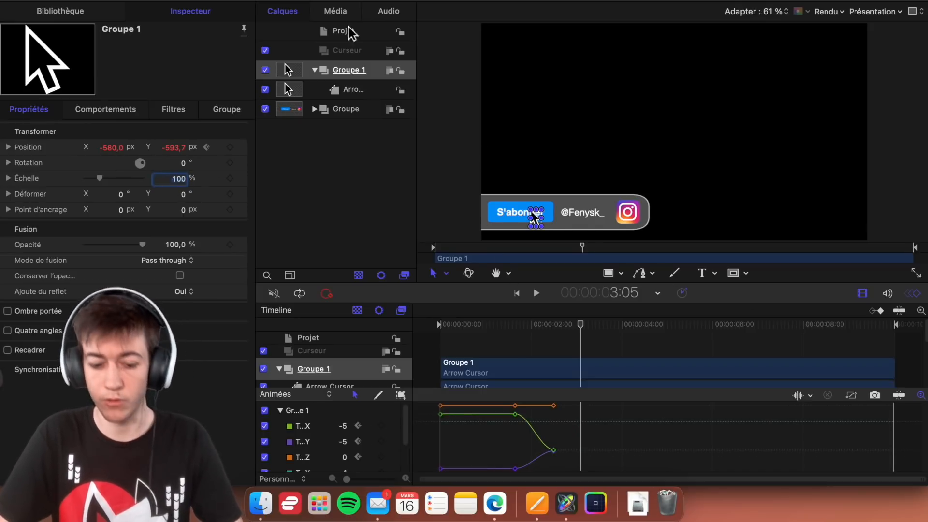
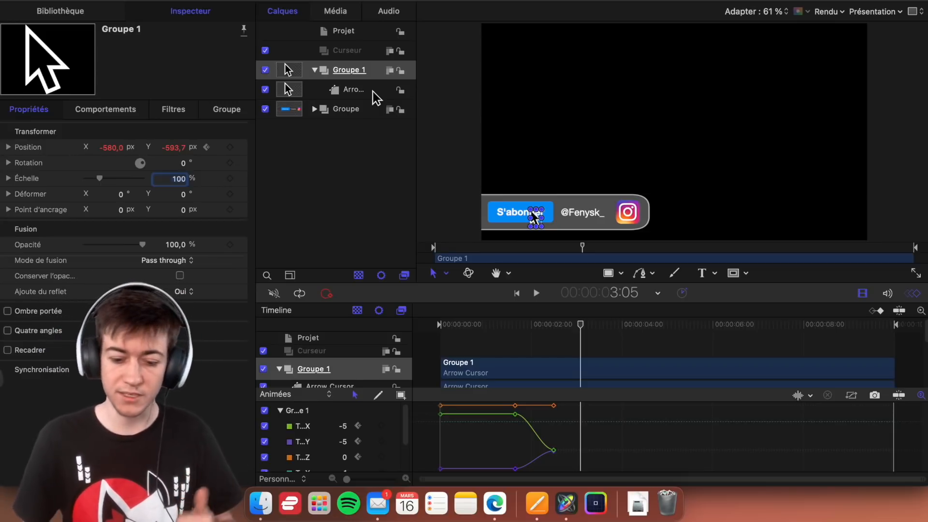
- Keyframe the Arrow Cursor shape's scale at 20 % at 3:00 and at 18 % at 3:05
click(373, 92)
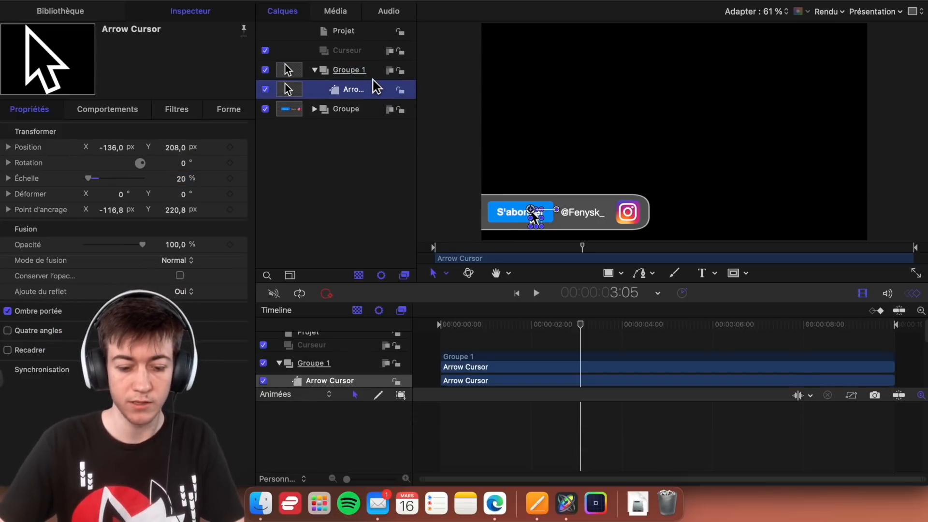
click(363, 72)
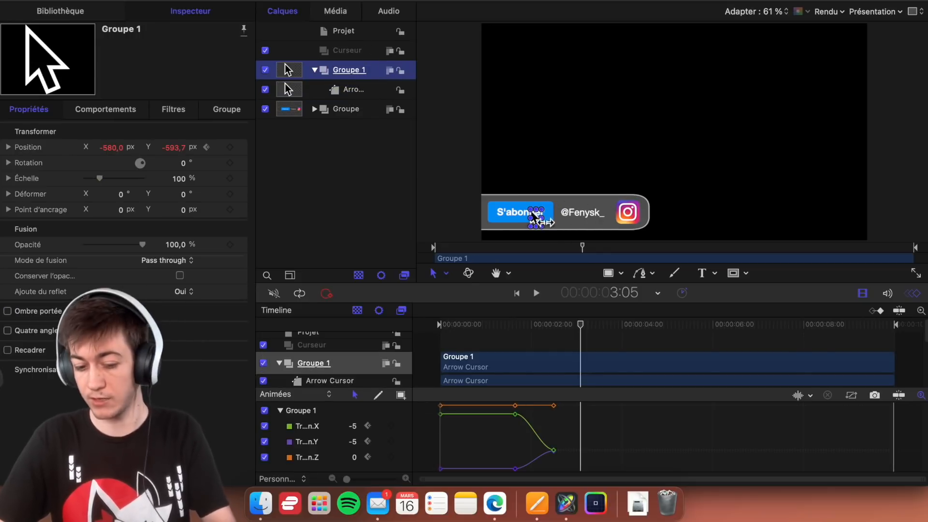
click(358, 90)
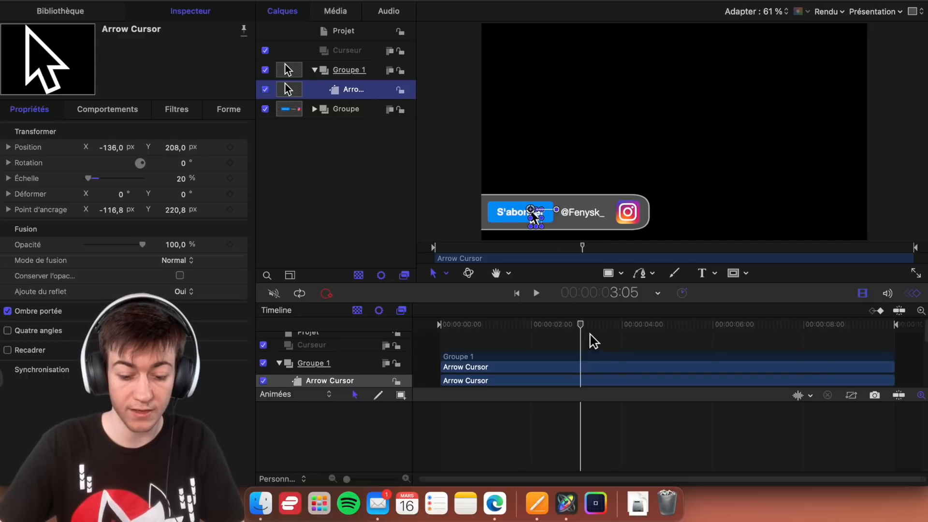
drag(583, 330, 580, 331)
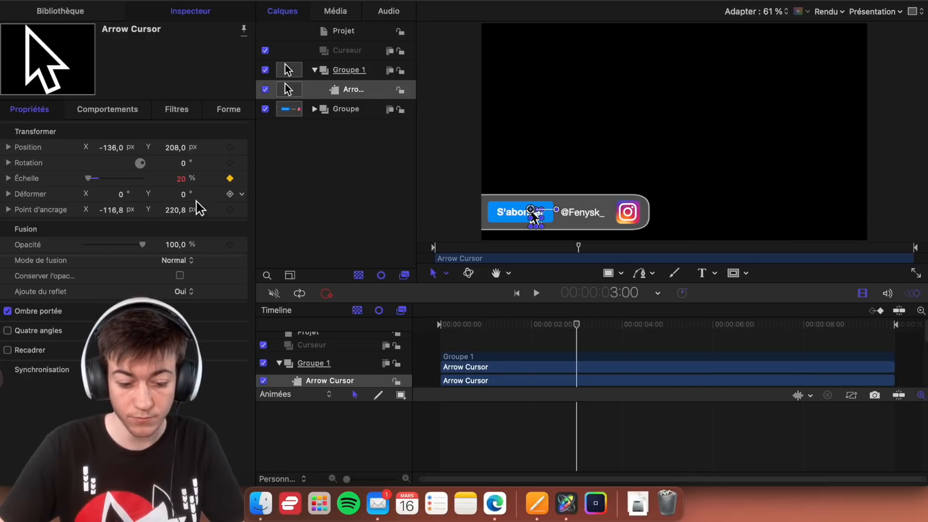
click(580, 325)
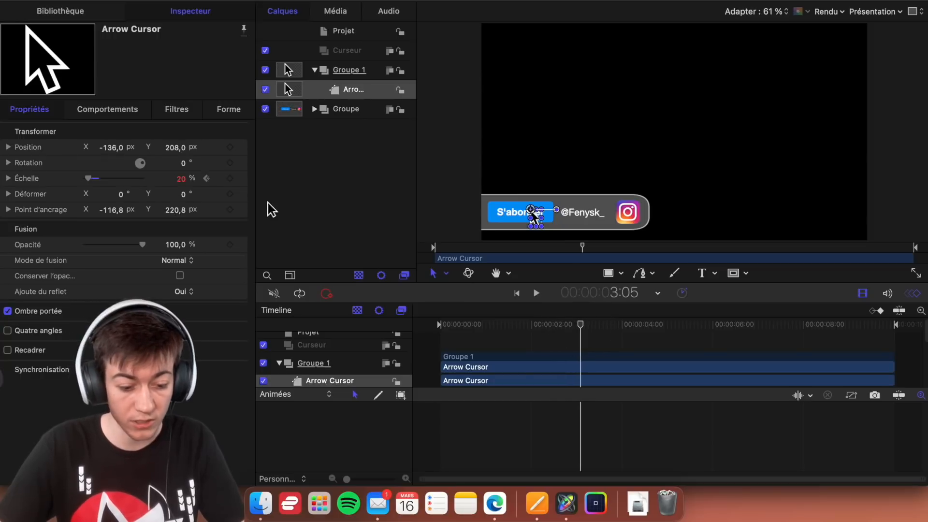
text(18)
key(Return)
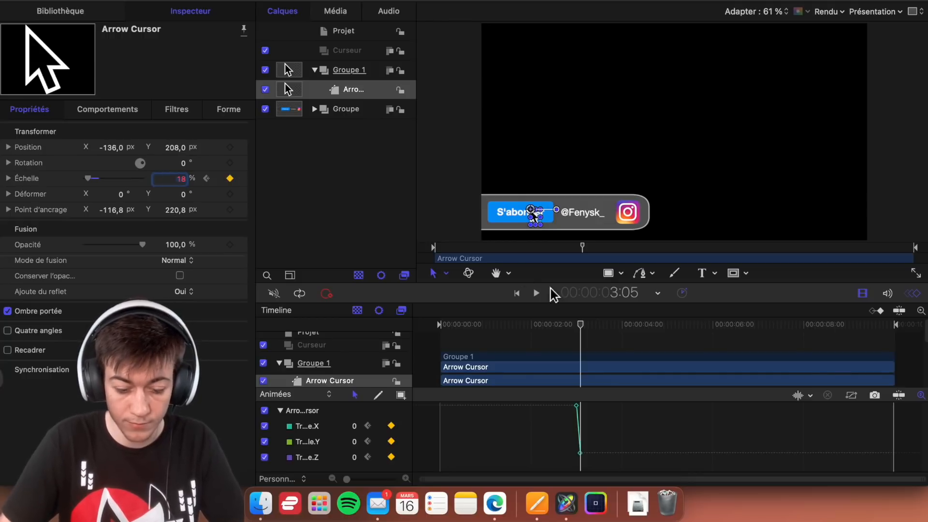
- Set the Arrow Cursor's scale back to 20 % at 3:10 to finish the click effect
drag(580, 326, 589, 331)
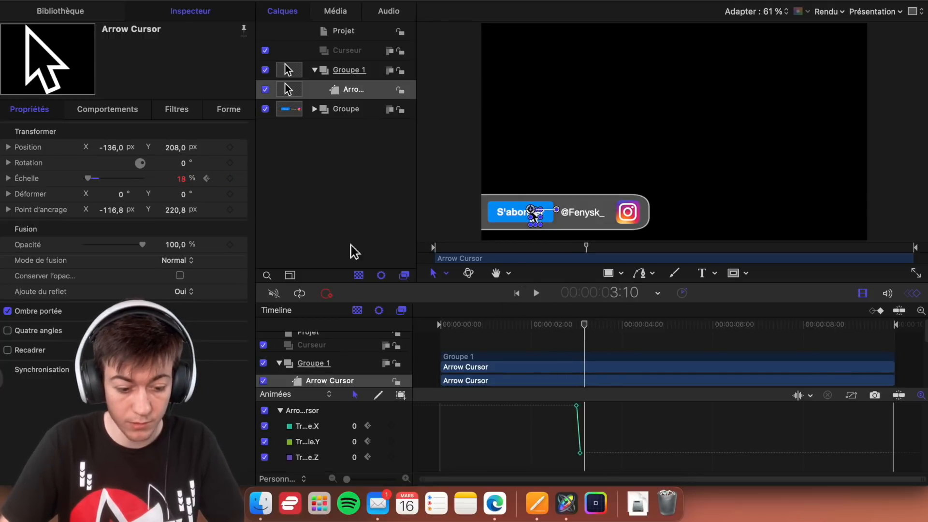
click(182, 179)
text(20)
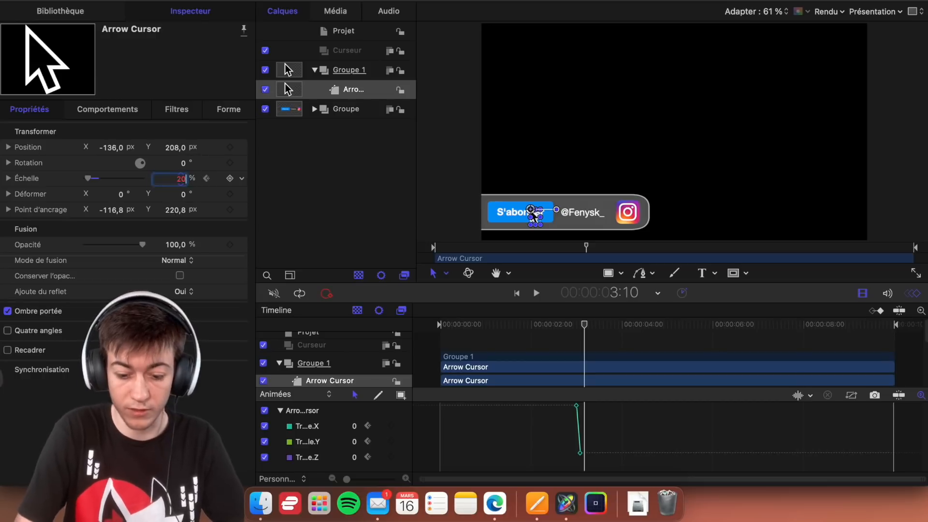
key(Return)
- Play the animation from 2:35 to check the cursor's click effect
click(559, 325)
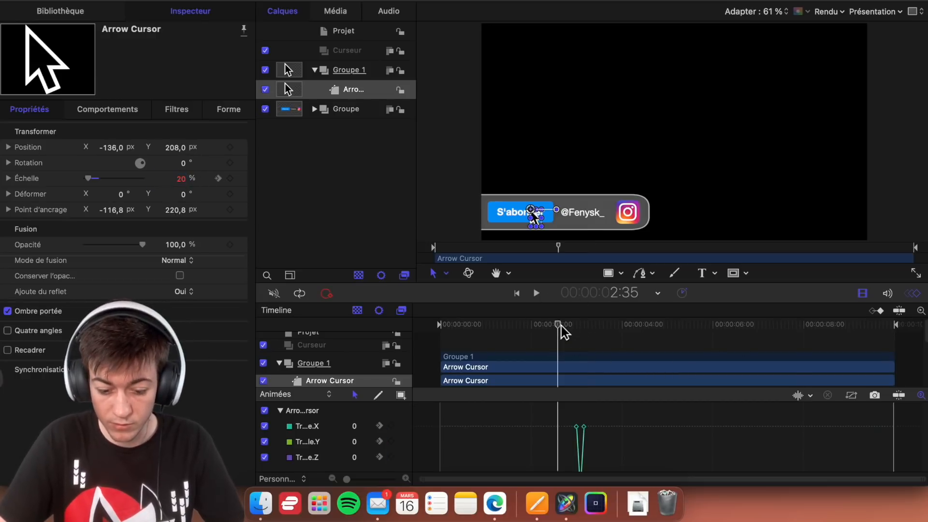
click(466, 215)
key(space)
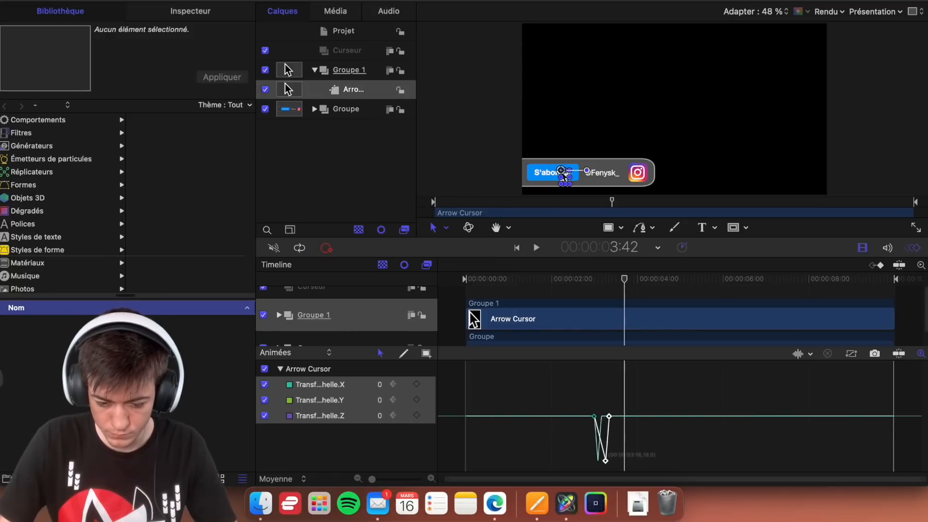
- Slow the click by moving the Arrow Cursor's 18 % scale keyframes to 3:10 and the final 20 % keyframes to about 3:20
drag(605, 461, 601, 461)
drag(618, 400, 605, 416)
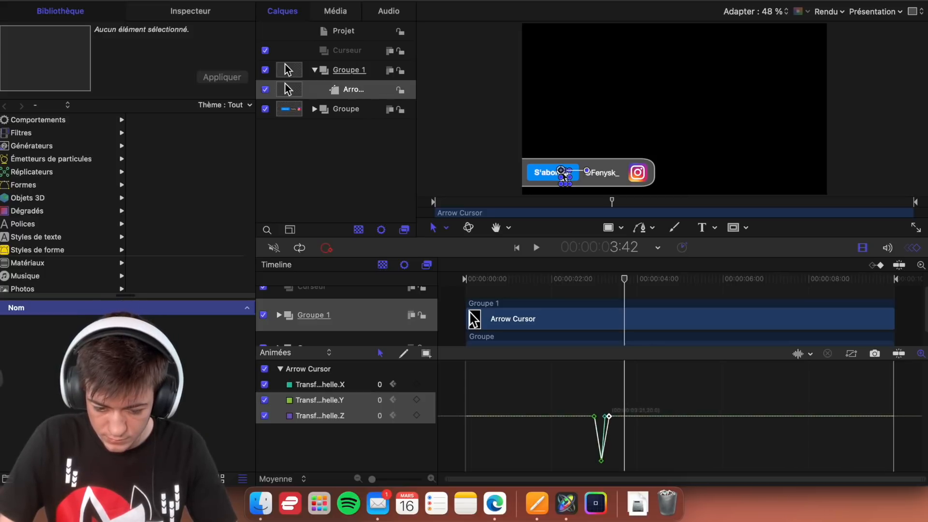
drag(608, 416, 609, 416)
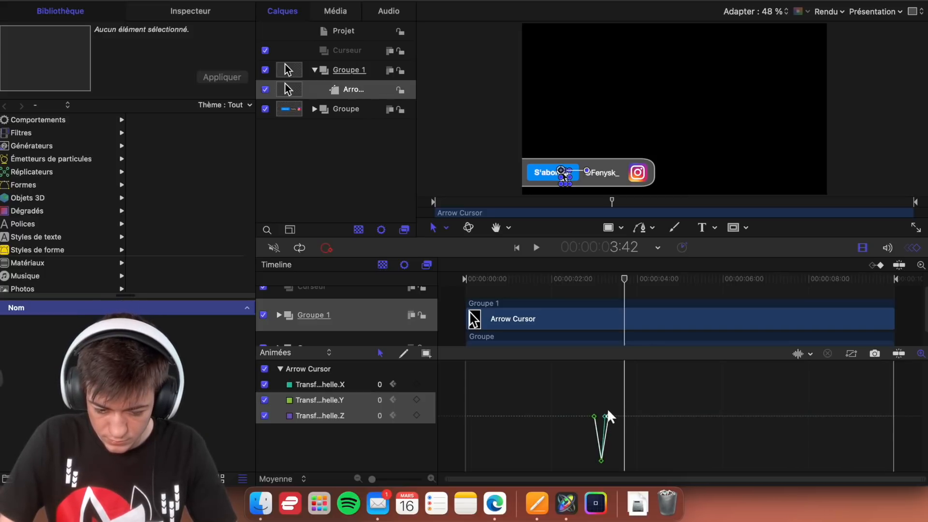
click(608, 414)
click(606, 416)
drag(605, 416, 606, 416)
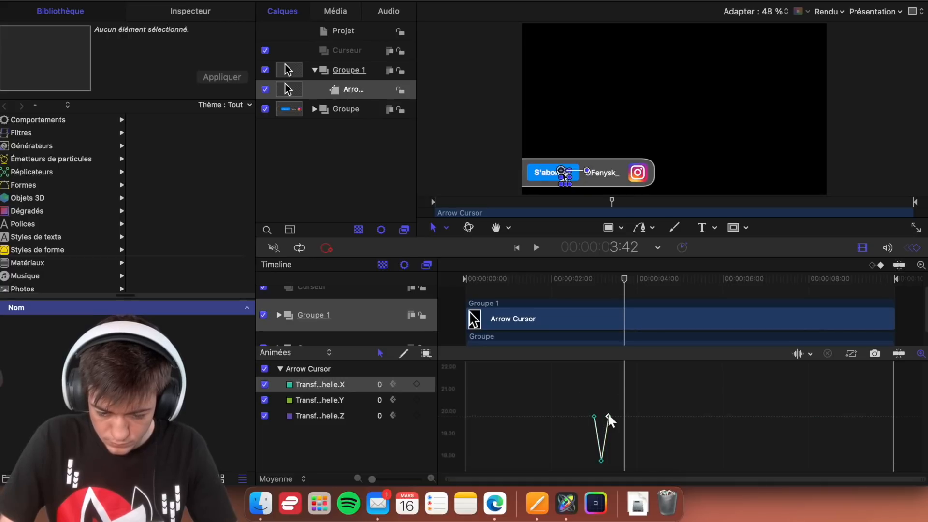
click(603, 376)
- Replay the section around 3:00 several times to check the slower cursor click
click(586, 283)
drag(592, 290, 581, 281)
click(478, 183)
key(space)
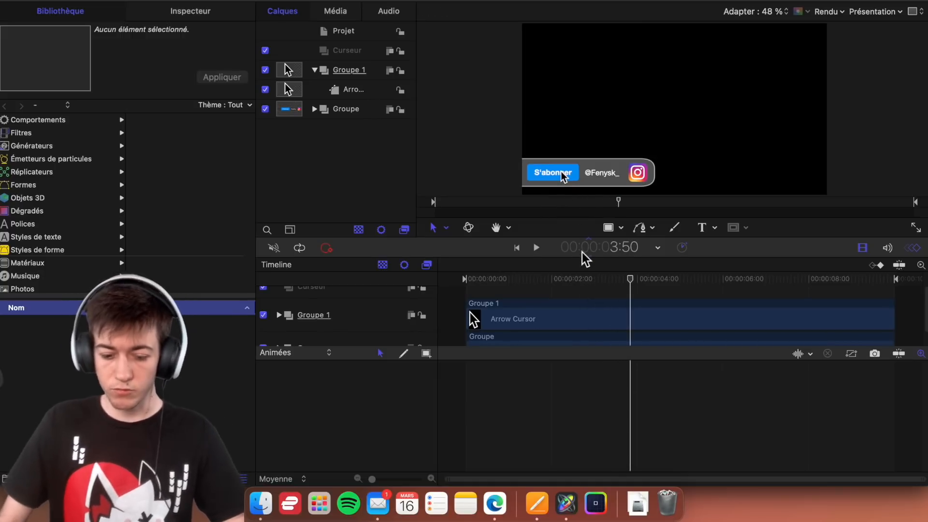
click(579, 281)
key(space)
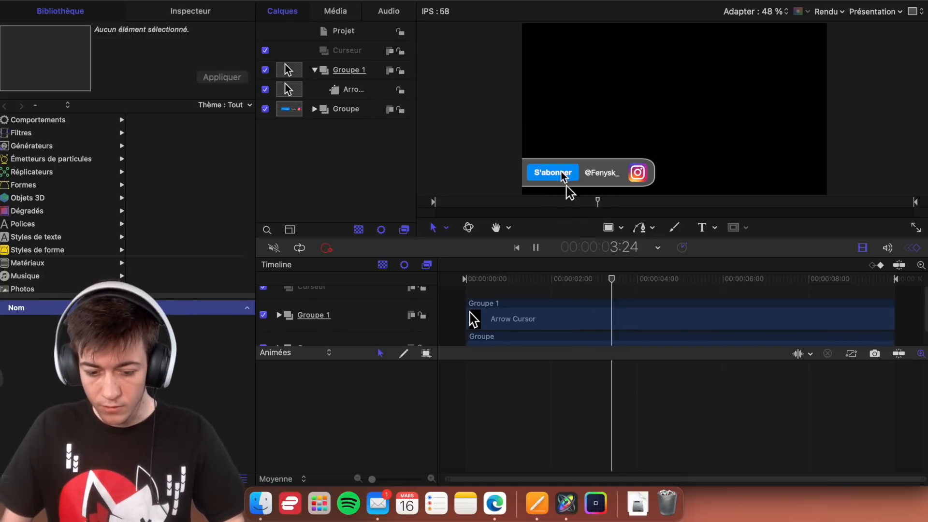
key(space)
click(570, 280)
key(space)
key(space)
- Set the Arrow Cursor's scale to 16 % at the 3:10 keyframe
click(363, 89)
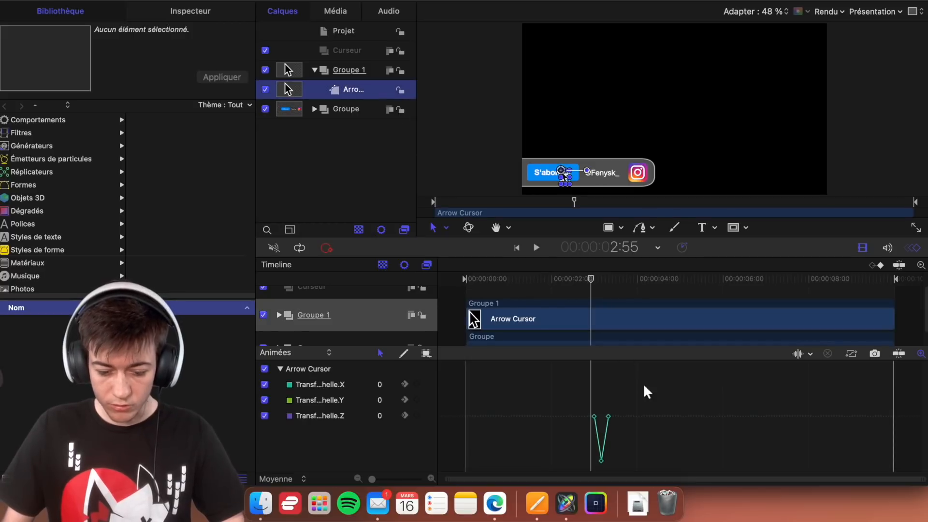
drag(608, 284, 603, 283)
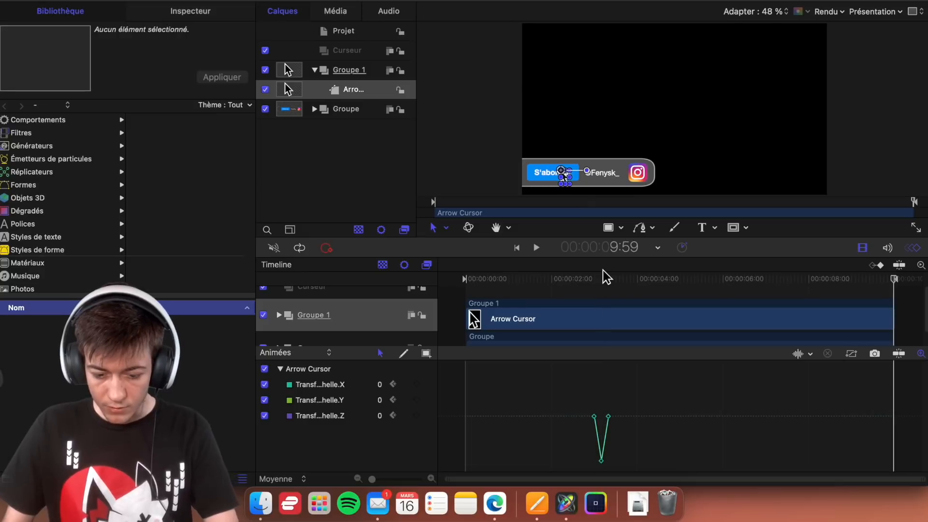
click(603, 279)
drag(606, 279, 601, 279)
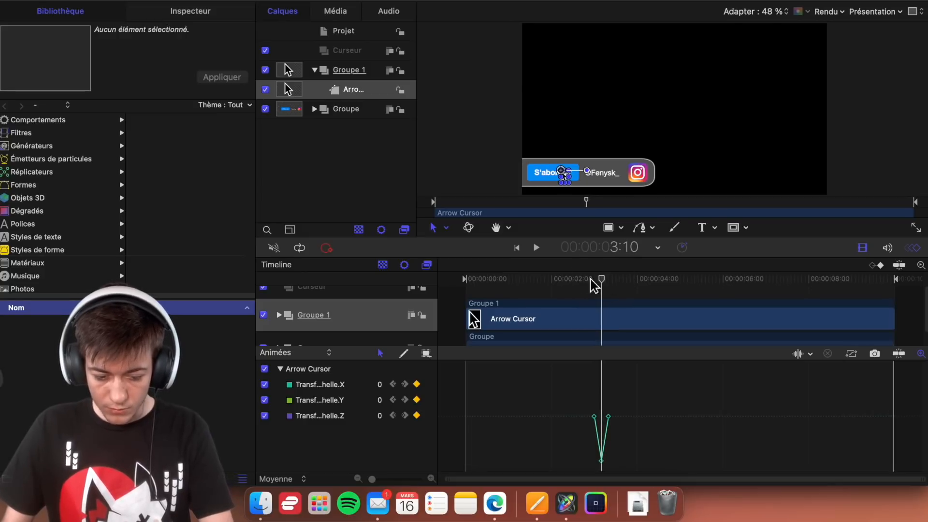
click(149, 14)
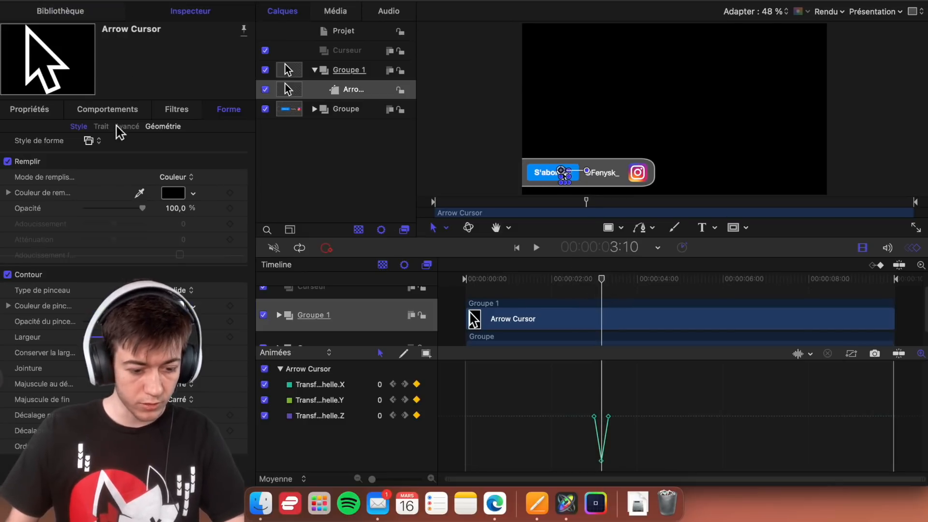
click(60, 110)
click(182, 179)
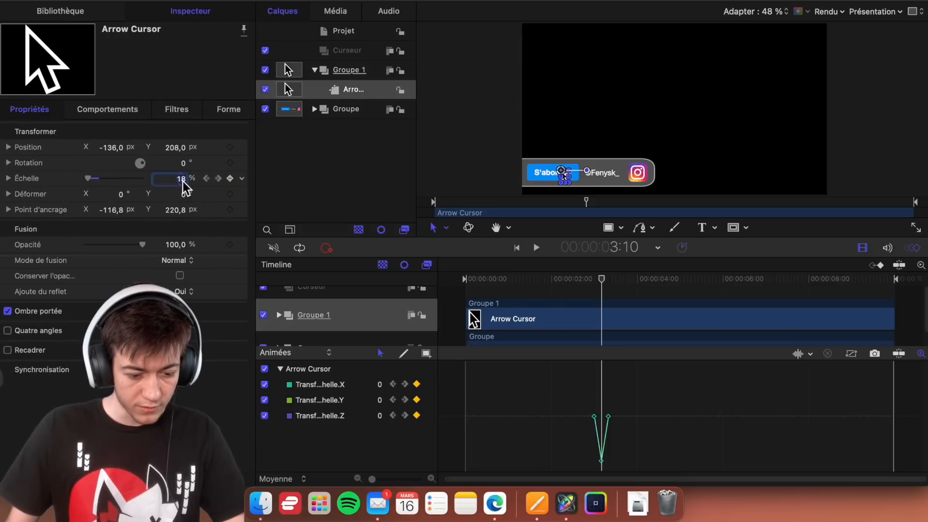
text(16)
key(Return)
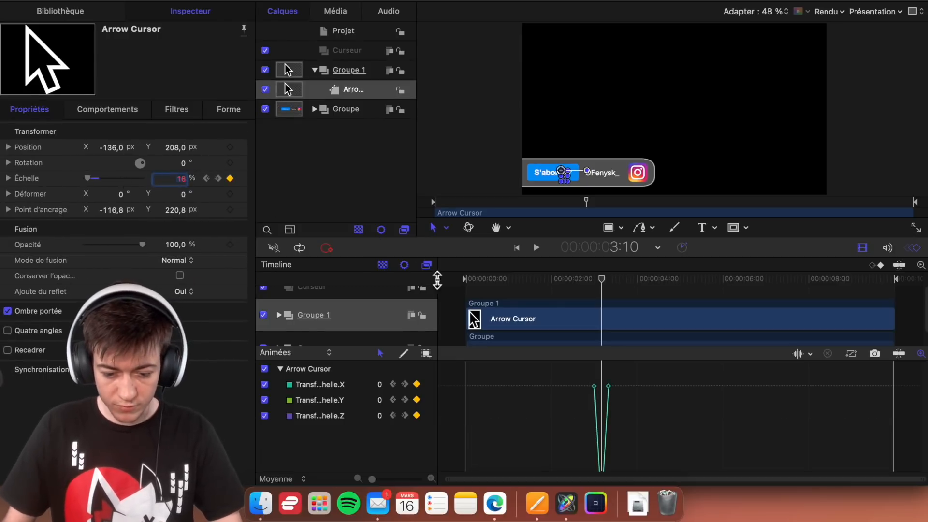
- Play the section around the 3:10 keyframe to check the stronger click effect
drag(590, 280, 582, 279)
click(497, 171)
key(space)
key(space)
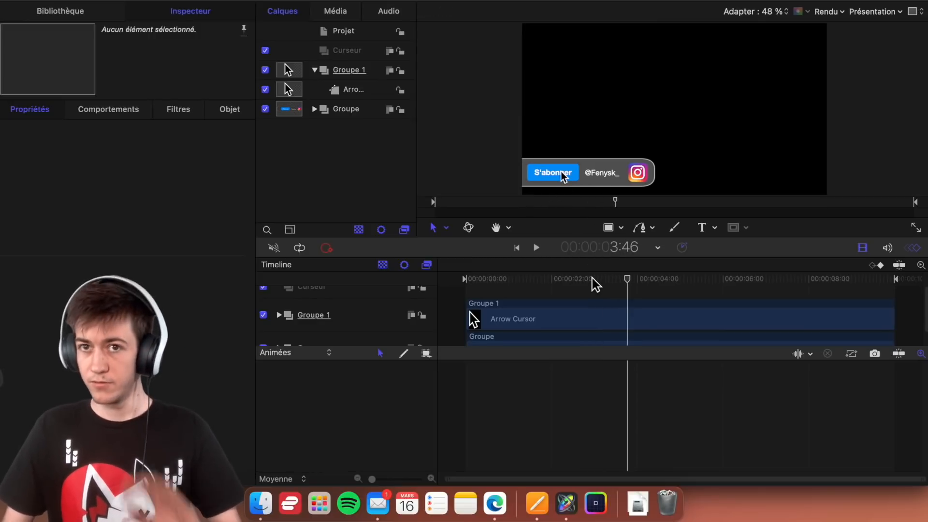
key(space)
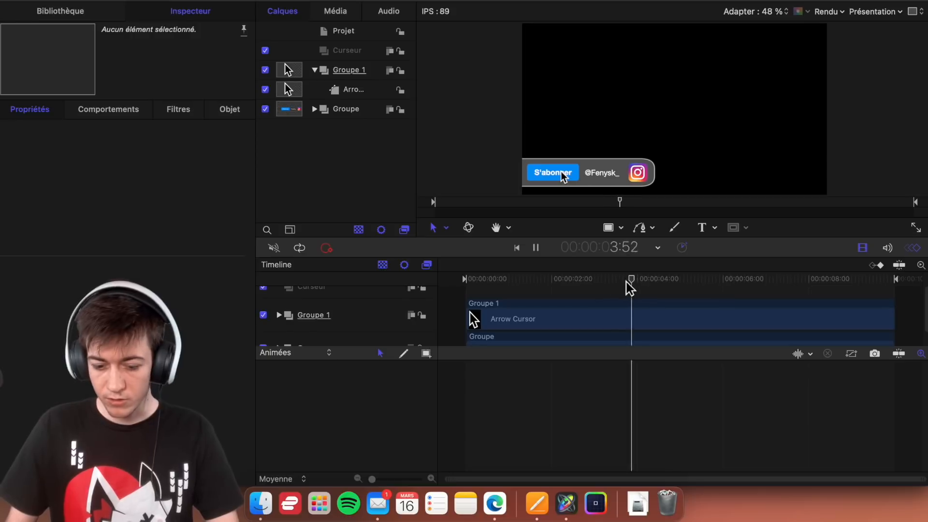
- Add a position keyframe to Groupe 1 at 4:00 to hold the cursor on the S'abonner button
click(669, 286)
drag(669, 285, 645, 286)
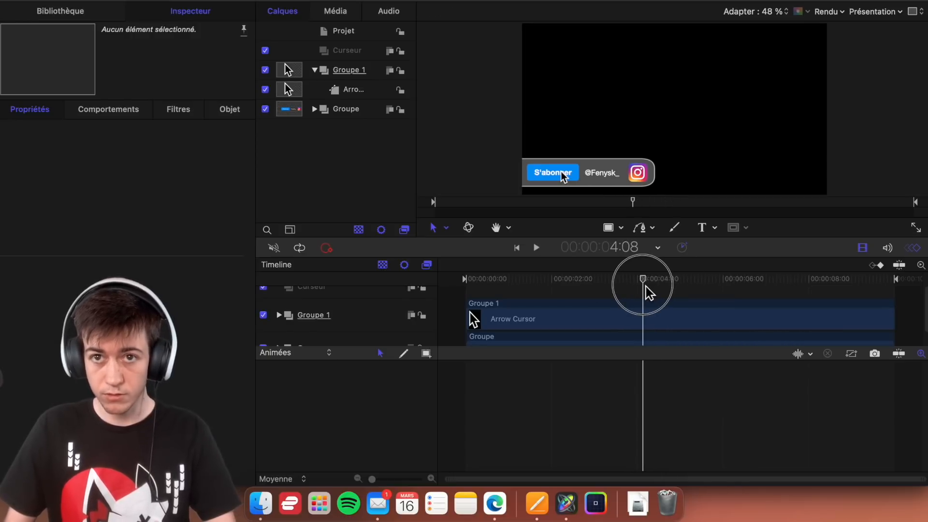
drag(644, 286, 641, 289)
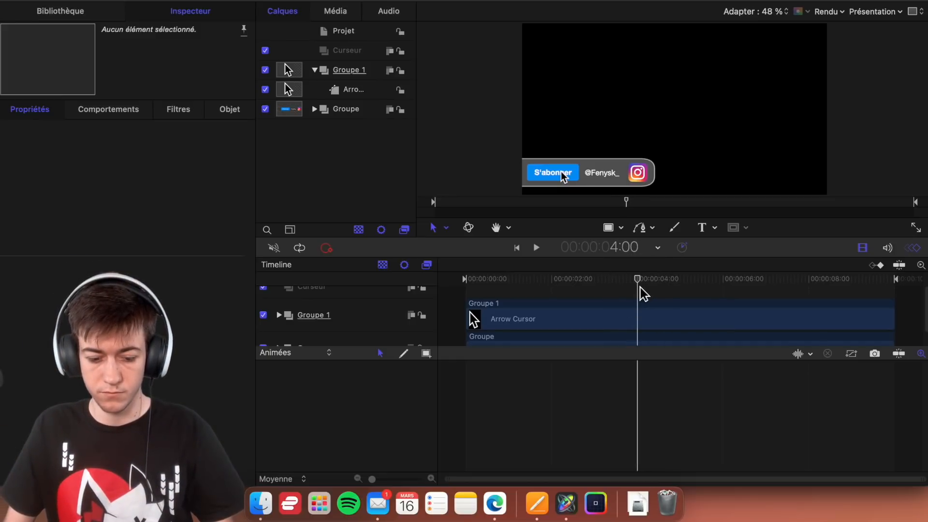
click(377, 70)
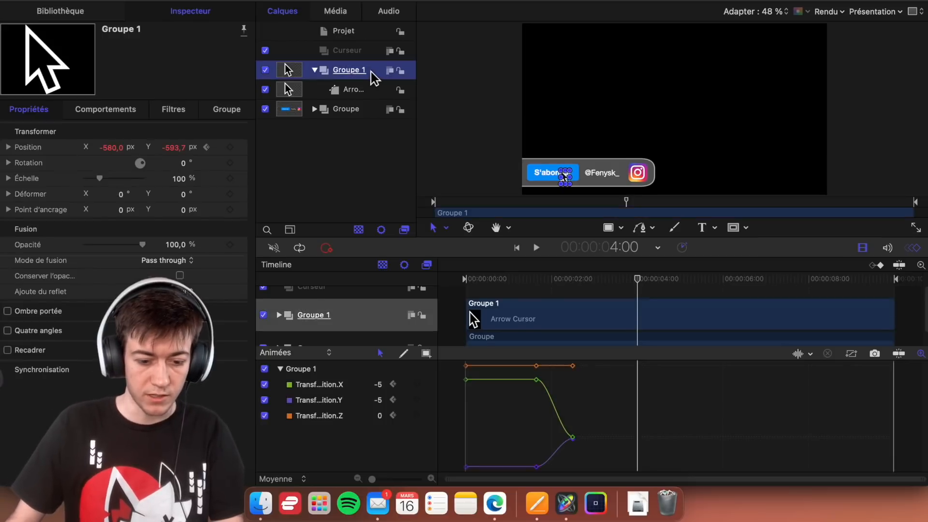
click(230, 147)
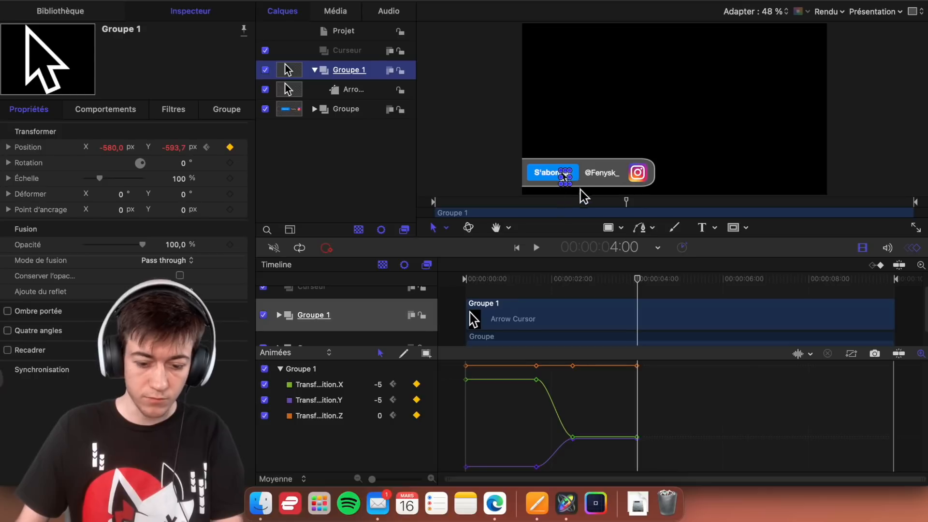
drag(638, 279, 679, 283)
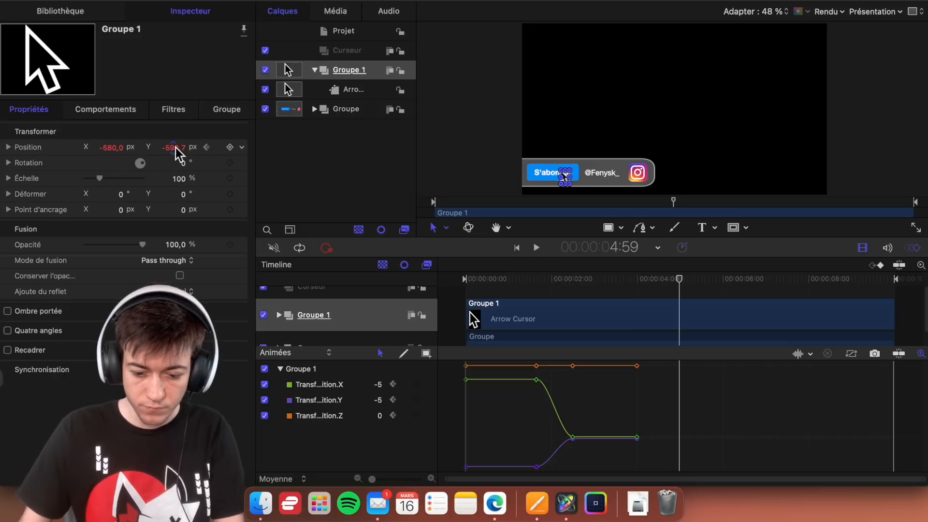
drag(173, 147, 173, 148)
key(super+z)
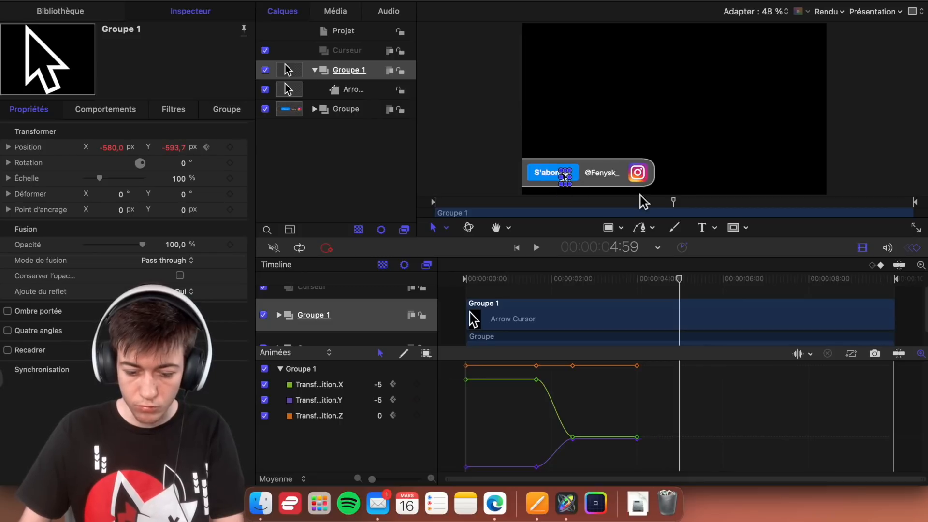
- Set Groupe 1's position at 5:30 to X -914 px and Y -730.2 px so the cursor leaves the frame
drag(683, 283, 702, 289)
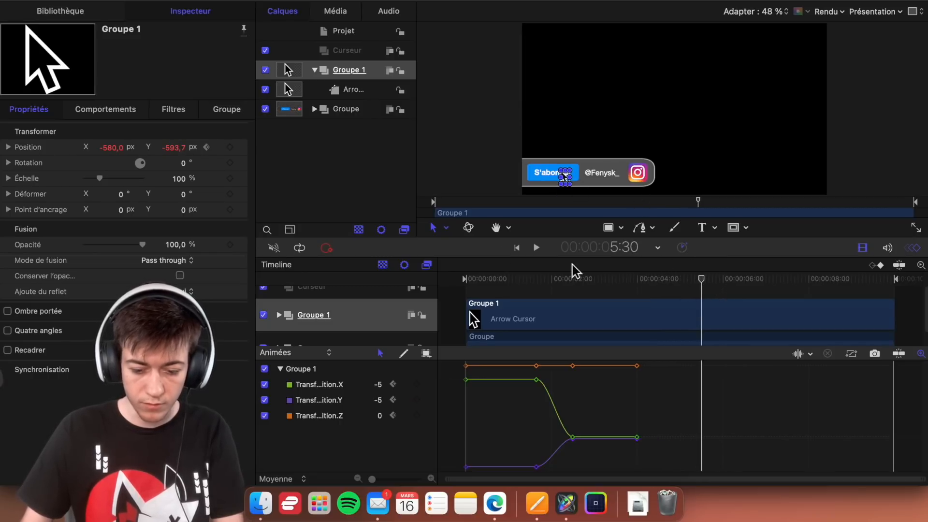
drag(112, 148, 97, 147)
drag(177, 150, 163, 151)
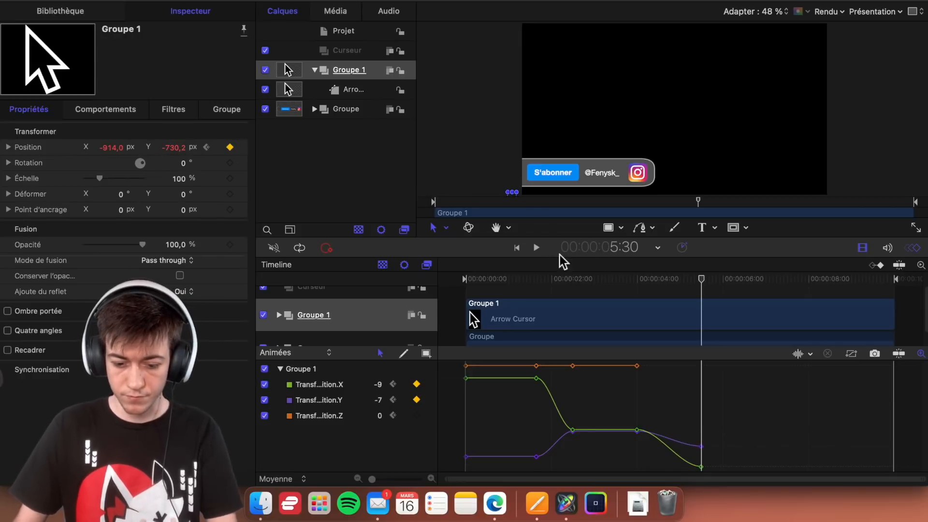
- Play the whole animation from the start, then replay the cursor's exit from the frame
drag(563, 282, 388, 287)
click(427, 127)
key(space)
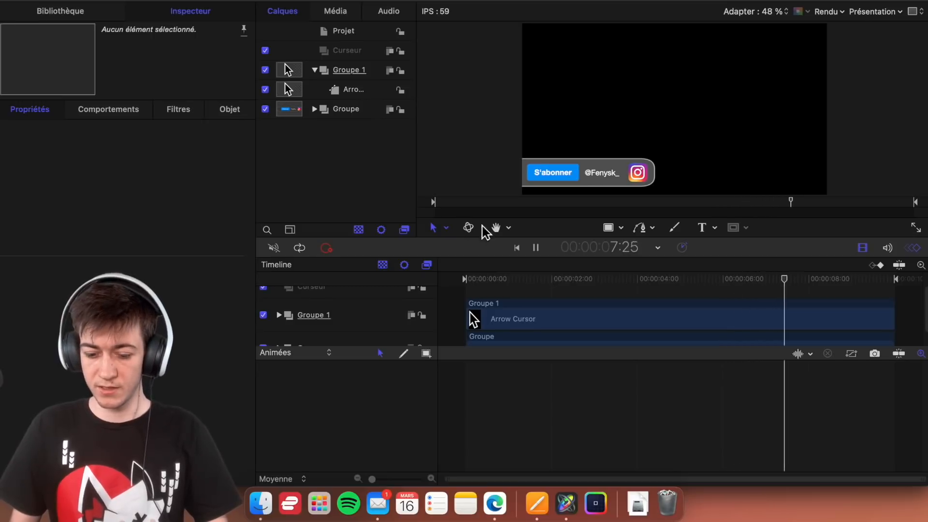
click(663, 286)
key(space)
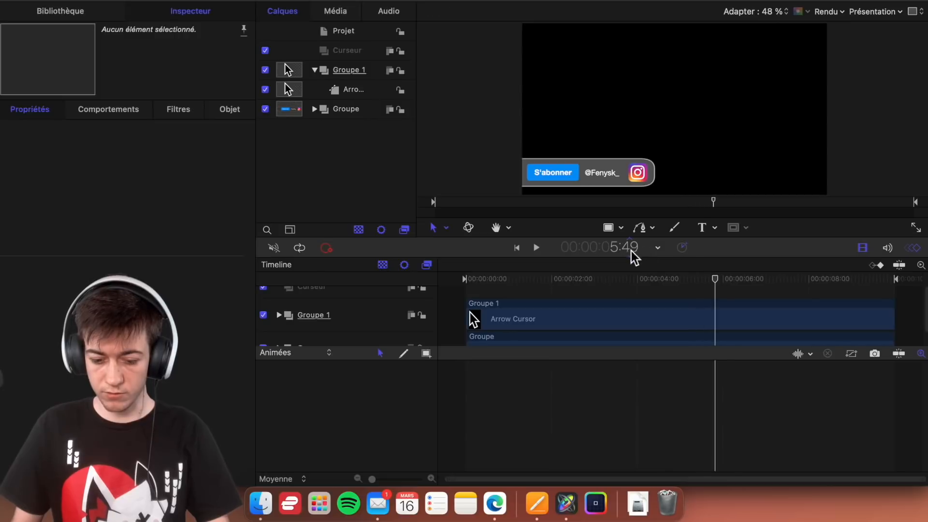
- Add a position keyframe to the banner's Groupe at 6:00
drag(722, 286, 723, 284)
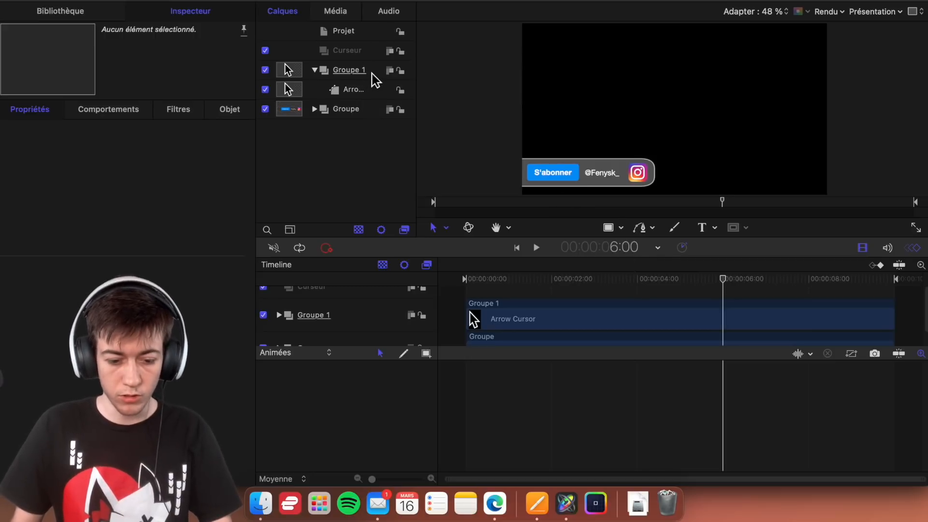
click(373, 115)
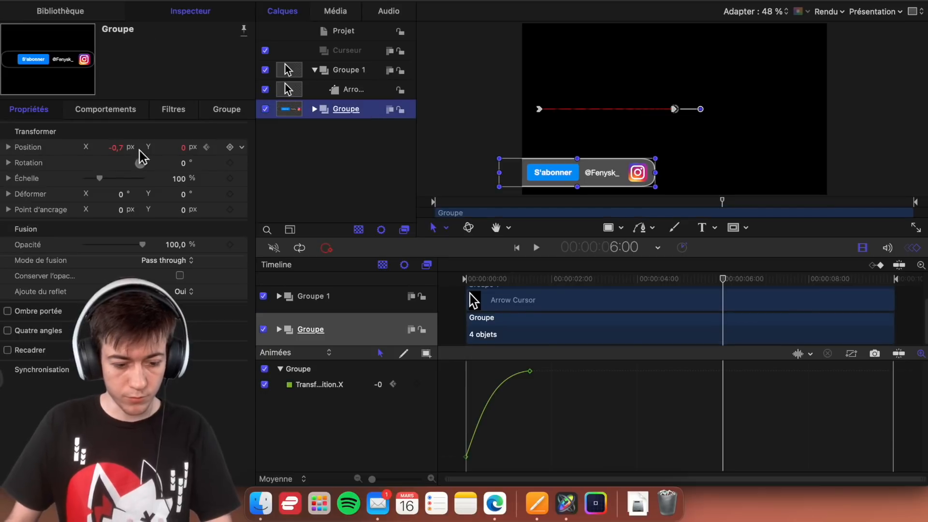
click(231, 149)
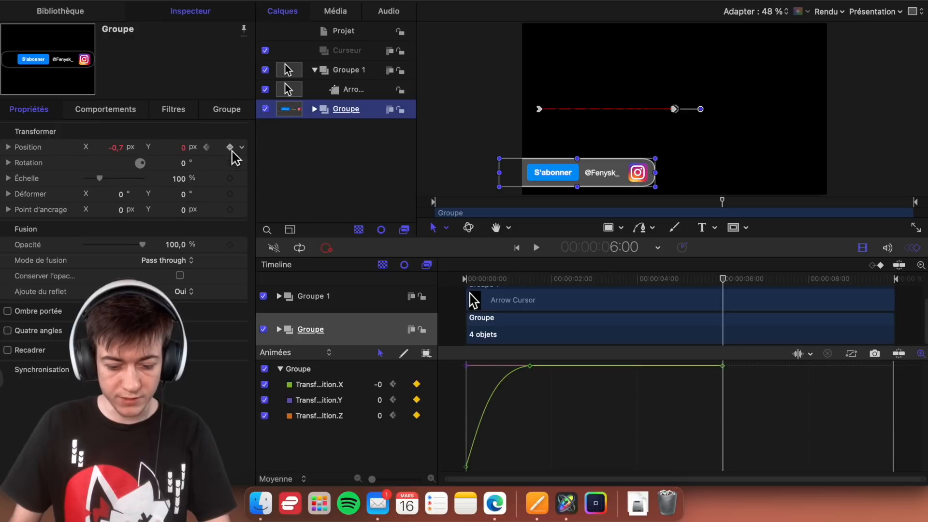
- Replace the banner Groupe's all-axis position keyframe at 6:00 with a keyframe on the X axis only
click(229, 147)
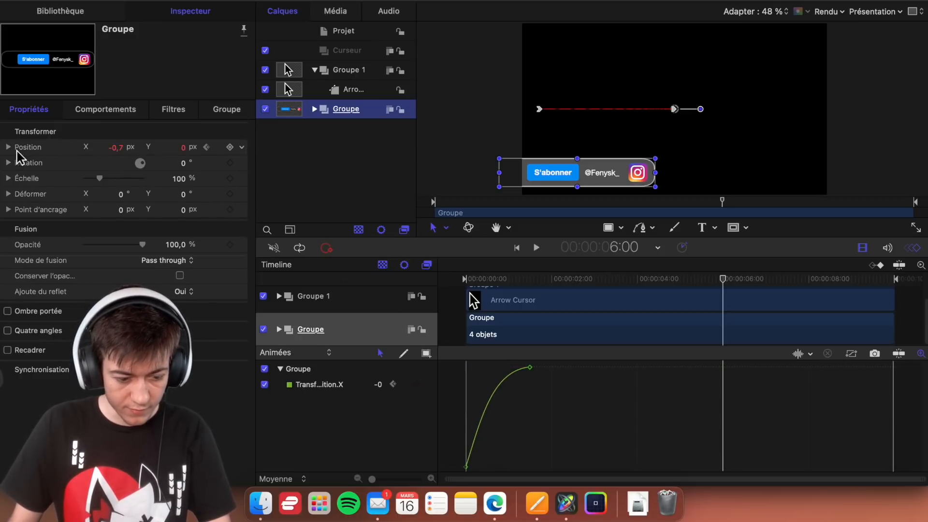
click(17, 151)
click(236, 166)
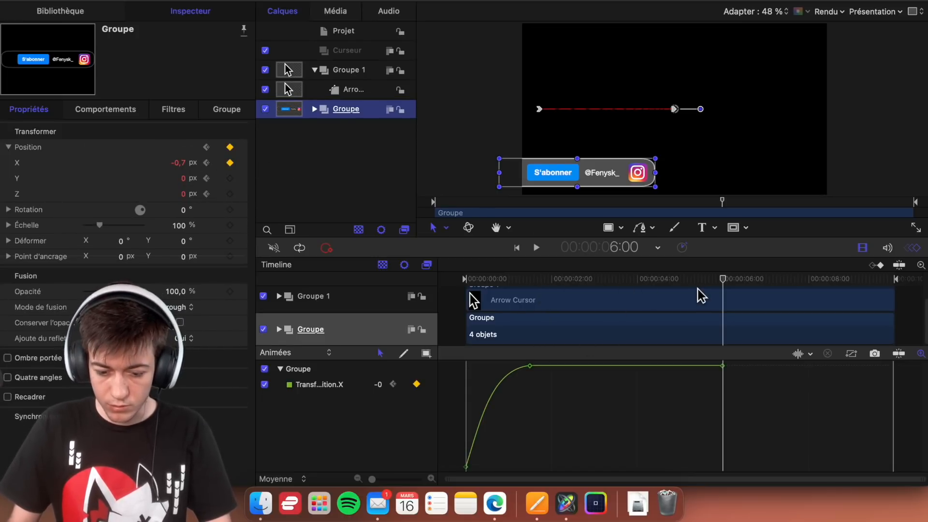
- Set the banner Groupe's X position at 7:30 to -850.1 px so it slides out of the frame
key(space)
key(space)
drag(797, 280, 791, 282)
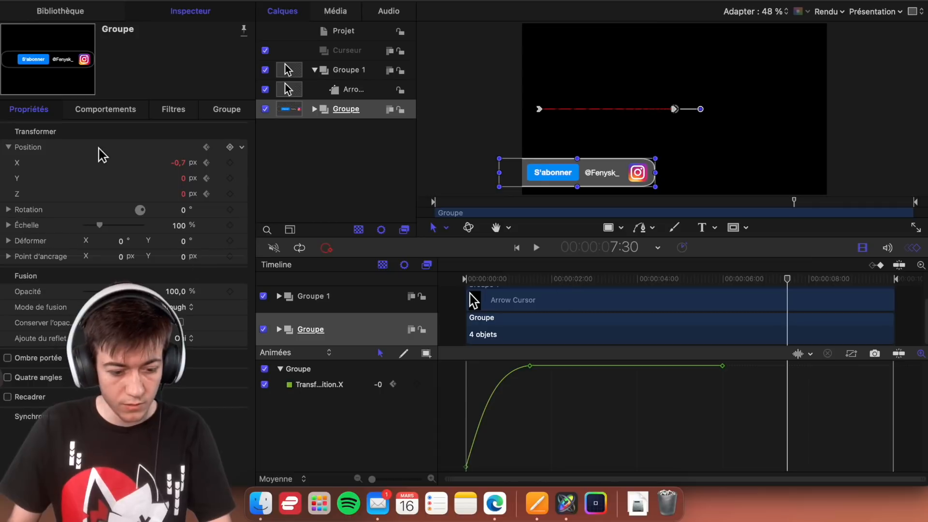
mouse_move(182, 172)
mouse_down()
mouse_move(128, 172)
mouse_move(178, 163)
mouse_up()
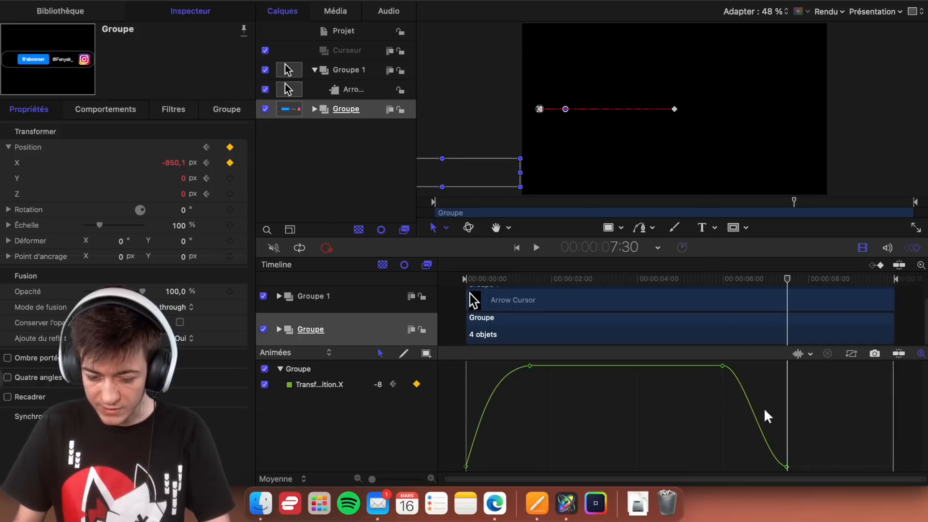
- Reshape the banner's X position curve by lengthening the outgoing handle of the 6:00 keyframe for a gradual start of the exit
click(787, 466)
drag(765, 464, 764, 422)
click(724, 366)
drag(743, 366, 762, 370)
key(super+z)
scroll(723, 371, up, 1)
click(724, 369)
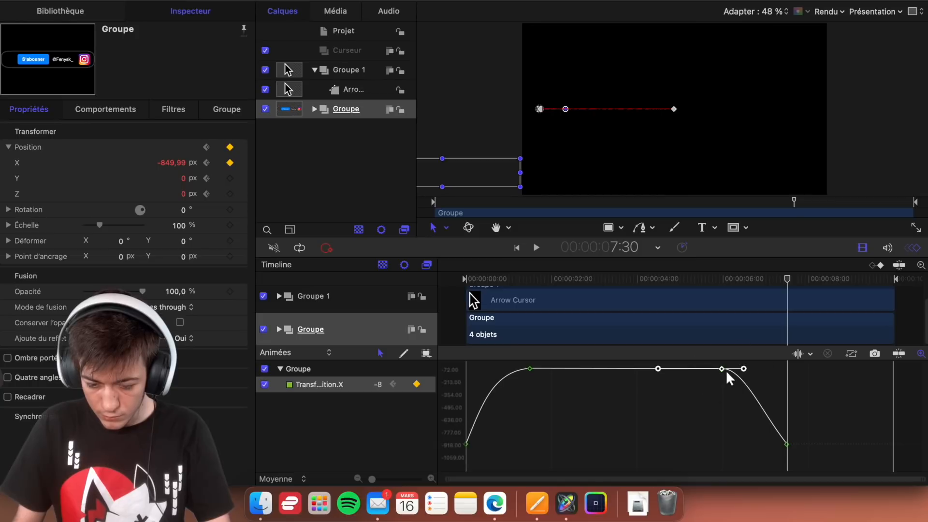
click(726, 396)
click(722, 369)
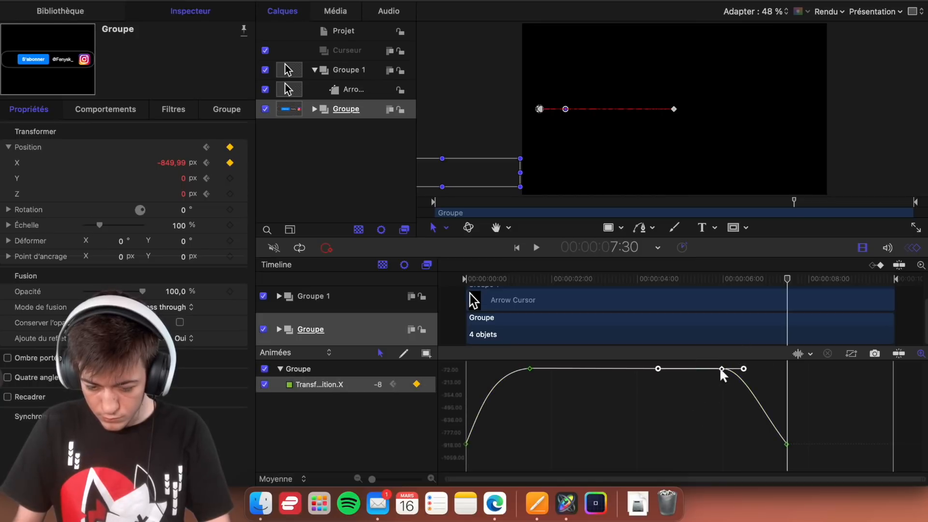
double_click(721, 369)
key(Return)
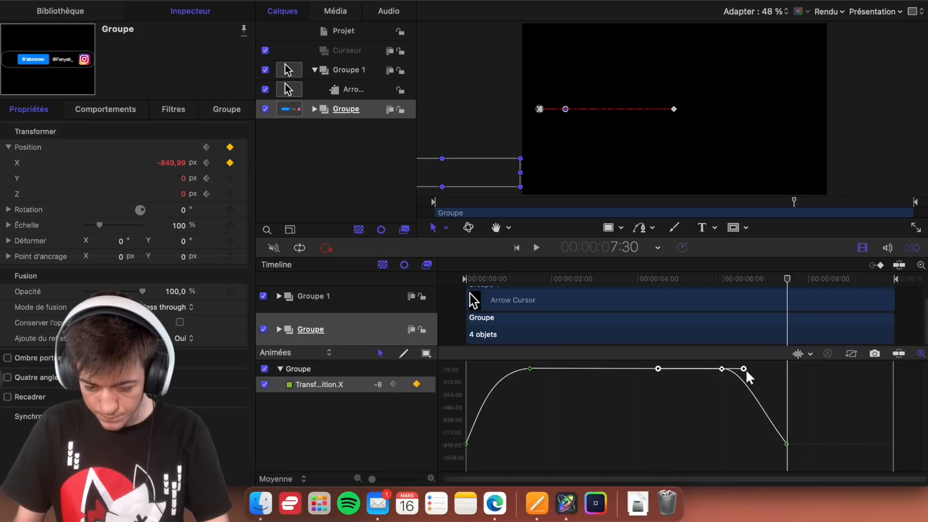
drag(746, 370, 764, 373)
click(727, 412)
- Play the banner's exit from just before 6:00 to check its easing
click(715, 283)
key(space)
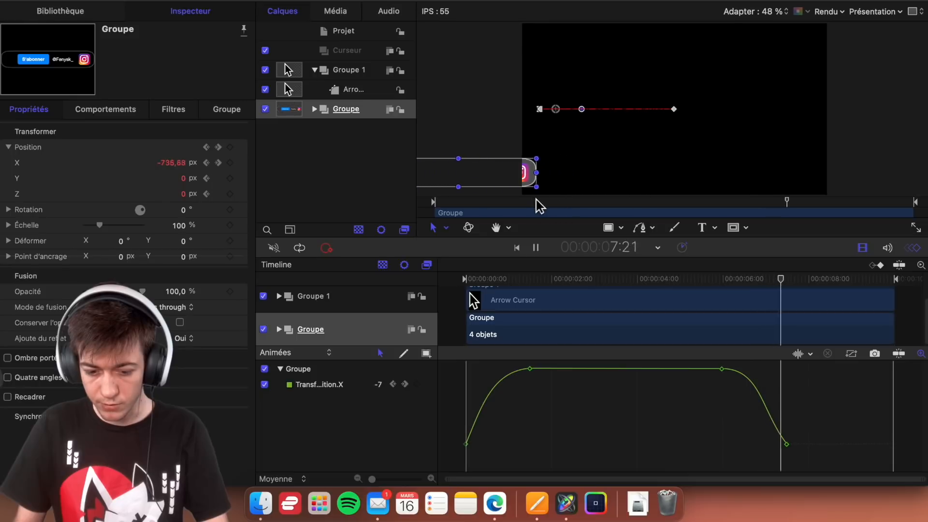
key(space)
- Angle the handle of the 7:30 keyframe upward so the banner's X curve ends steeply, and replay the exit
drag(793, 445, 769, 413)
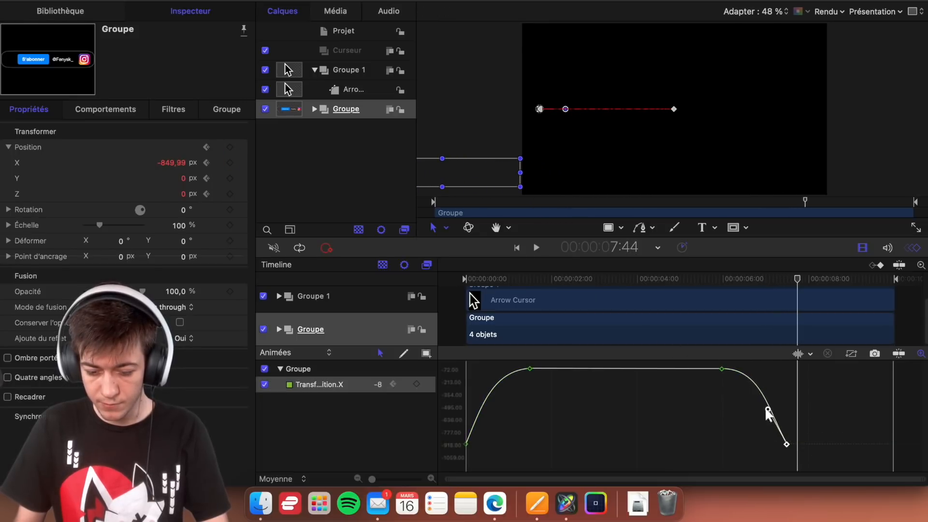
click(695, 285)
key(space)
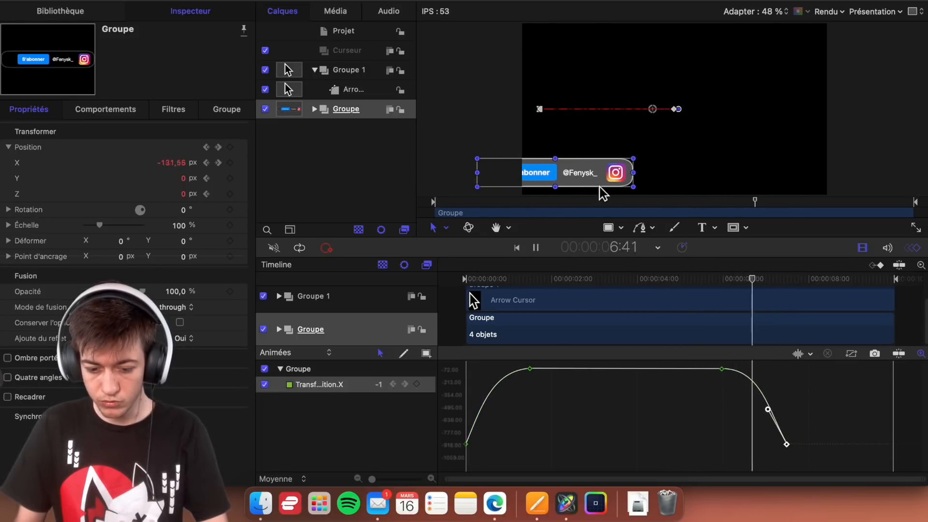
key(space)
- Deselect everything, play the complete animation from the start, and restart its playback from the first frame
drag(491, 274, 469, 294)
click(564, 433)
click(456, 83)
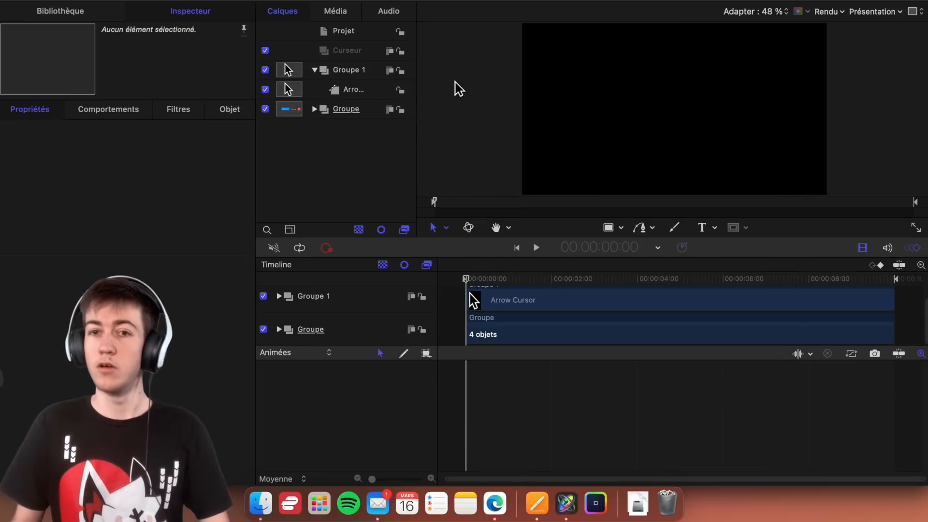
key(space)
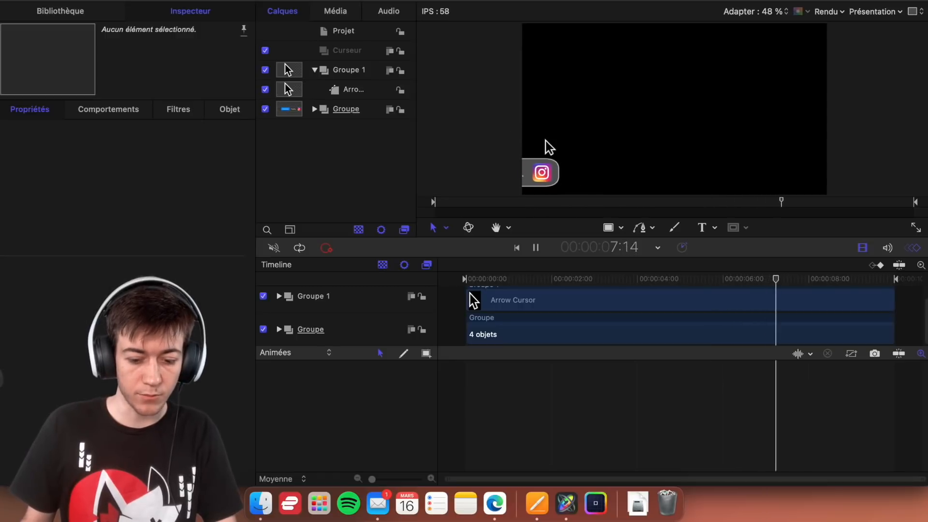
key(space)
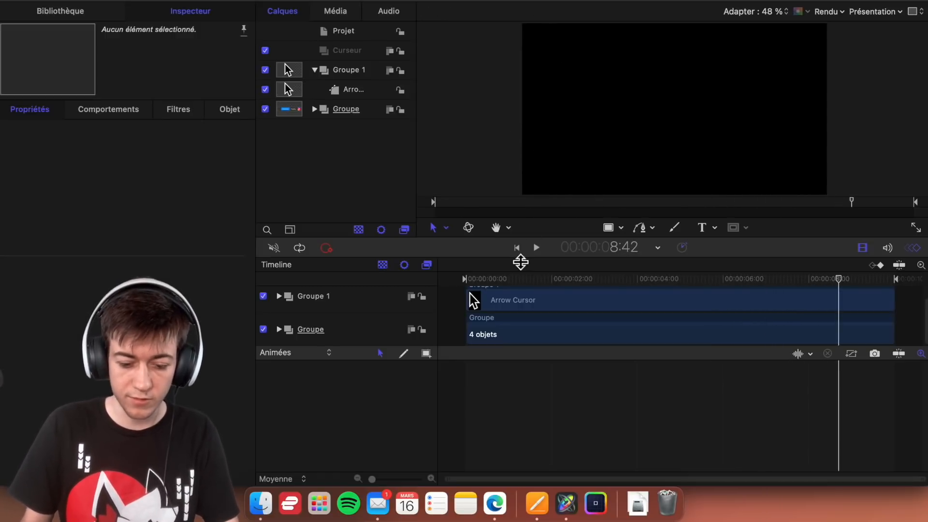
drag(506, 279, 465, 279)
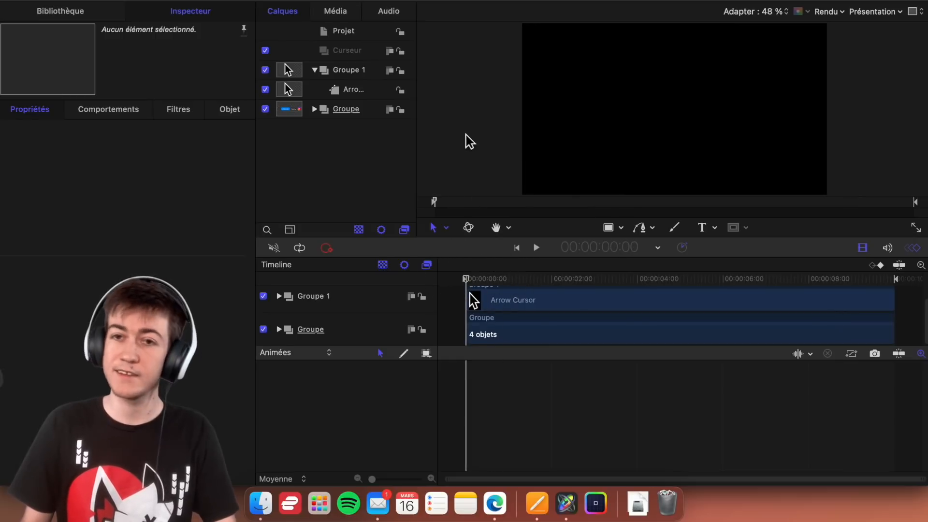
key(space)
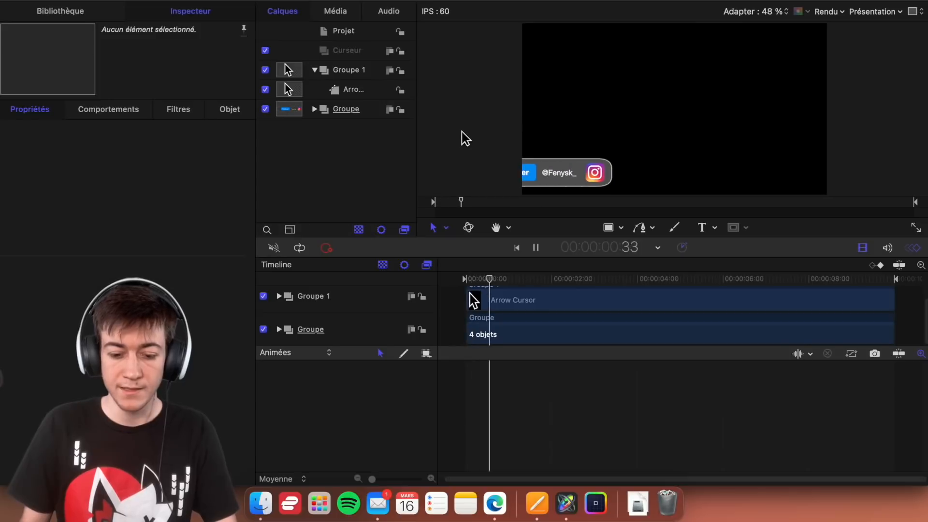
- Rename Groupe 1 as Curseur and delete the empty Curseur group above it
click(367, 53)
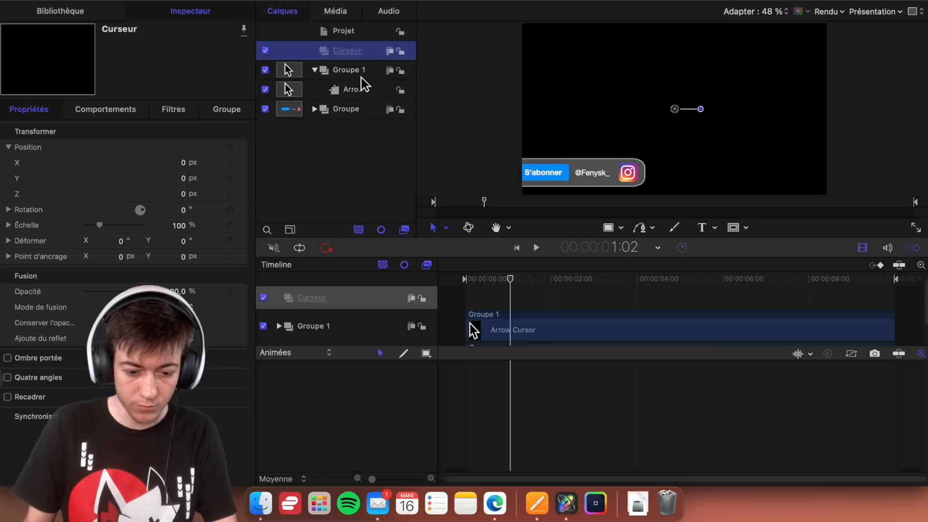
click(359, 75)
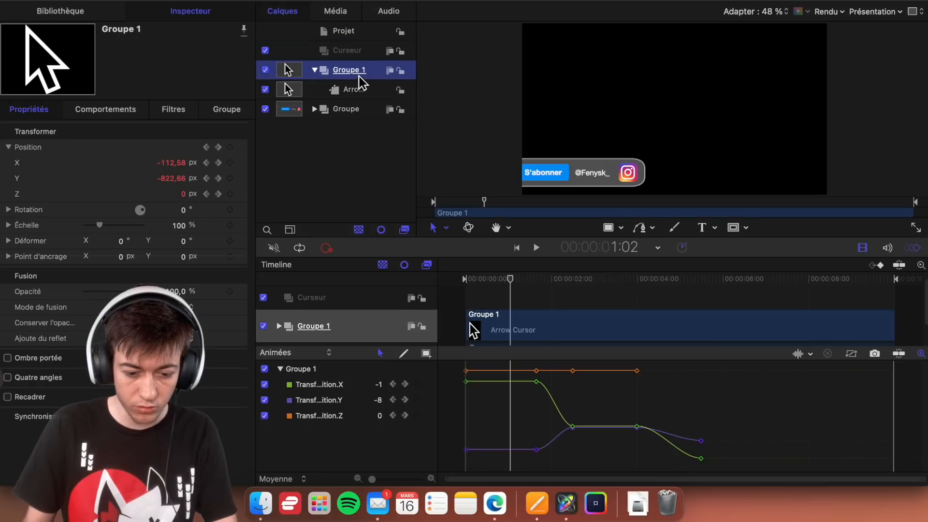
double_click(357, 72)
text(Curseu)
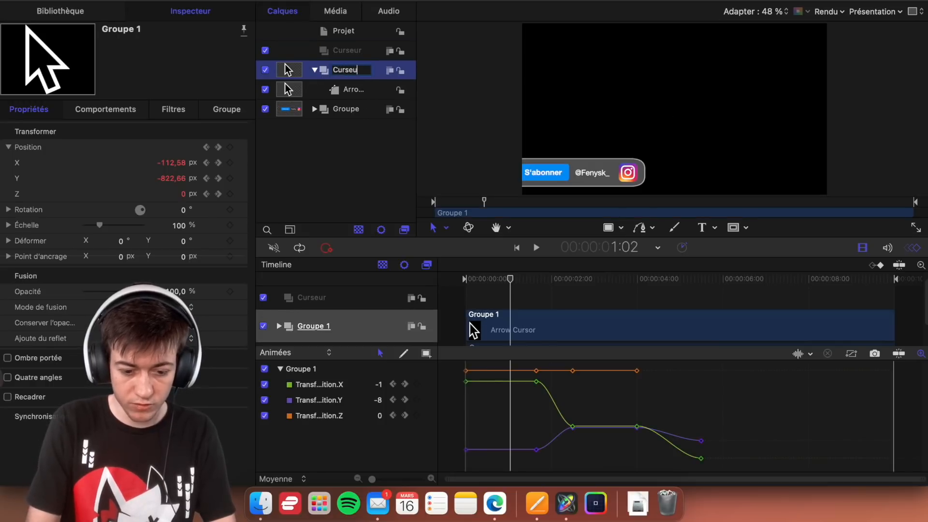
text(r)
key(Return)
click(357, 54)
key(BackSpace)
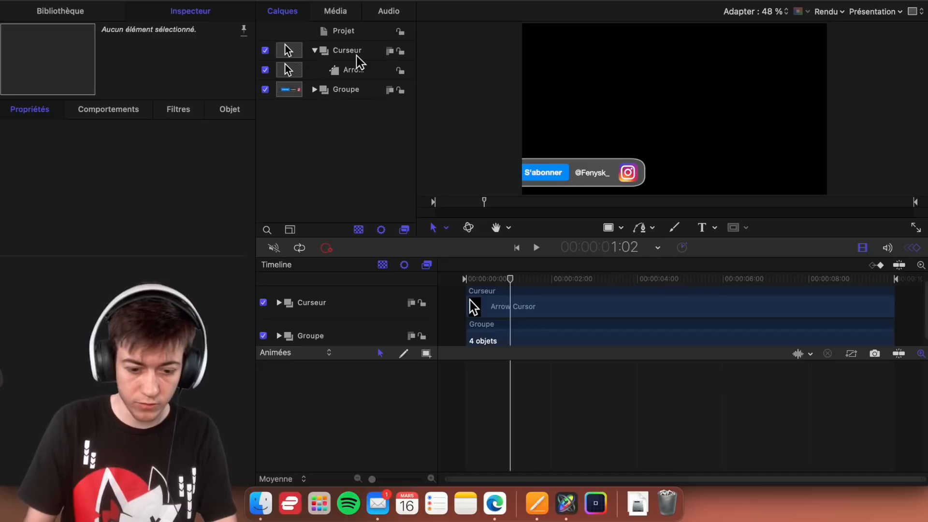
- Play the animation from the start to examine when the cursor reaches the S'abonner button, and return to 1:49
drag(520, 284, 478, 303)
key(Home)
key(space)
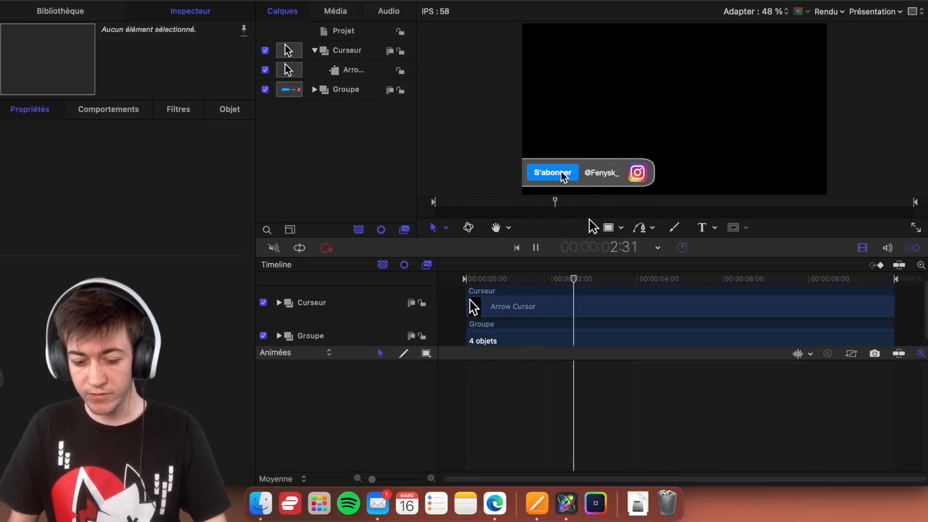
key(space)
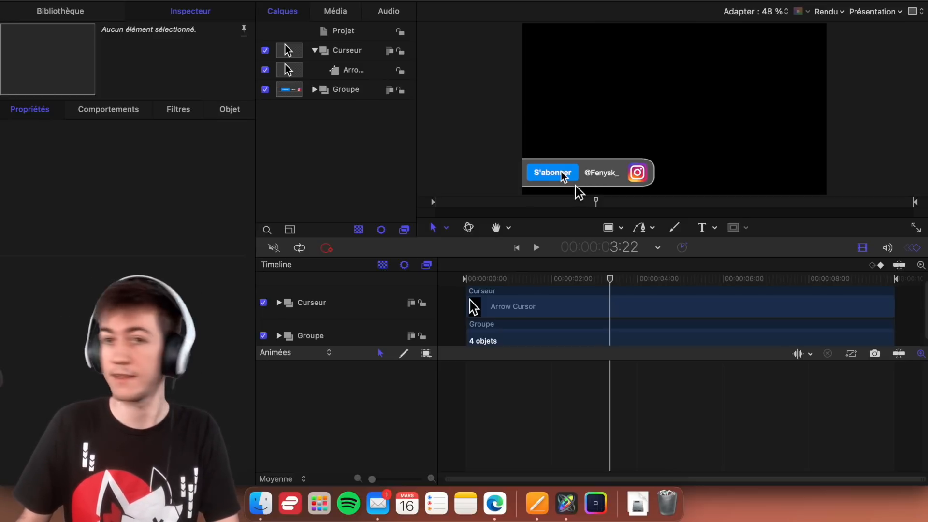
key(space)
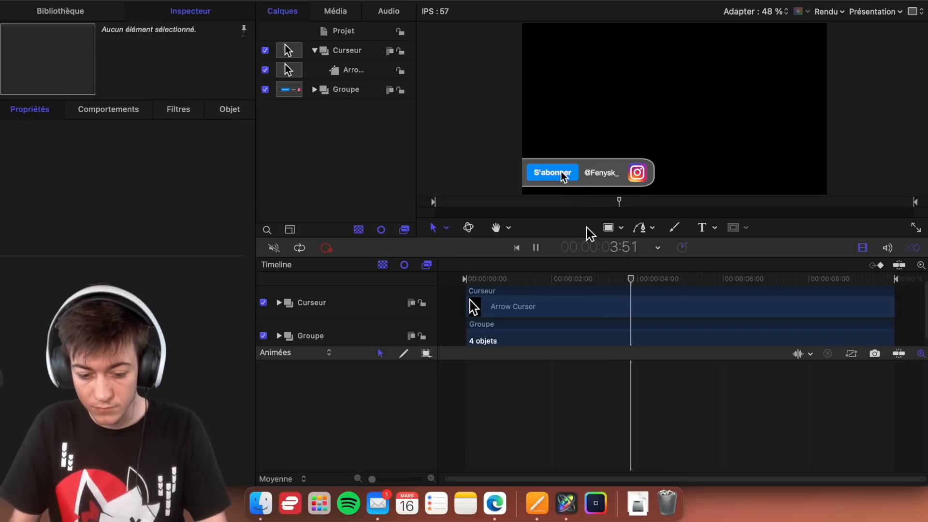
key(space)
drag(570, 284, 544, 283)
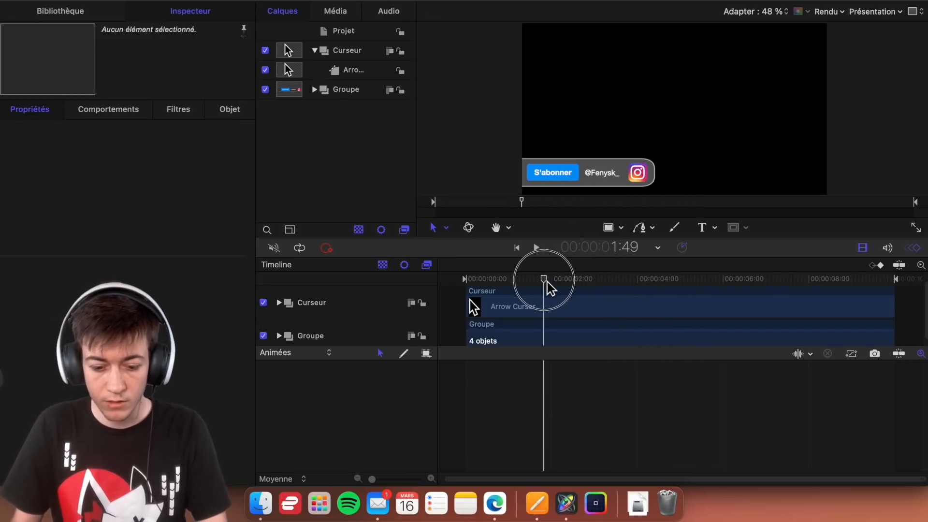
- Add a fill colour keyframe at 3:10 to Rectangle 1 inside the banner's Bouton group
click(315, 91)
click(350, 129)
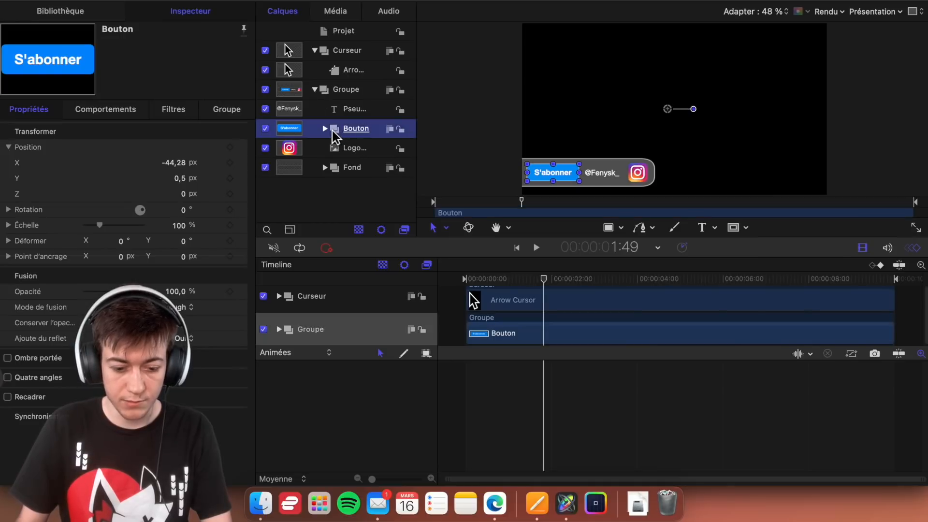
click(325, 128)
click(360, 169)
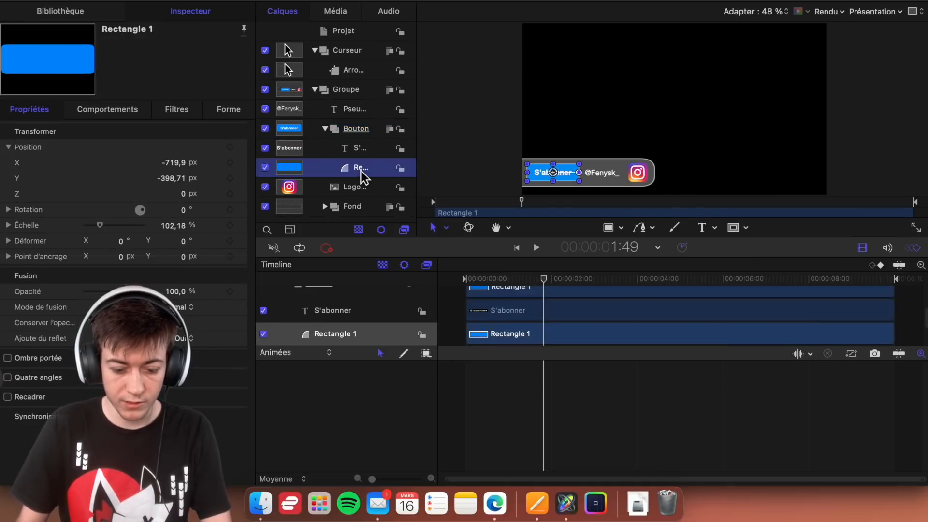
click(224, 119)
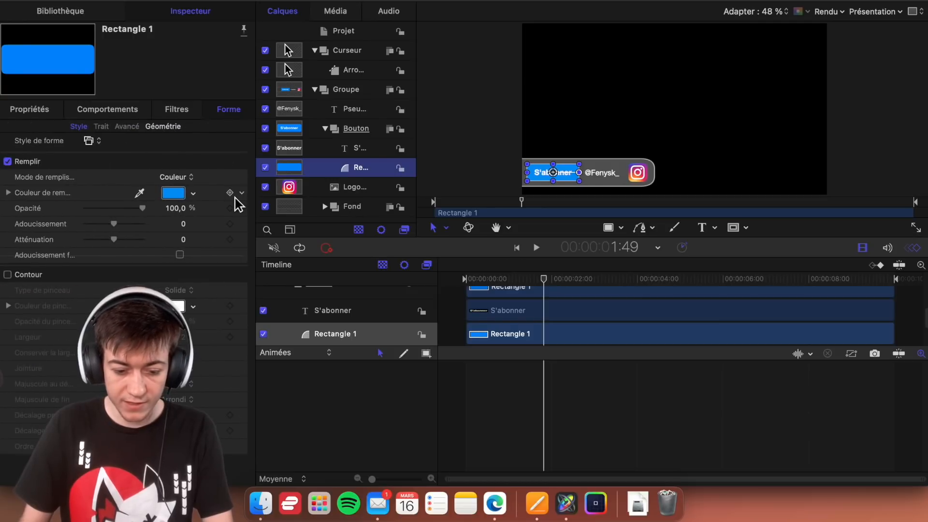
key(space)
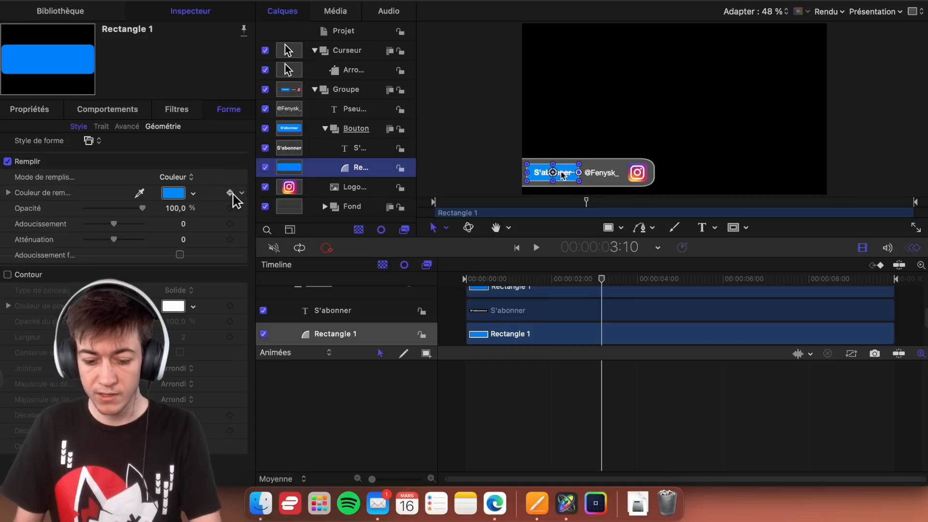
- Set the fill colour of the button's Rectangle 1 at 3:30 to near-white at full brightness, using the colour wheel
key(Right)
key(Right)
key(Right)
key(Right)
key(Right)
key(Right)
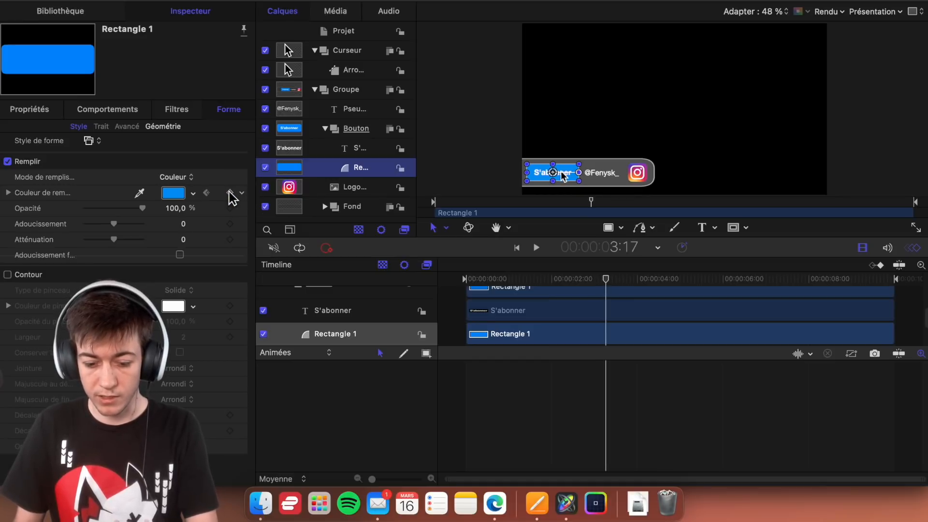
key(Right)
key(Right)
key(Right)
key(Right)
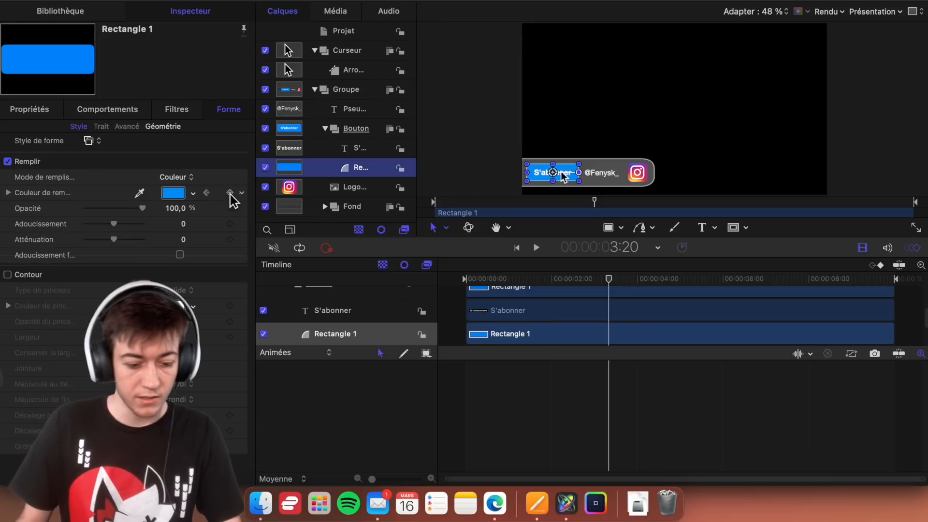
key(Right)
key(Right)
key(Right)
key(Right)
key(Right)
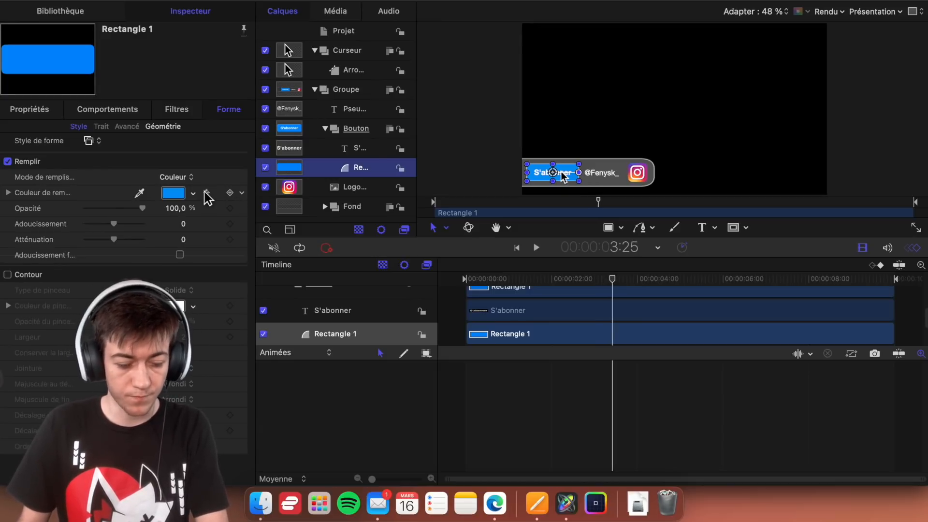
key(Right)
key(Right)
key(Right)
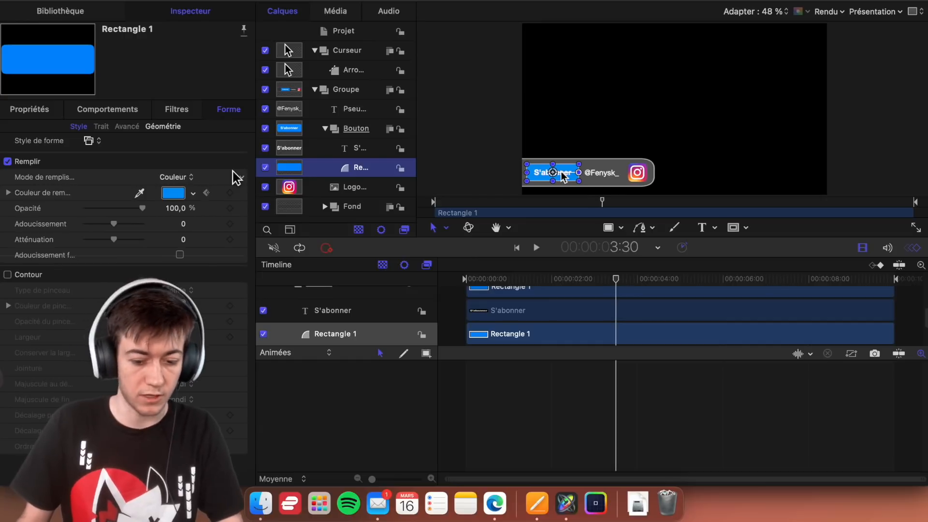
click(174, 194)
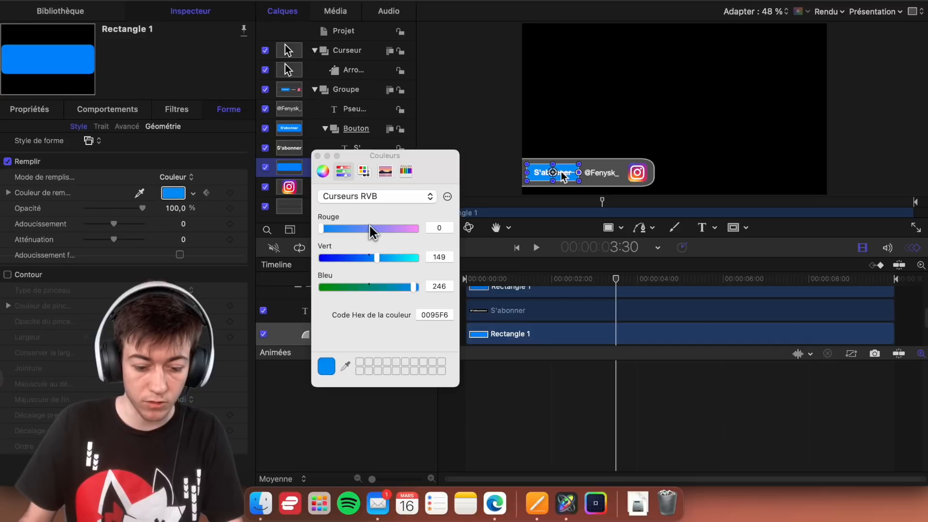
click(323, 171)
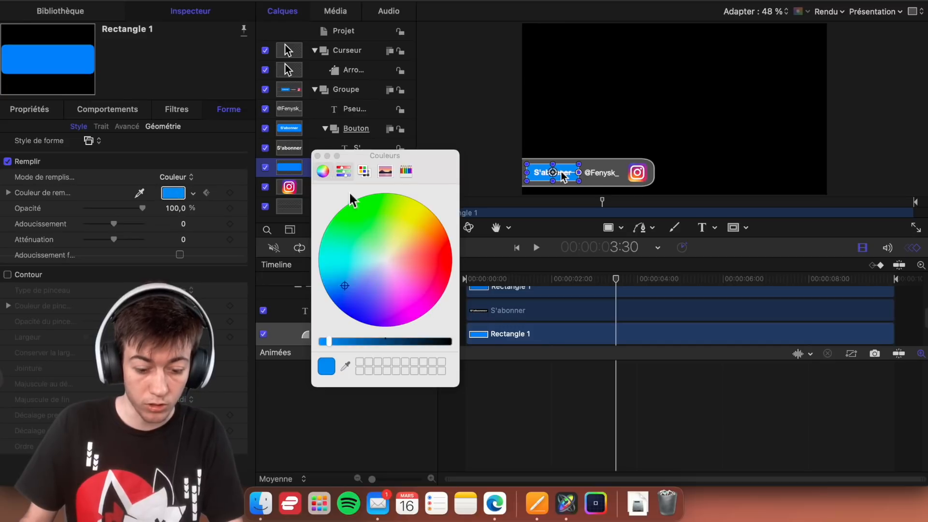
click(391, 279)
drag(329, 341, 317, 343)
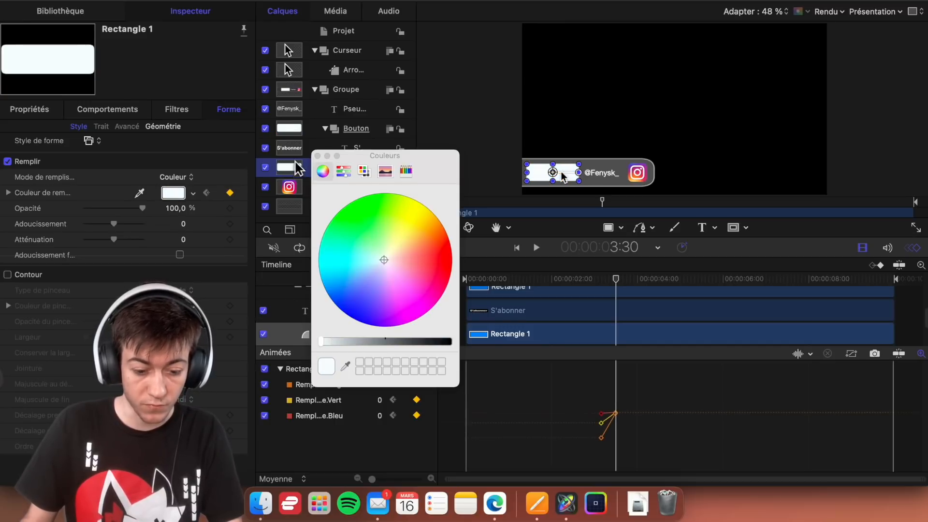
click(318, 156)
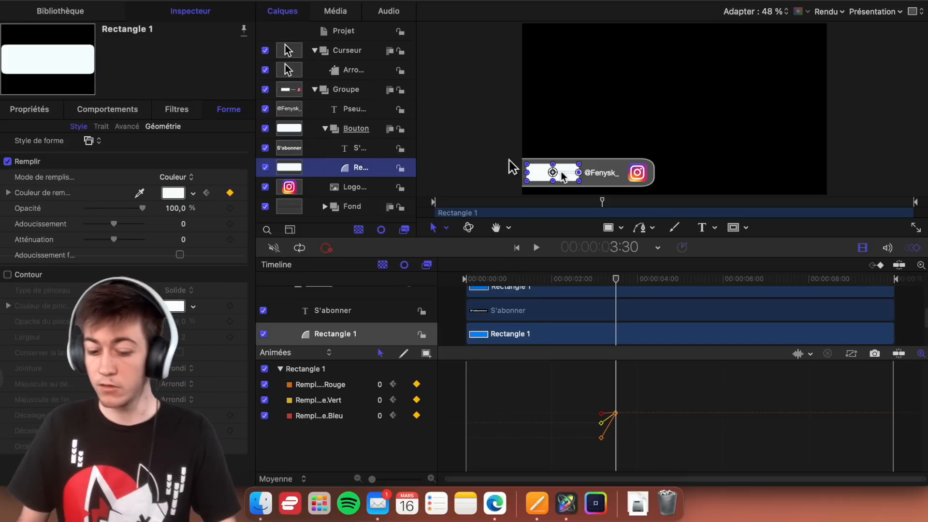
- Add a face colour keyframe at 3:10 to the S'abonner text inside the banner's Bouton group
drag(615, 277, 604, 283)
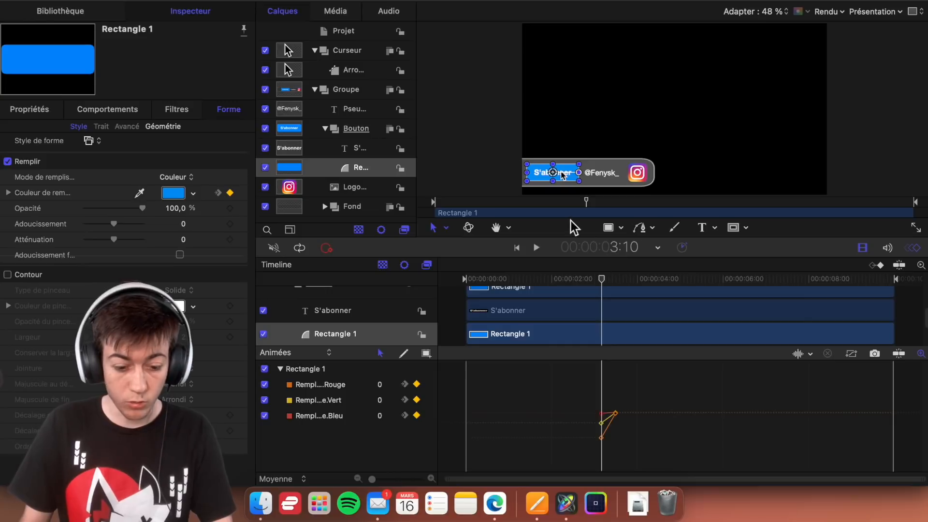
click(372, 153)
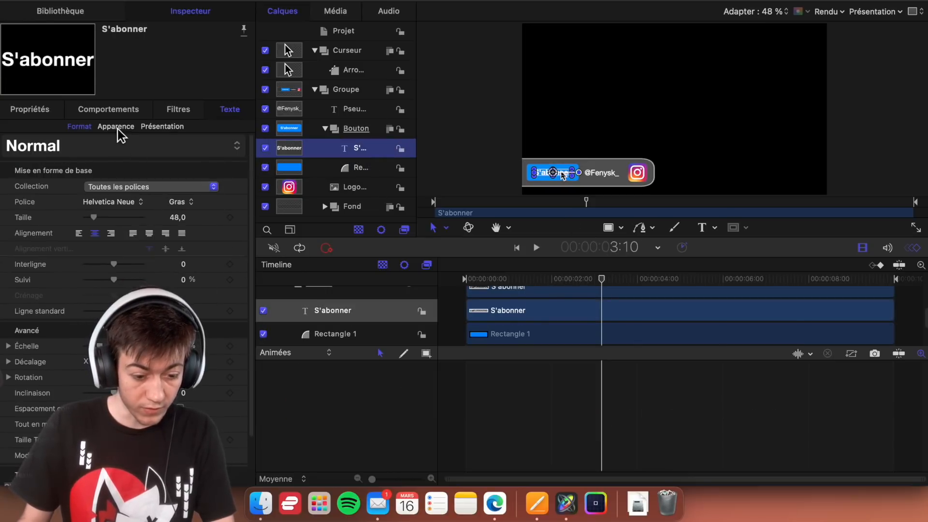
click(134, 128)
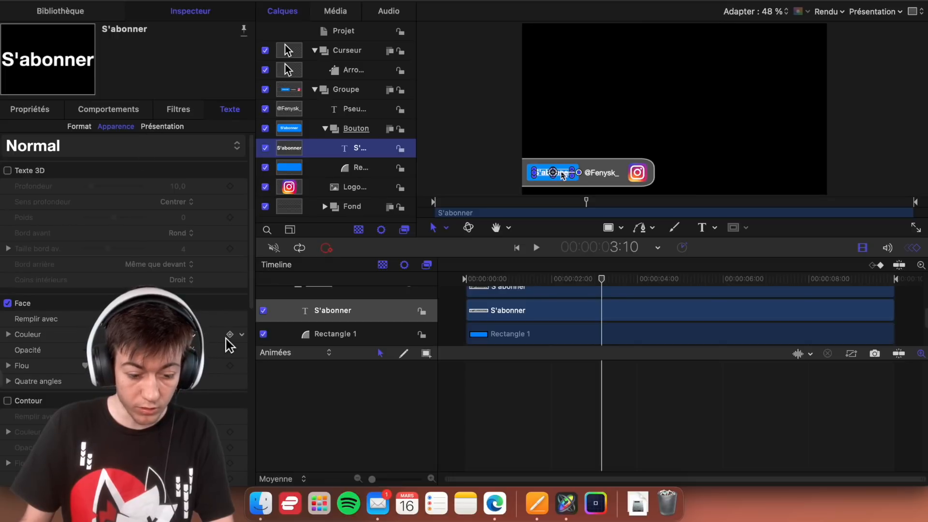
- Keyframe the S'abonner text's face colour to black at 3:20 with the colour wheel's brightness
key(Right)
key(Right)
key(Right)
key(Right)
key(Right)
key(Right)
key(Right)
key(Right)
key(Right)
key(Right)
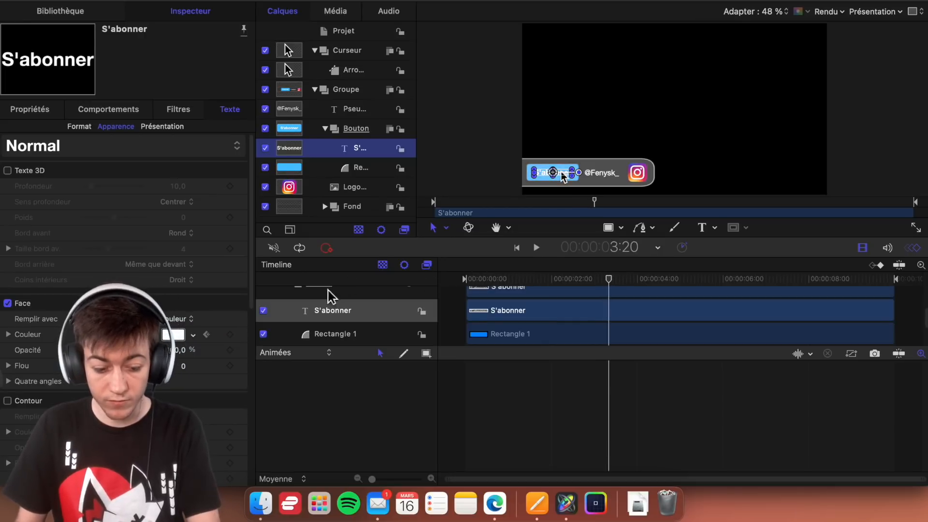
click(230, 334)
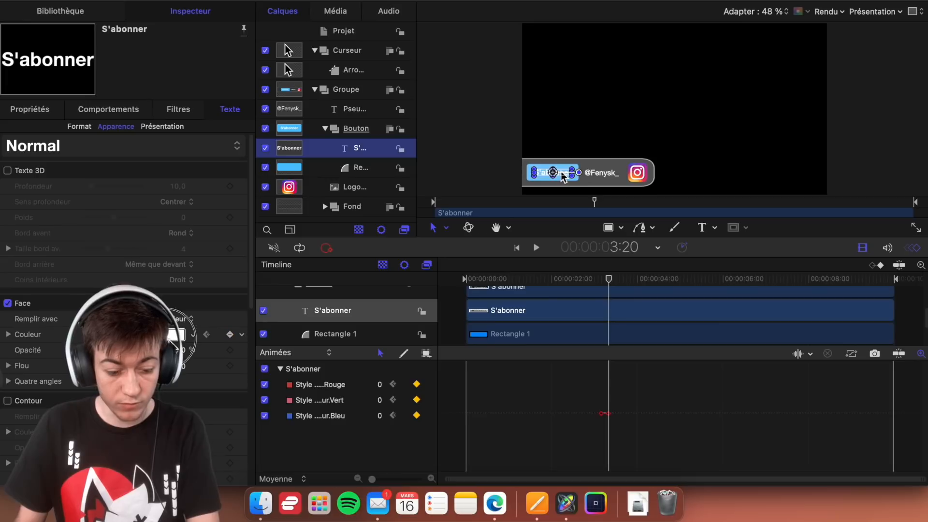
click(175, 334)
drag(377, 341, 450, 341)
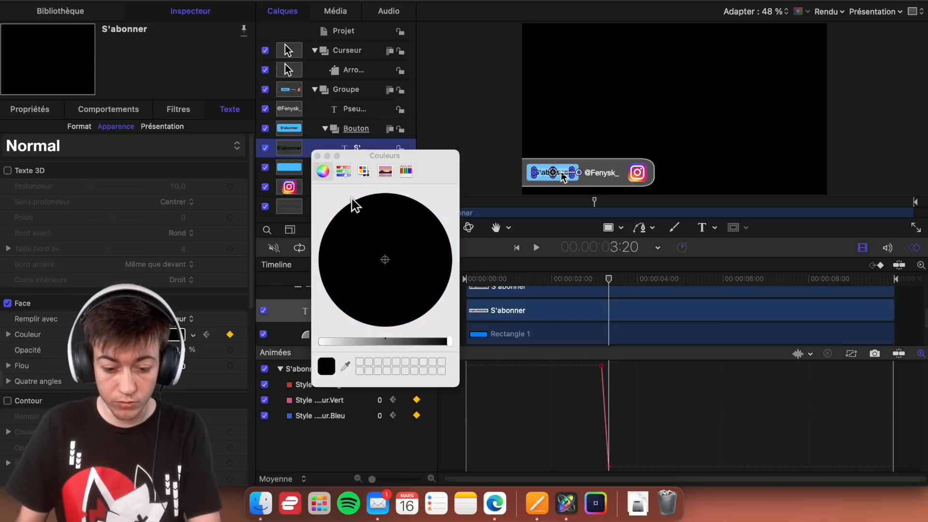
click(317, 155)
- Step frame by frame between 3:15 and 3:33 to compare the text's colour change with the button's
key(Left)
key(Left)
key(Left)
key(Left)
key(Left)
key(Left)
key(Left)
key(Left)
key(Left)
key(Left)
key(Left)
key(Left)
key(Left)
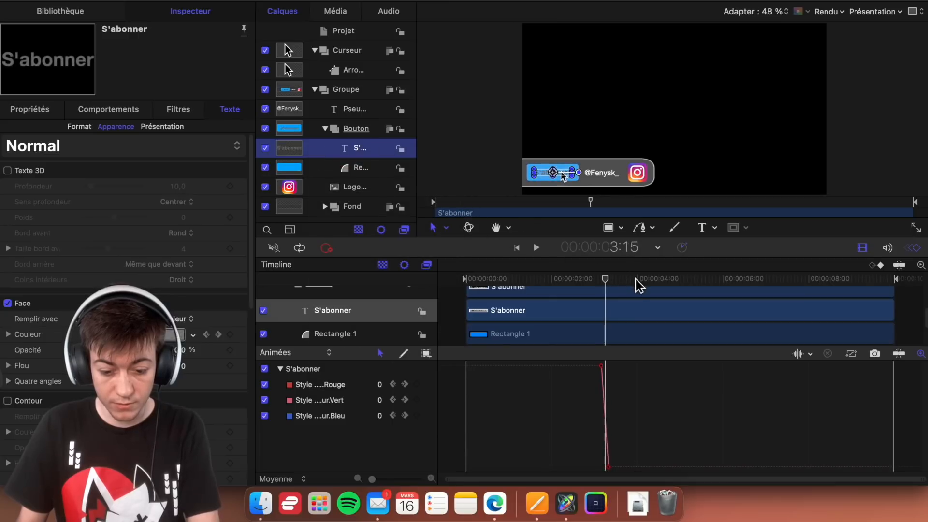
key(Right)
key(Right)
key(Right)
key(Right)
key(Right)
key(Right)
key(Right)
key(Right)
key(Right)
key(Right)
key(Right)
key(Right)
key(Right)
key(Right)
key(Right)
key(Right)
key(Right)
key(Right)
key(Right)
key(Right)
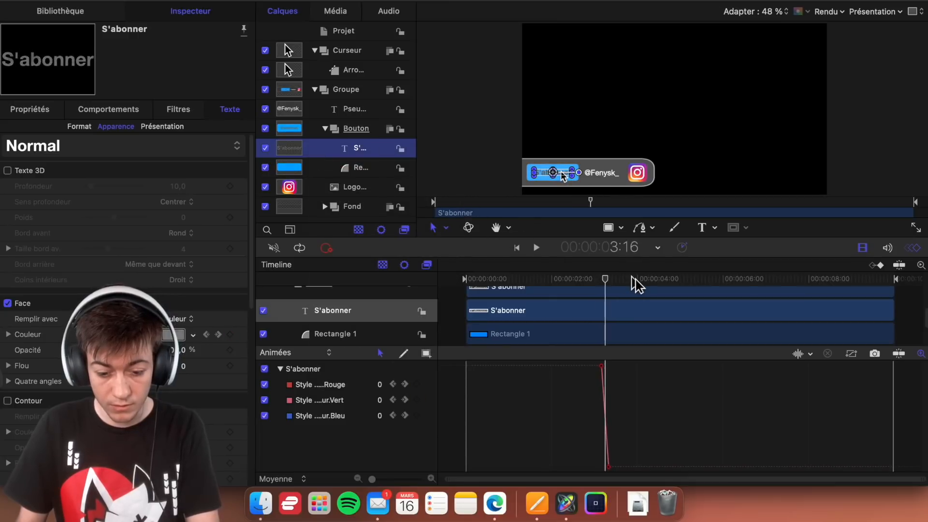
key(Right)
key(Right)
key(Right)
key(Right)
key(Right)
key(Right)
key(Left)
key(Left)
key(Left)
key(Left)
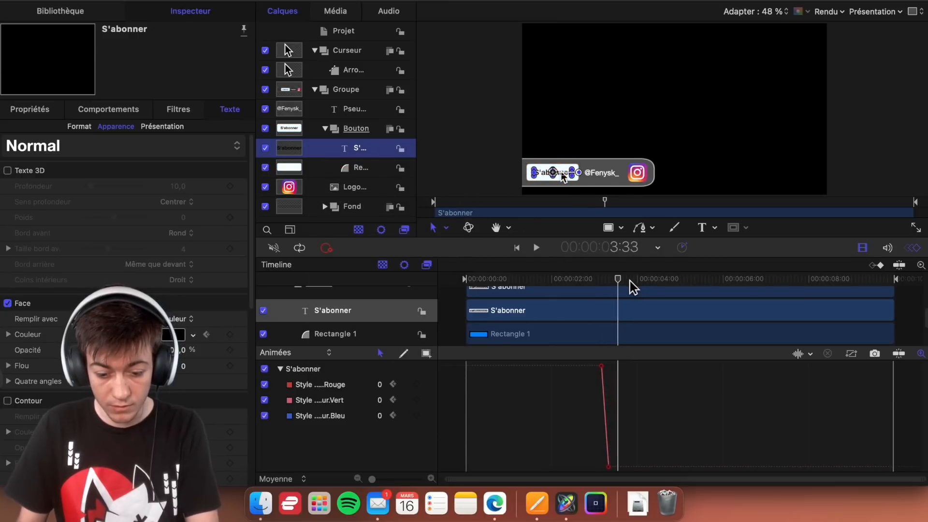
key(Left)
key(Left)
key(Left)
key(Left)
key(Left)
key(Left)
key(Left)
key(Left)
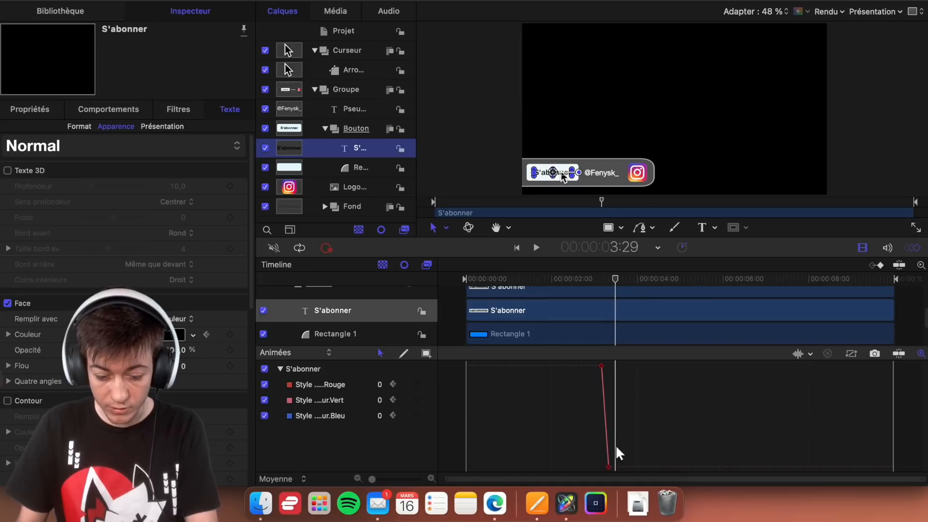
key(Left)
key(Left)
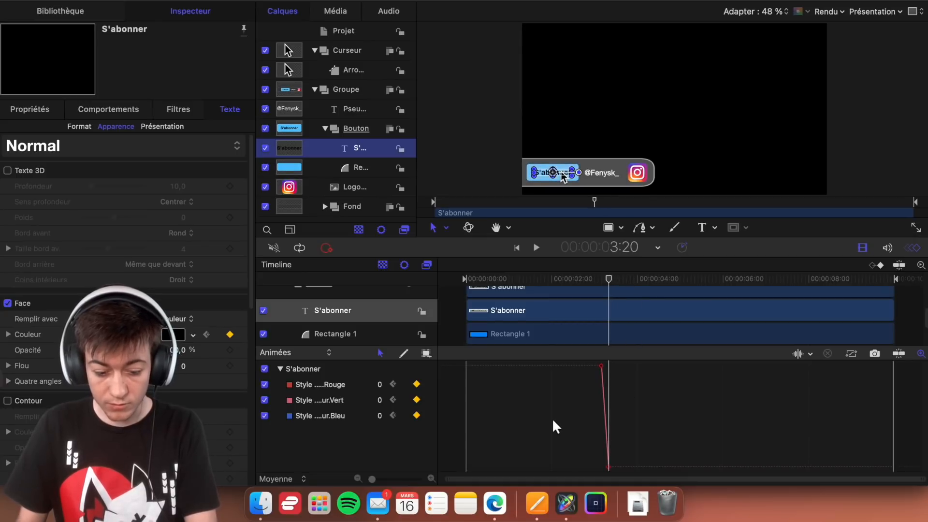
- Remove the S'abonner text's colour keyframe at 3:20 and set its face colour to black at 3:30
click(230, 334)
key(Right)
key(Right)
key(Right)
key(Right)
key(Right)
key(Right)
key(Right)
key(Right)
key(Right)
key(Right)
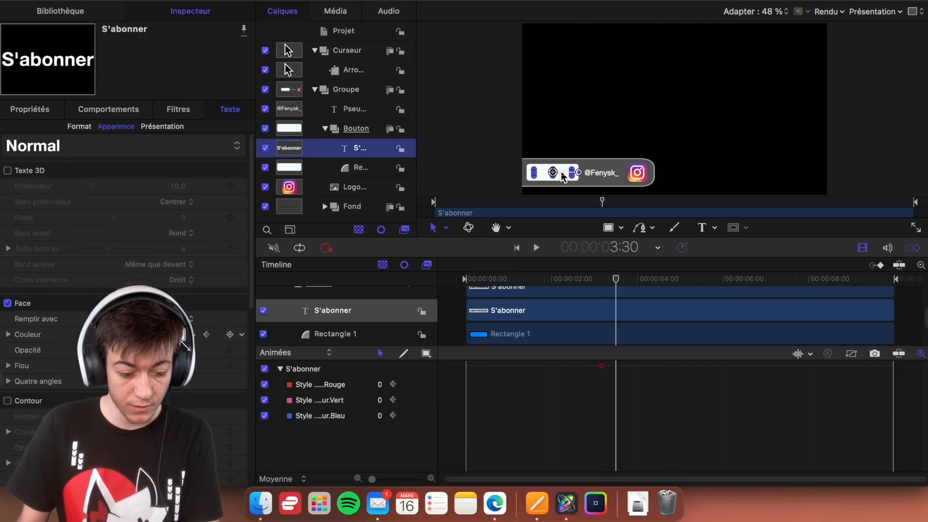
click(183, 334)
drag(399, 347, 613, 342)
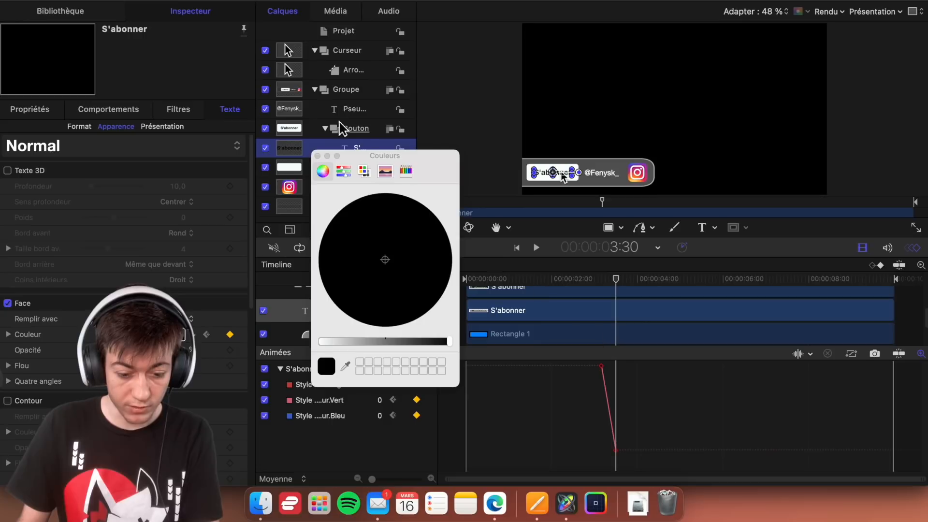
click(317, 156)
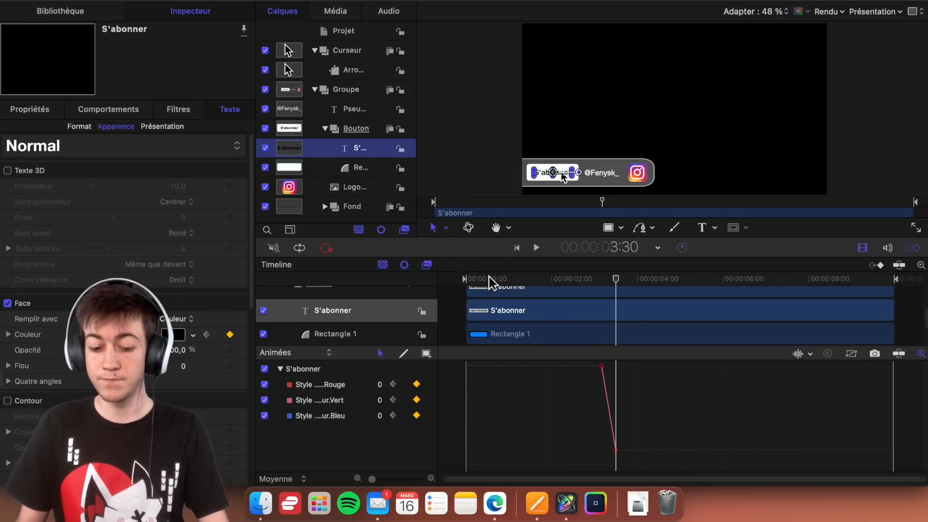
- Deselect everything and play the animation from the start to examine the whole banner sequence
drag(491, 279, 435, 284)
click(496, 182)
click(472, 114)
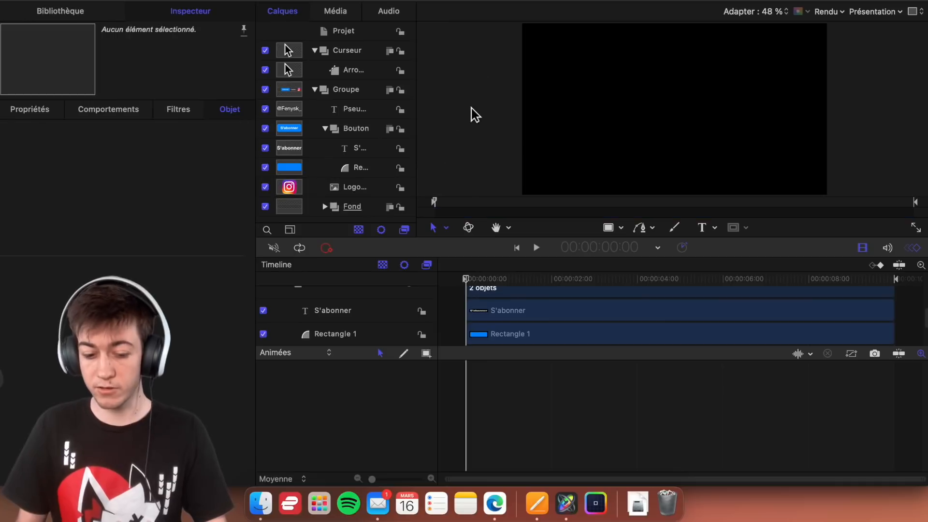
key(space)
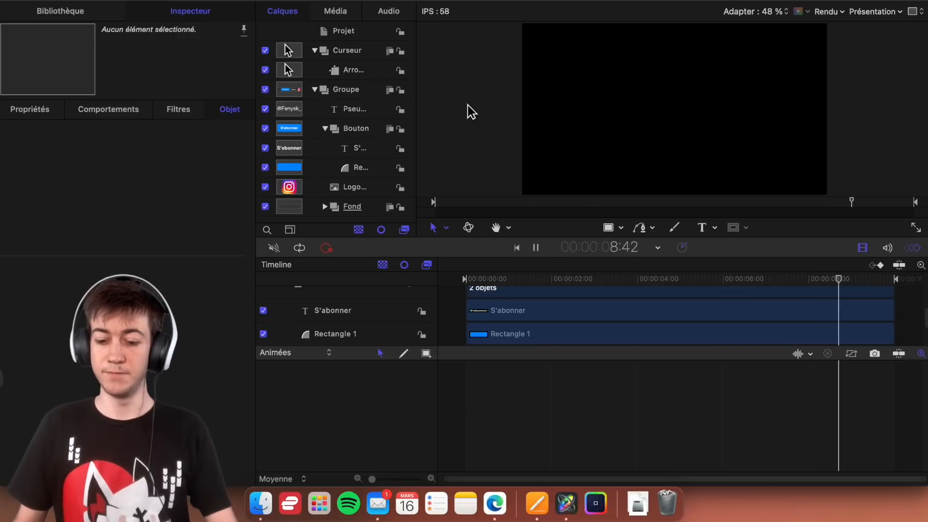
key(space)
key(End)
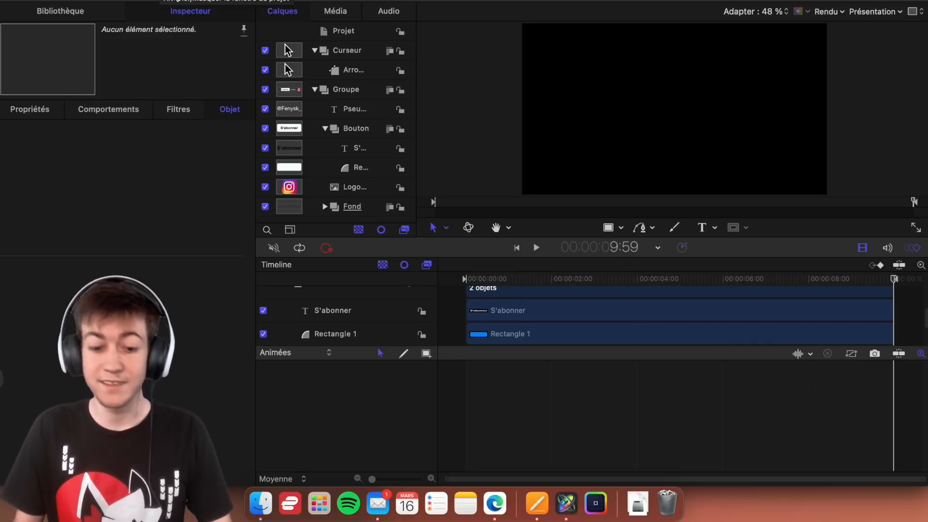
- Leave Motion and open Final Cut Pro
key(super+Tab)
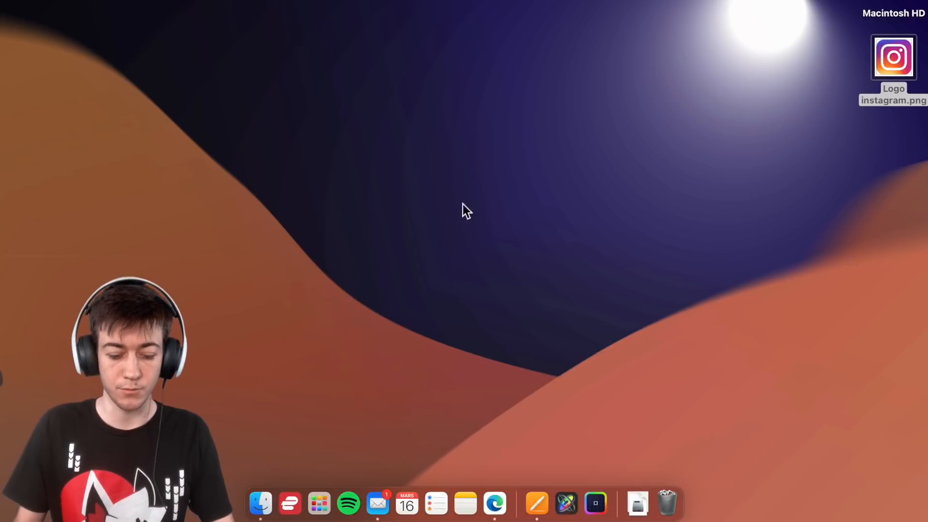
key(super+space)
text(f)
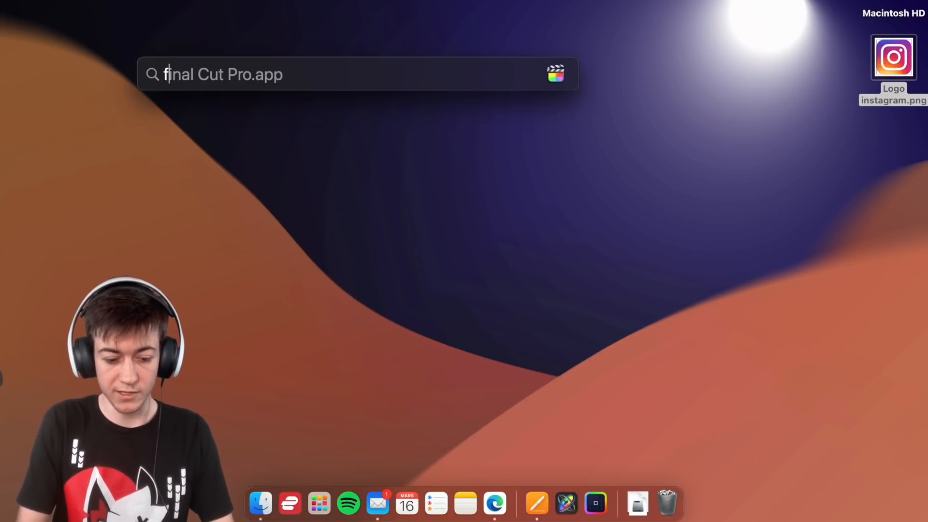
key(Return)
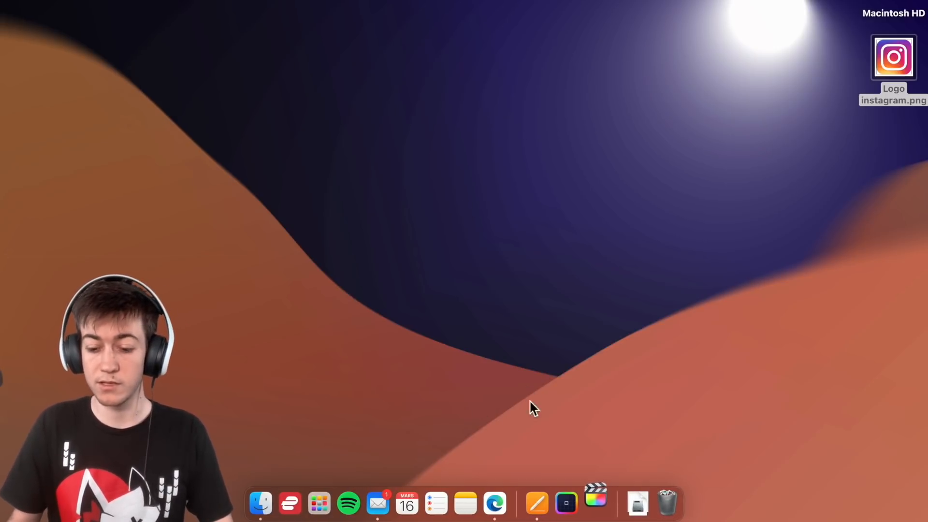
drag(659, 338, 690, 334)
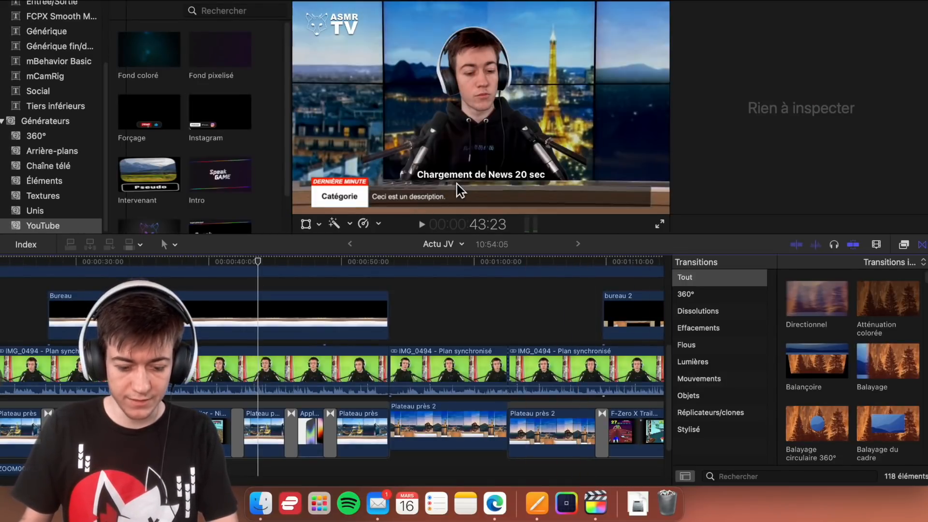
- Try the Instagram generator in the Actu JV timeline at 54:24, and delete the clip
click(406, 265)
scroll(193, 77, down, 2)
drag(220, 73, 410, 317)
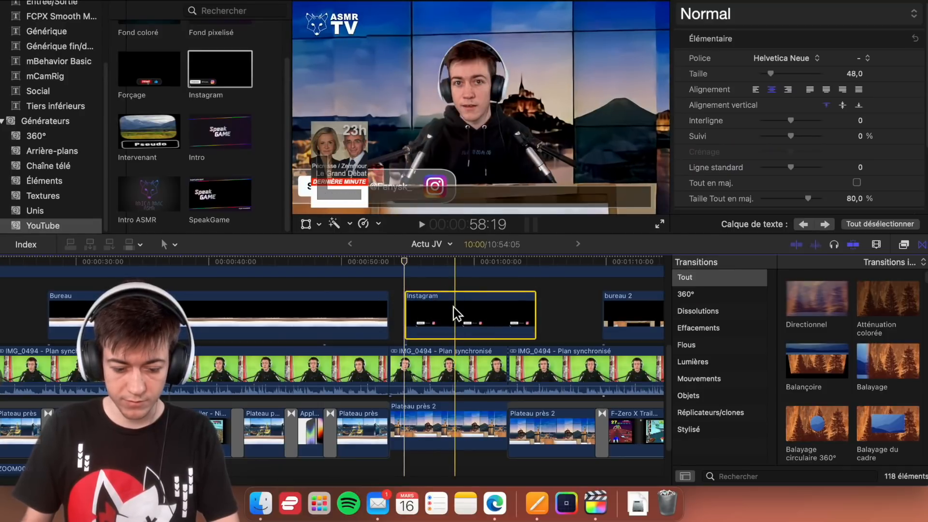
key(Delete)
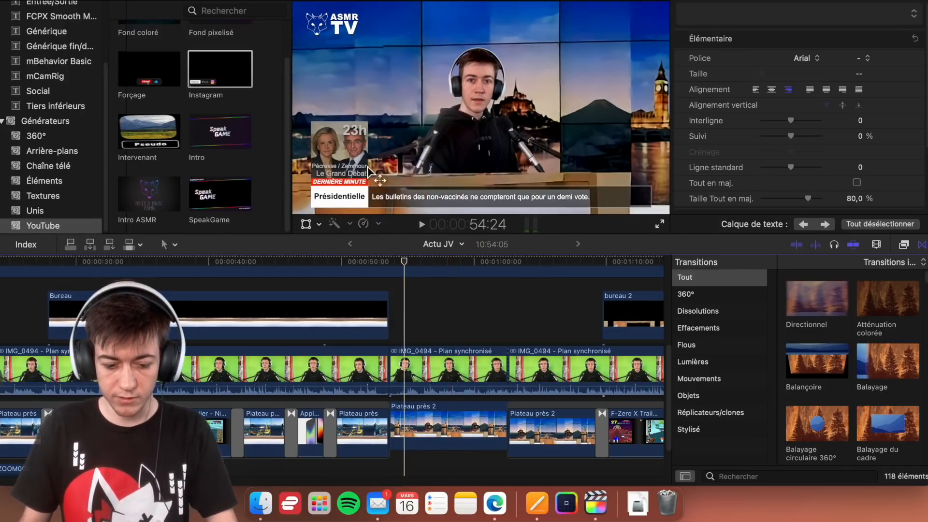
- Place the Instagram generator in the timeline above the Logo fixe clip, between the News 20 sec and Forçage clips
scroll(464, 329, right, 2)
scroll(464, 329, right, 15)
click(473, 285)
scroll(474, 293, up, 3)
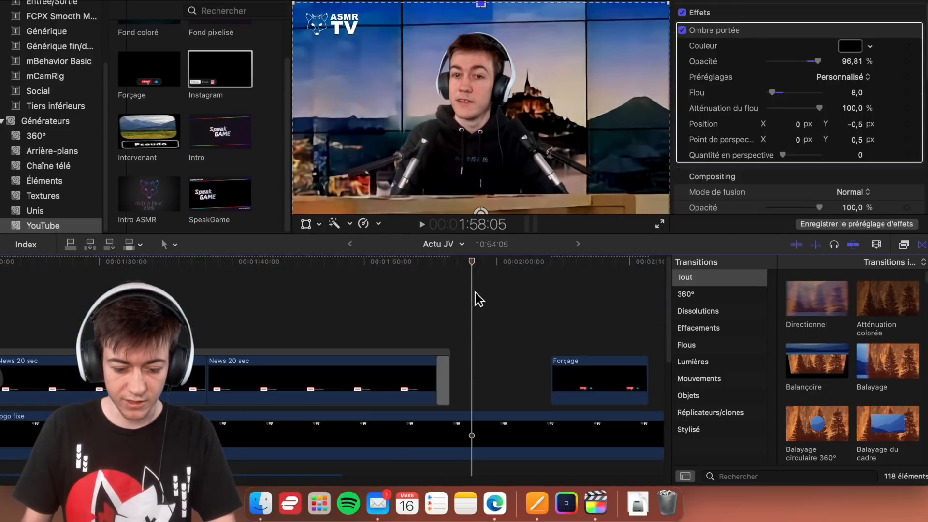
drag(214, 96, 473, 329)
- Play the Instagram and Forçage clips to compare how their banners, cursors and button clicks animate
key(space)
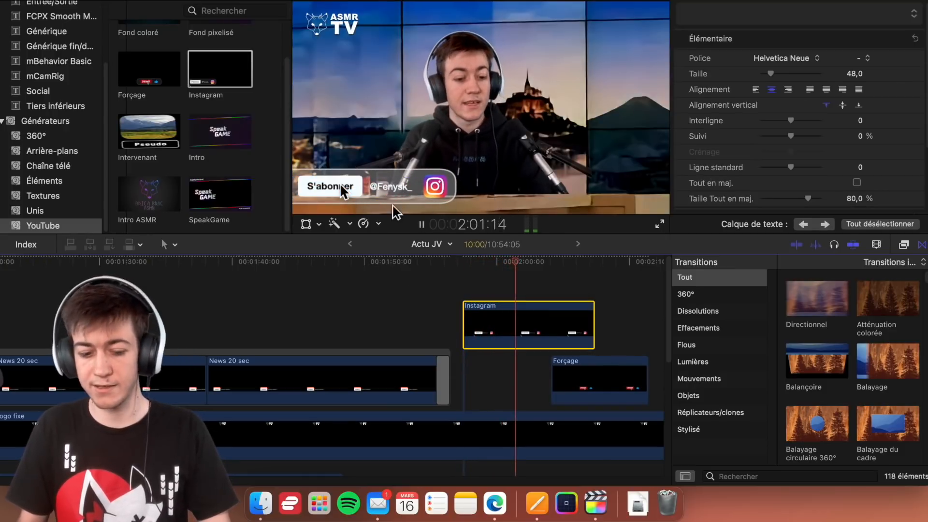
click(465, 273)
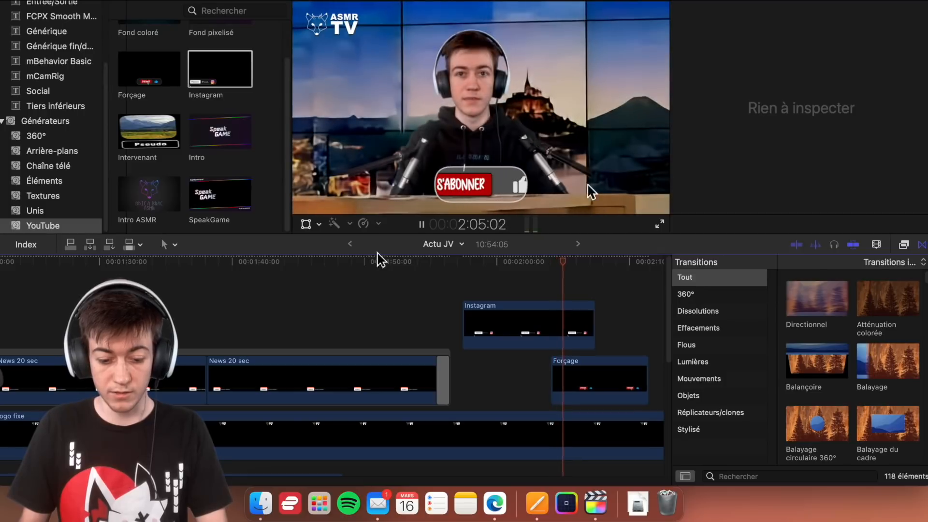
click(543, 270)
scroll(559, 297, right, 5)
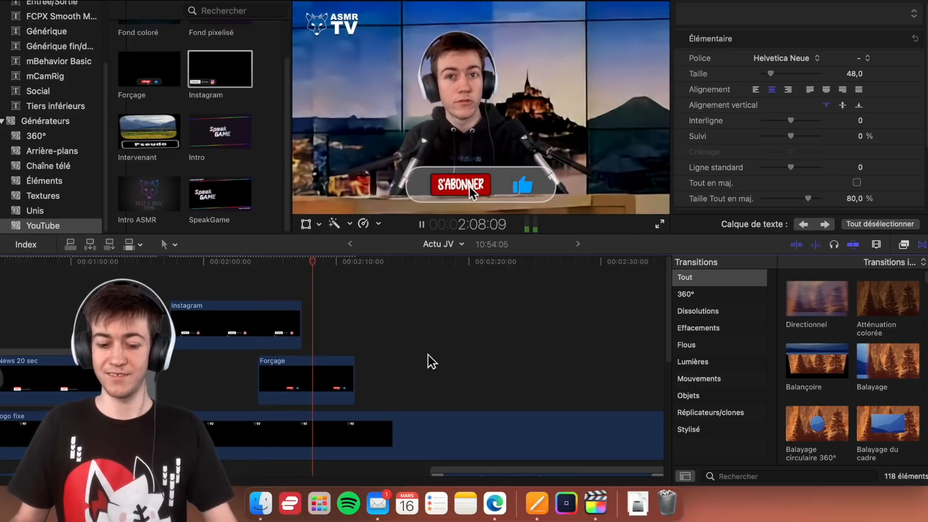
key(space)
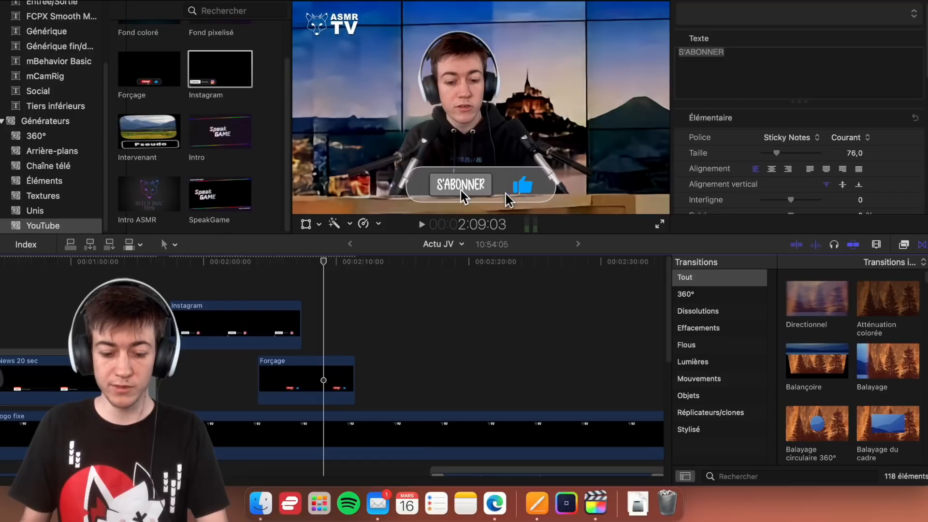
key(space)
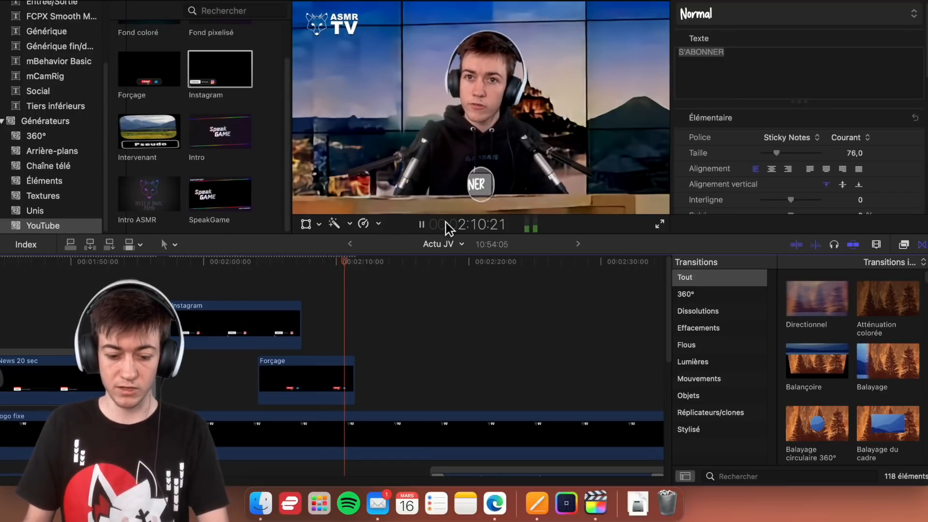
- Replay the Instagram clip from its start to examine the cursor's click on the S'abonner button and the banner's exit
click(174, 269)
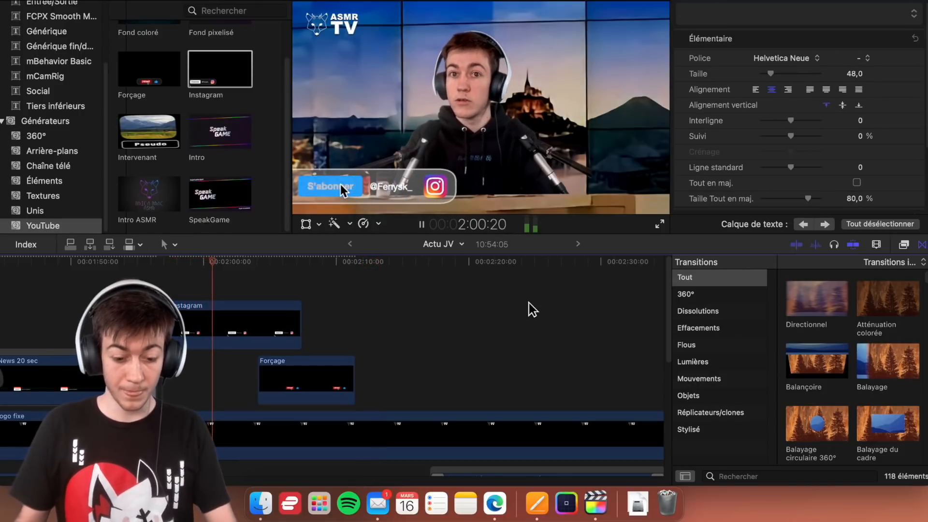
key(space)
key(space)
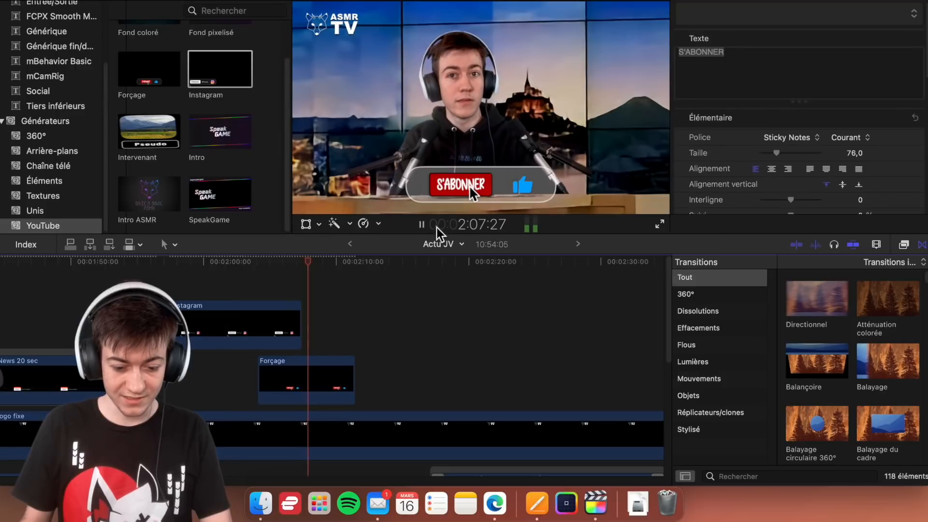
click(199, 269)
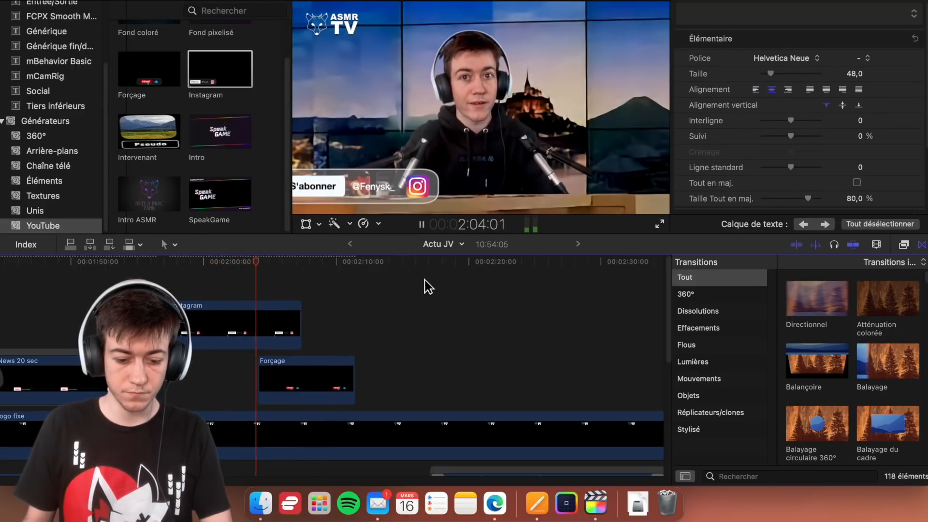
key(space)
click(218, 263)
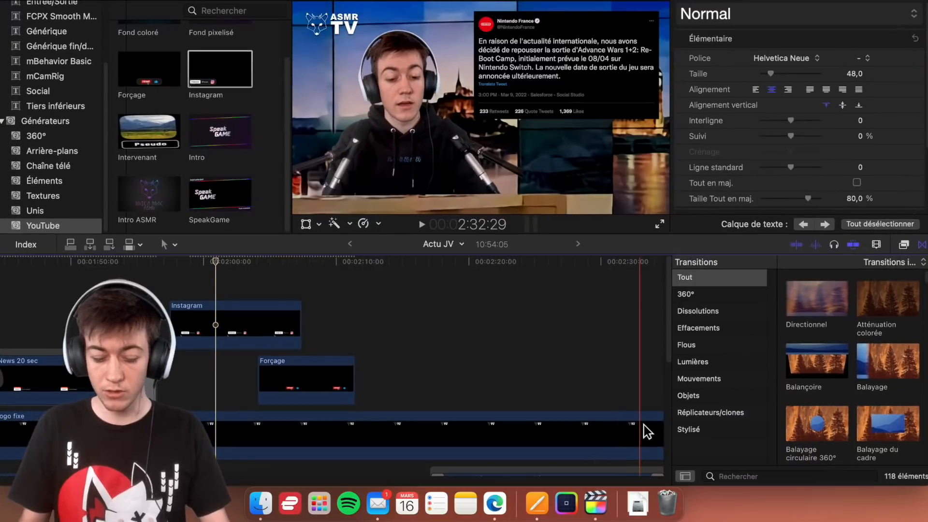
- Launch Motion again, and park the Final Cut Pro playhead at 2:00:13 on the Instagram clip
key(super+space)
text(motion.app)
key(Return)
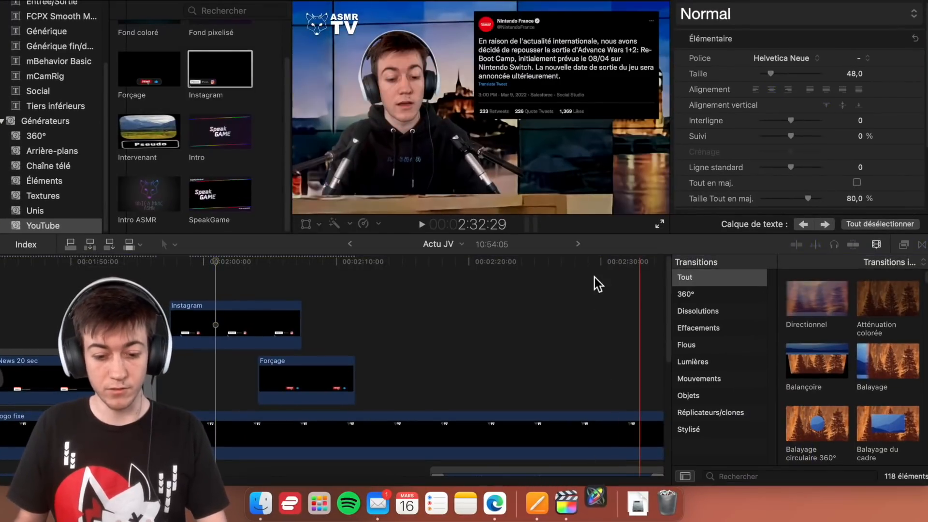
click(210, 266)
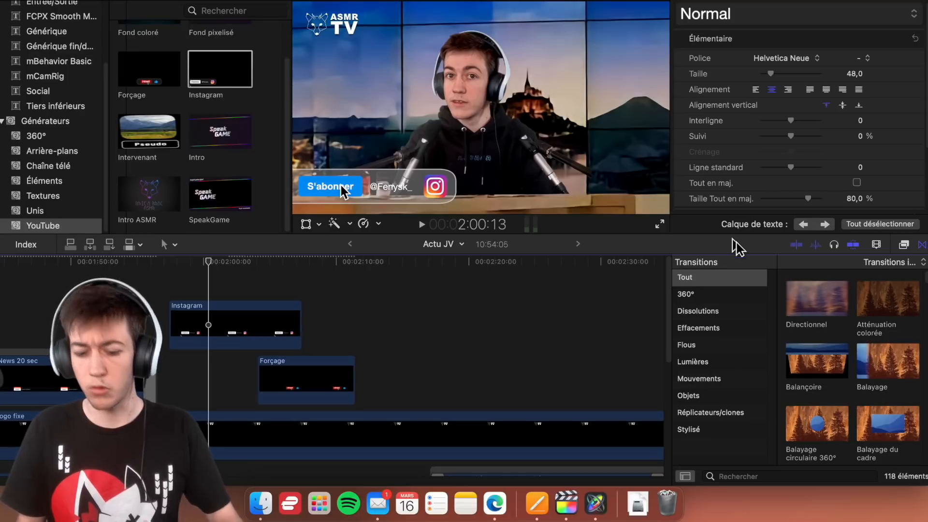
- Switch to Motion and dismiss the project browser to return to the Instagram generator project
click(597, 503)
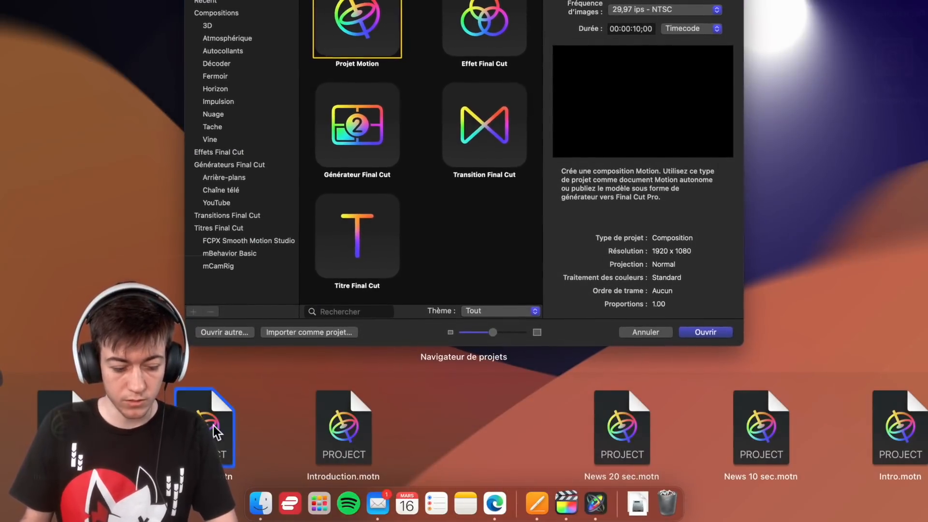
key(Escape)
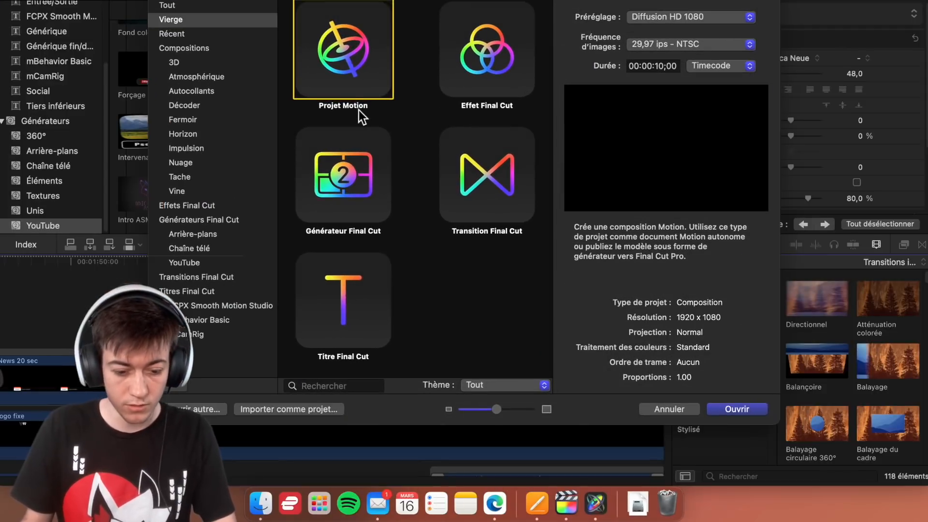
click(690, 405)
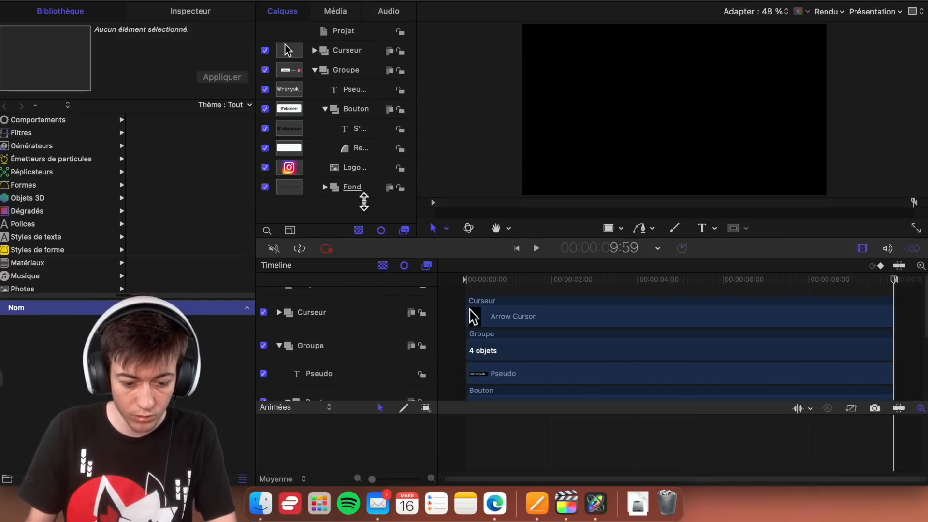
- Set the fill colour of the Rectangle in the Fond group to black, and park the playhead at 3:08 to preview it
click(363, 189)
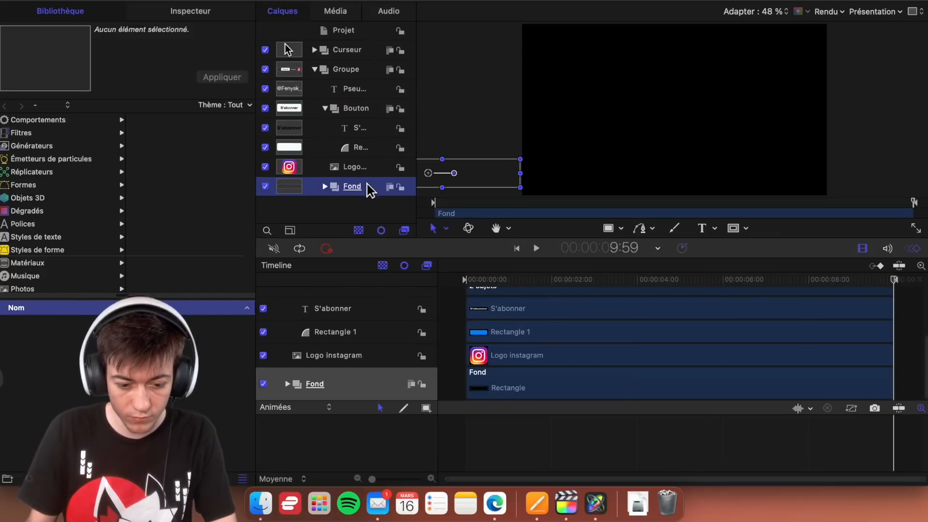
click(326, 189)
click(374, 207)
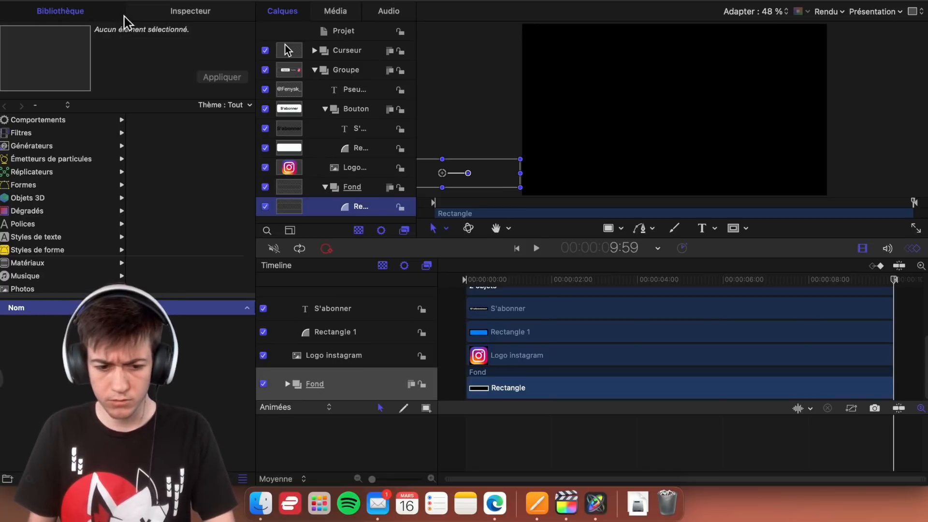
click(149, 16)
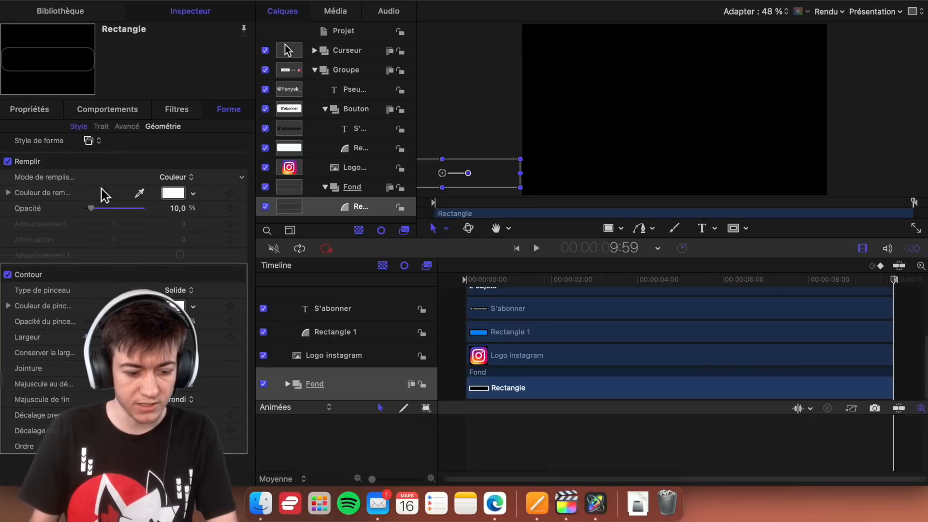
click(173, 195)
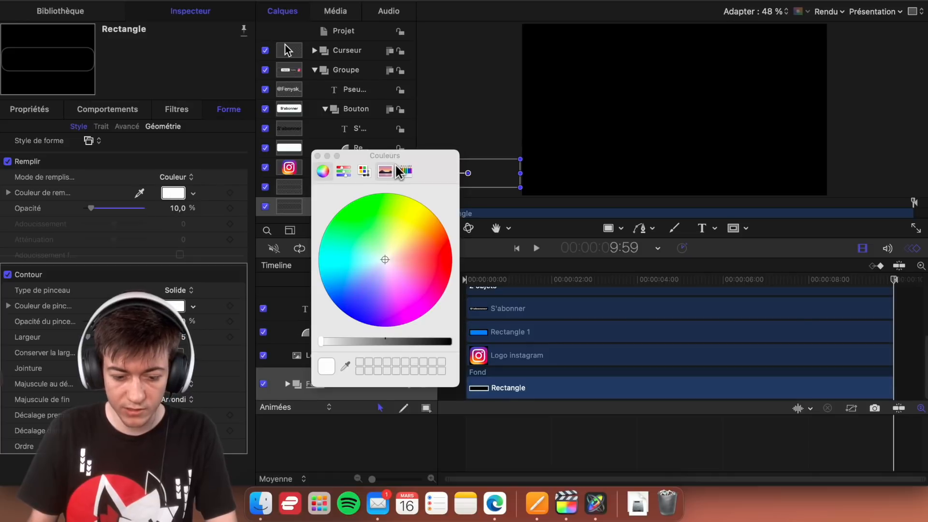
drag(416, 160, 788, 179)
click(779, 363)
drag(778, 363, 824, 361)
click(692, 176)
mouse_move(592, 281)
mouse_down()
mouse_move(615, 283)
mouse_move(600, 280)
mouse_up()
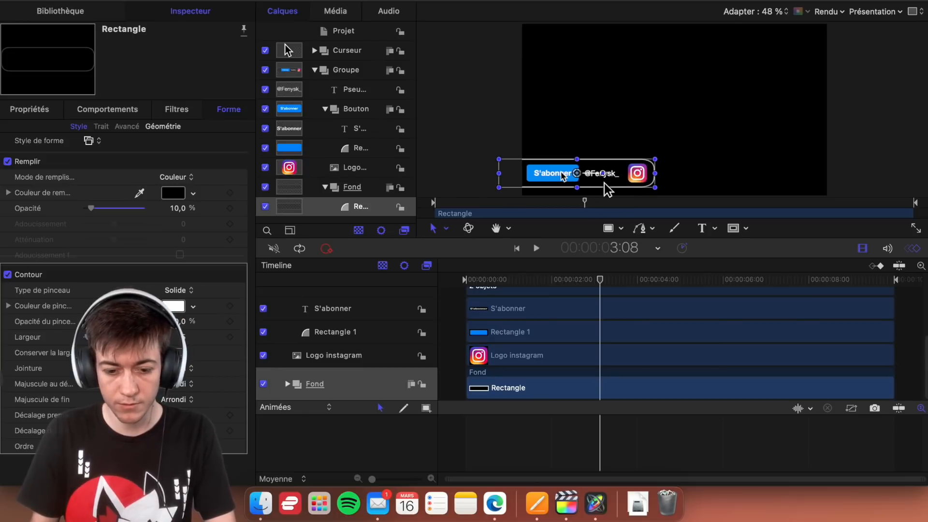
- Switch to Final Cut Pro and replace the Instagram clip above Logo fixe with a fresh copy of the generator
key(ctrl+Down)
click(602, 232)
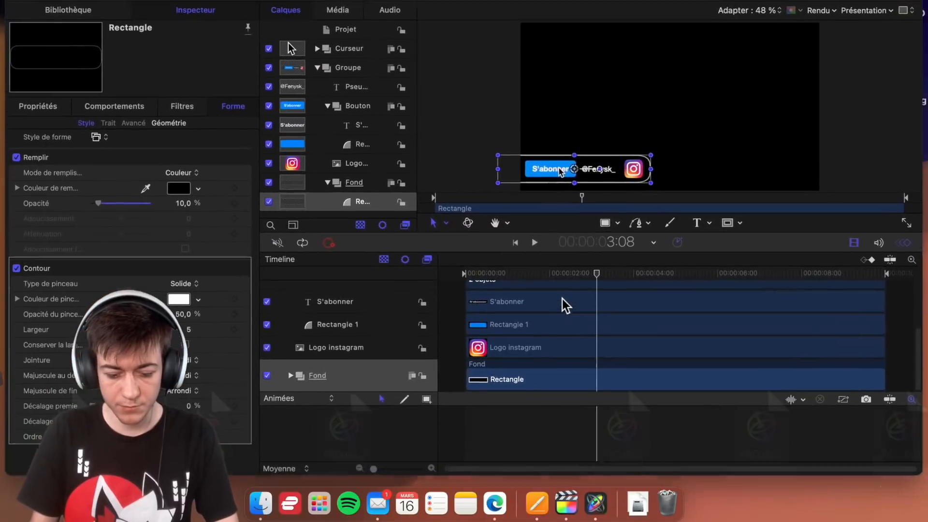
click(578, 506)
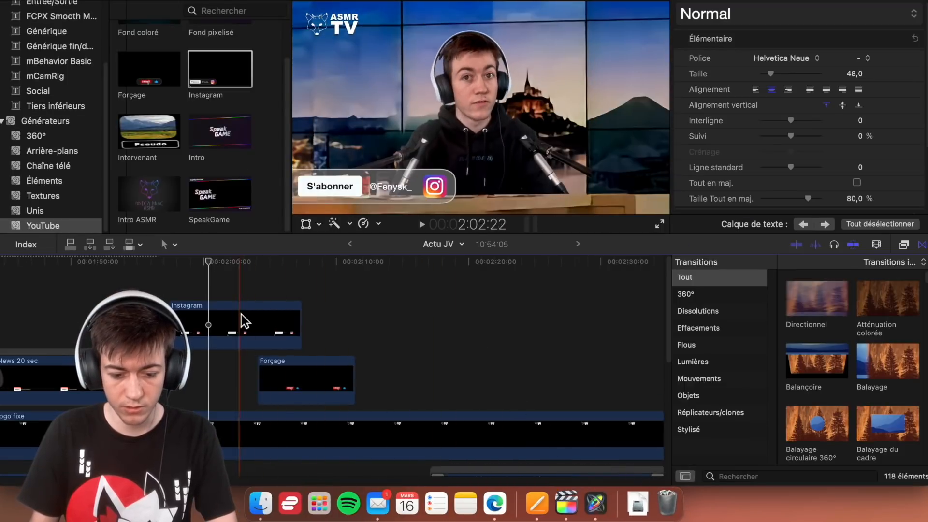
click(229, 311)
key(BackSpace)
drag(219, 69, 170, 306)
- Play the newly placed Instagram clip to check the banner background, cursor and button against the video
key(space)
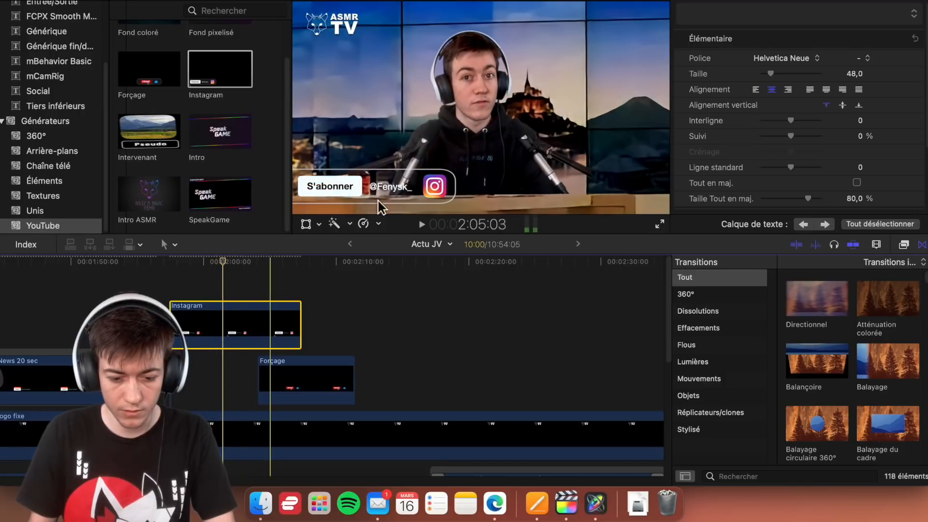
key(space)
key(space)
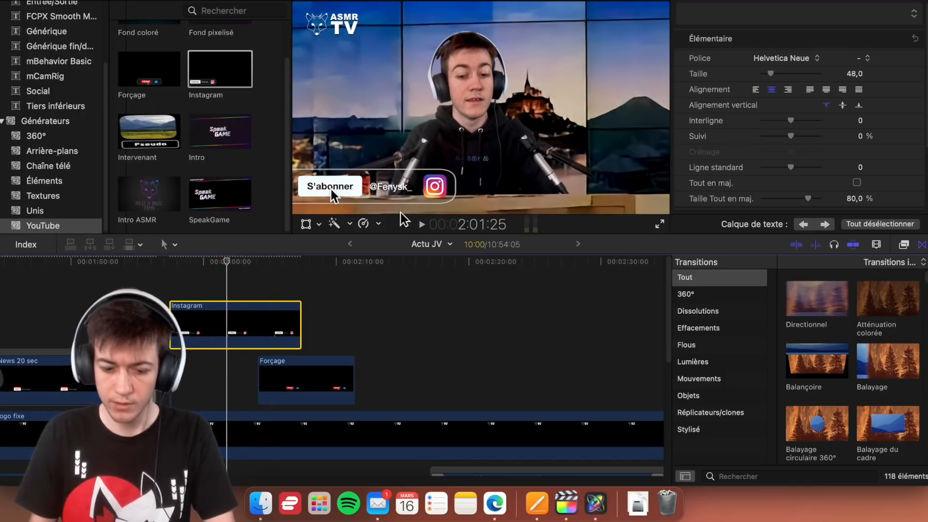
click(417, 225)
click(418, 225)
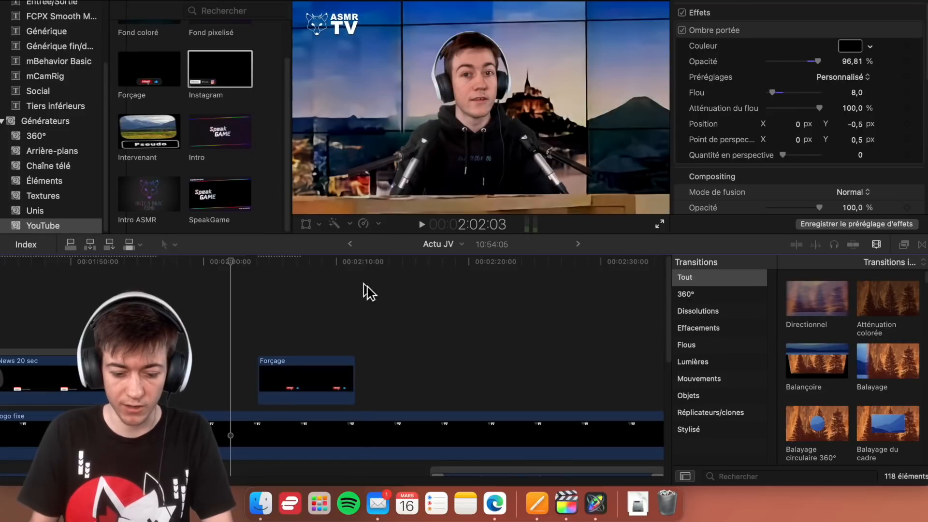
- Quit Final Cut Pro
click(364, 284)
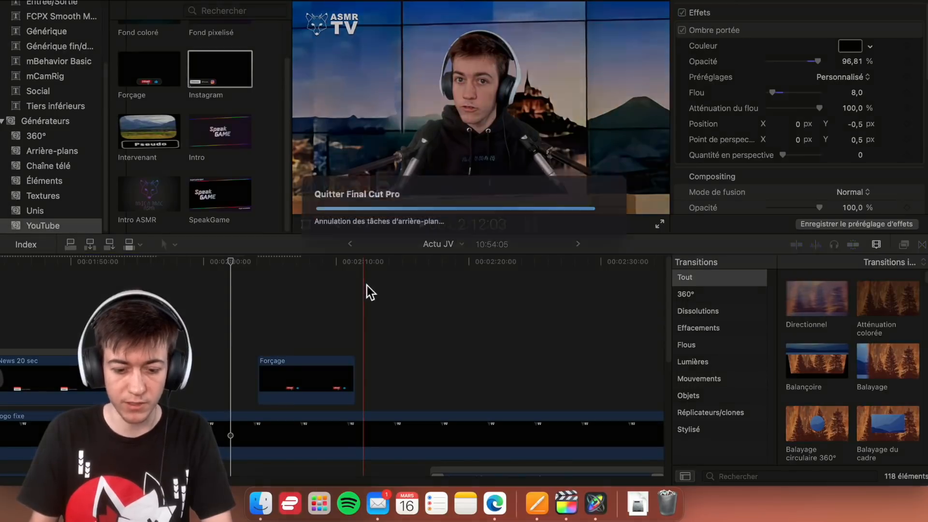